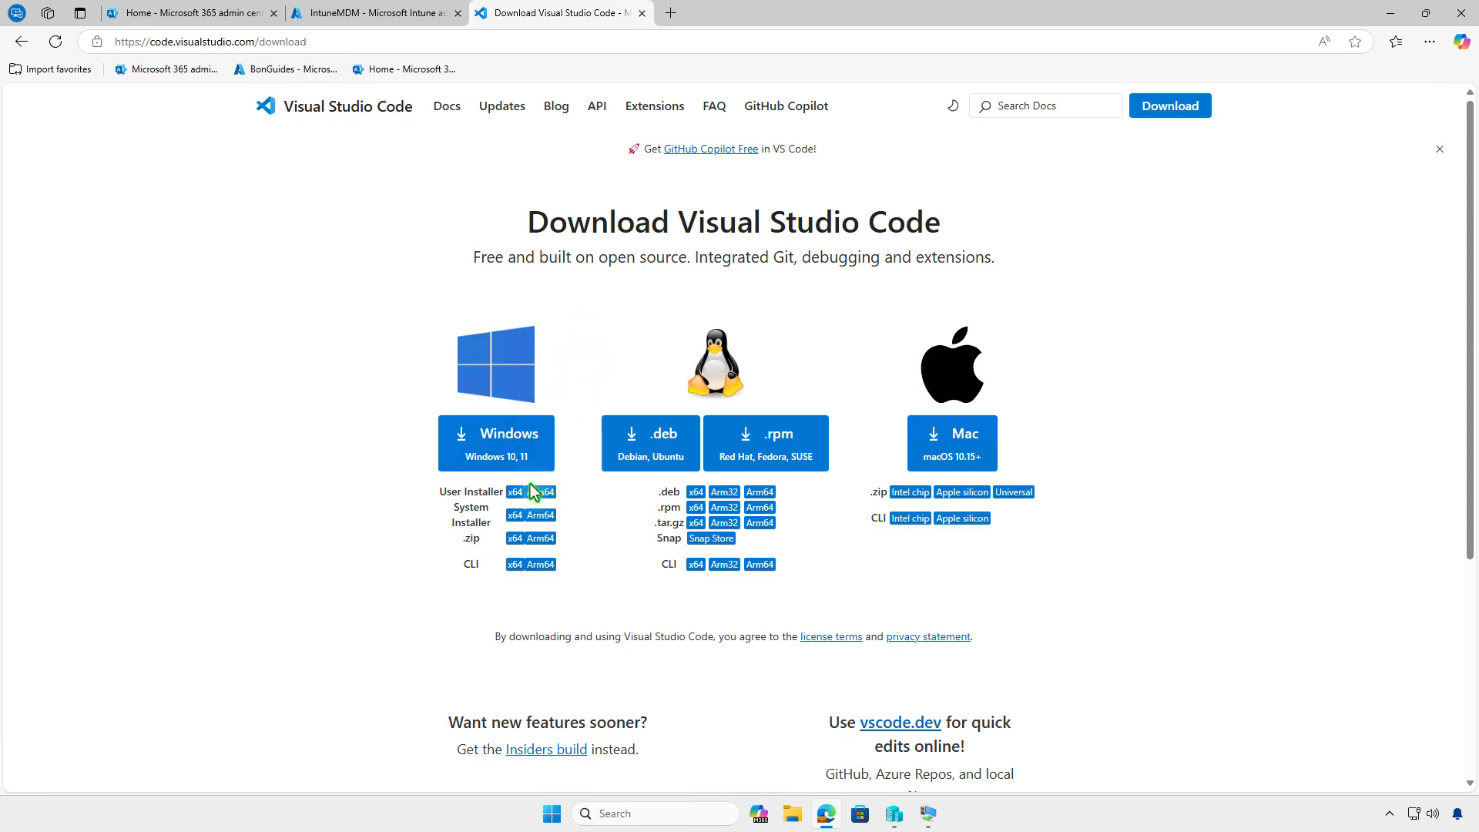
# Download the x64 System Installer of Visual Studio Code for Windows, check it in the Downloads folder, and clear the desktop.
pyautogui.click(515, 526)
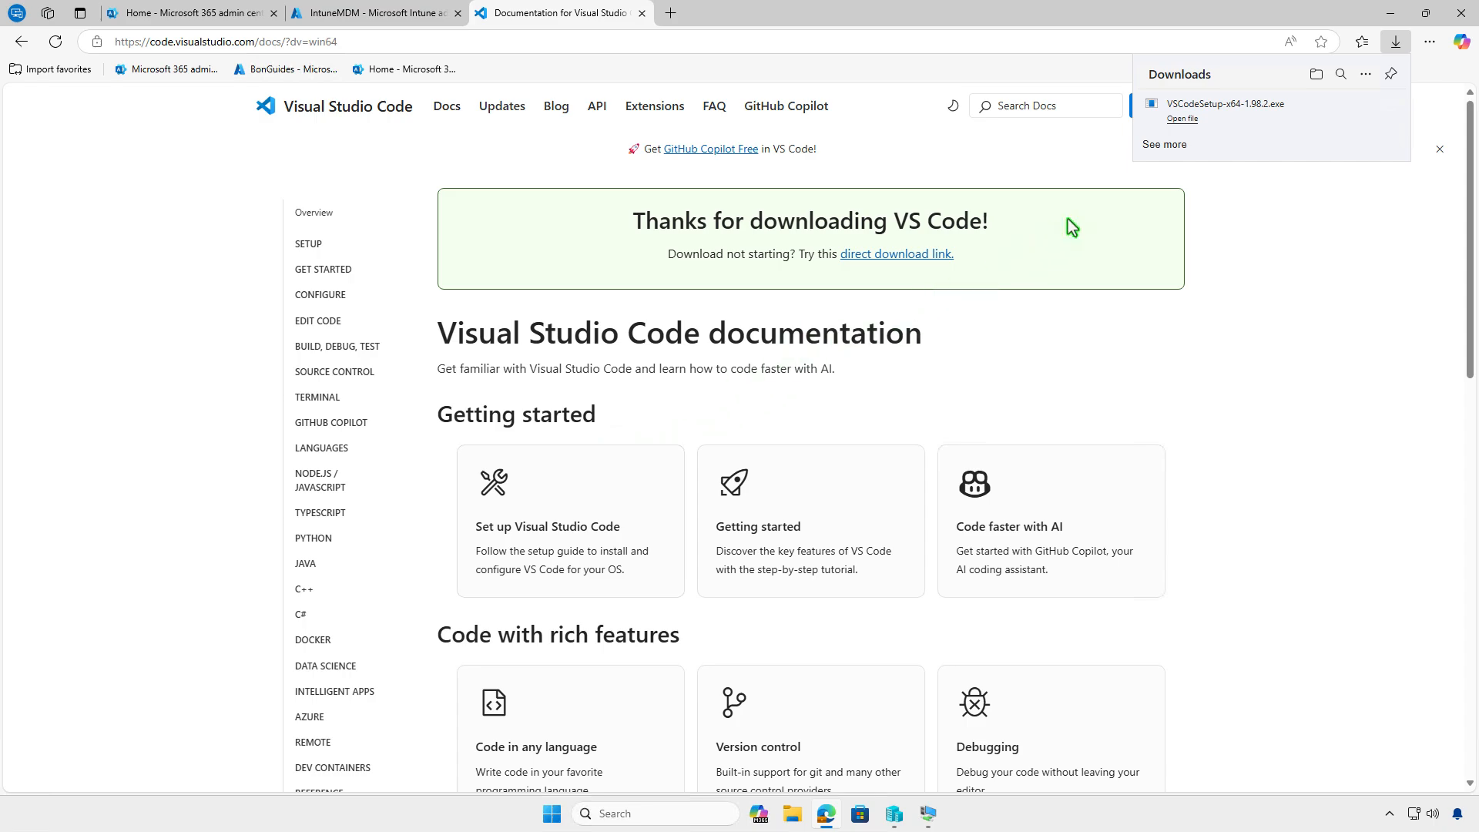
pyautogui.click(1315, 75)
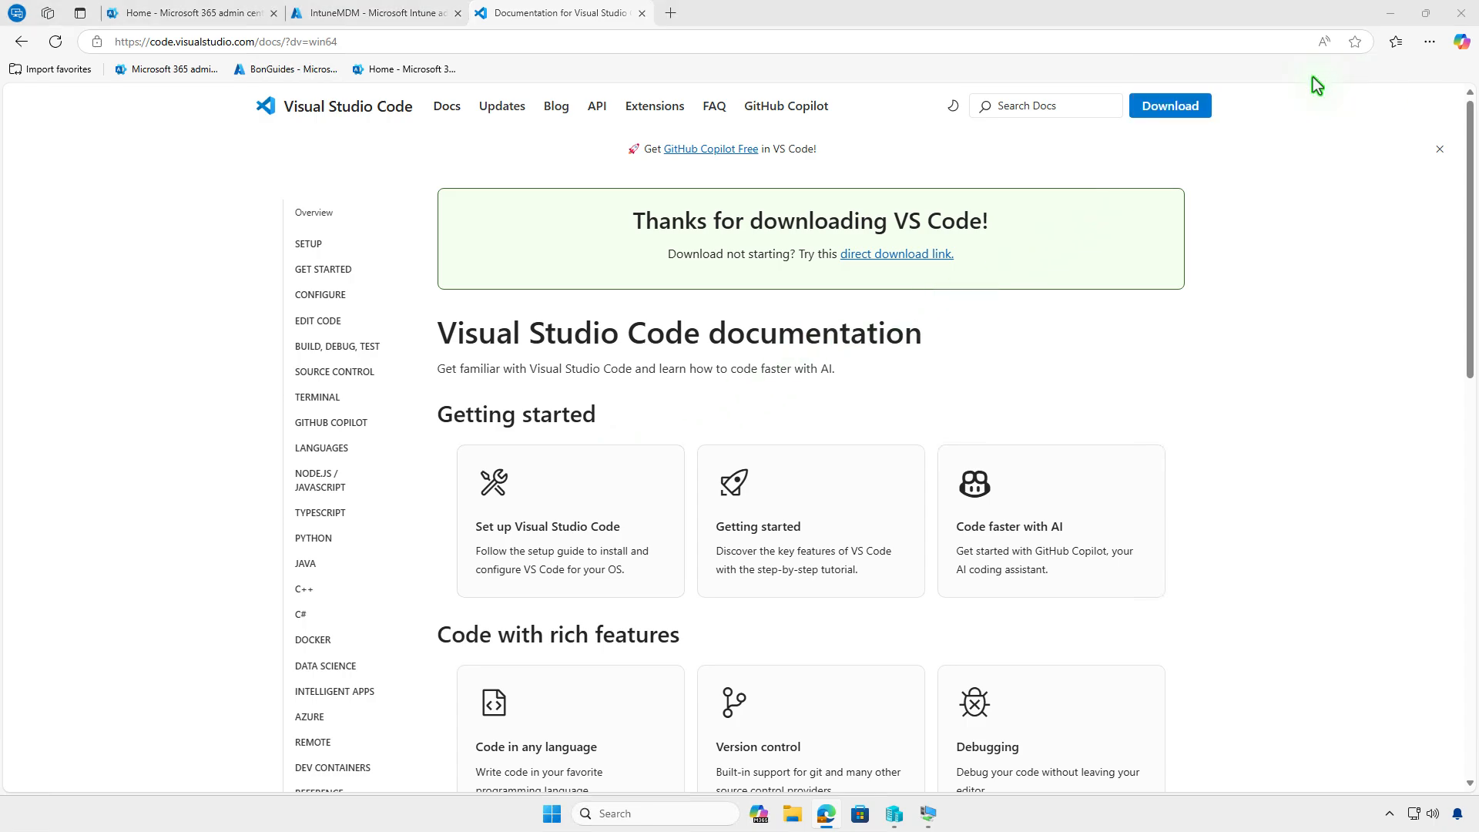
pyautogui.click(1390, 13)
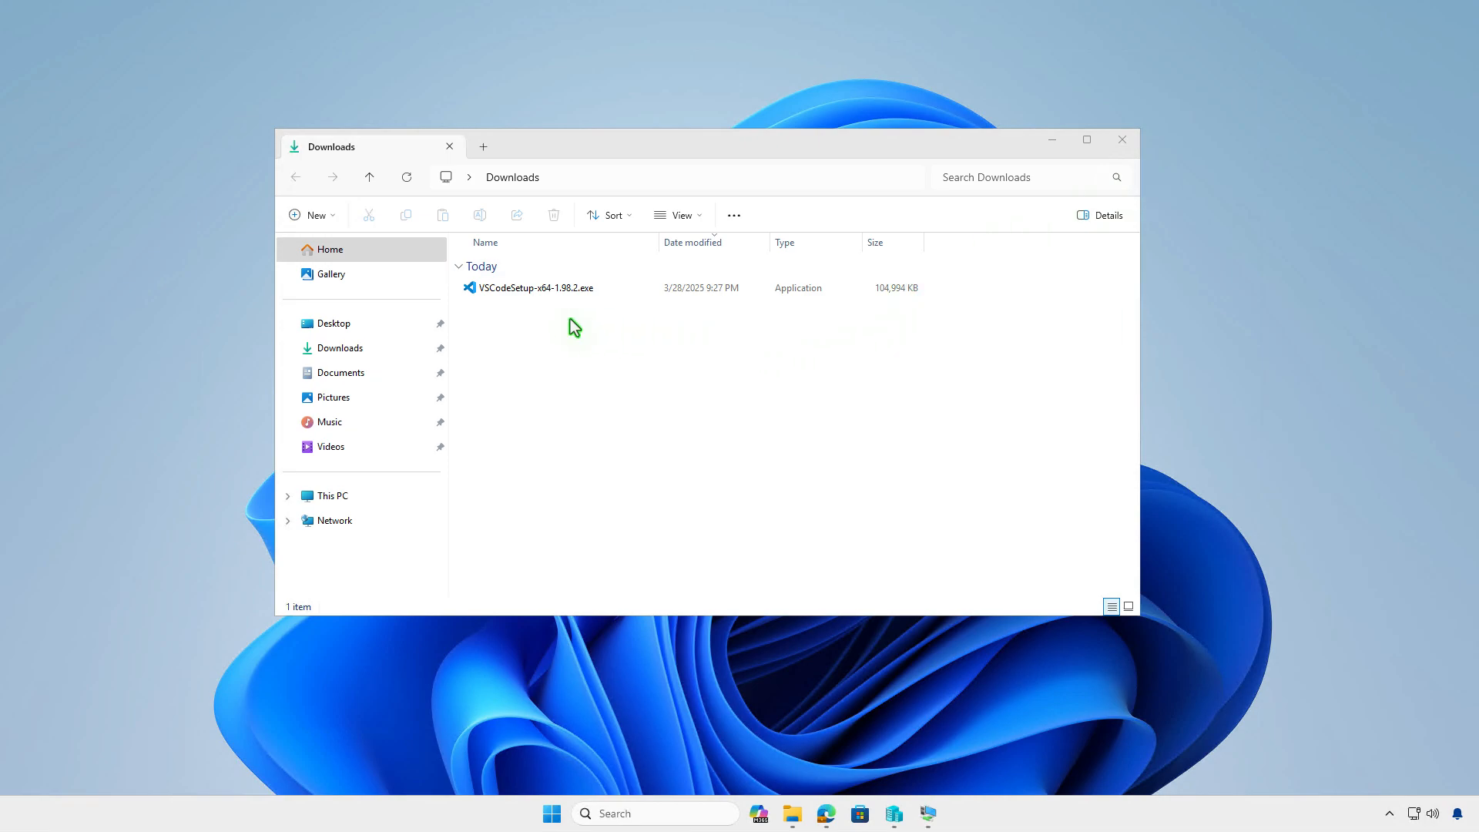
pyautogui.click(1059, 141)
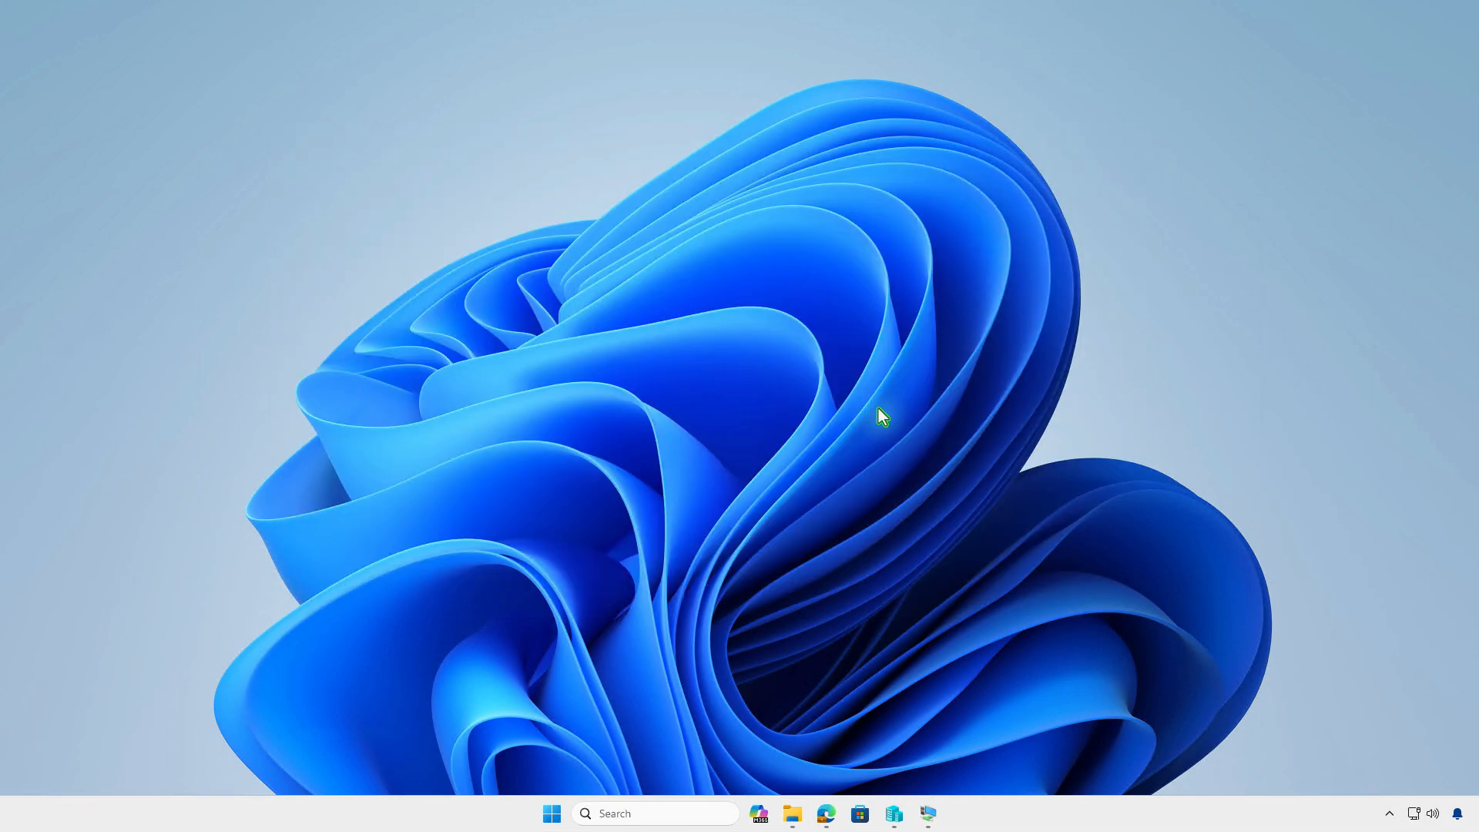
# In an elevated terminal, run "winget download --id Microsoft.VisualStudioCode --scope machine", accept the source agreements, and minimize the terminal.
pyautogui.rightClick(552, 813)
pyautogui.click(571, 594)
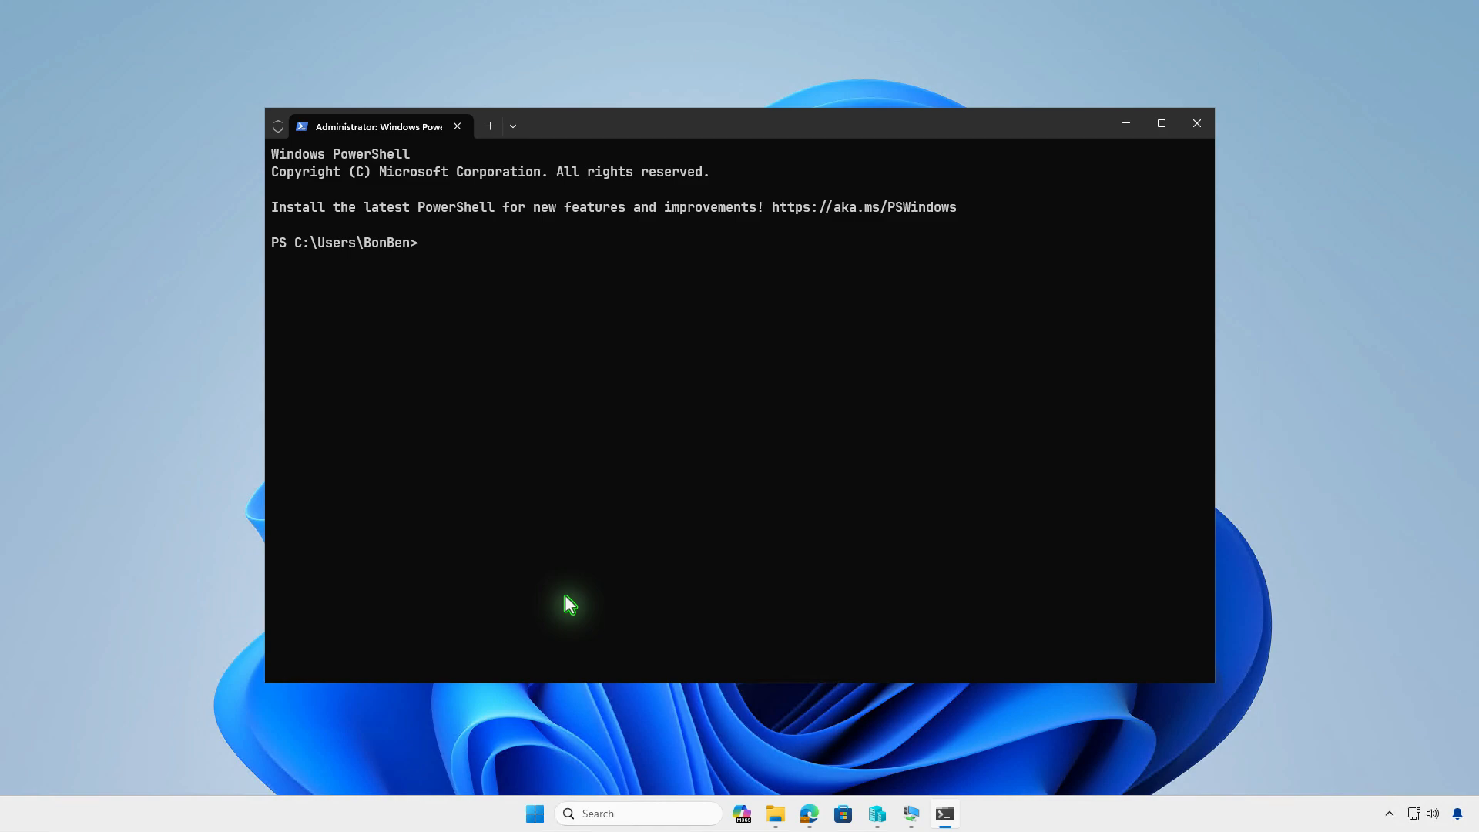
pyautogui.write('winget download --id Microsoft.VisualStudioCode --scope machine')
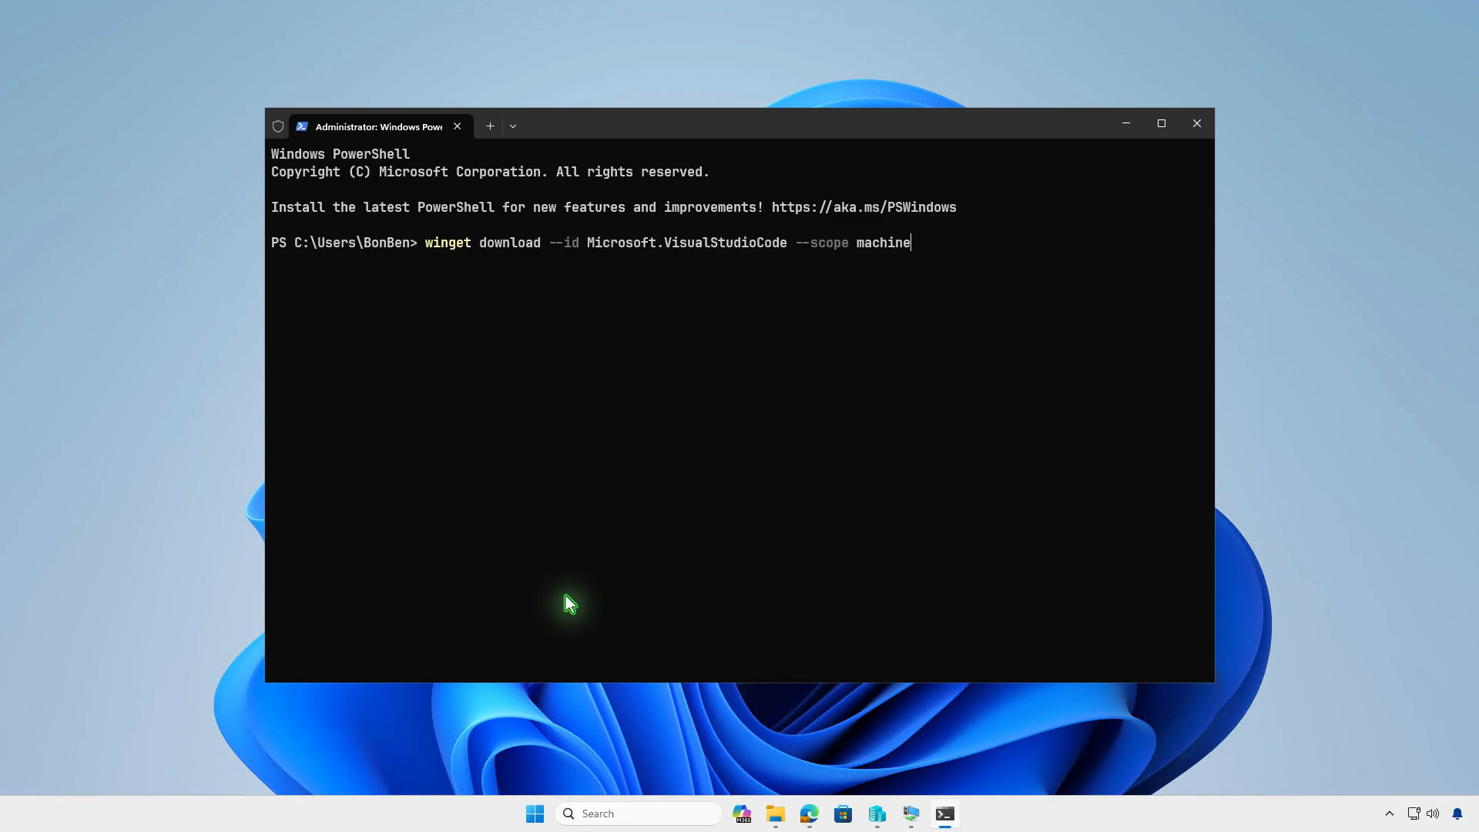
pyautogui.press('Return')
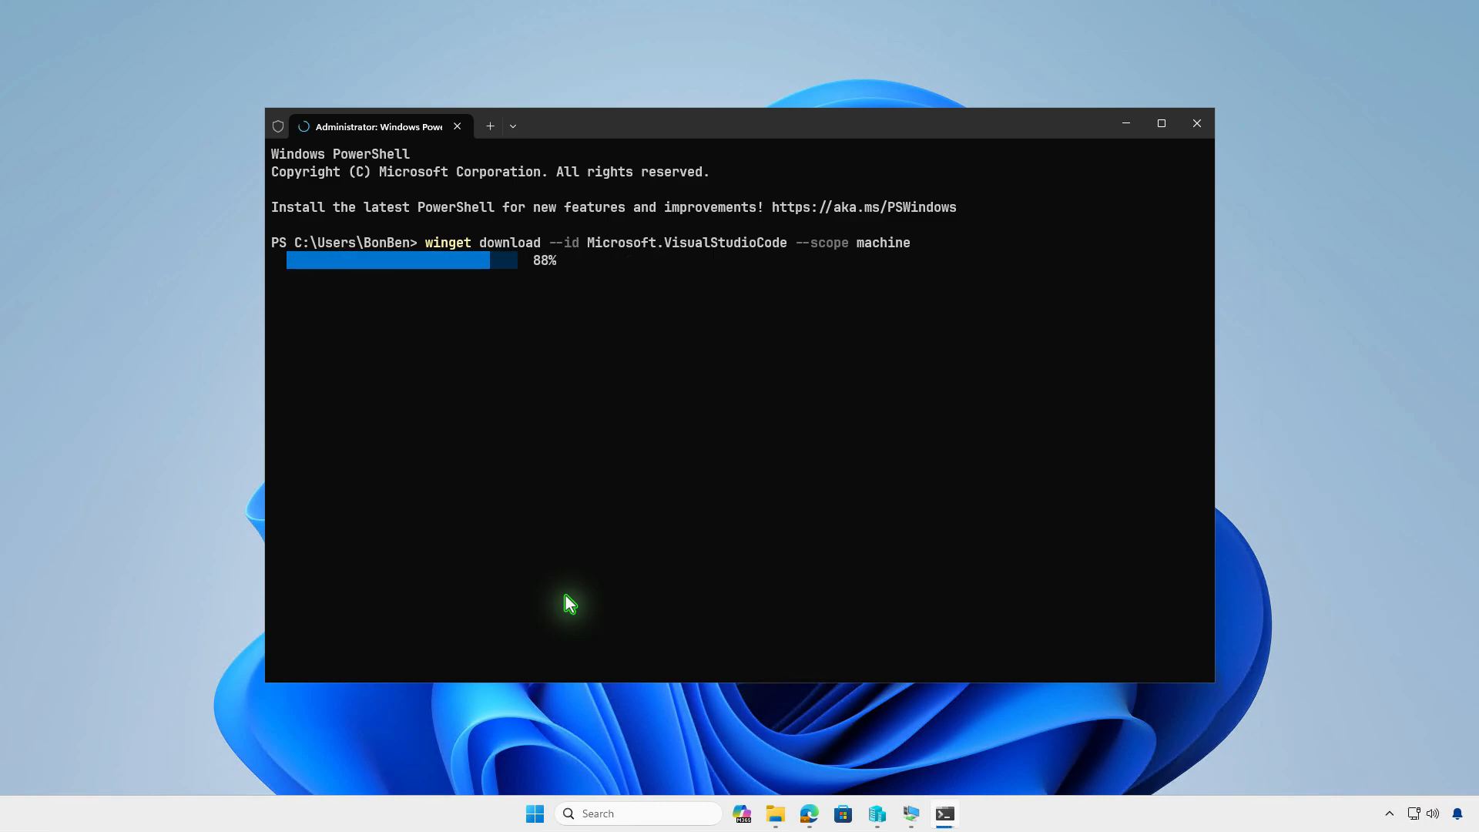
pyautogui.write('y')
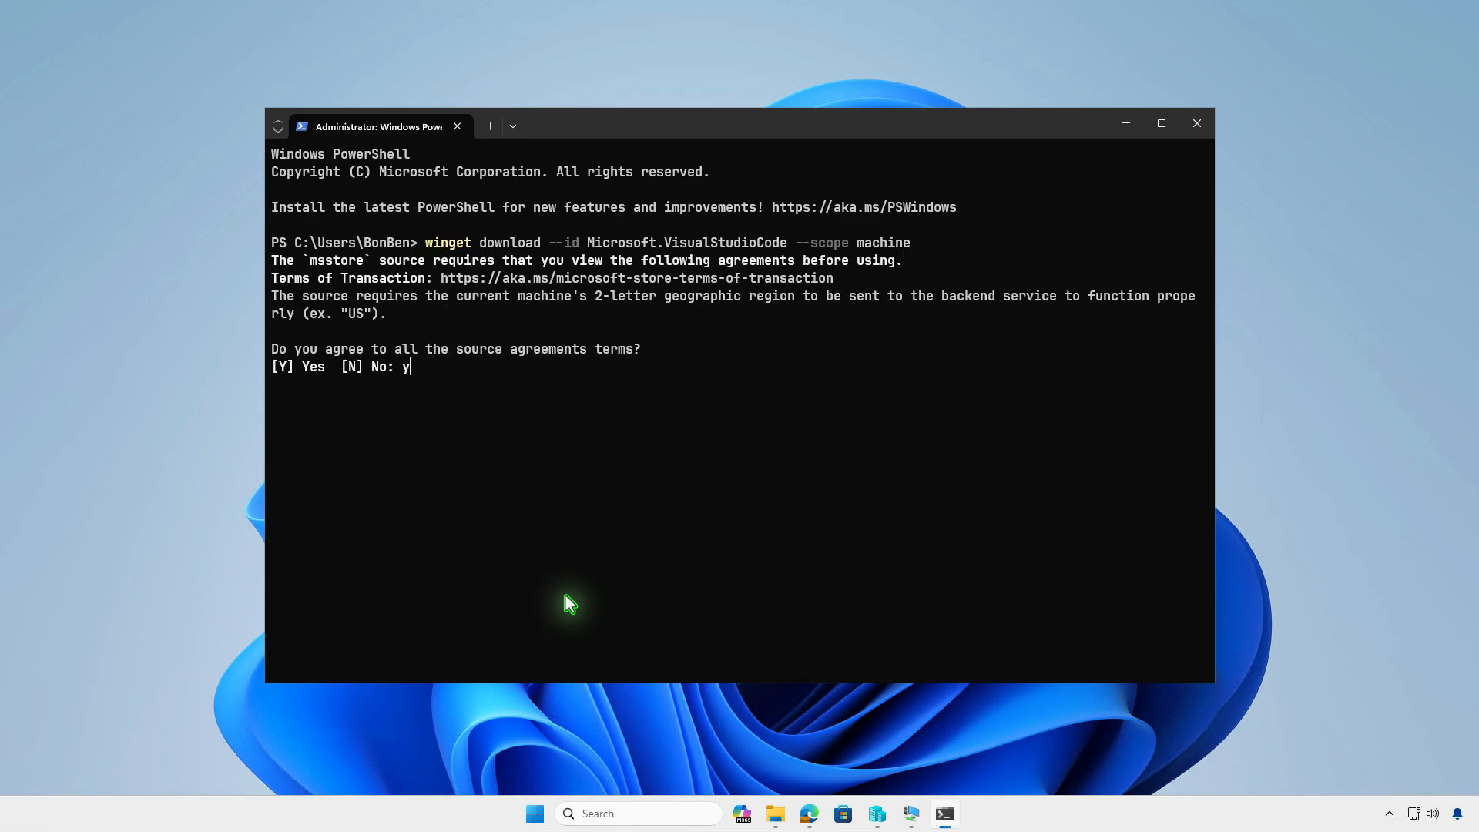
pyautogui.press('Return')
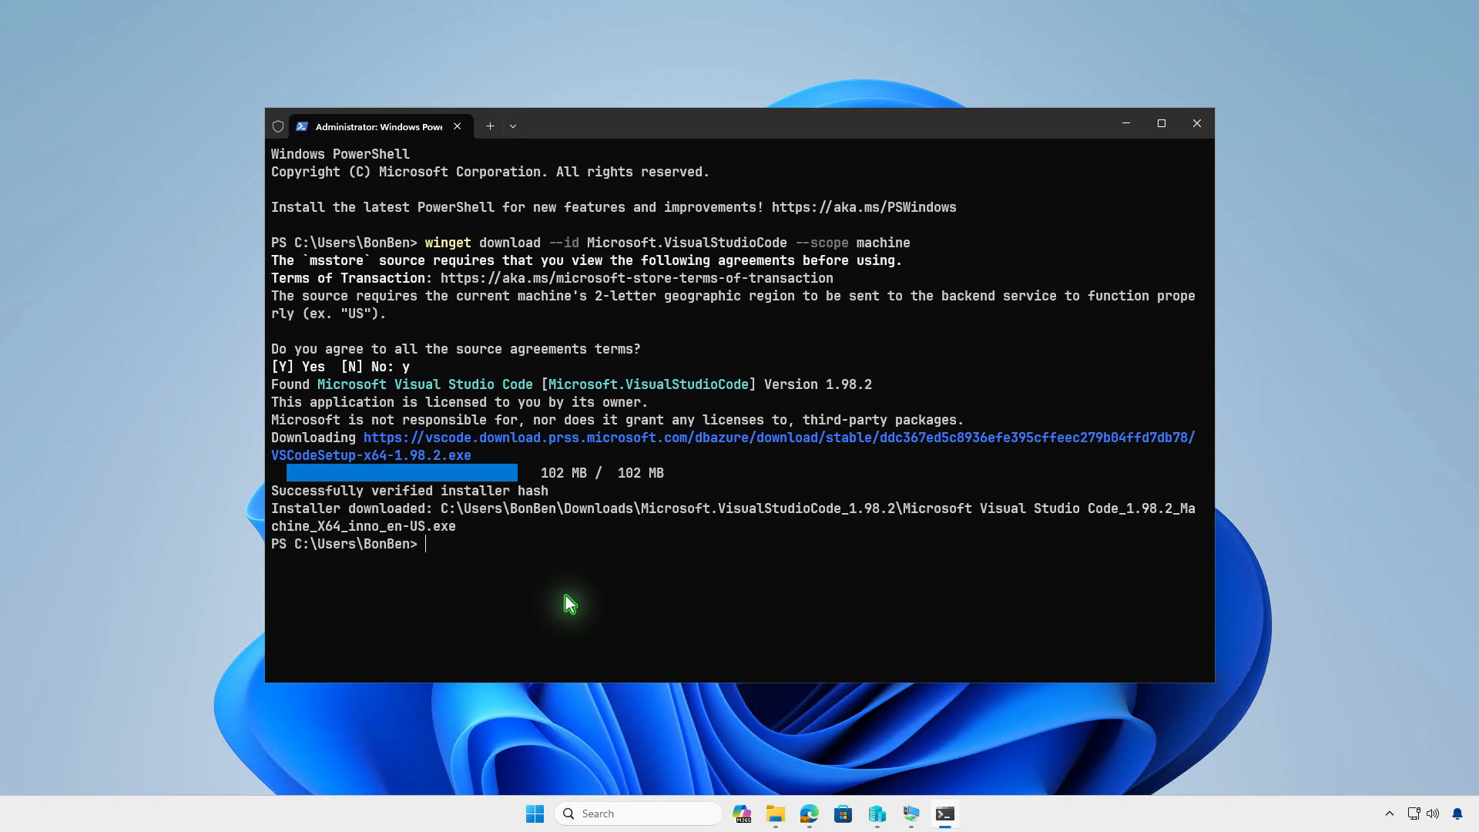
pyautogui.click(1123, 125)
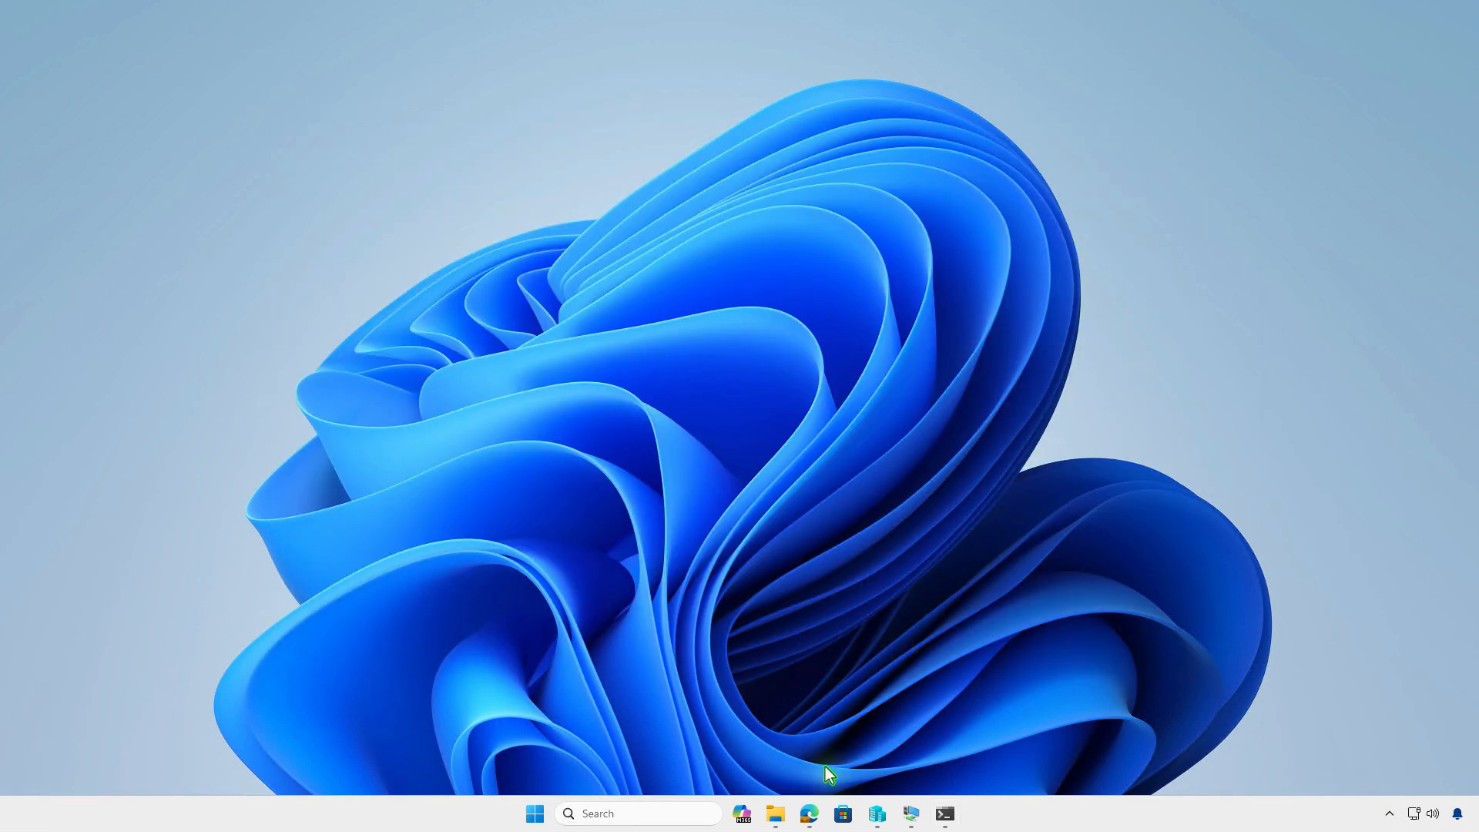
# Examine the full file names in the Microsoft.VisualStudioCode_1.98.2 folder inside Downloads, widening the Name column.
pyautogui.click(789, 812)
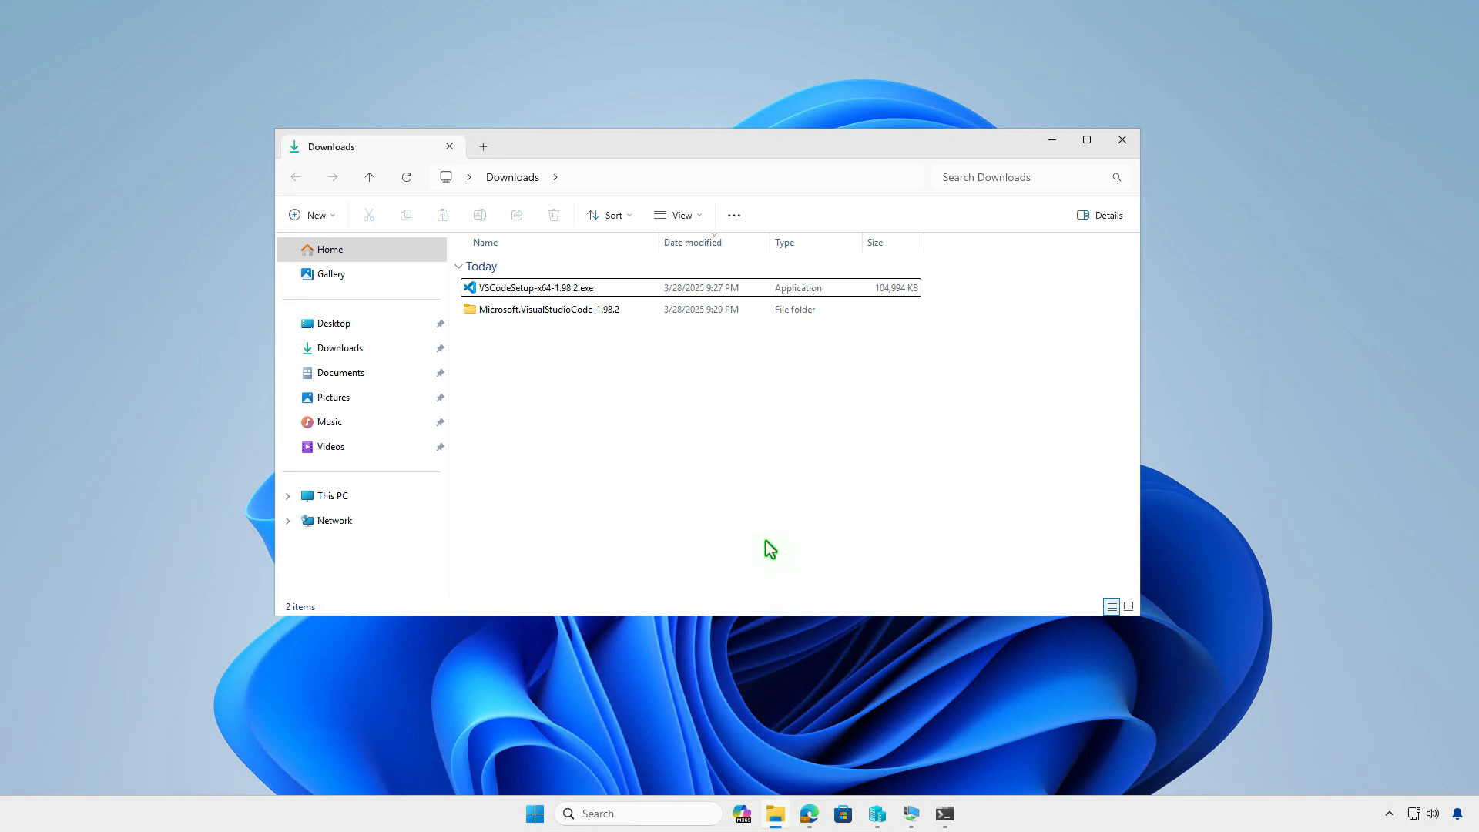
pyautogui.doubleClick(686, 316)
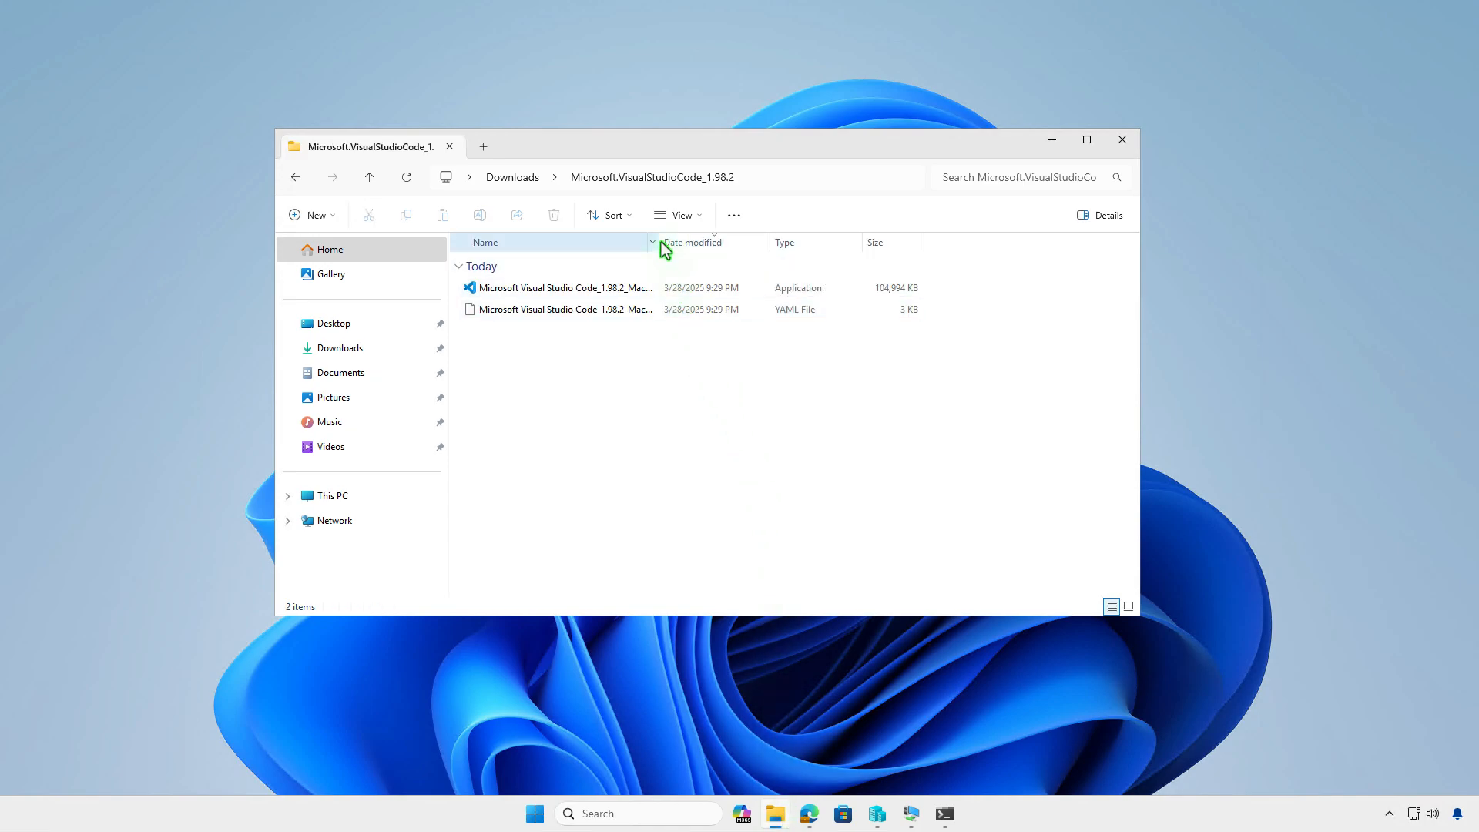
pyautogui.moveTo(661, 242); pyautogui.dragTo(822, 243)
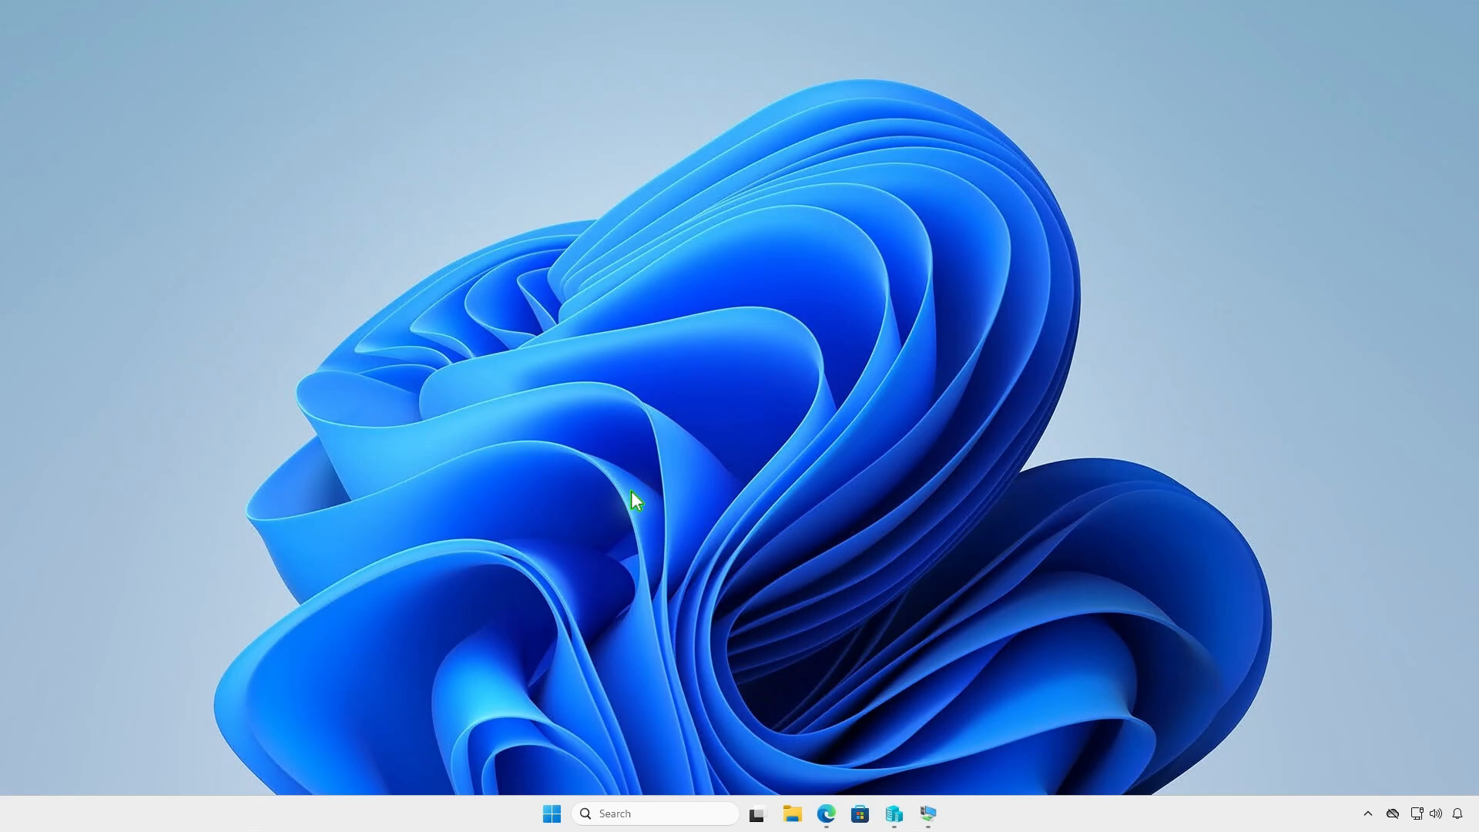
# Create a folder named Intune in the root of the DATA (D:) drive.
pyautogui.click(792, 813)
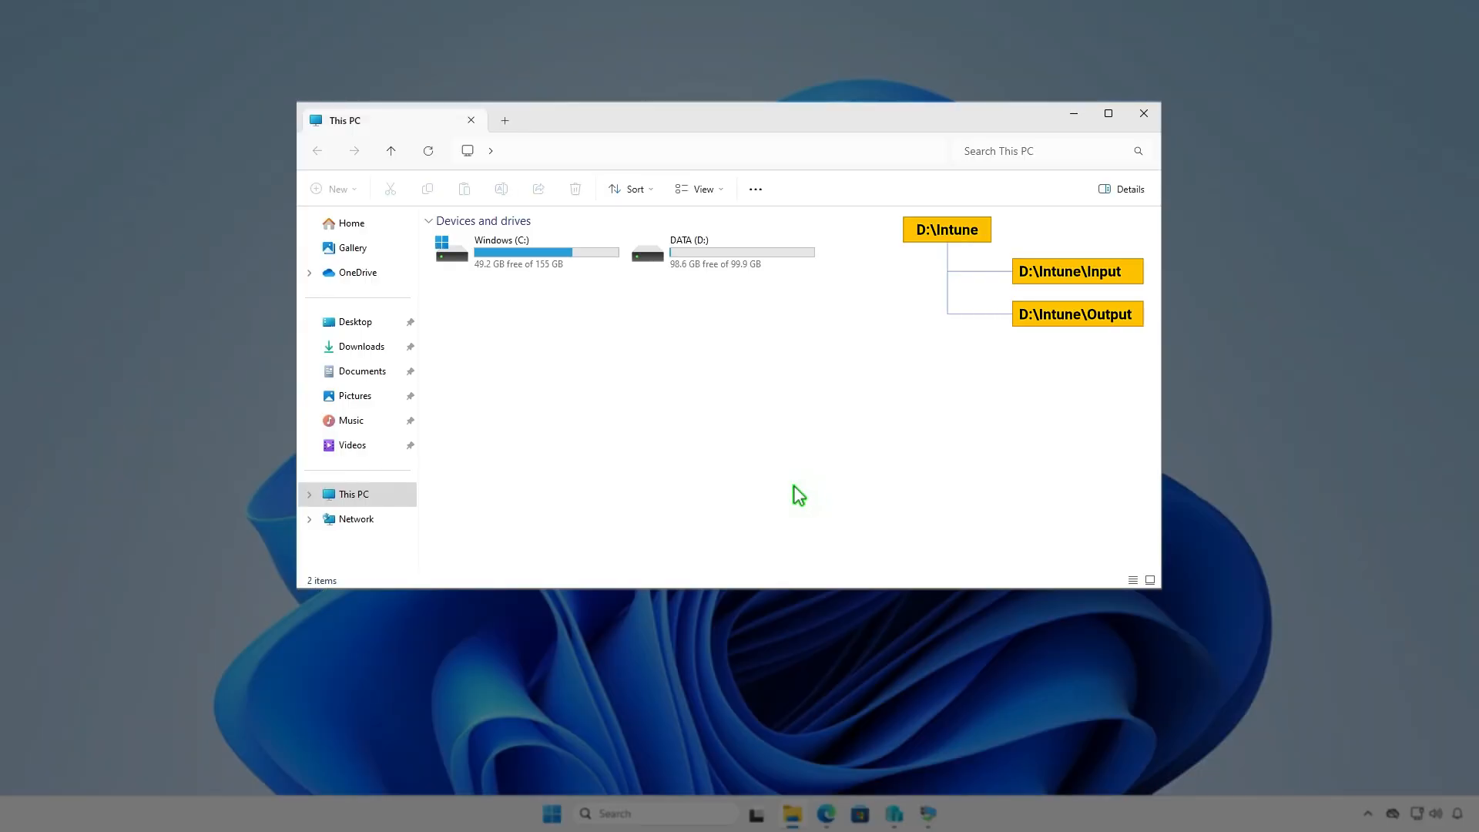
pyautogui.doubleClick(770, 256)
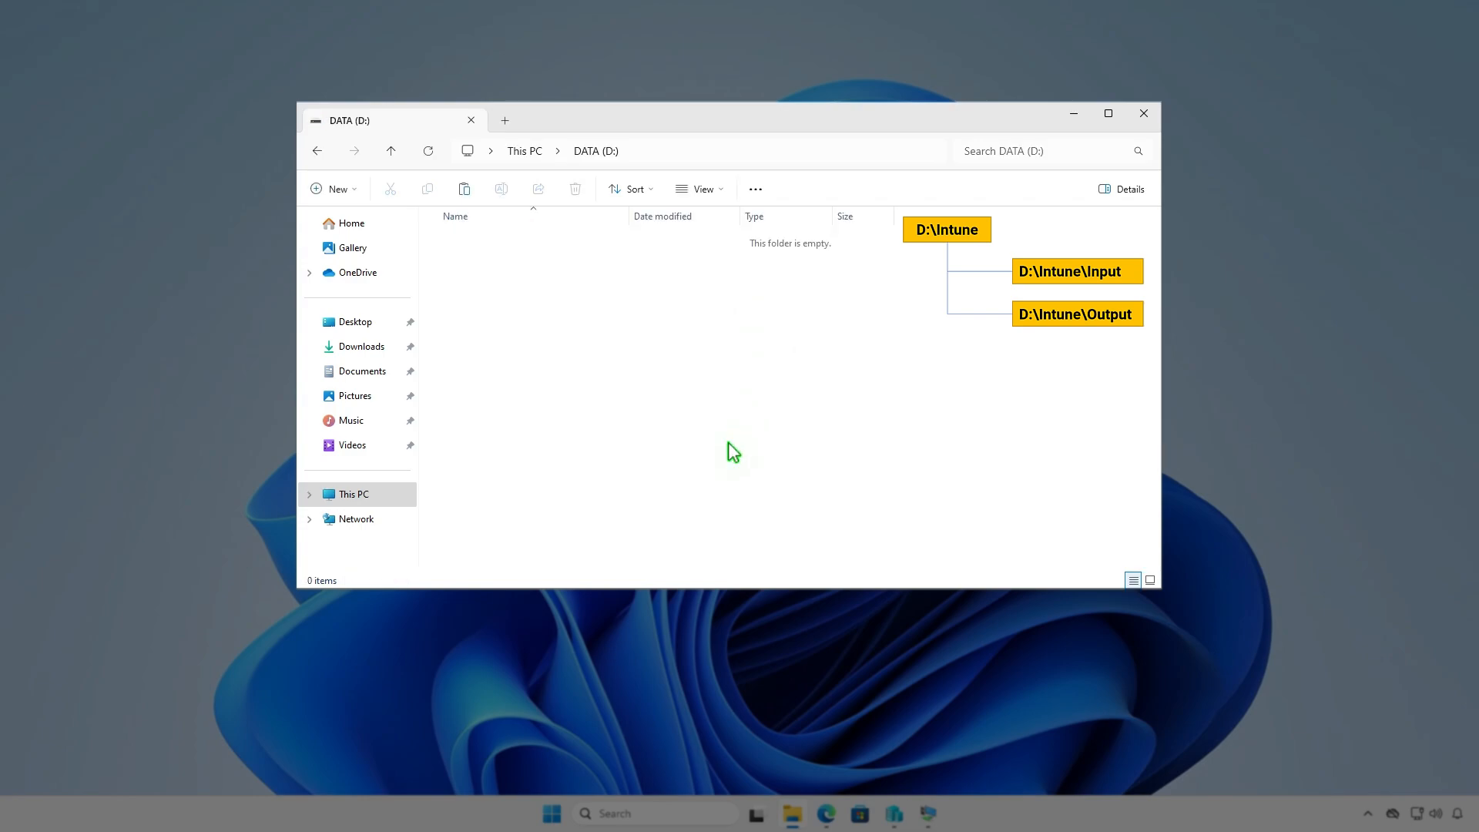
pyautogui.click(350, 189)
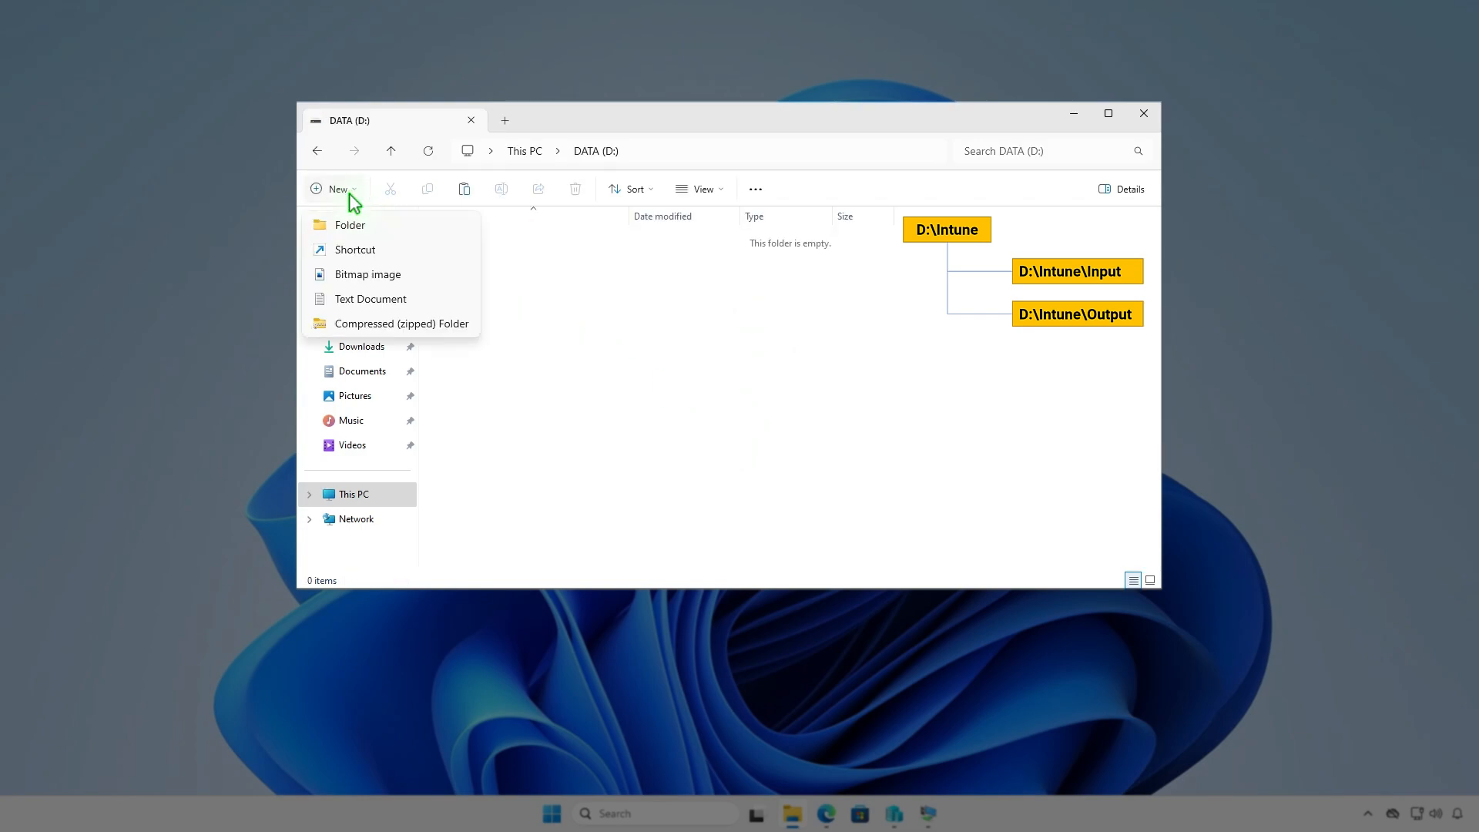
pyautogui.click(378, 222)
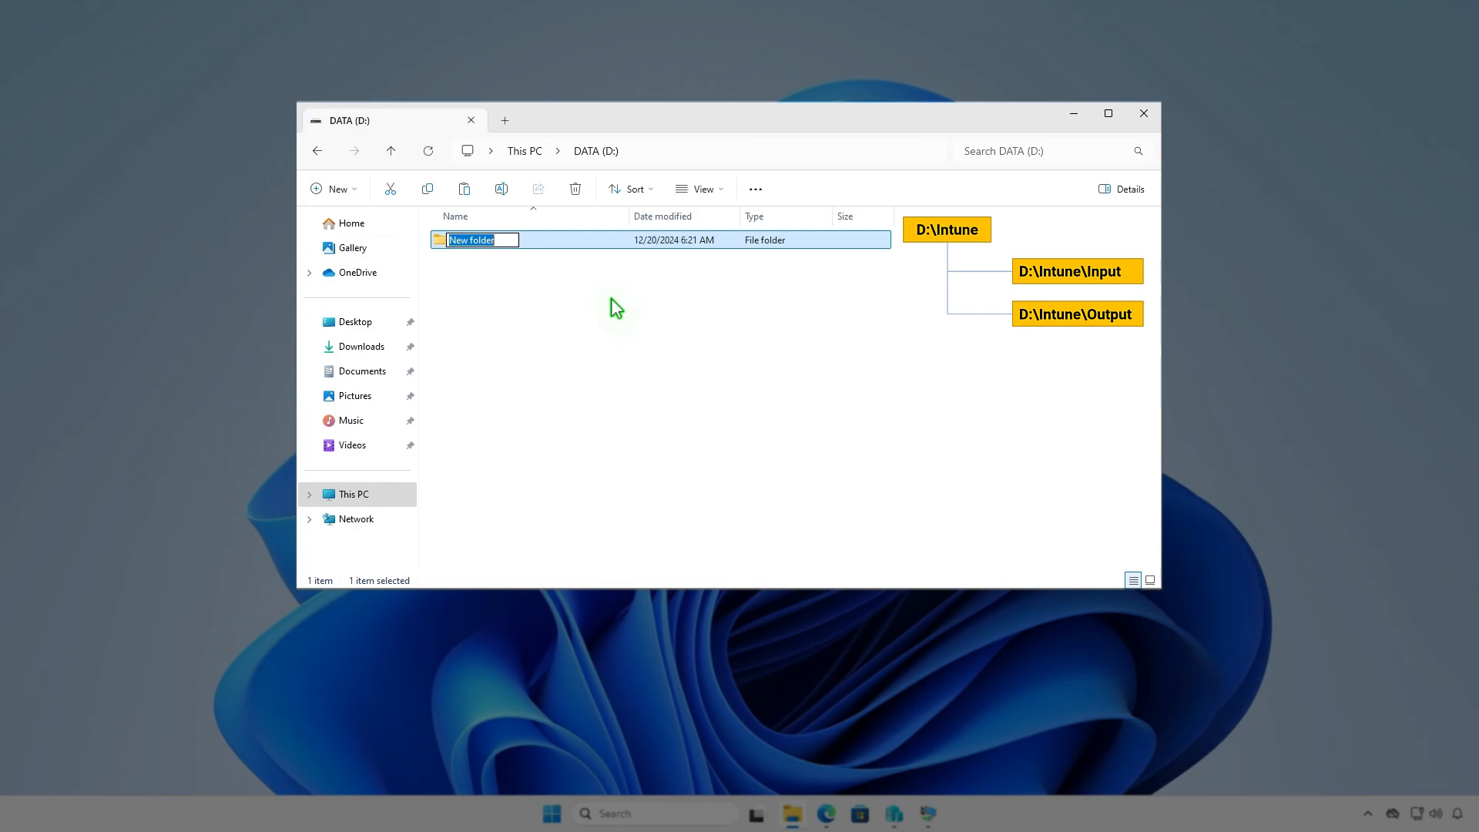
pyautogui.write('Intune')
pyautogui.press('Return')
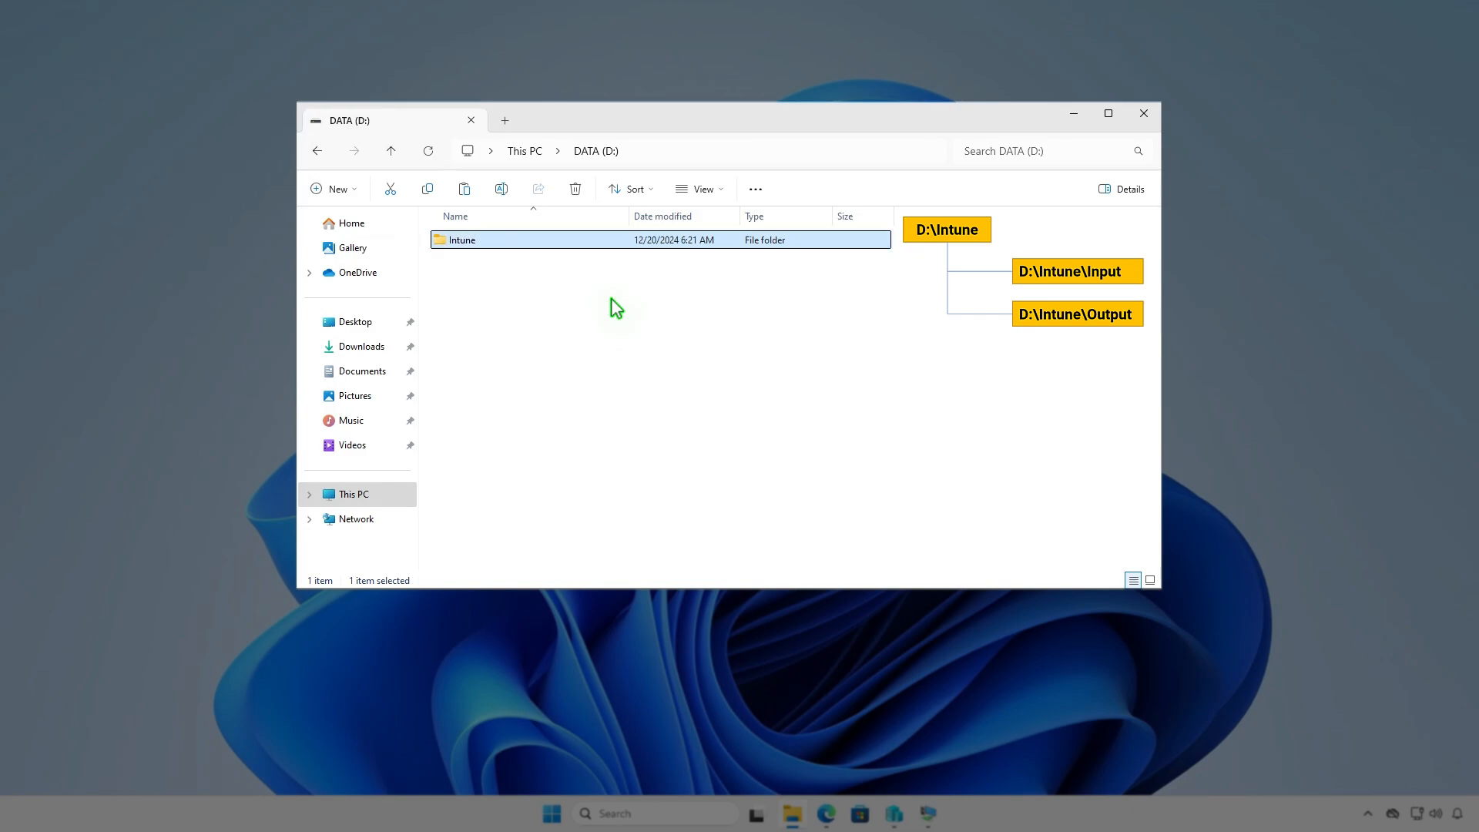
# Create two subfolders named Input and Output inside D:\Intune.
pyautogui.press('Return')
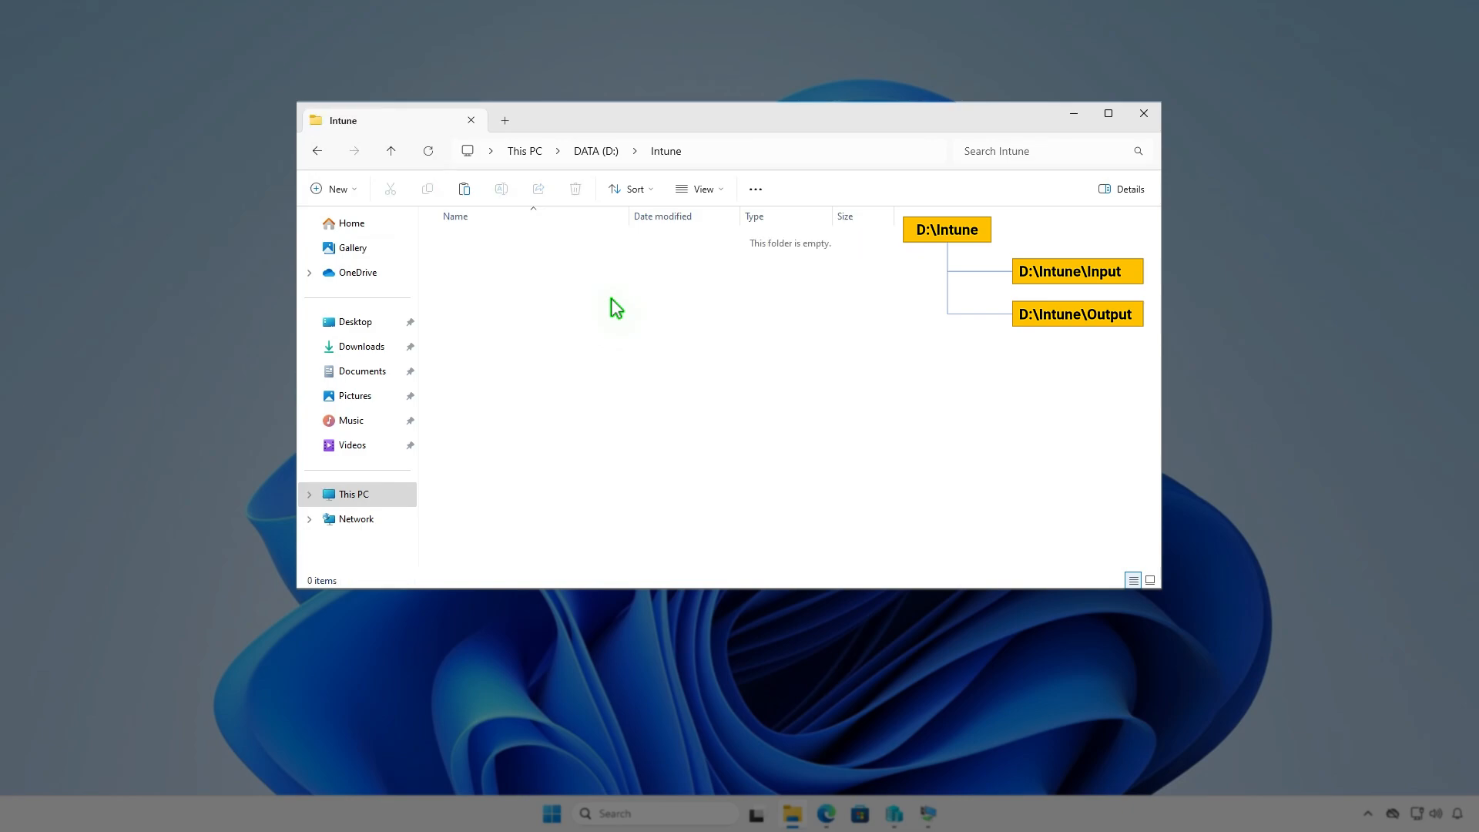
pyautogui.rightClick(610, 300)
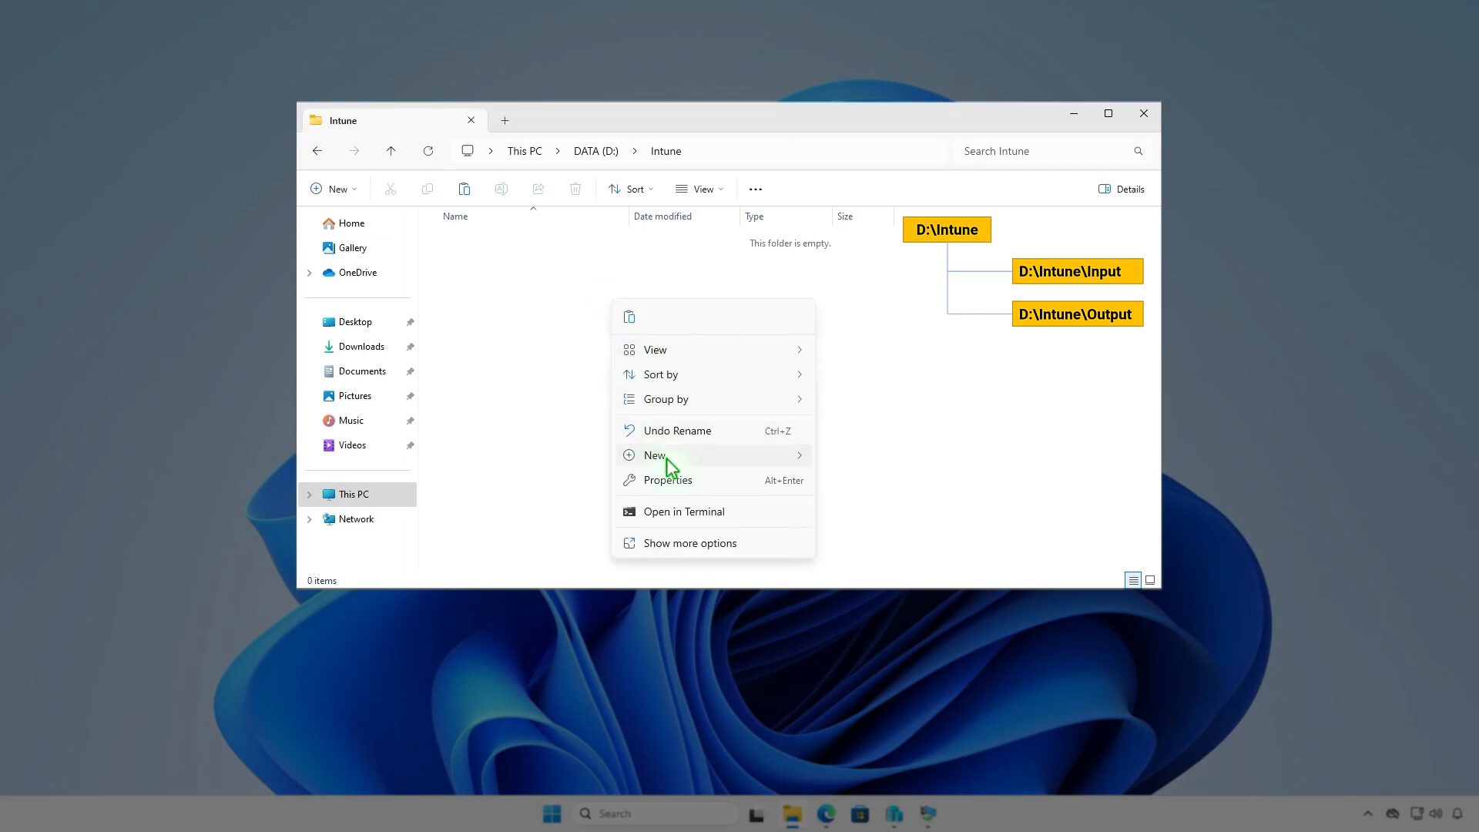
pyautogui.moveTo(670, 455)
pyautogui.click(863, 462)
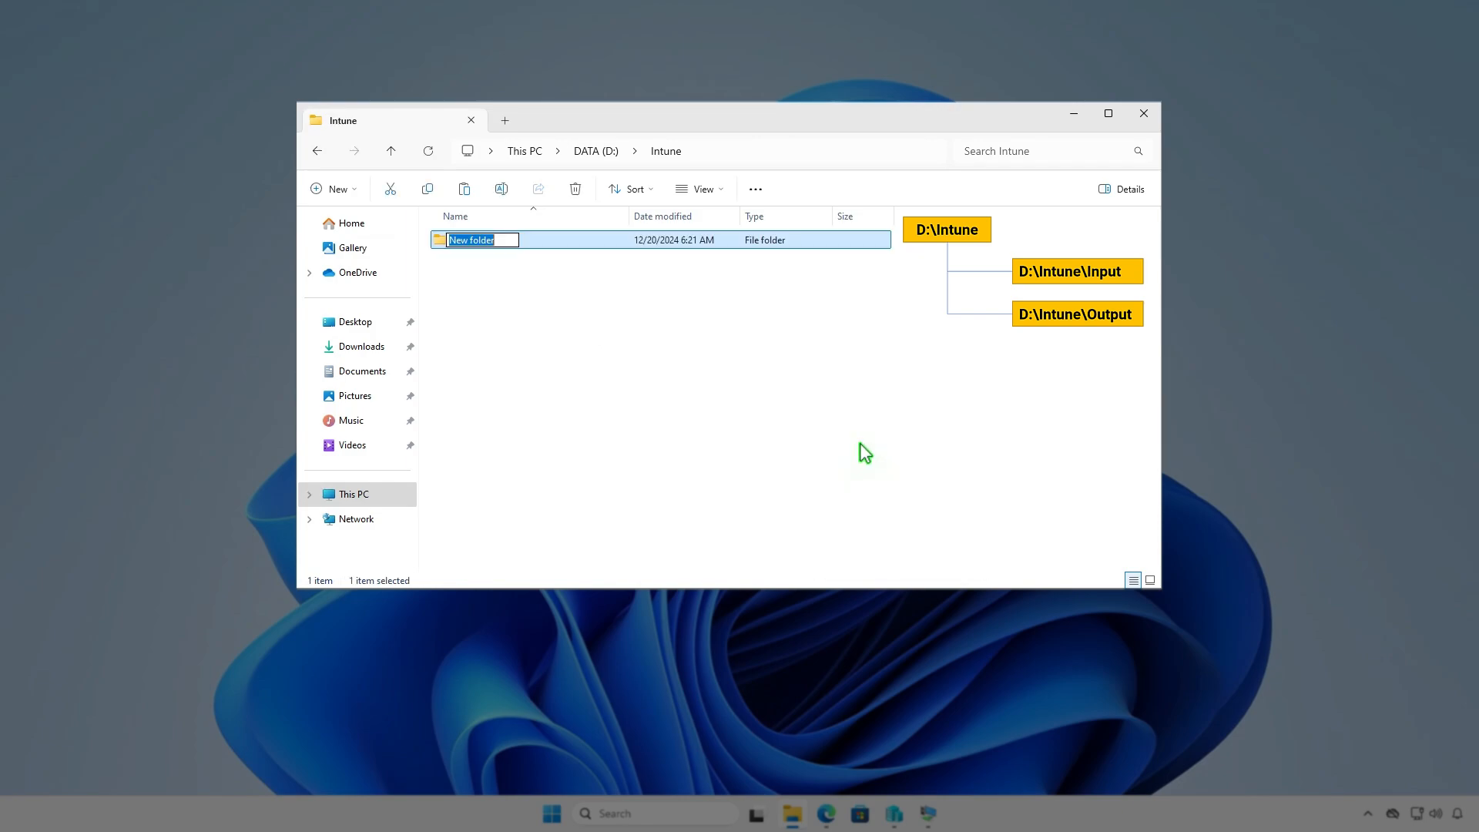
pyautogui.write('Input')
pyautogui.press('Return')
pyautogui.hotkey('ctrl', 'shift', 'n')
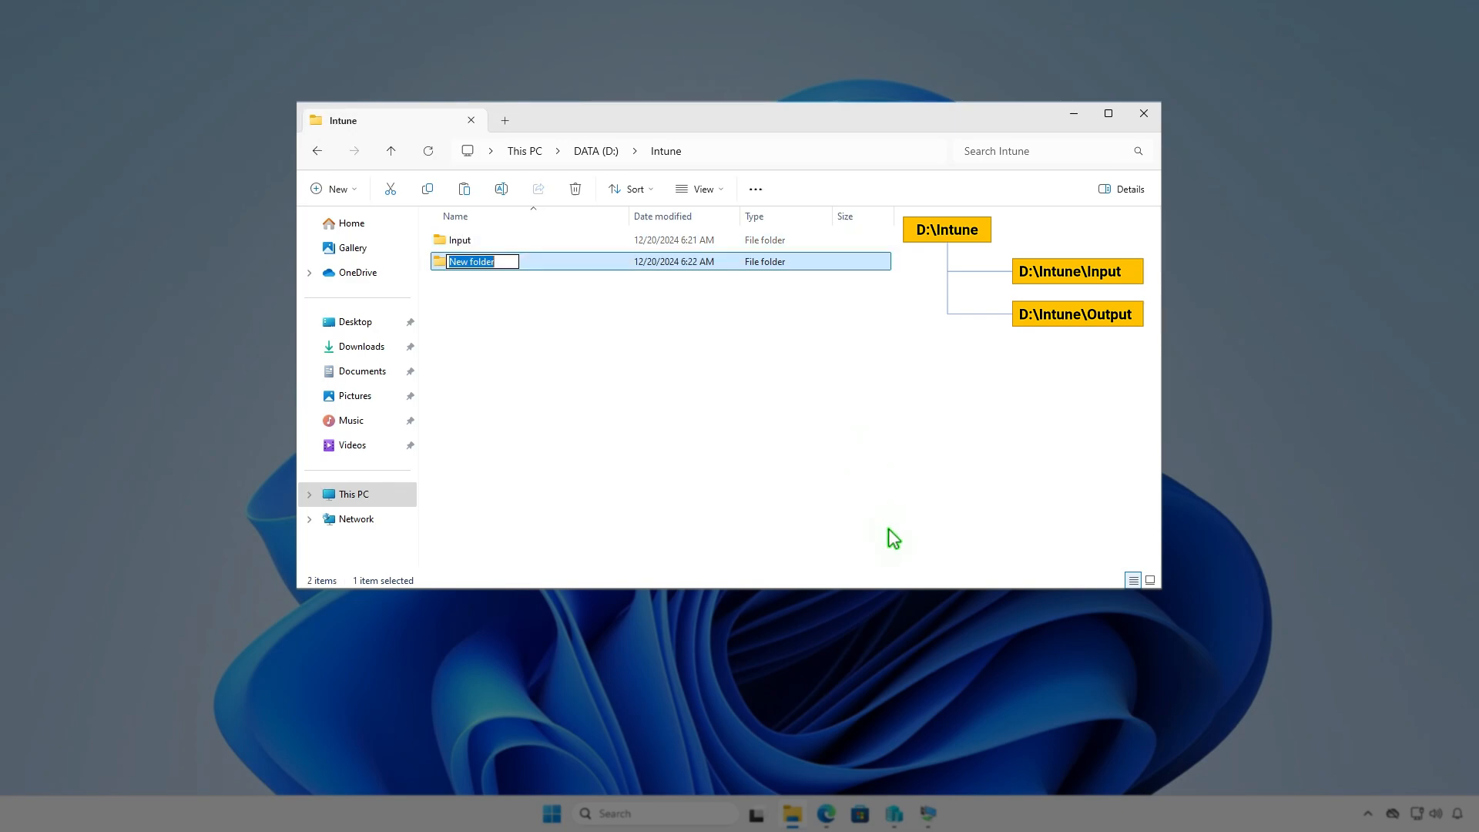
pyautogui.write('Output')
pyautogui.click(803, 414)
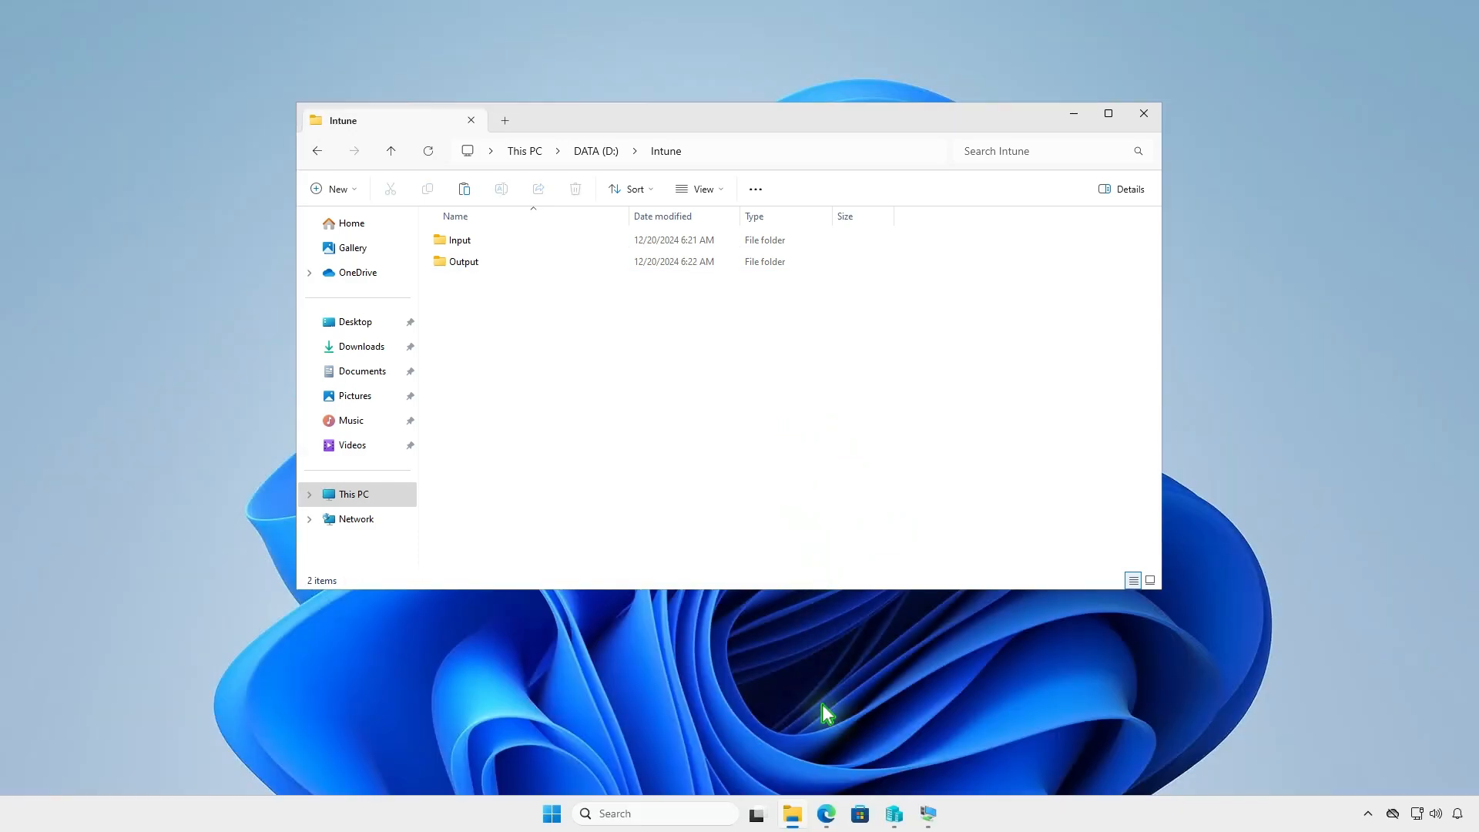
# Switch to Edge and download the source code zip of the latest Microsoft-Win32-Content-Prep-Tool release, v1.8.6, from GitHub.
pyautogui.click(826, 813)
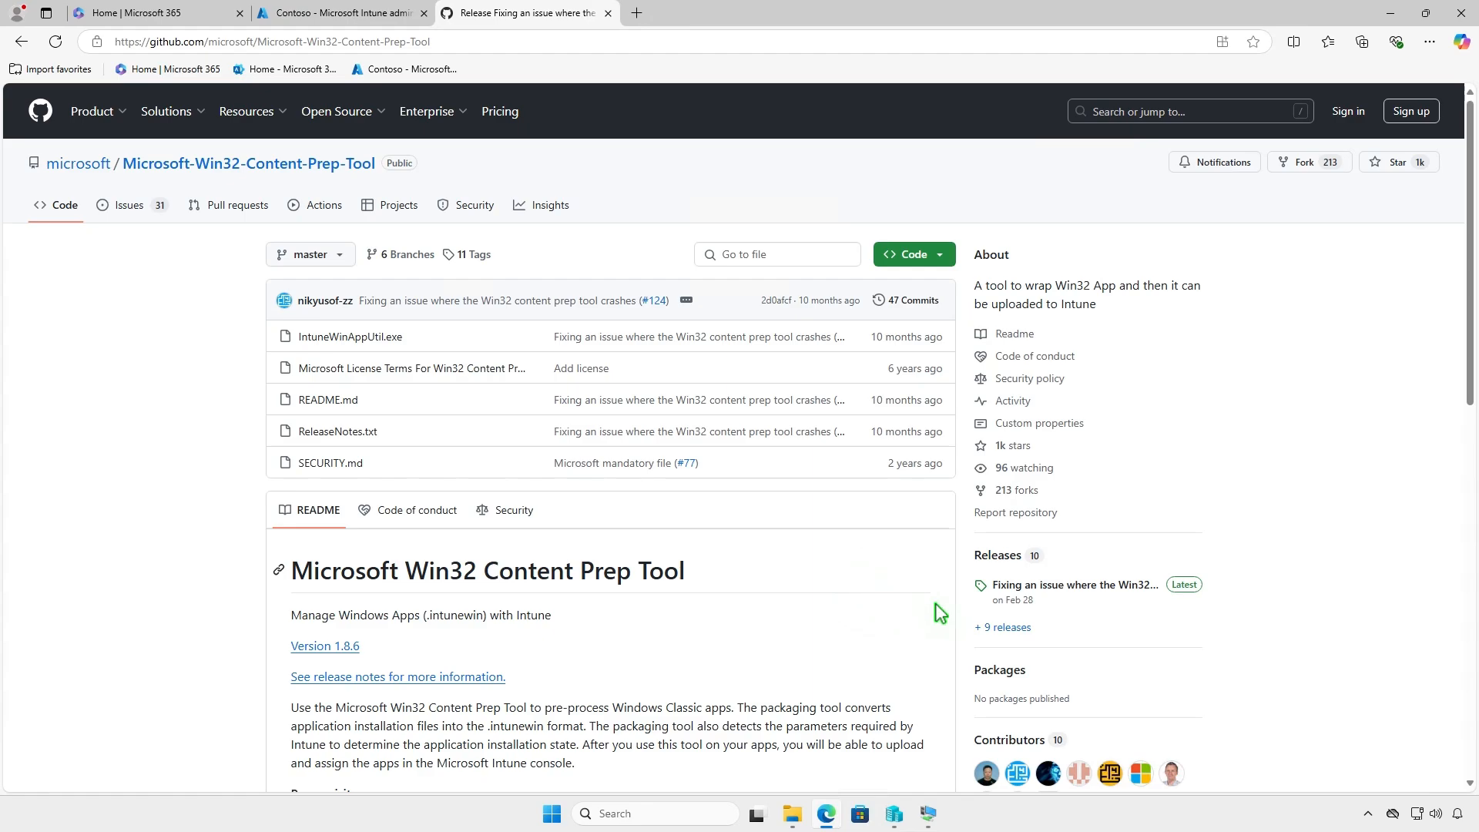
pyautogui.click(1114, 587)
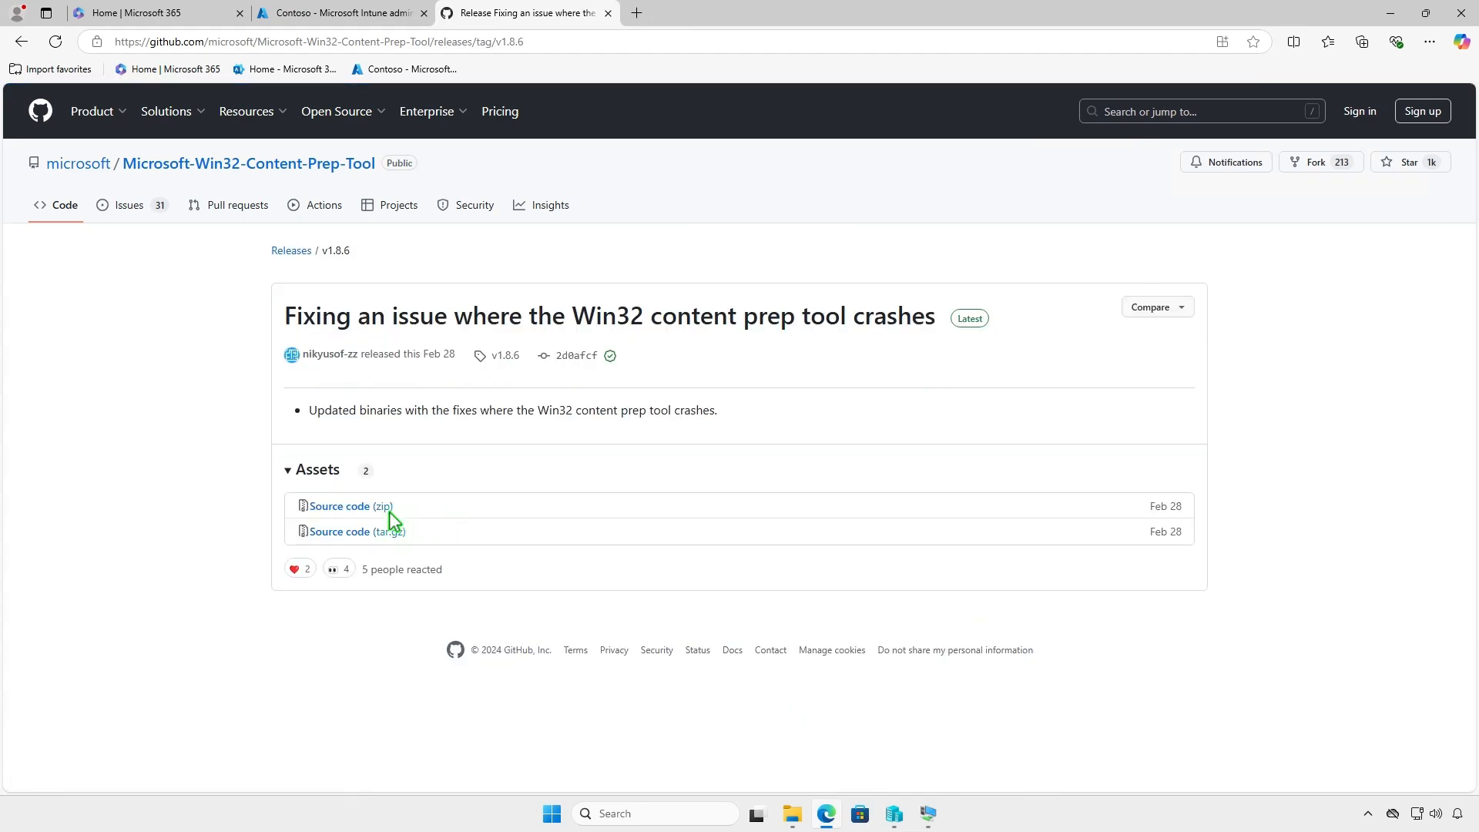
pyautogui.click(387, 509)
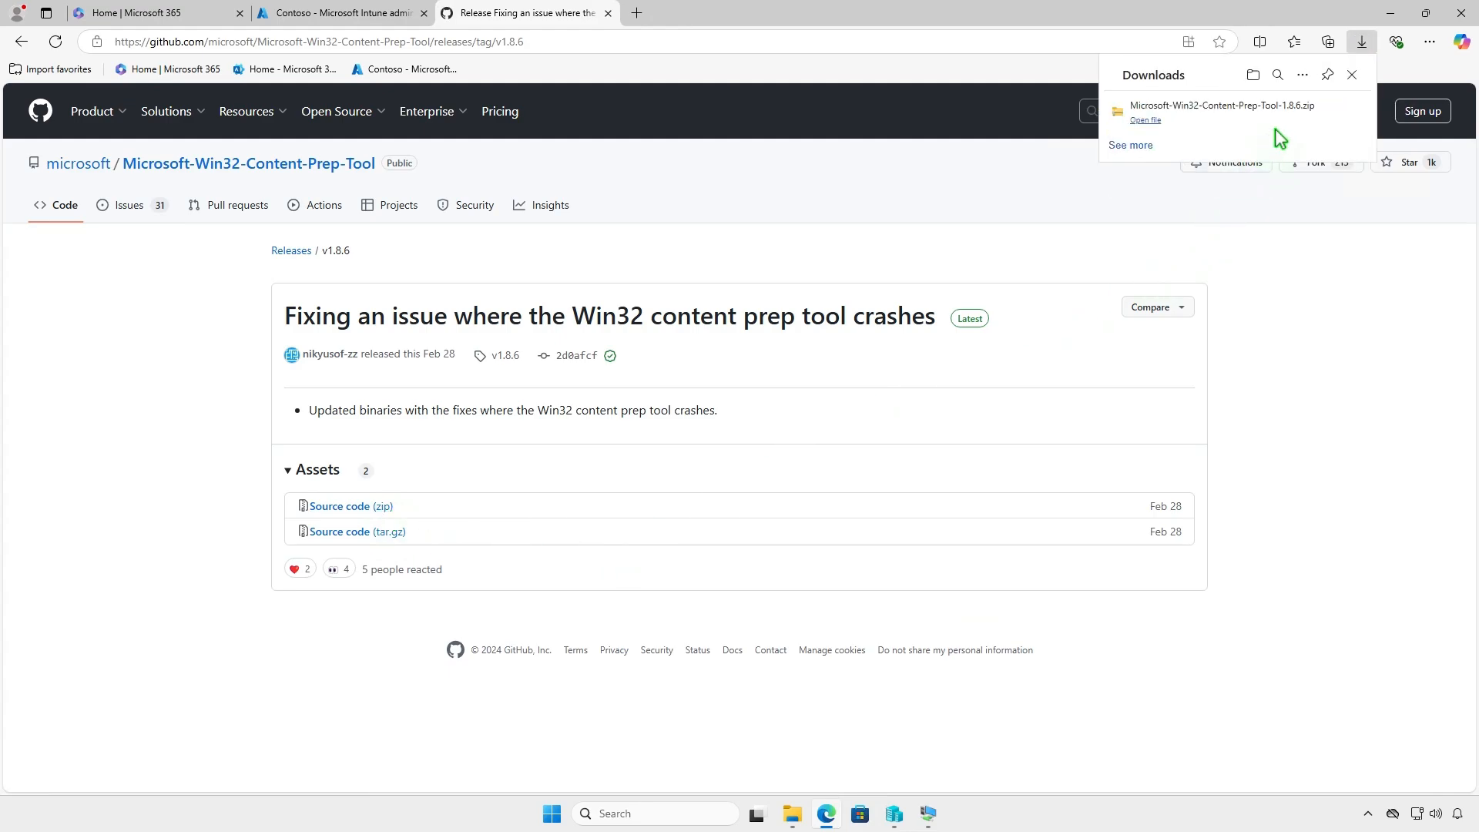
# Show the downloaded Microsoft-Win32-Content-Prep-Tool-1.8.6 zip in its folder and extract it to the default destination.
pyautogui.click(1310, 119)
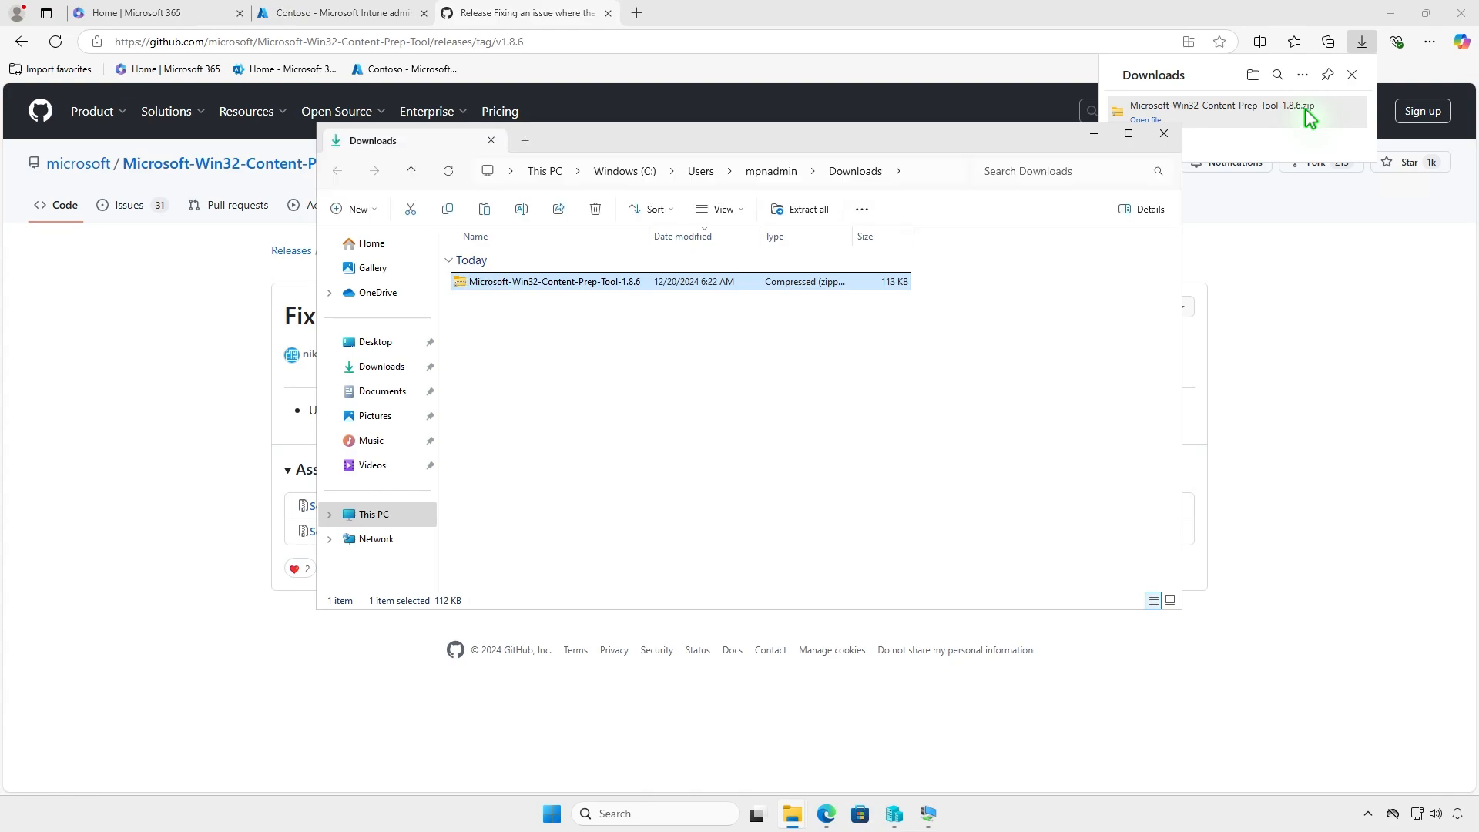
pyautogui.click(1390, 13)
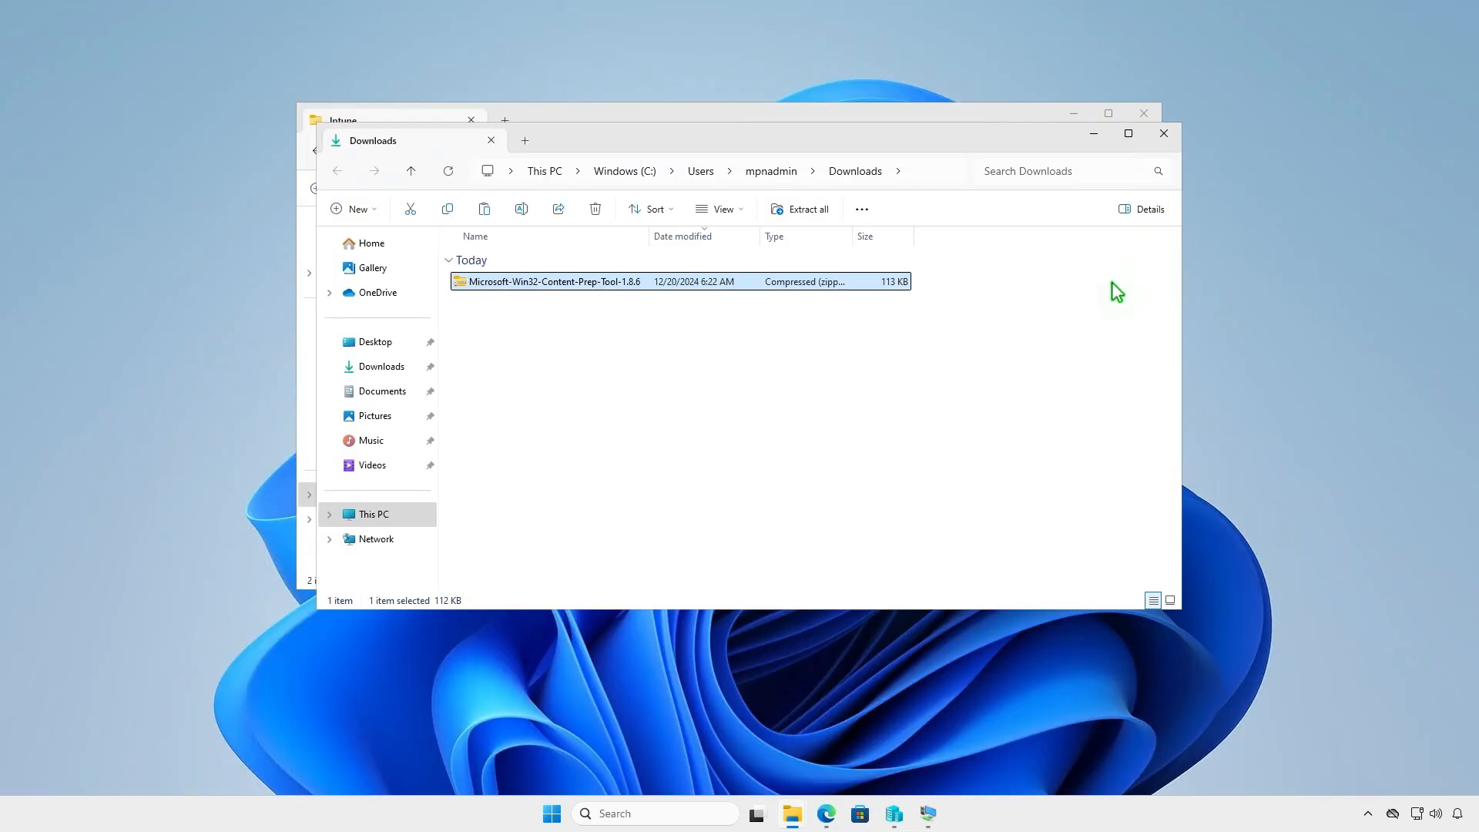
pyautogui.click(807, 211)
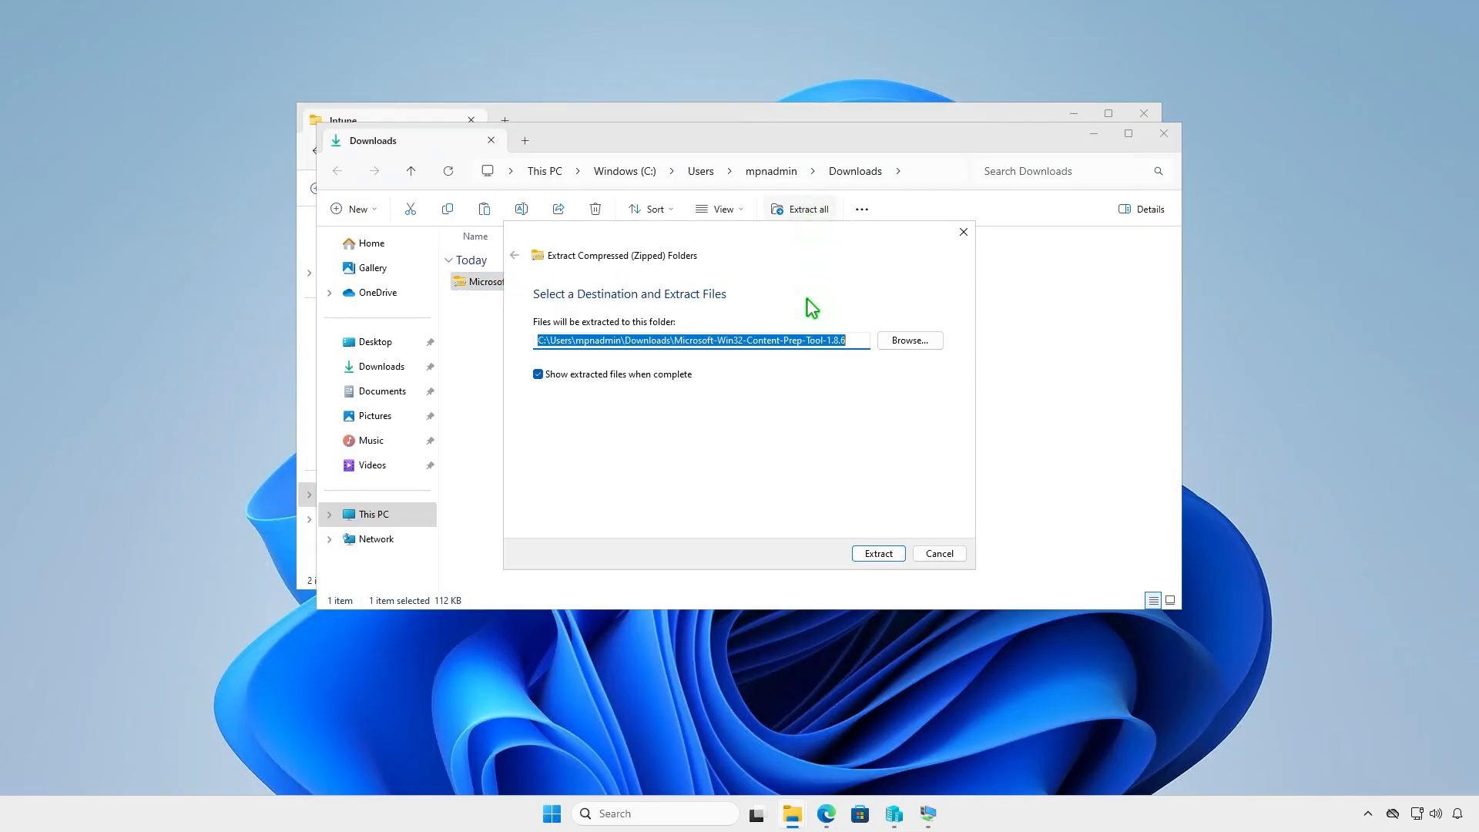
pyautogui.click(866, 552)
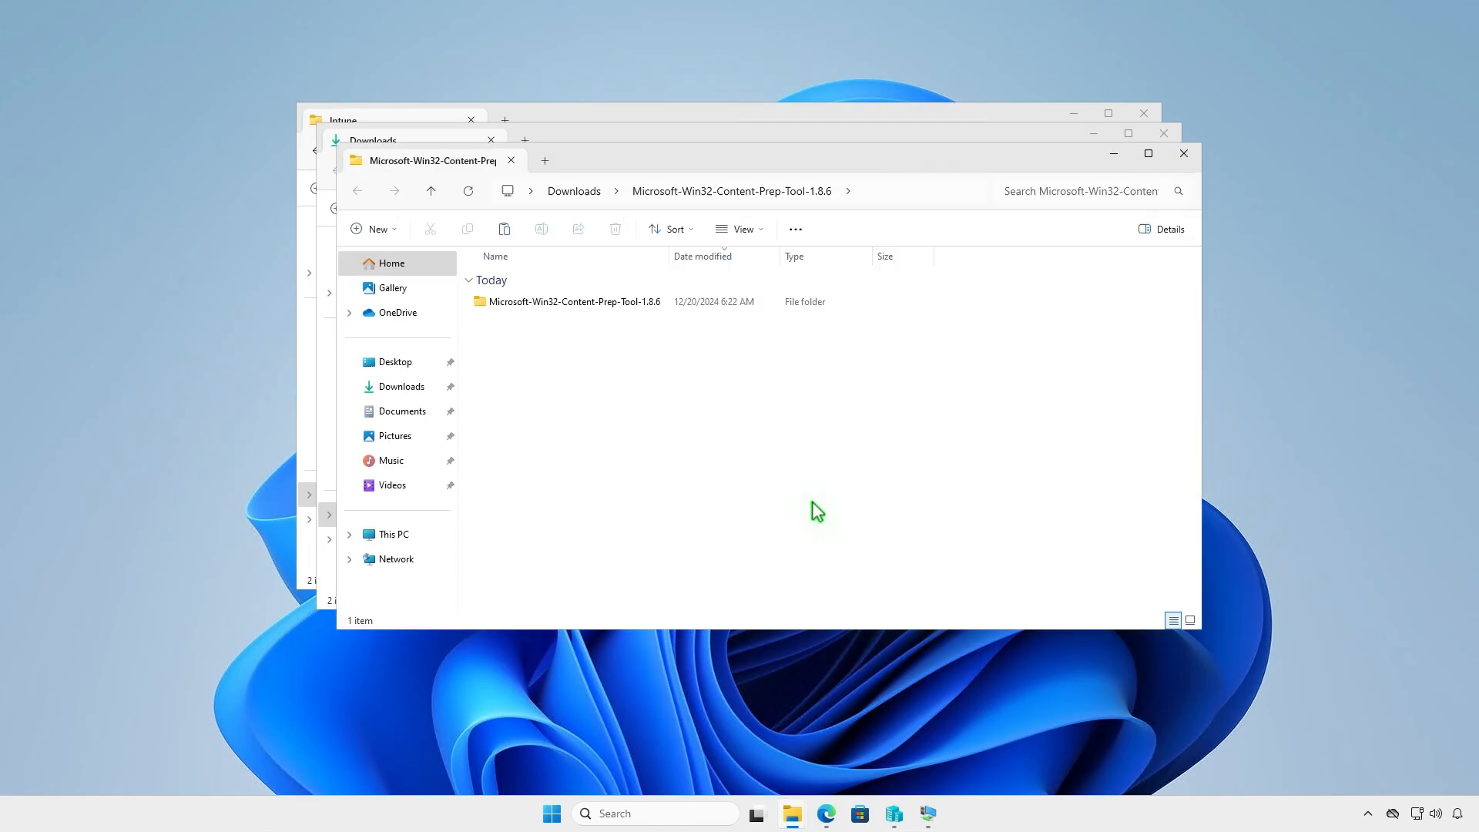
# Copy the IntuneWinAppUtil application from the extracted tool folder and close both download windows to return to D:\Intune.
pyautogui.doubleClick(660, 303)
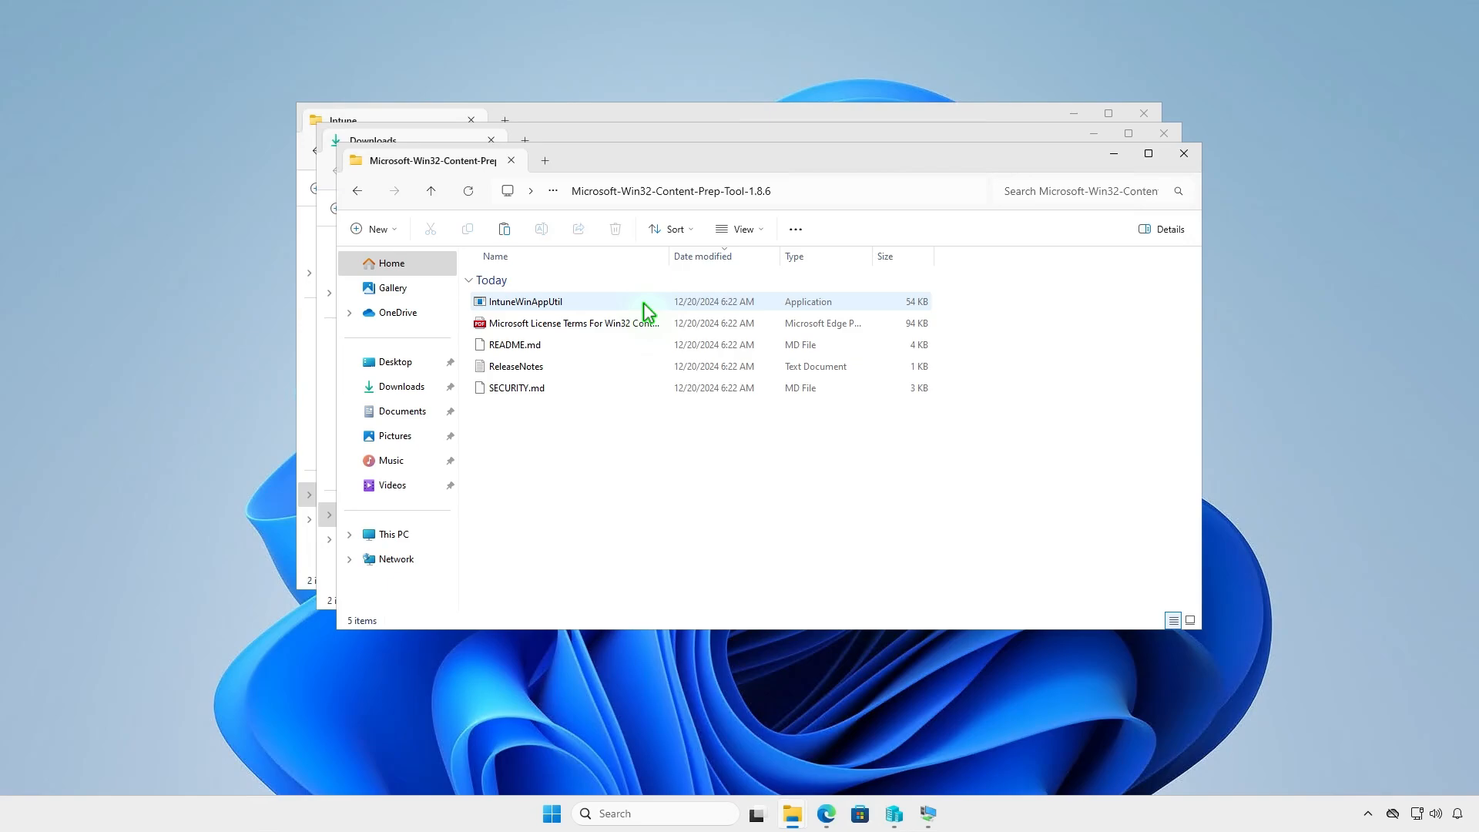
pyautogui.click(590, 299)
pyautogui.rightClick(590, 304)
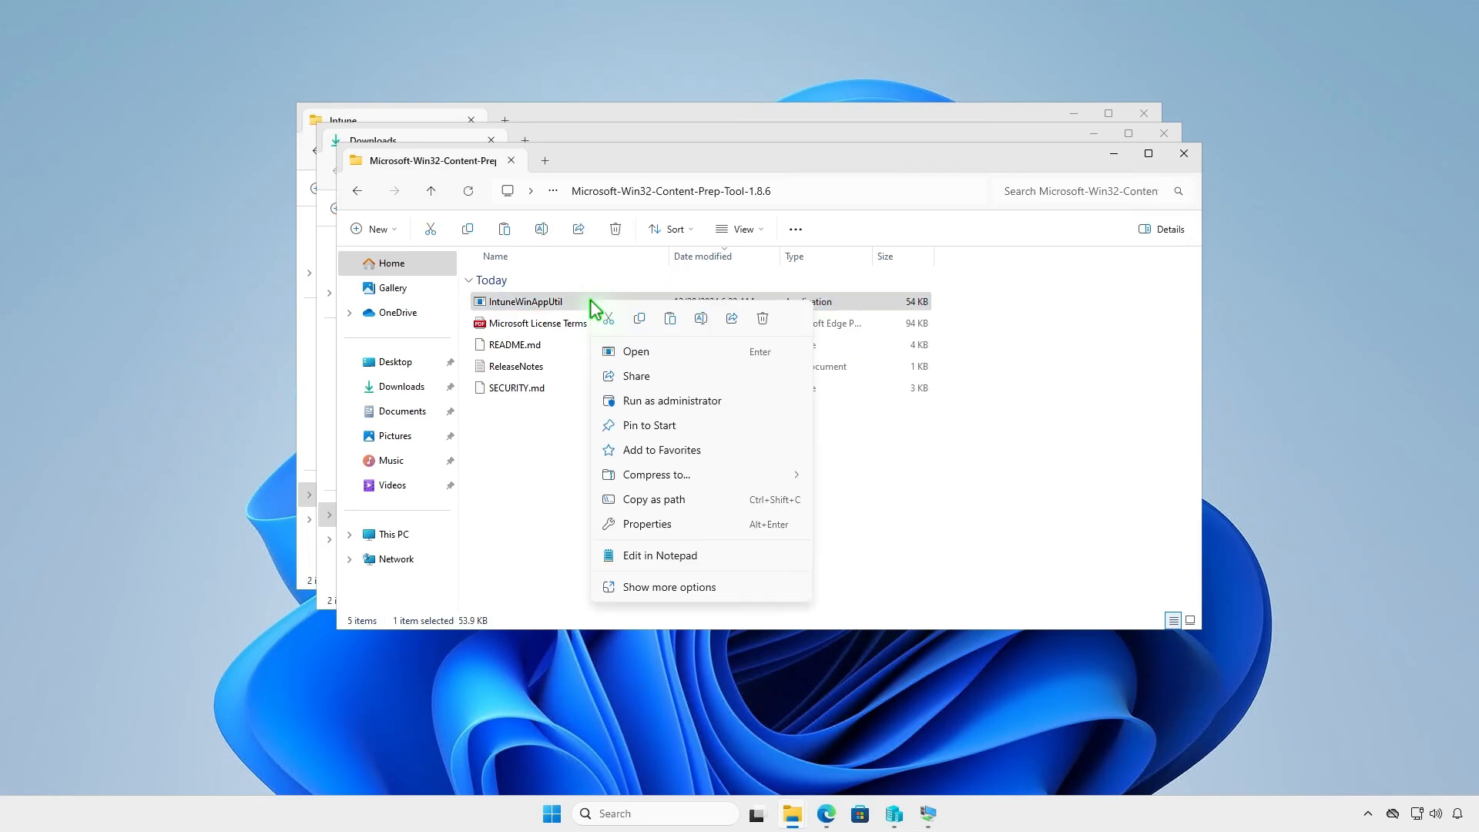
pyautogui.click(638, 319)
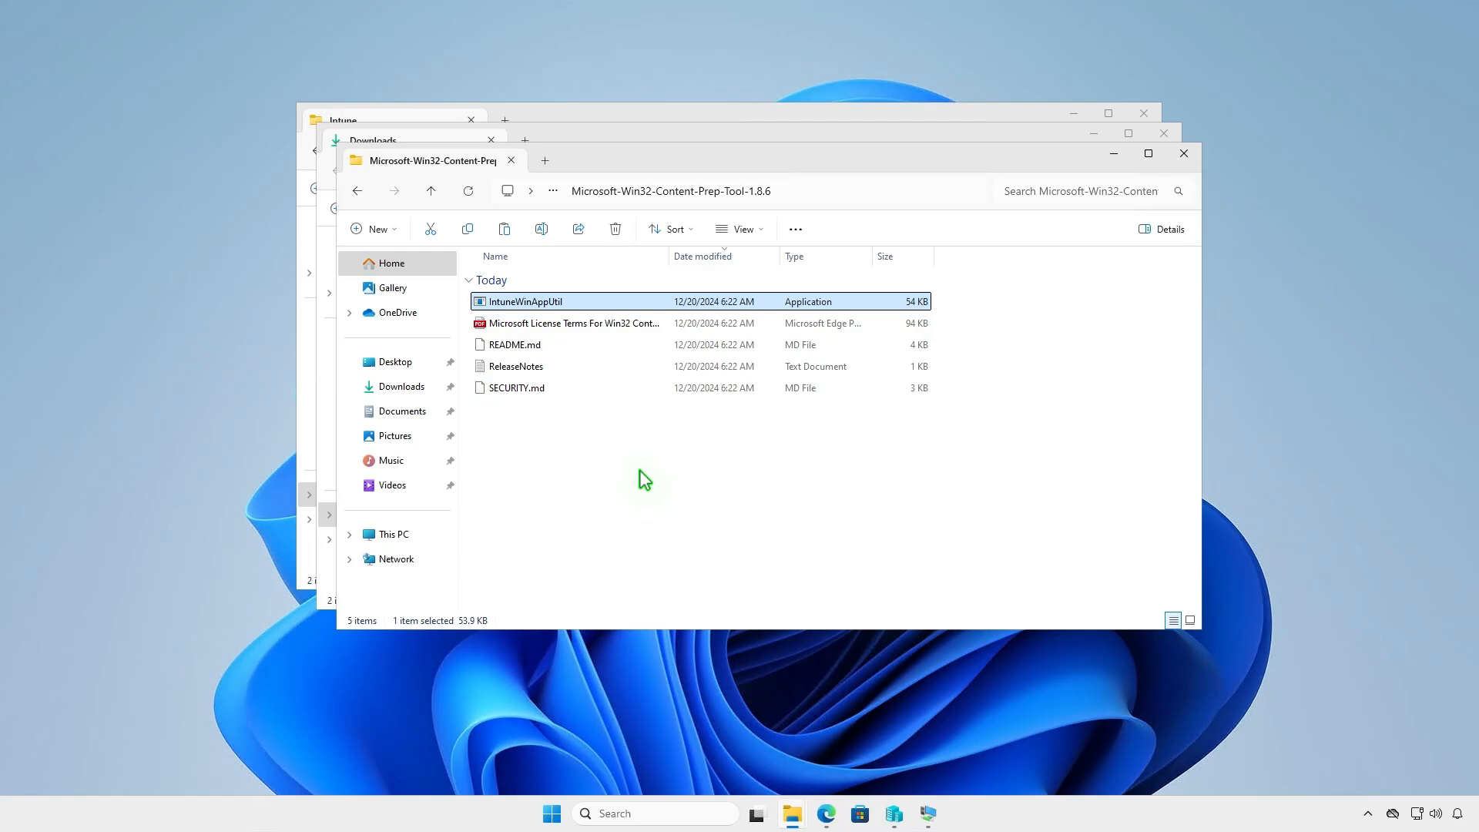
pyautogui.click(1184, 155)
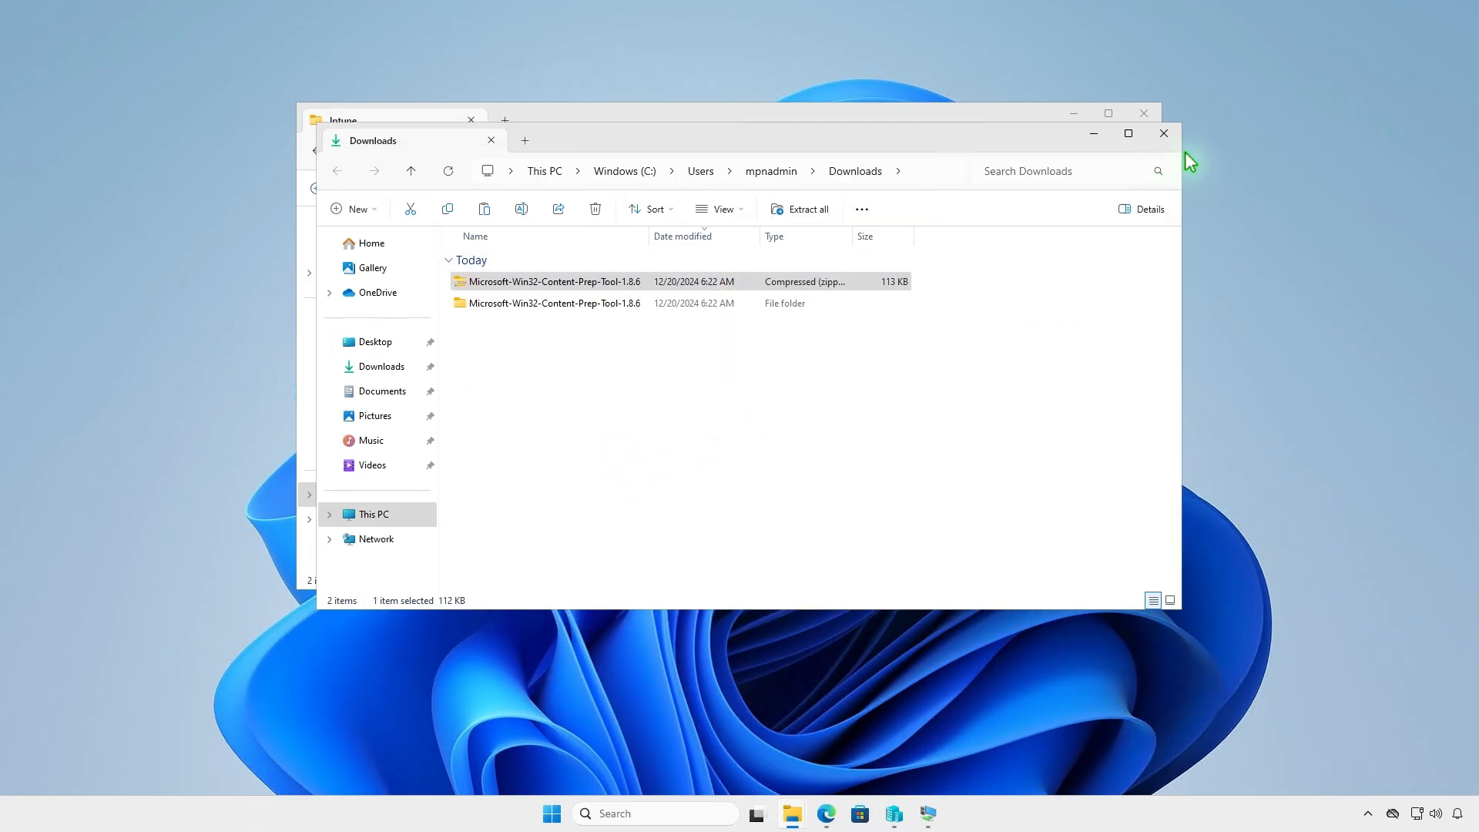
pyautogui.click(1164, 136)
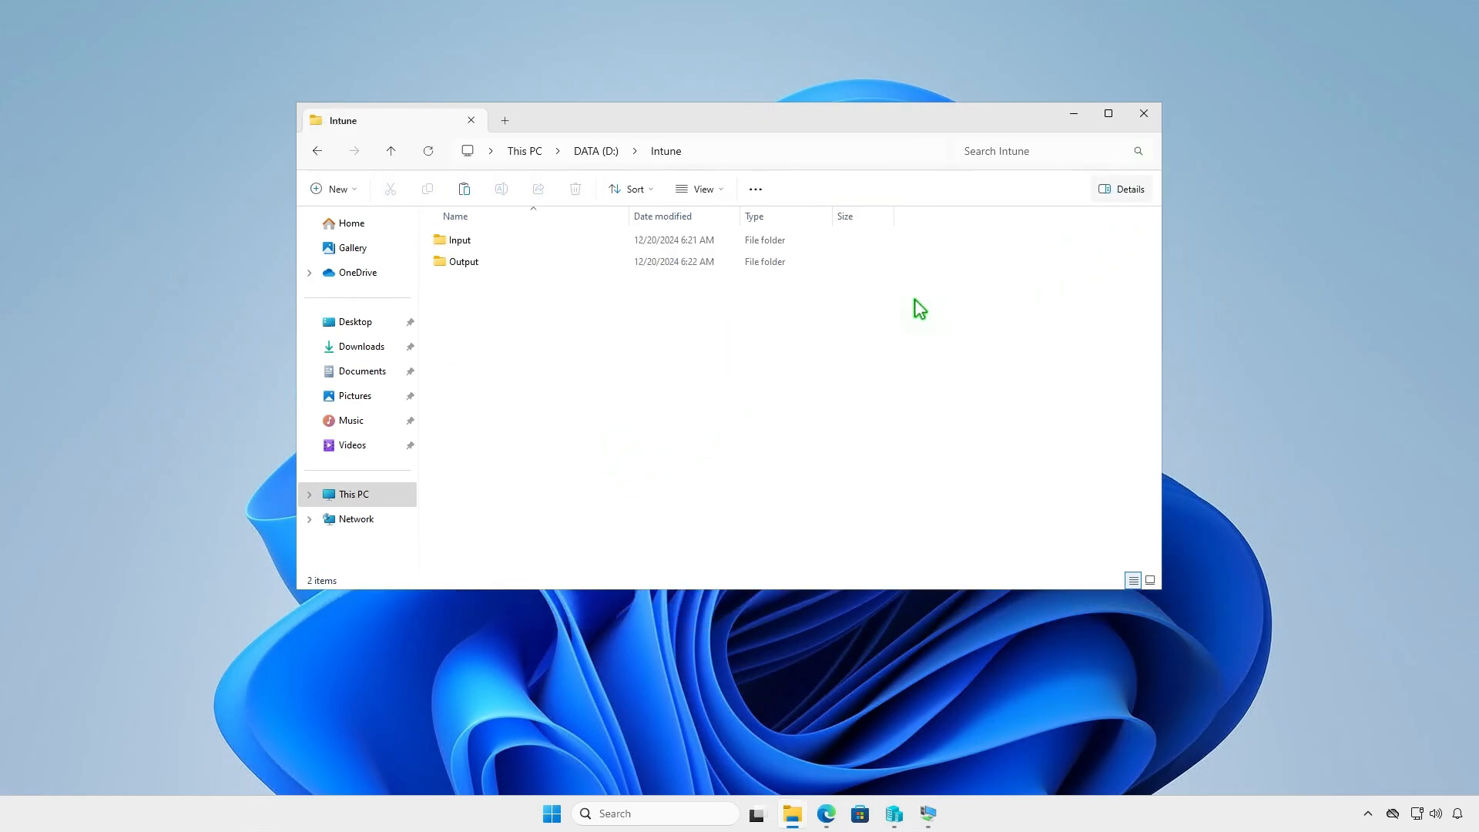
# Paste the copied IntuneWinAppUtil application into the D:\Intune folder.
pyautogui.rightClick(530, 331)
pyautogui.click(551, 362)
pyautogui.click(642, 409)
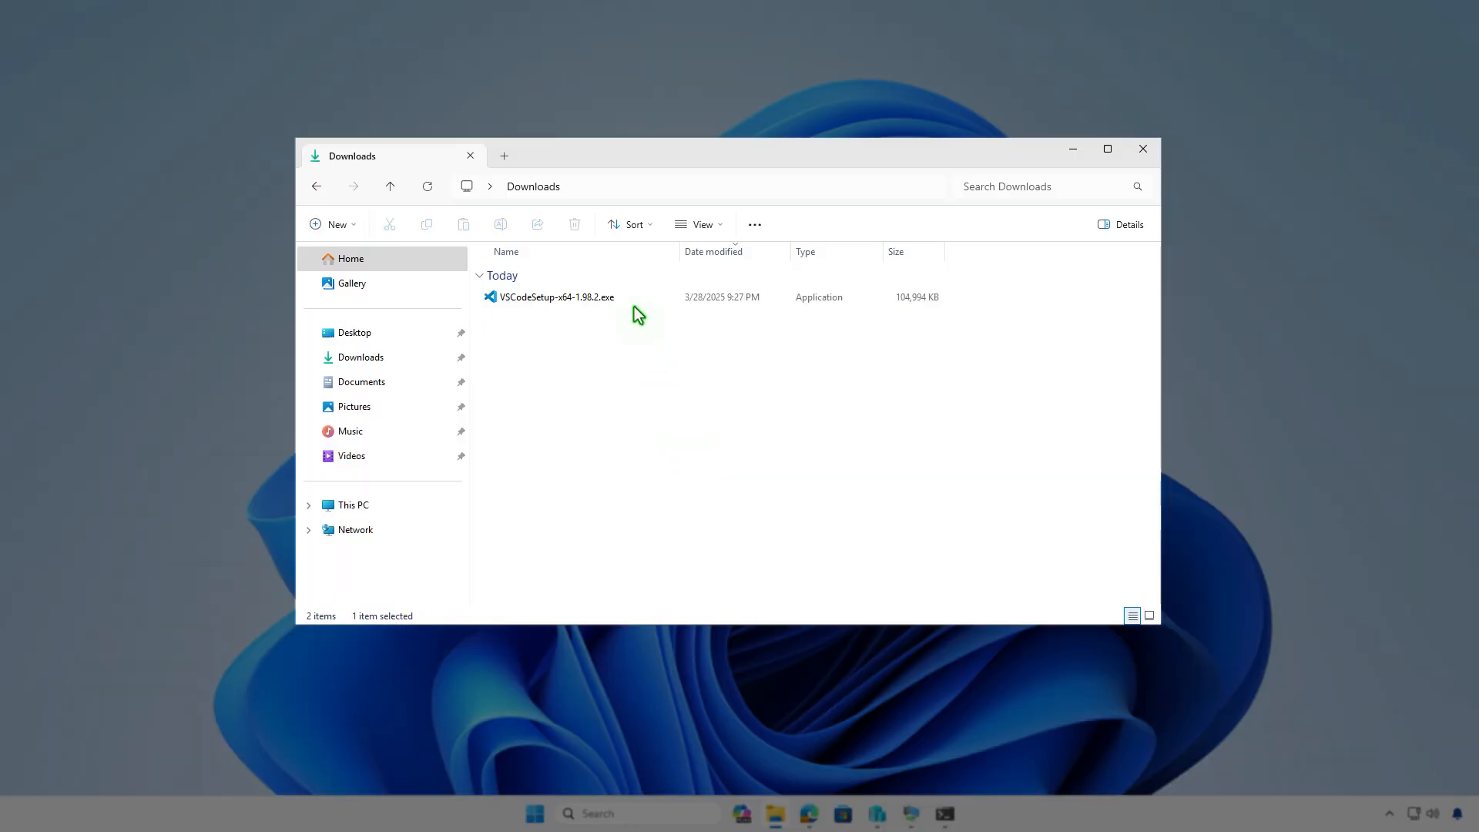
# Rename the VSCodeSetup-x64-1.98.2.exe installer in Downloads as setup.exe.
pyautogui.click(633, 302)
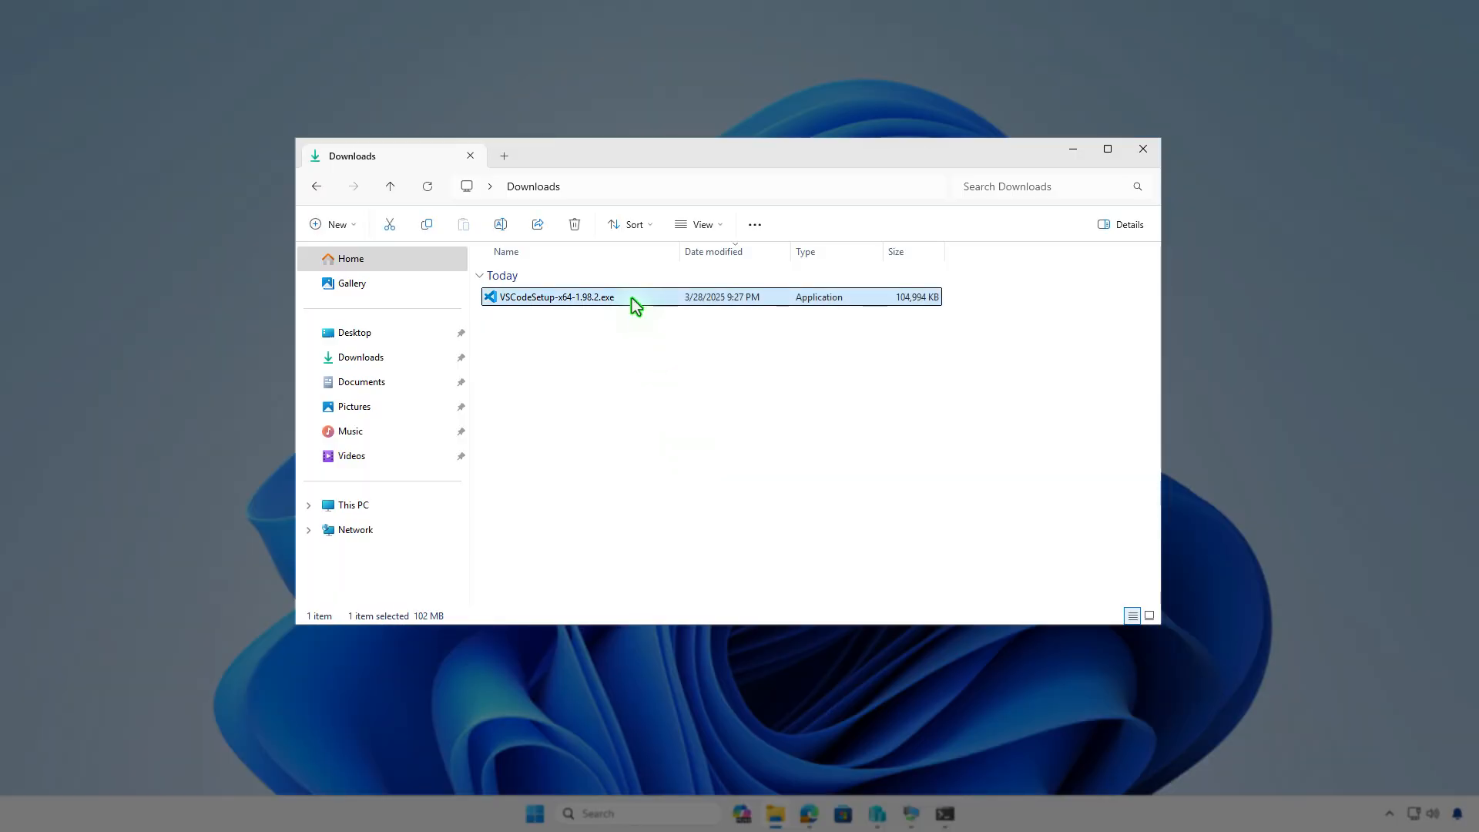
pyautogui.press('F2')
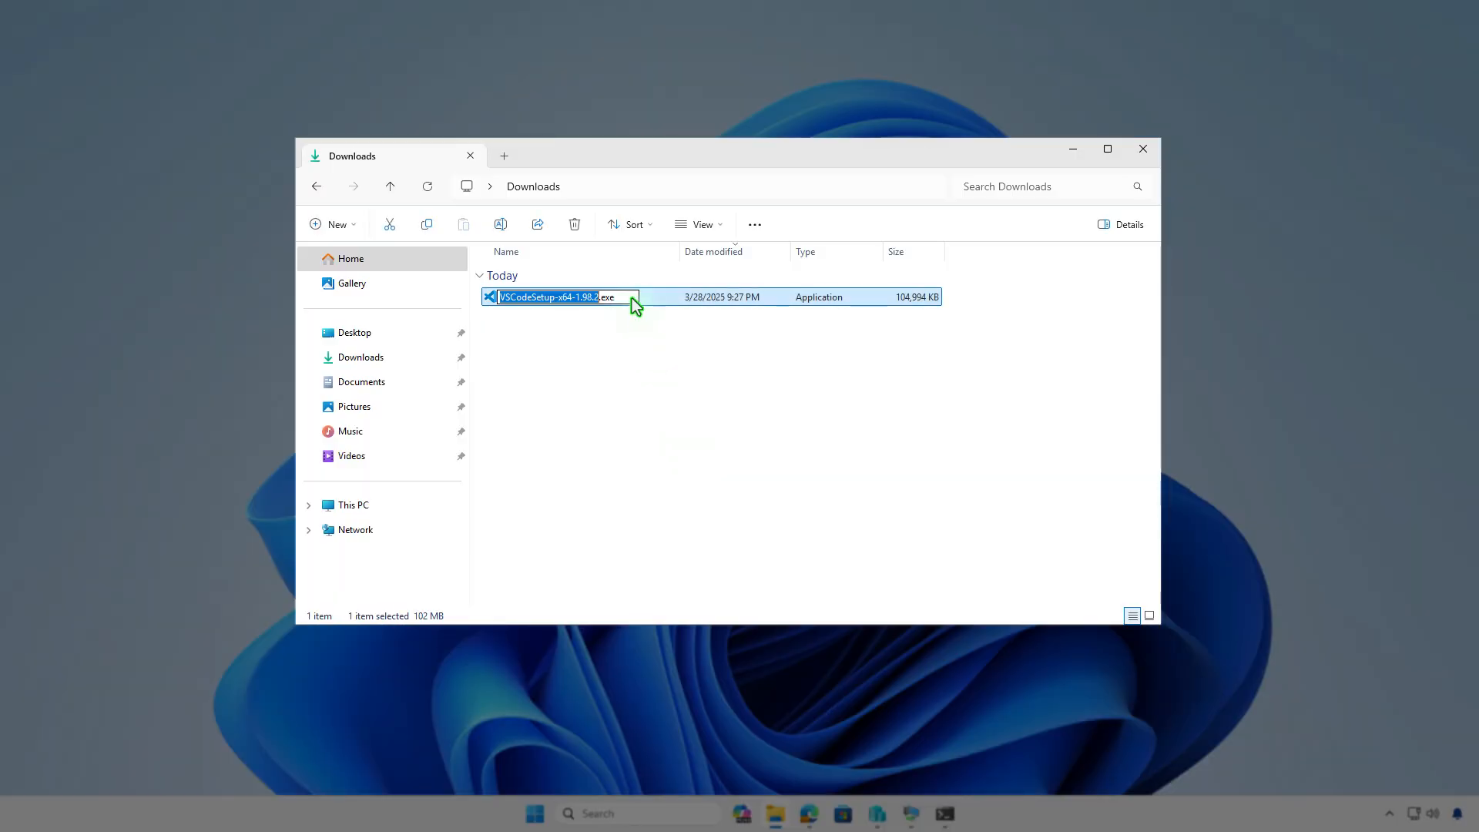
pyautogui.write('setup')
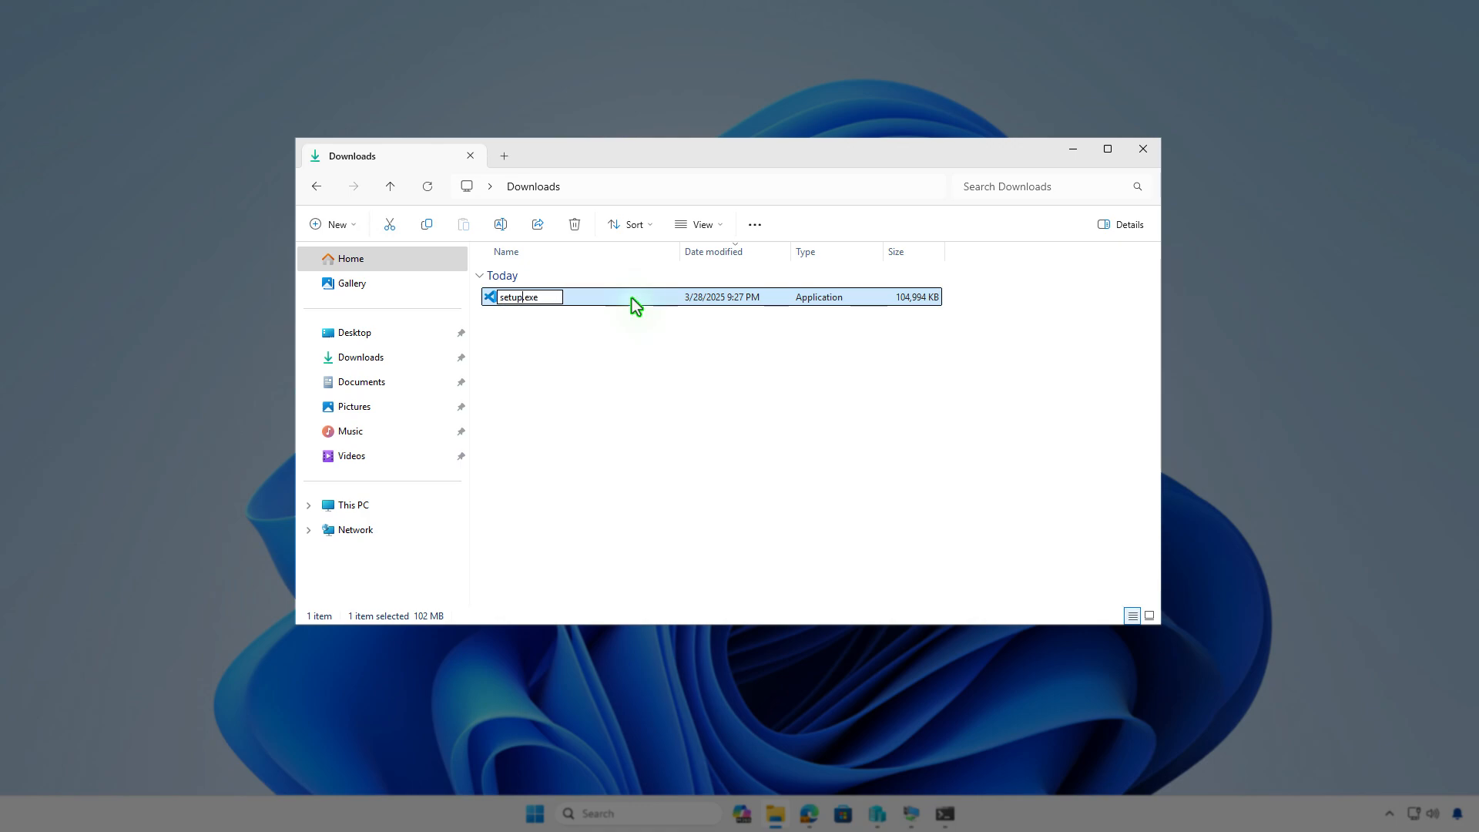
pyautogui.press('Return')
# Copy setup.exe from Downloads into D:\Intune\Input and return to the Intune folder.
pyautogui.rightClick(631, 298)
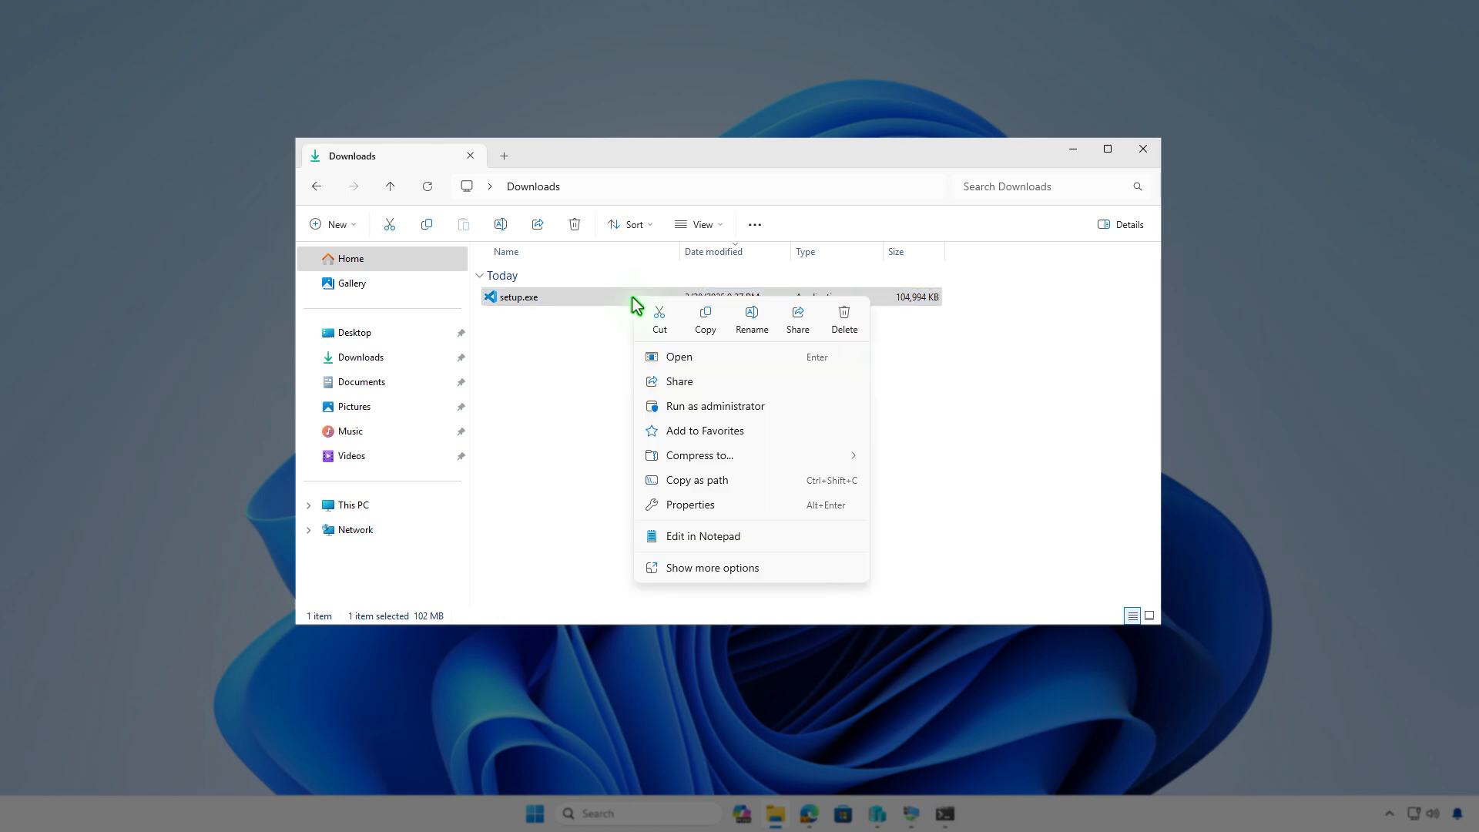
pyautogui.click(701, 327)
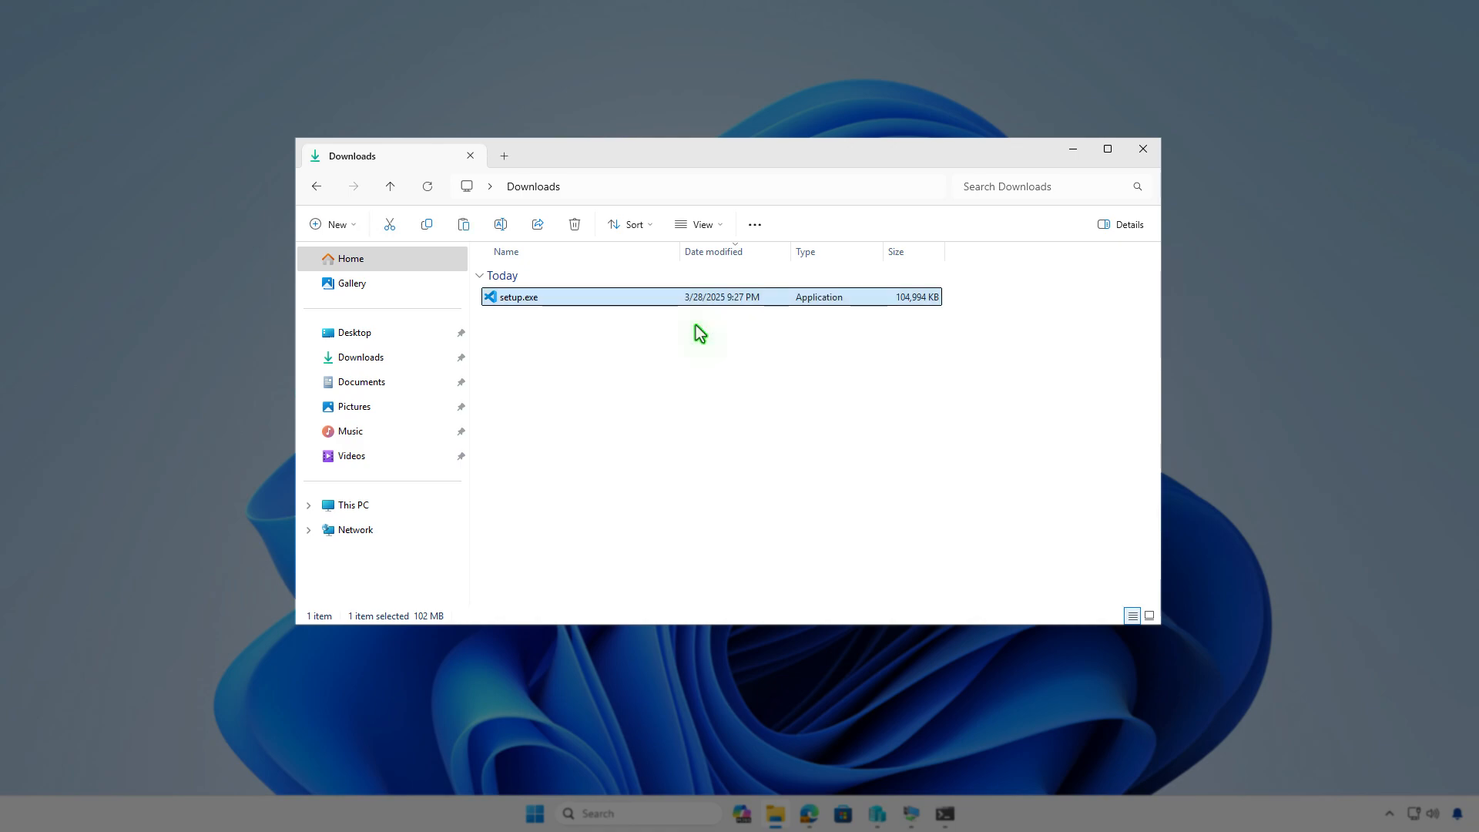
pyautogui.click(394, 505)
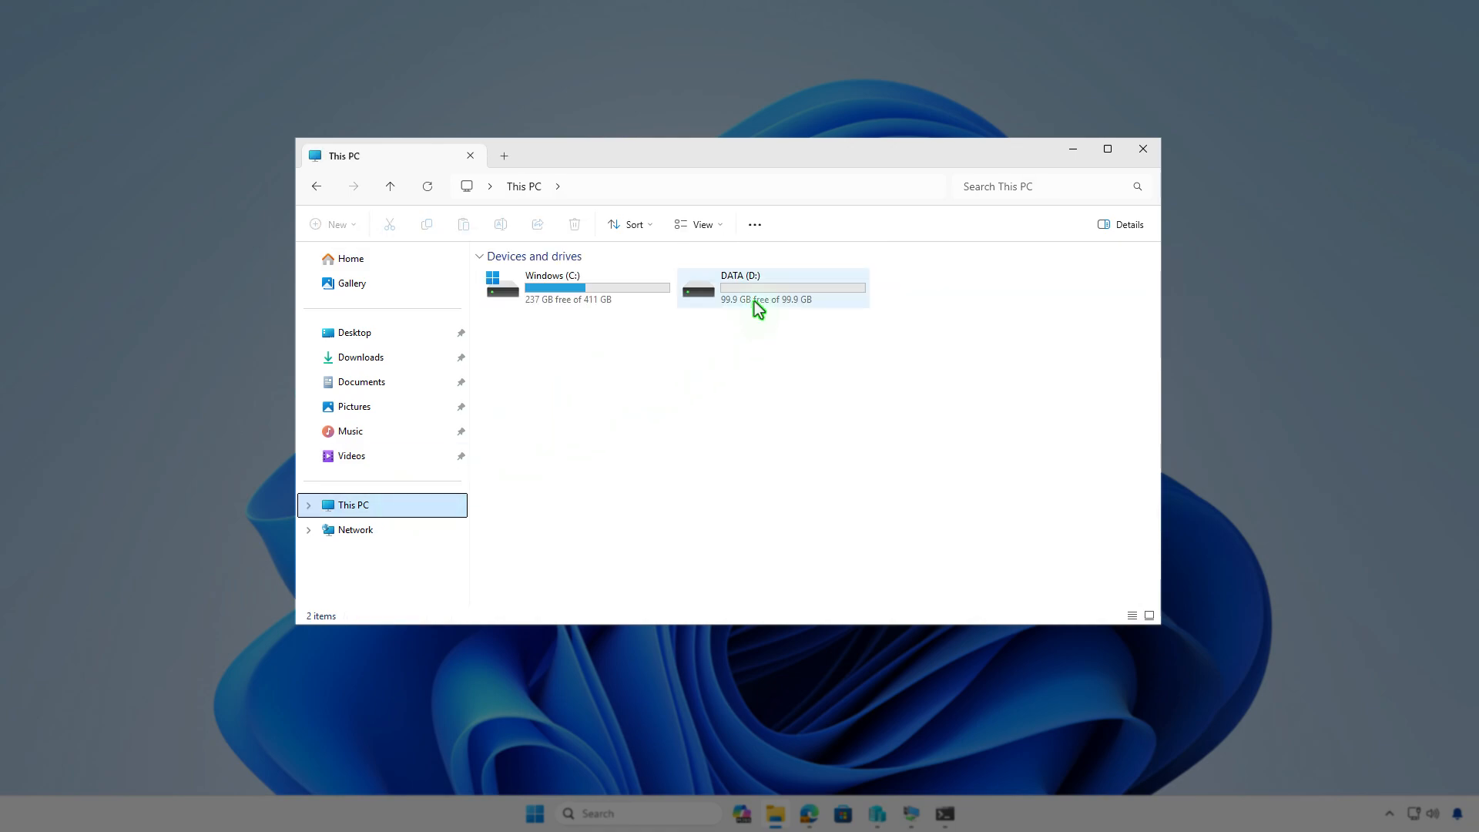
pyautogui.doubleClick(756, 308)
pyautogui.doubleClick(702, 277)
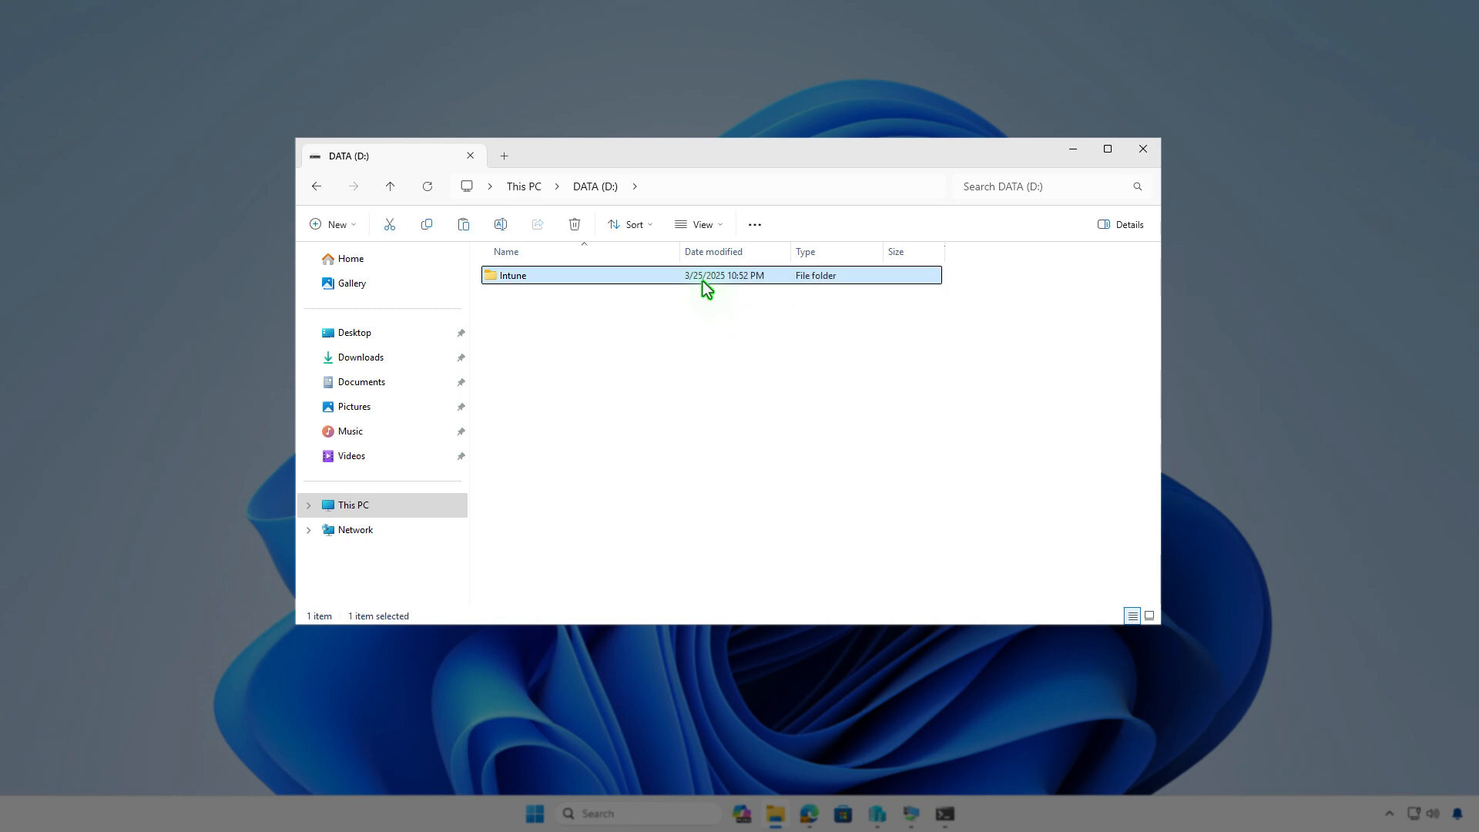
pyautogui.doubleClick(703, 280)
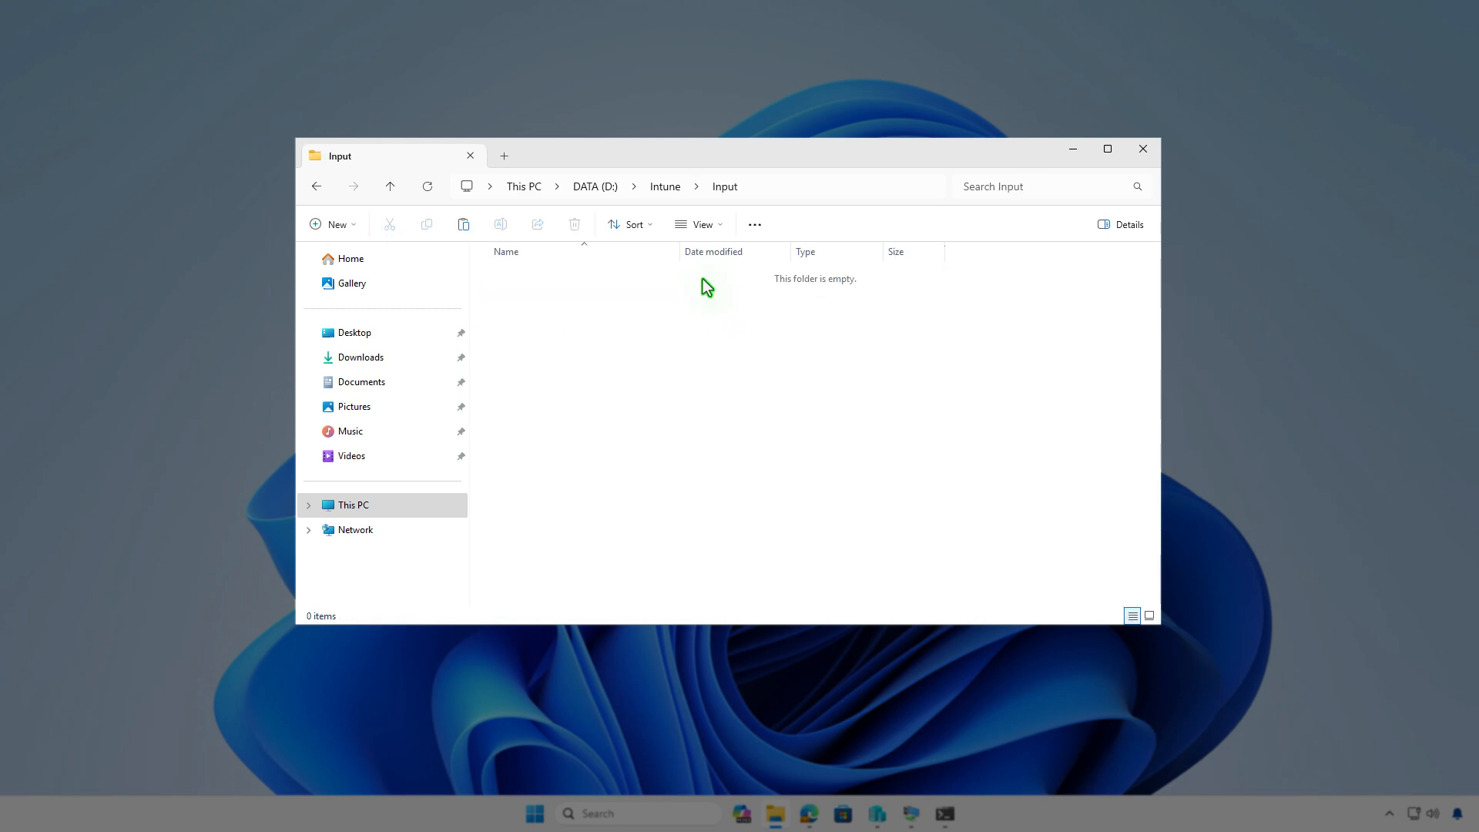
pyautogui.rightClick(663, 301)
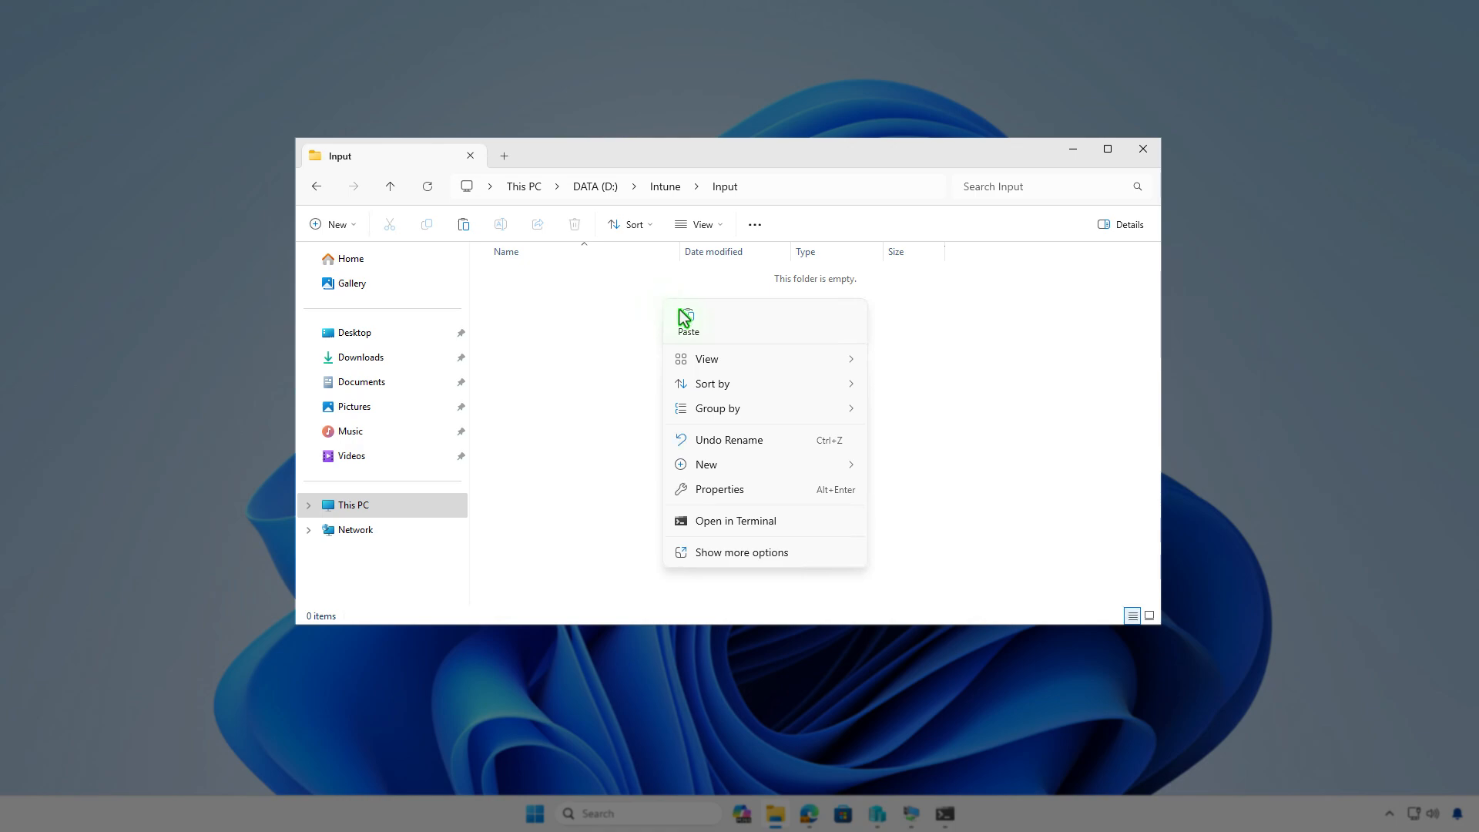
pyautogui.click(690, 326)
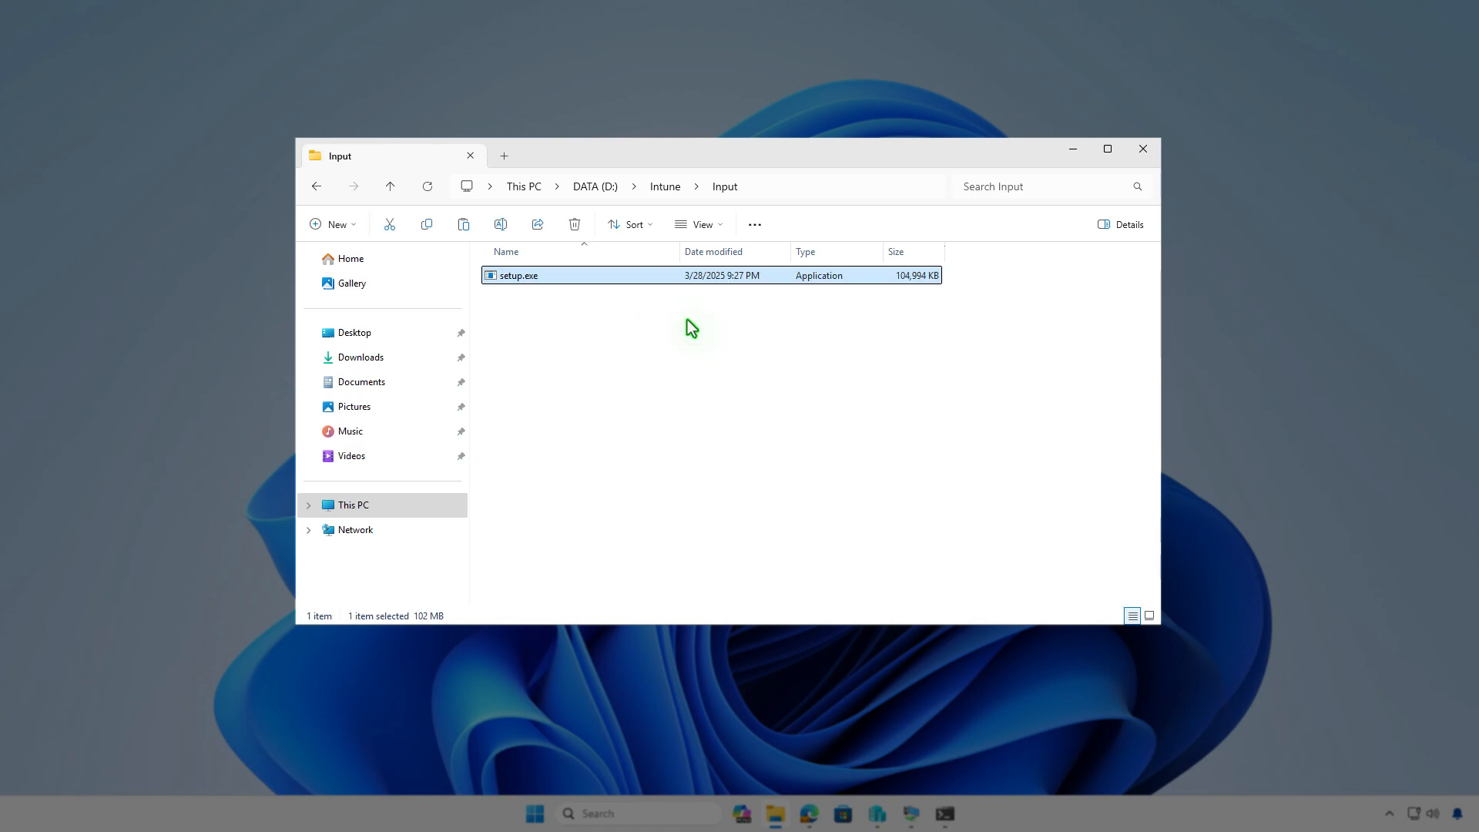
pyautogui.click(667, 192)
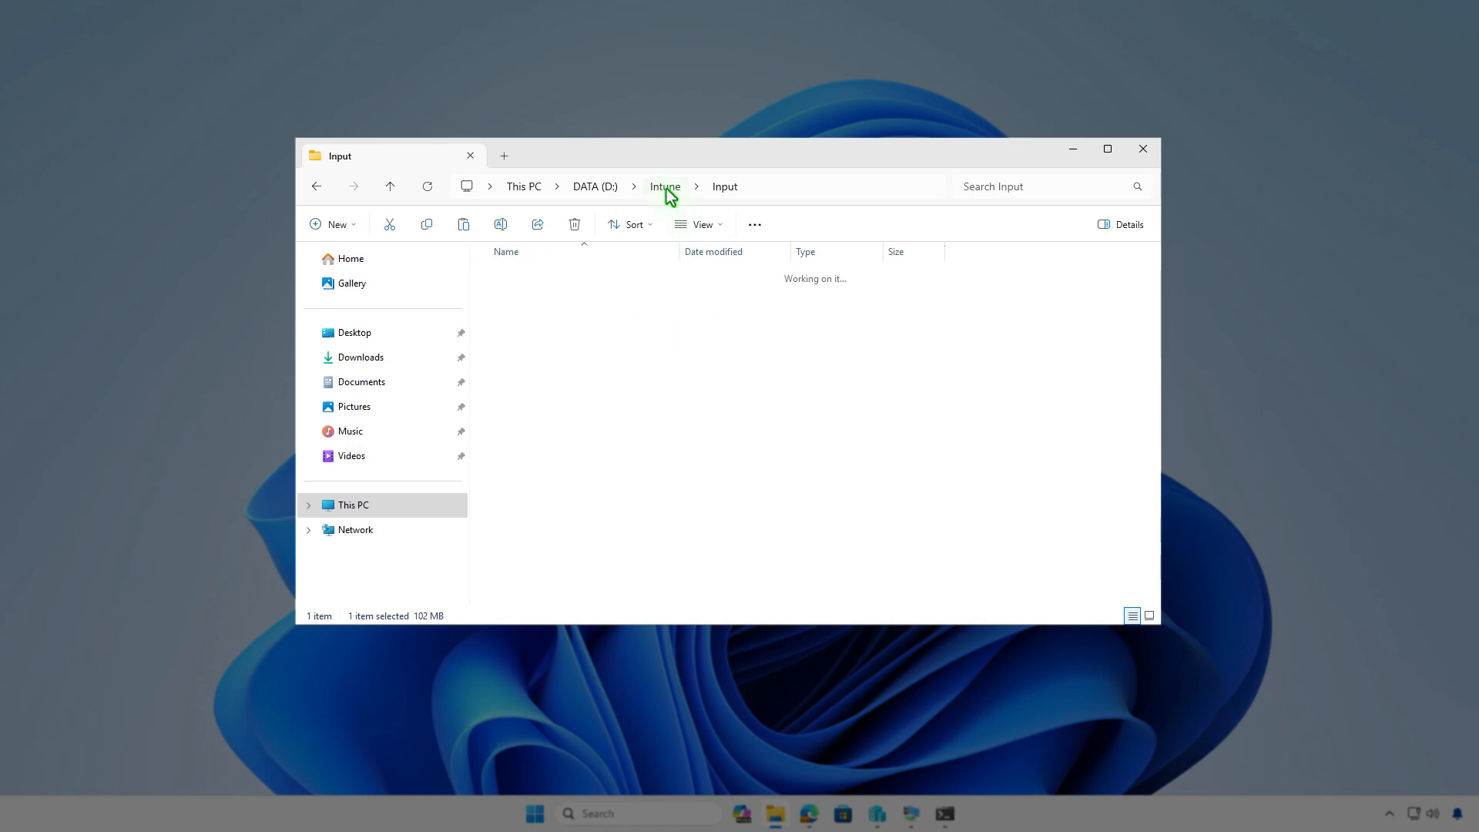
pyautogui.click(705, 429)
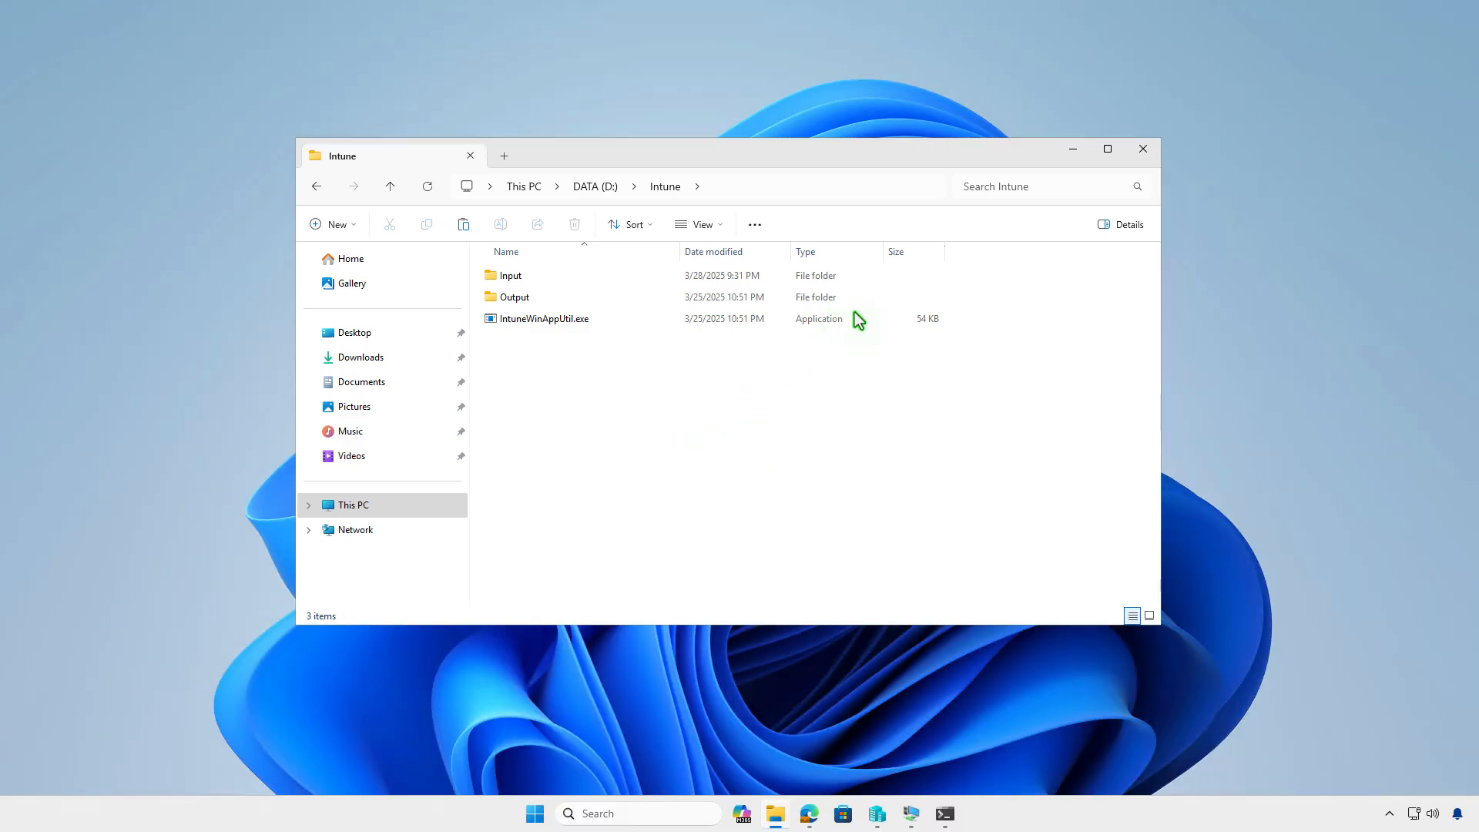
# Minimize the folder window, open Terminal as administrator and change the working directory to D:\Intune.
pyautogui.click(1071, 151)
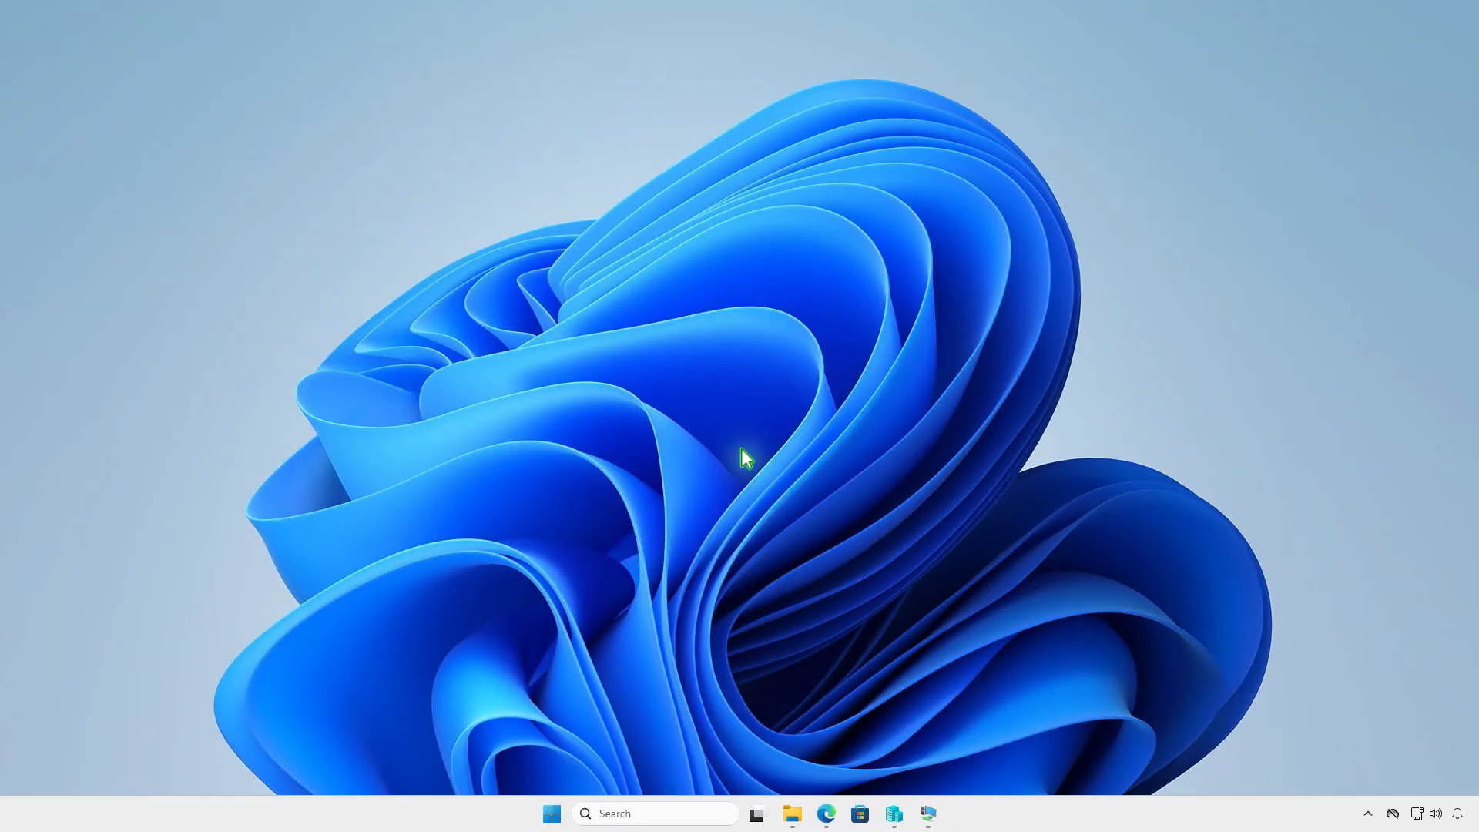
pyautogui.rightClick(553, 820)
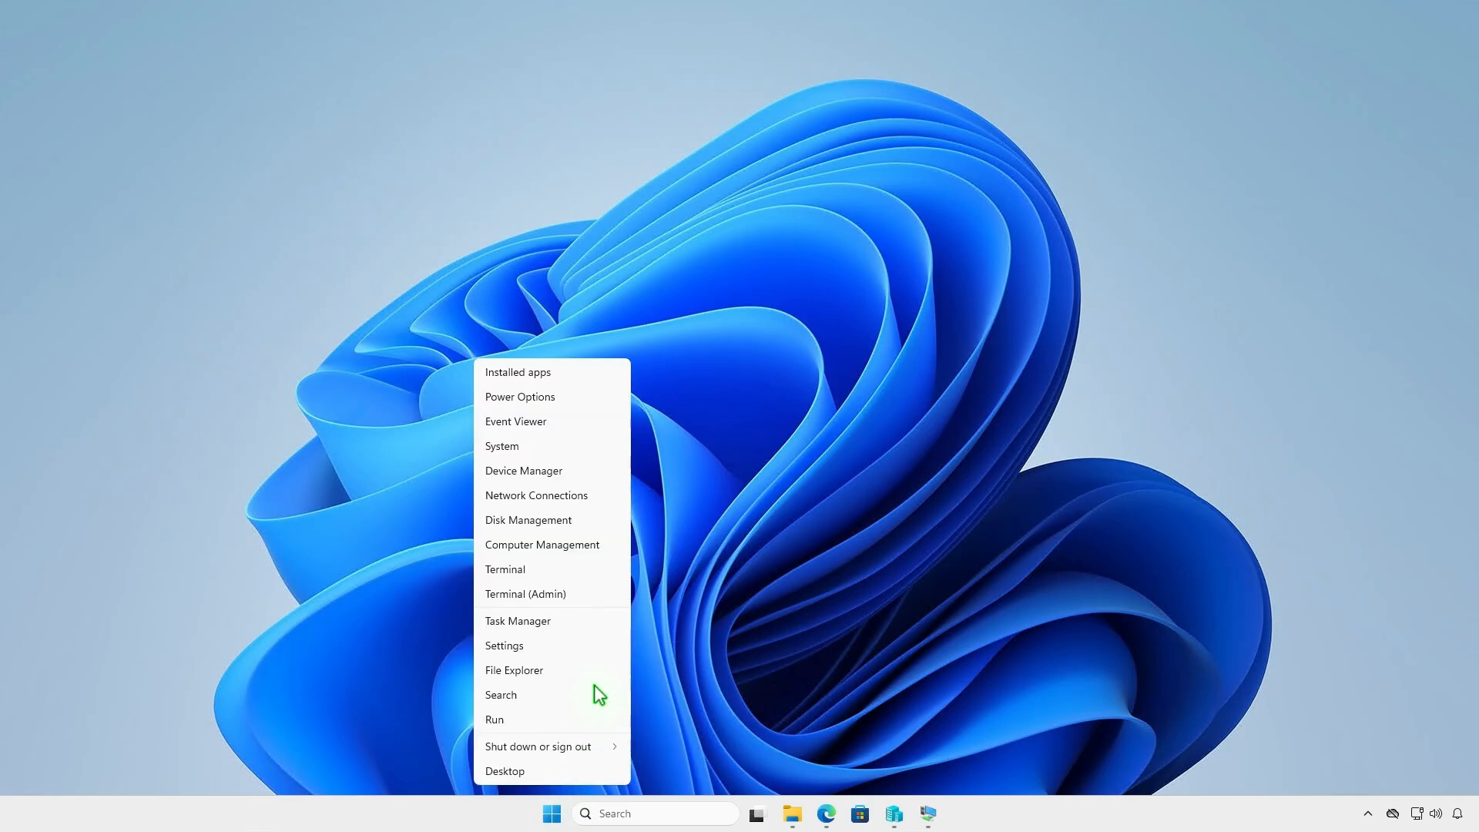
pyautogui.click(593, 596)
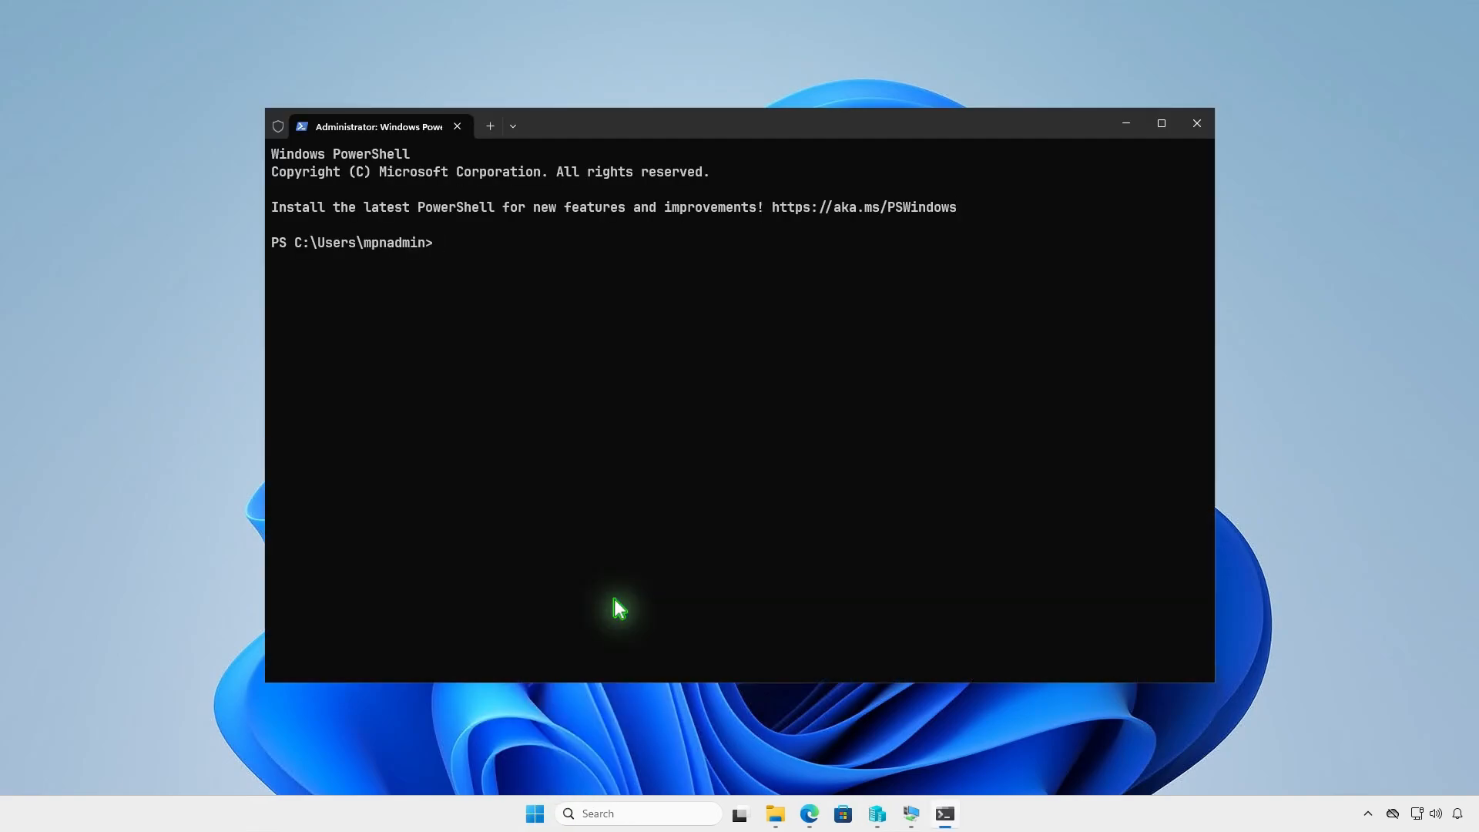
pyautogui.write('cd d')
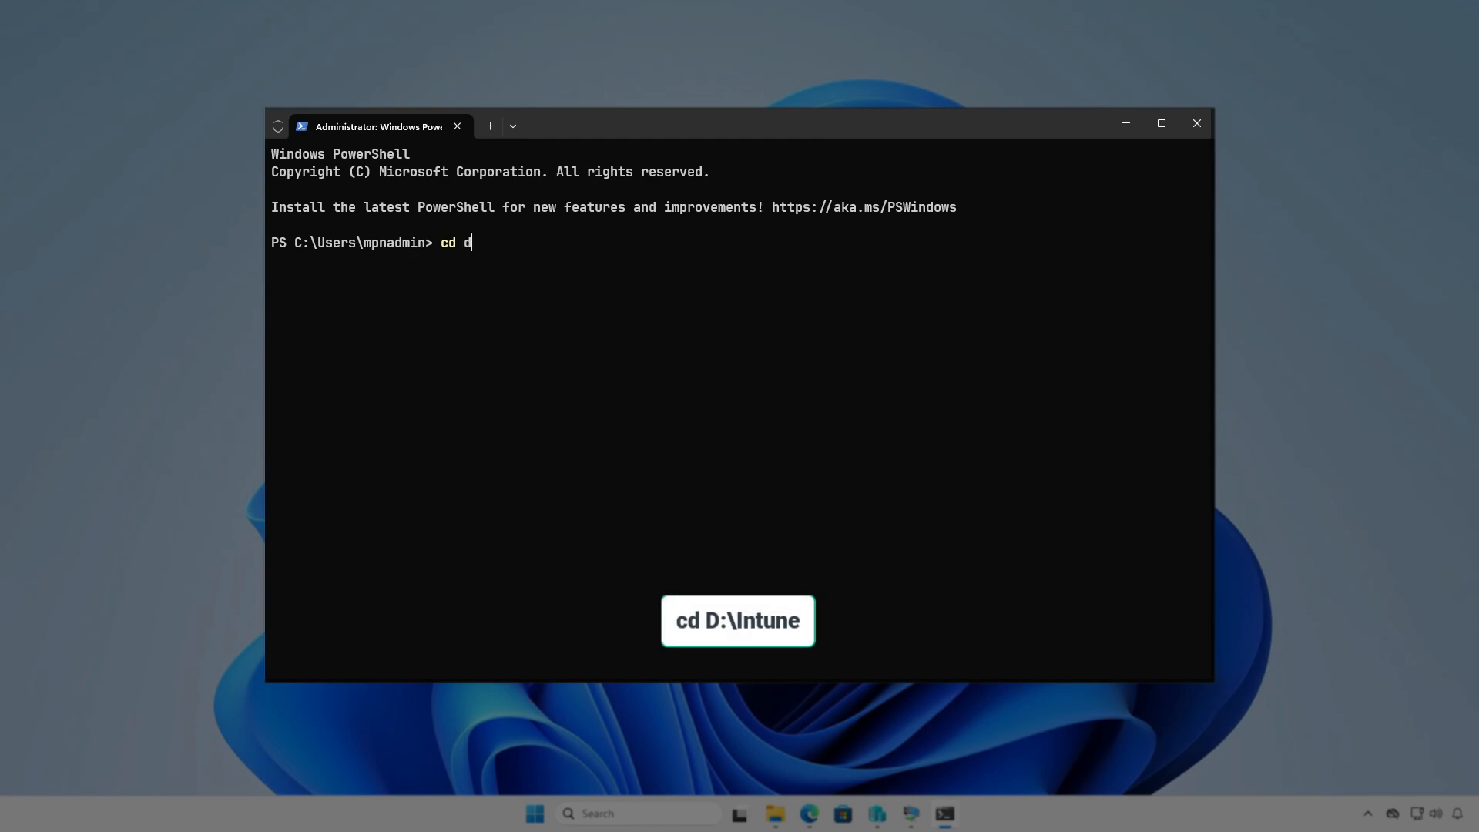
pyautogui.write(':\\In')
pyautogui.press('Tab')
pyautogui.press('Return')
pyautogui.press('Return')
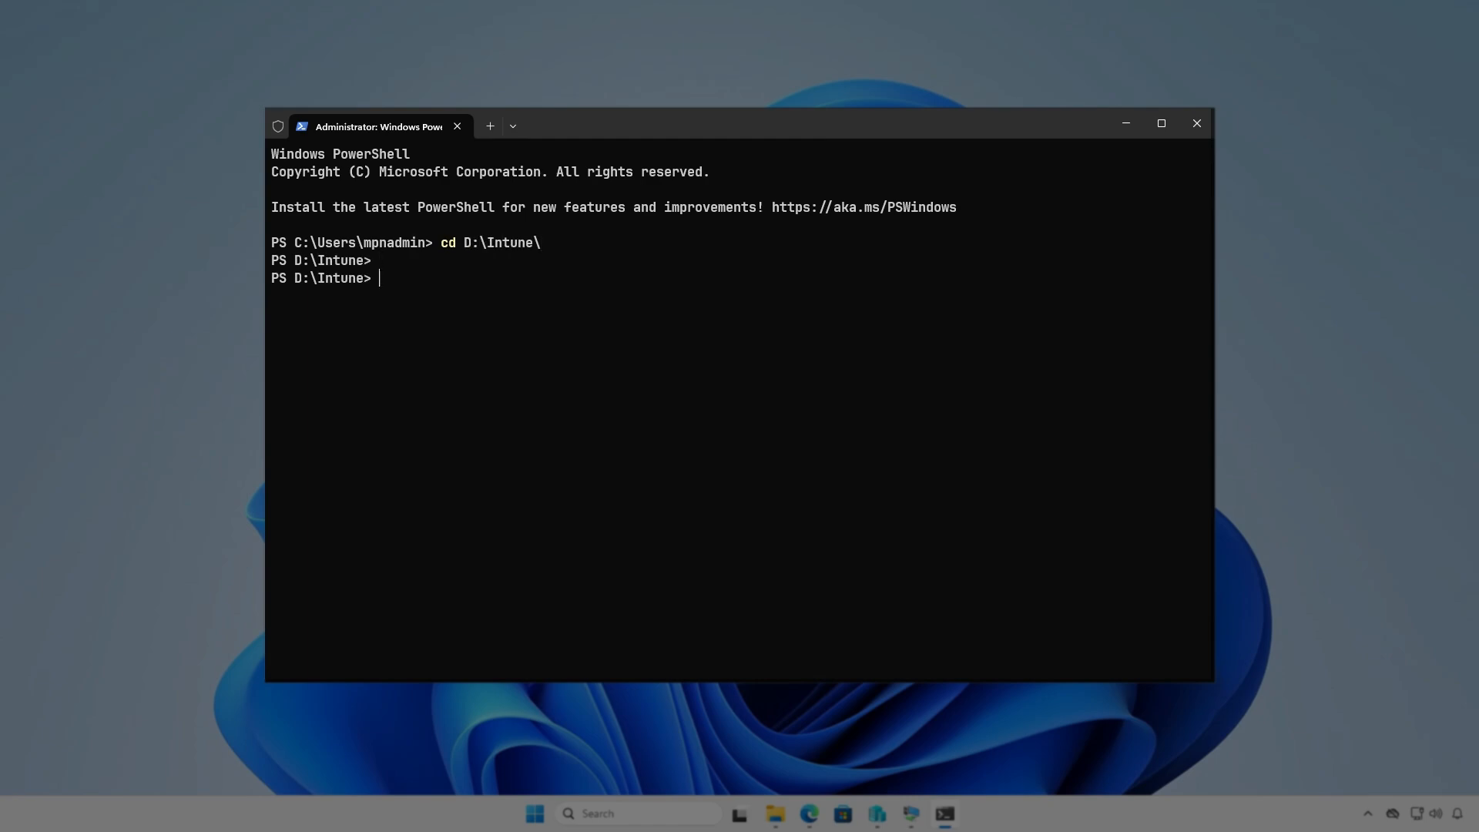
# Run .\IntuneWinAppUtil.exe and specify D:\Intune\Input as the source folder.
pyautogui.write('intu')
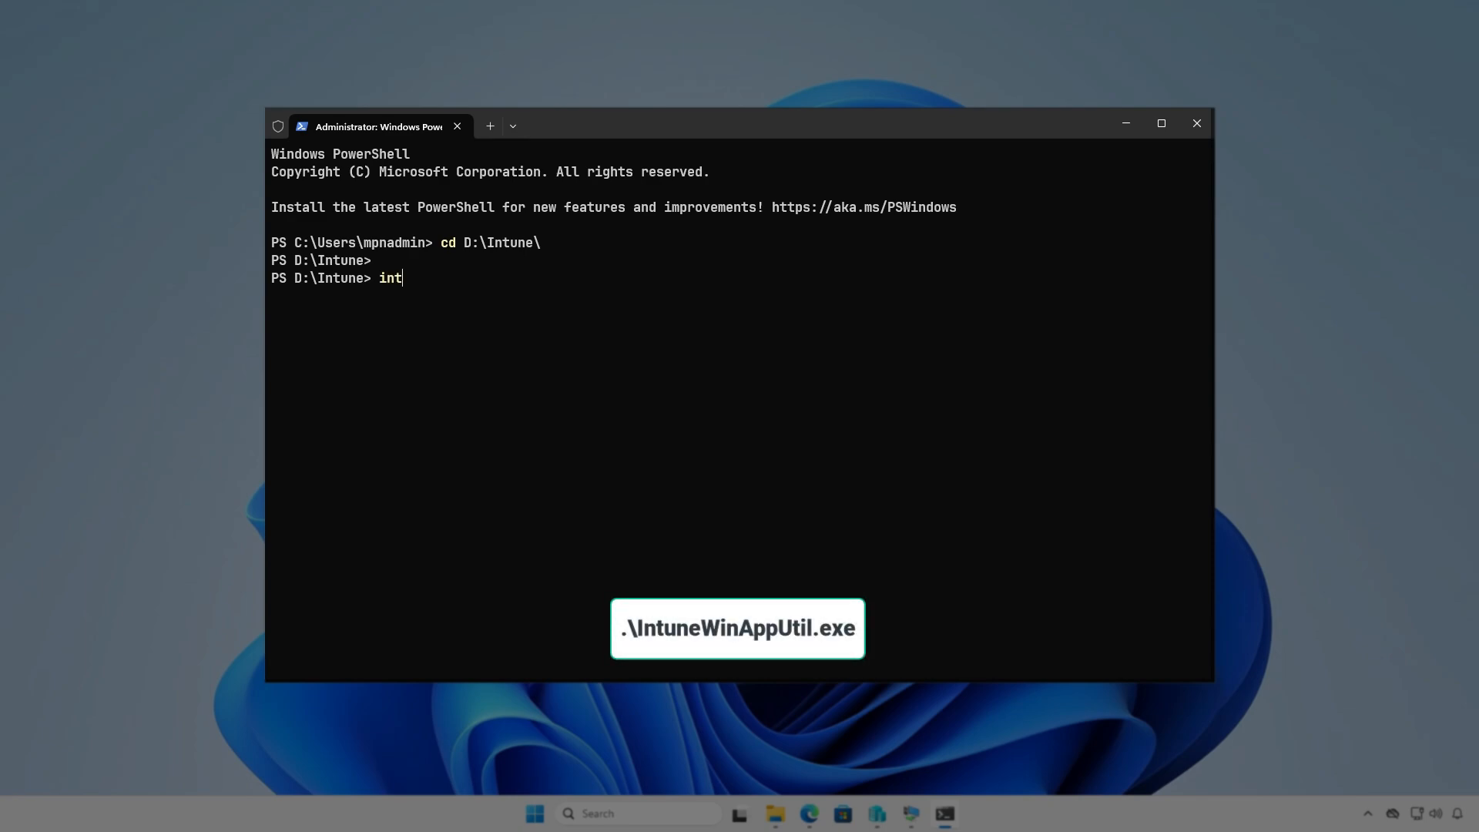
pyautogui.press('Tab')
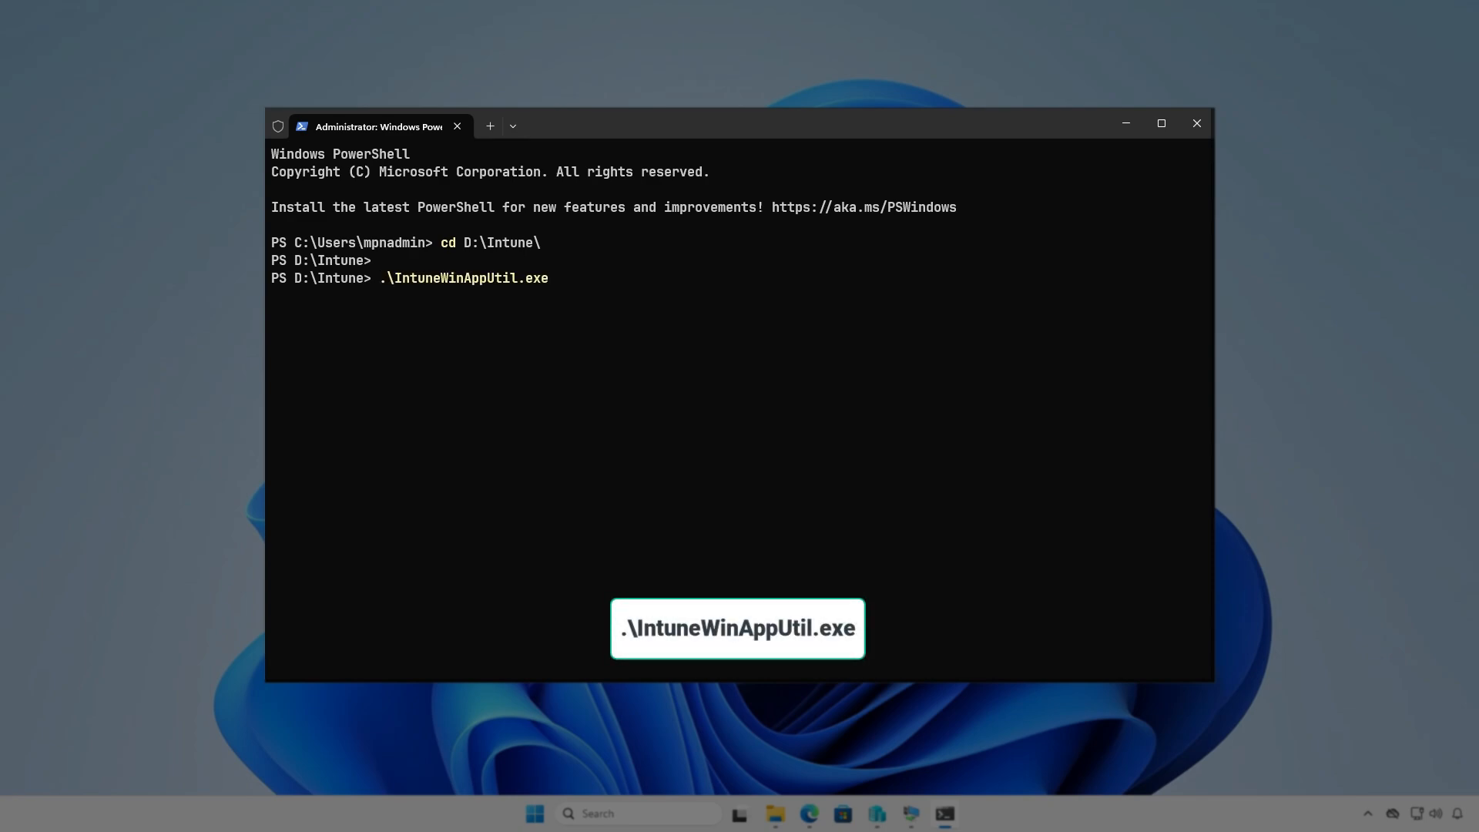
pyautogui.press('Return')
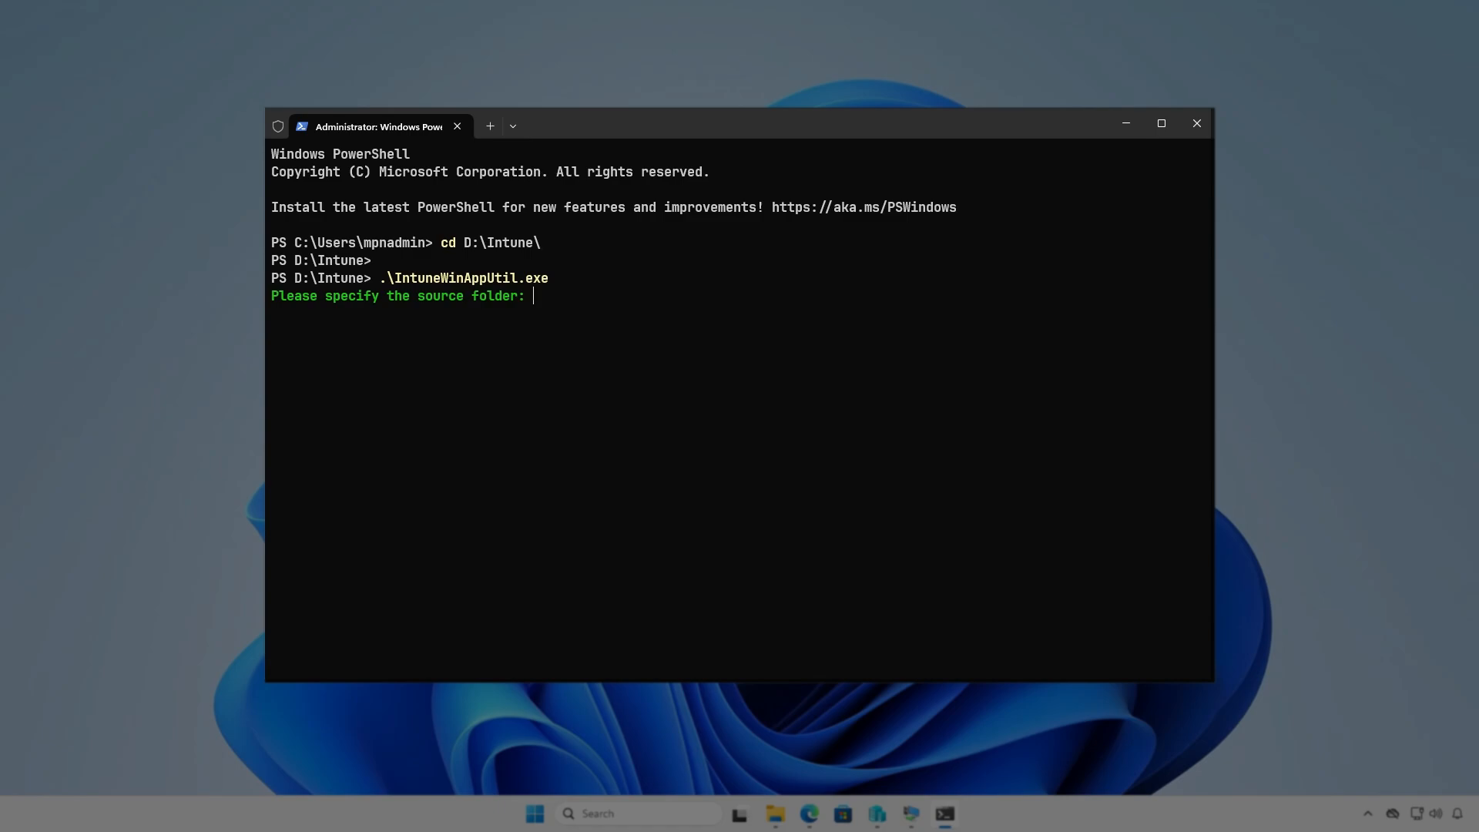
pyautogui.write('D:\\Intun')
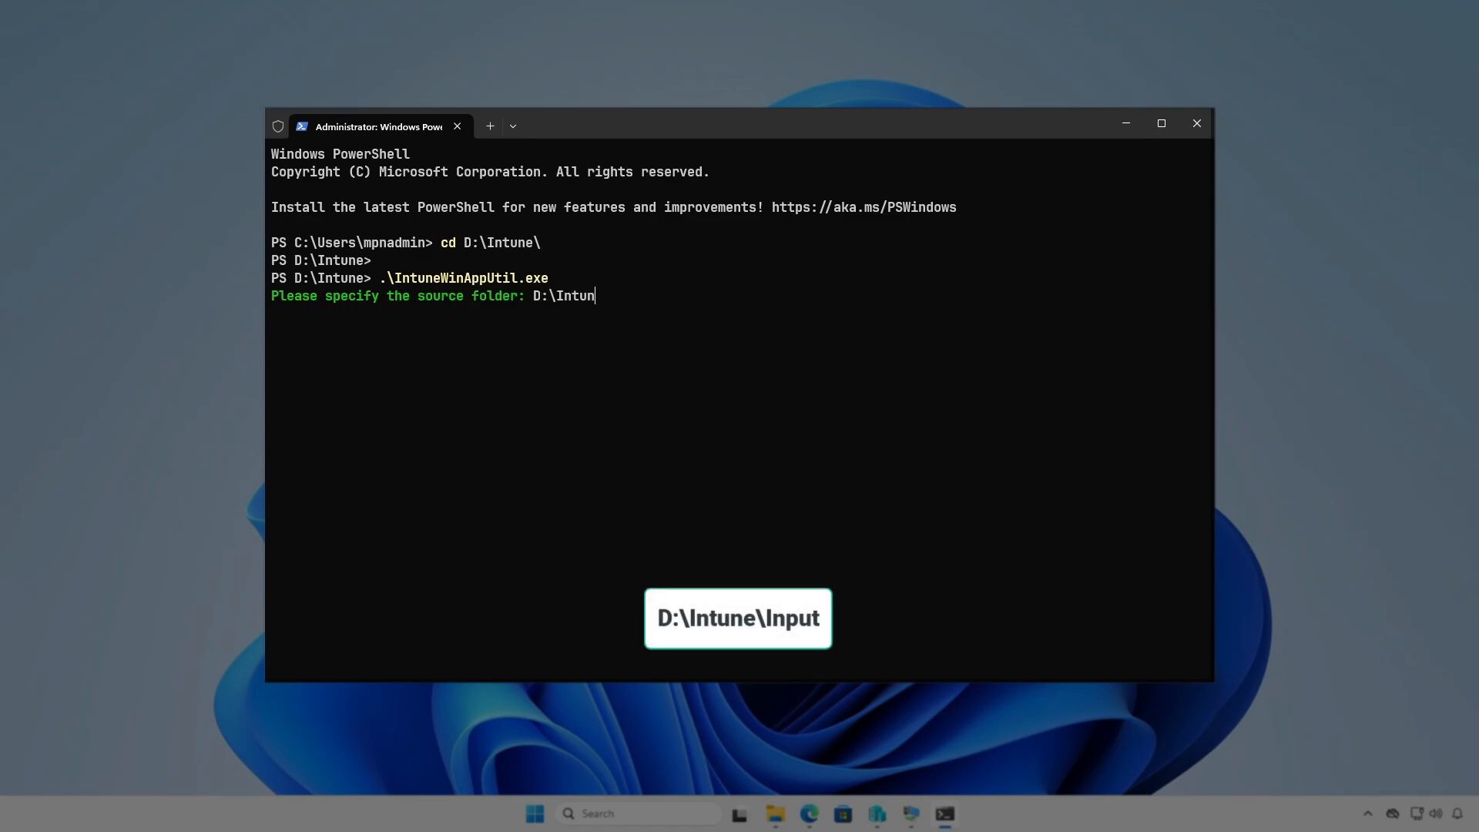
pyautogui.write('e\\Input')
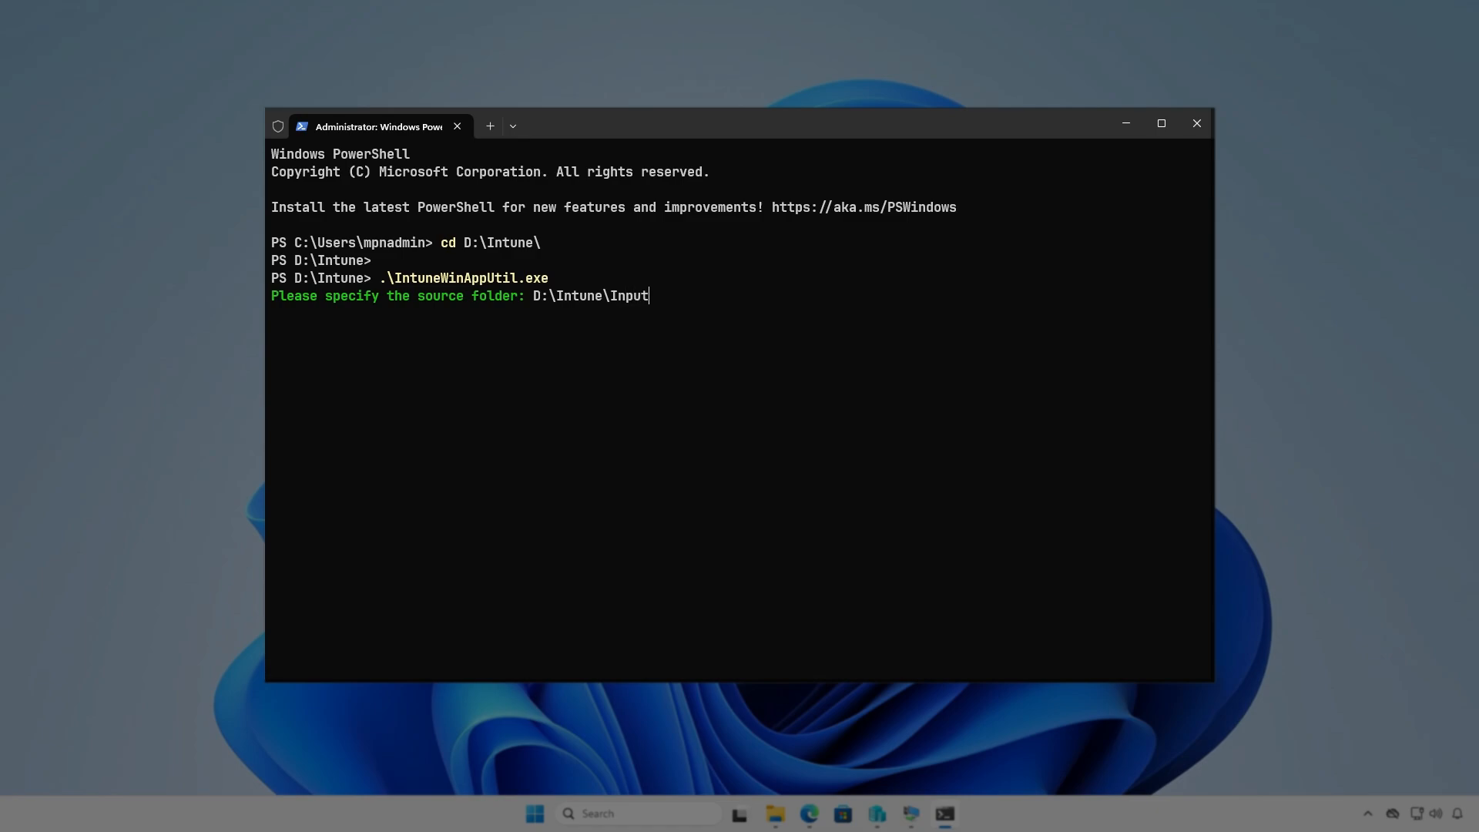
pyautogui.press('Return')
# Specify D:\Intune\Input\setup.exe as the setup file for the package.
pyautogui.write('D:\\')
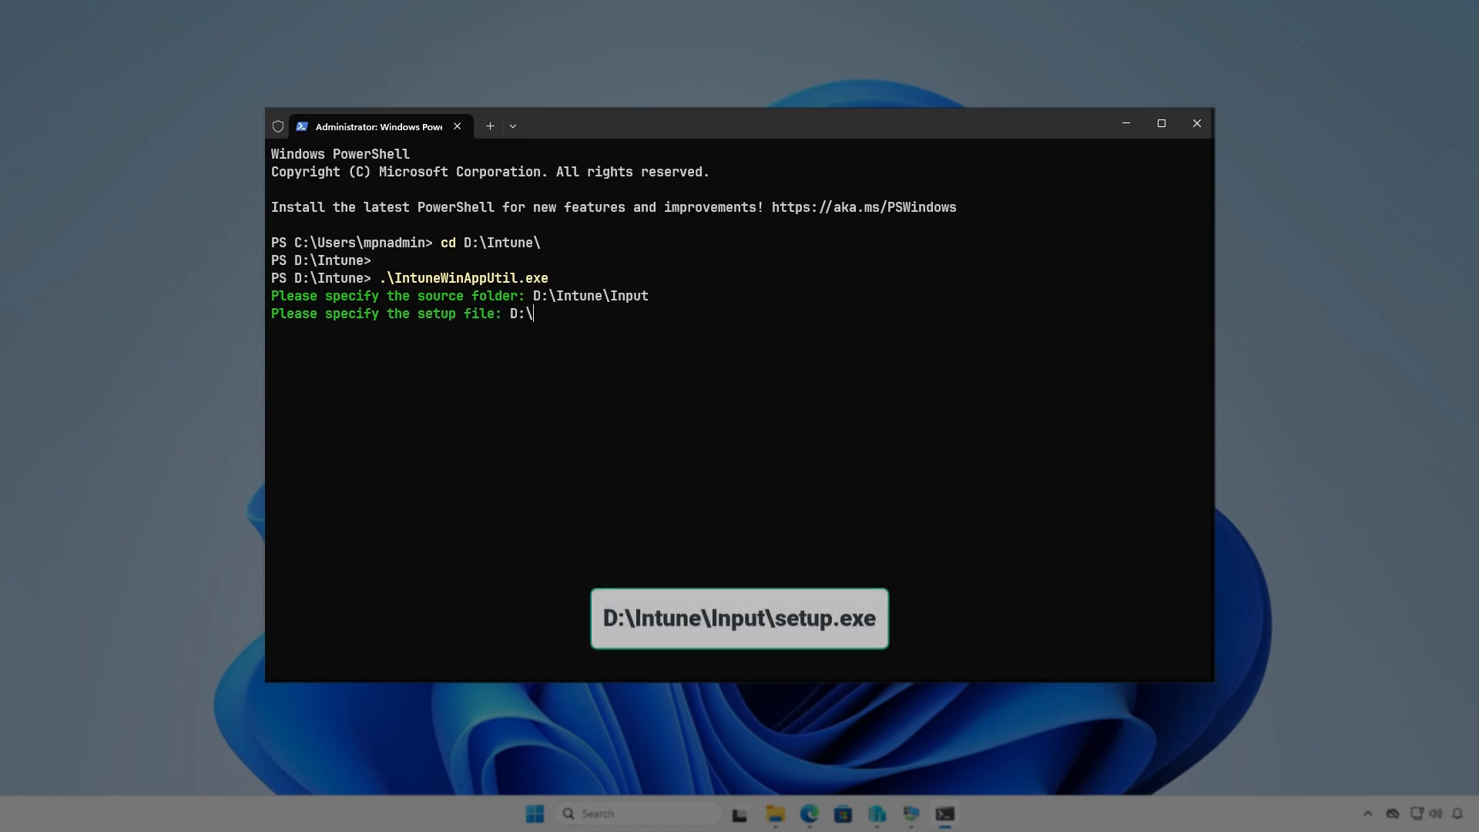
pyautogui.write('Intune\\Inp')
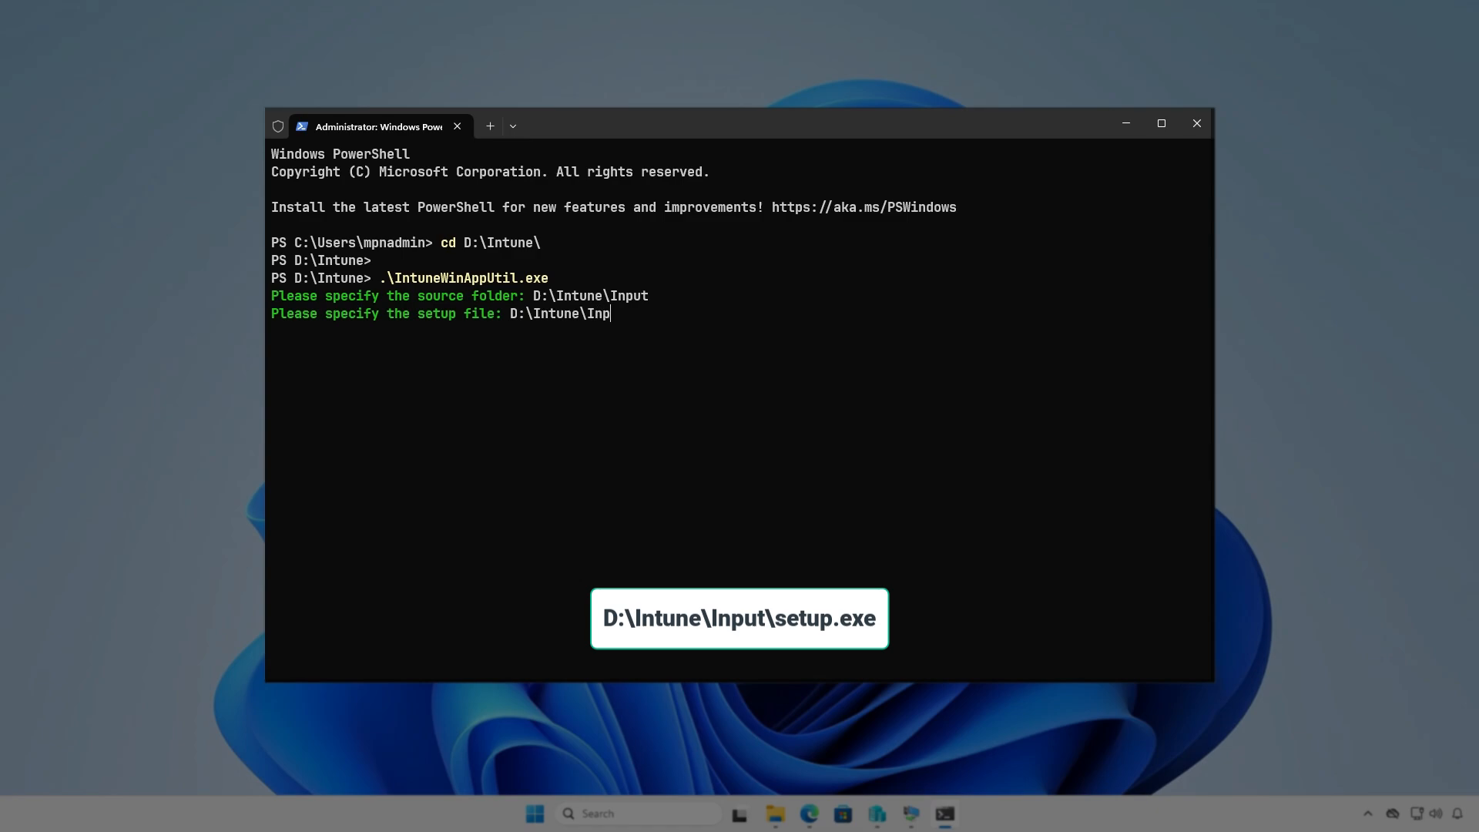
pyautogui.write('ut\\setup.exe')
pyautogui.press('Return')
# Specify D:\Intune\Output as the output folder and decline the catalog folder to generate the package.
pyautogui.write('D:')
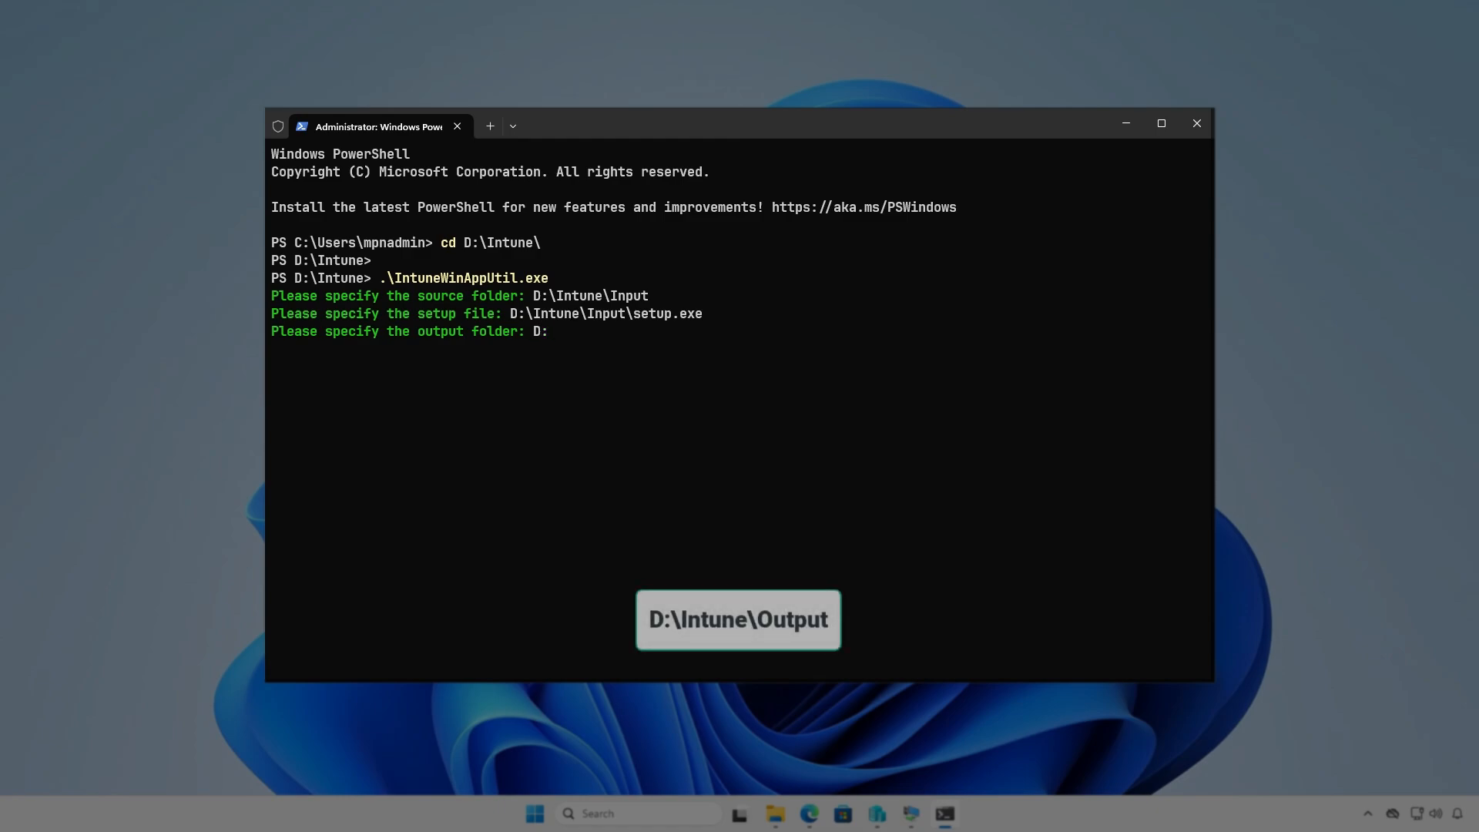
pyautogui.write('\\I')
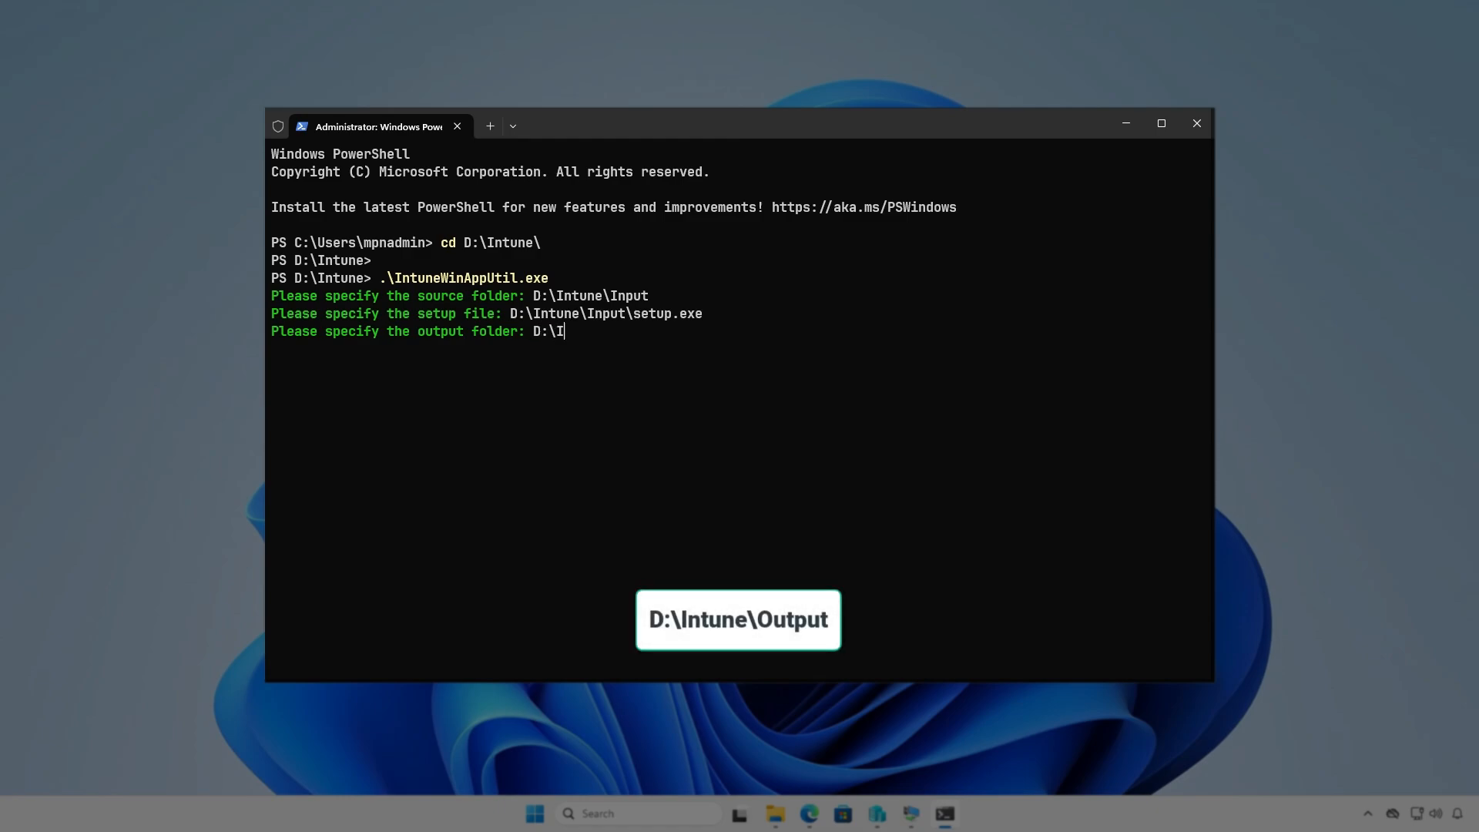
pyautogui.write('ntune\\Output')
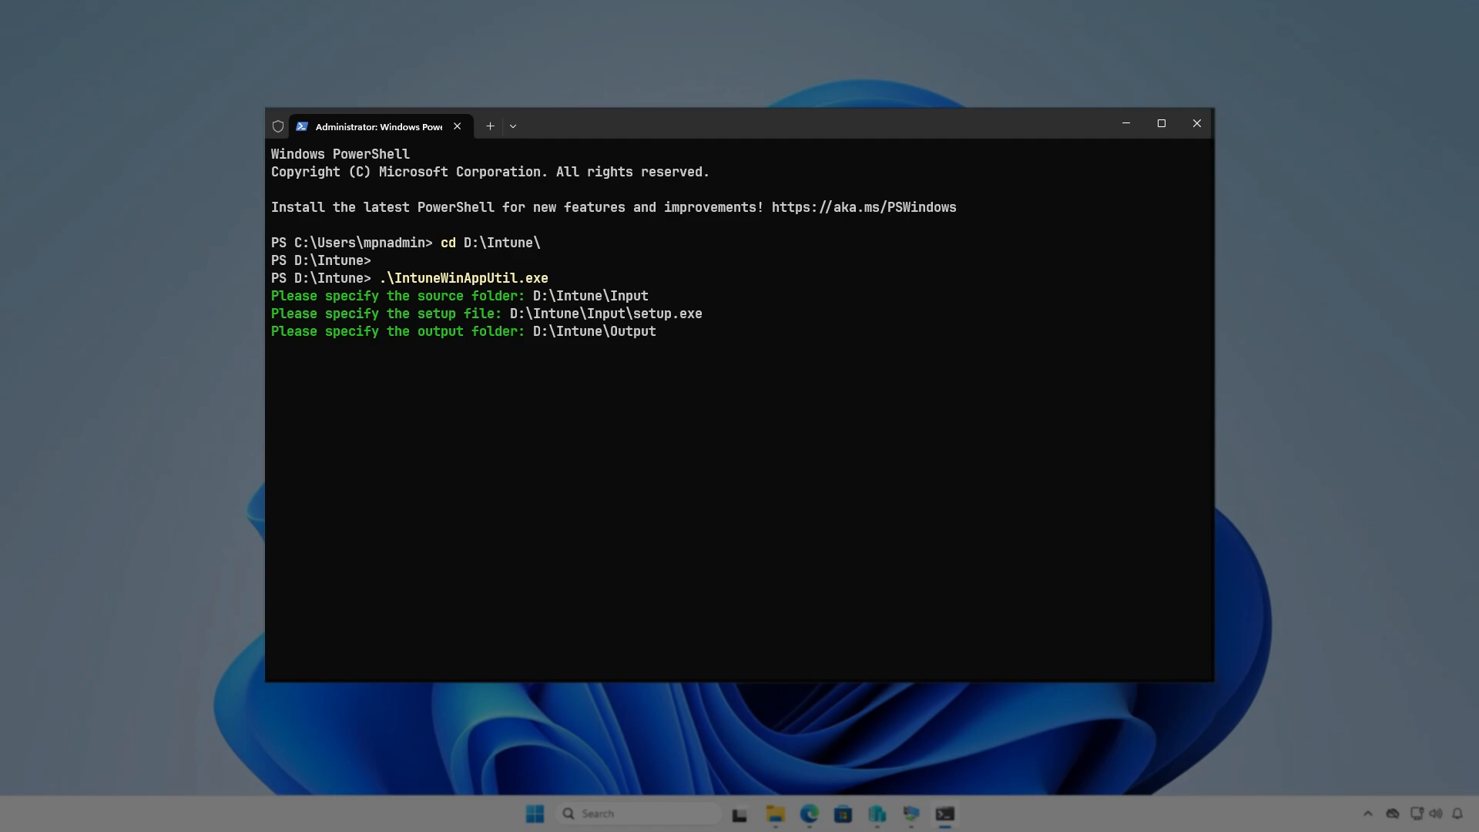
pyautogui.press('Return')
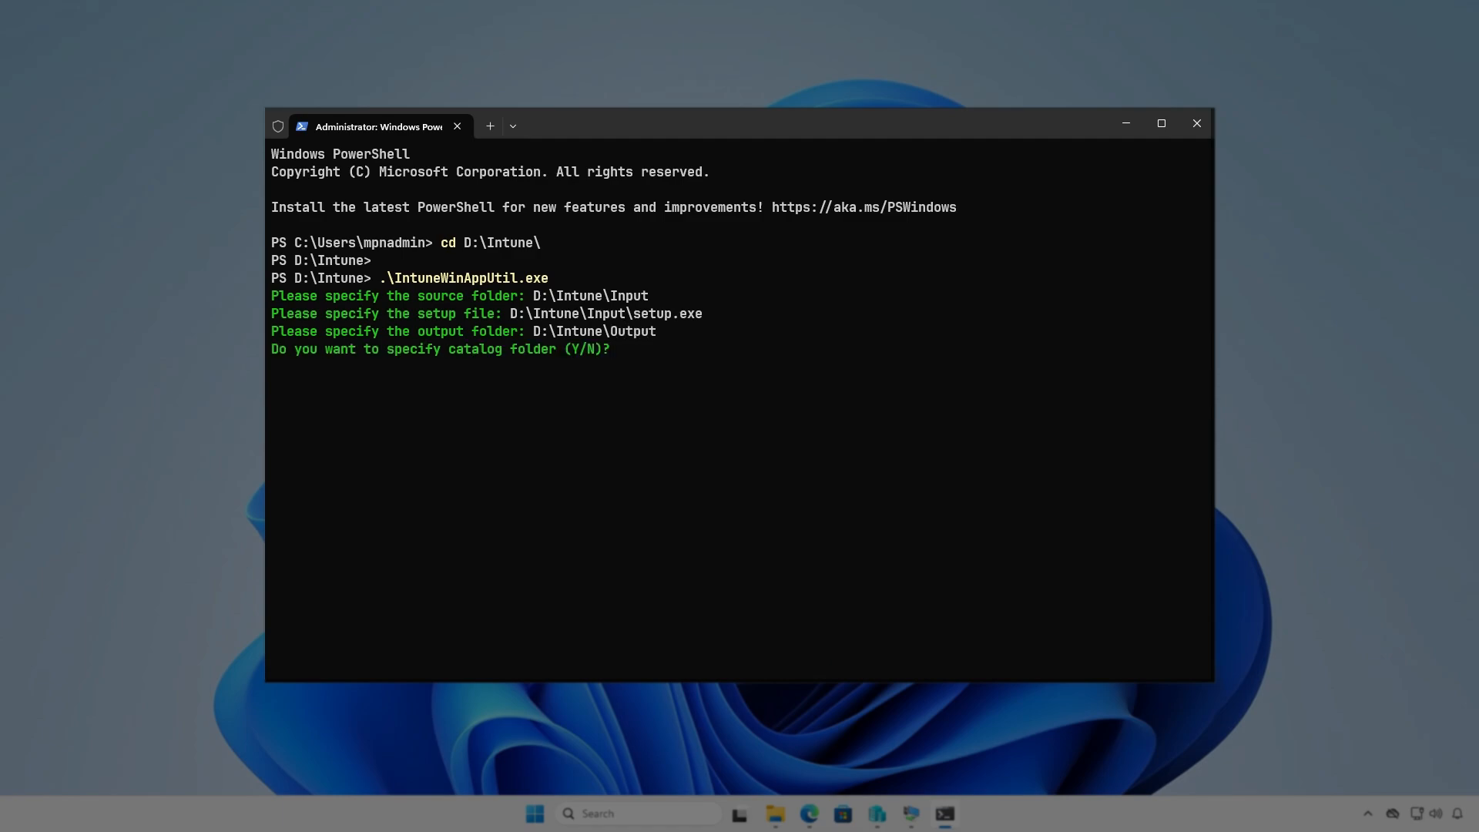
pyautogui.press('n')
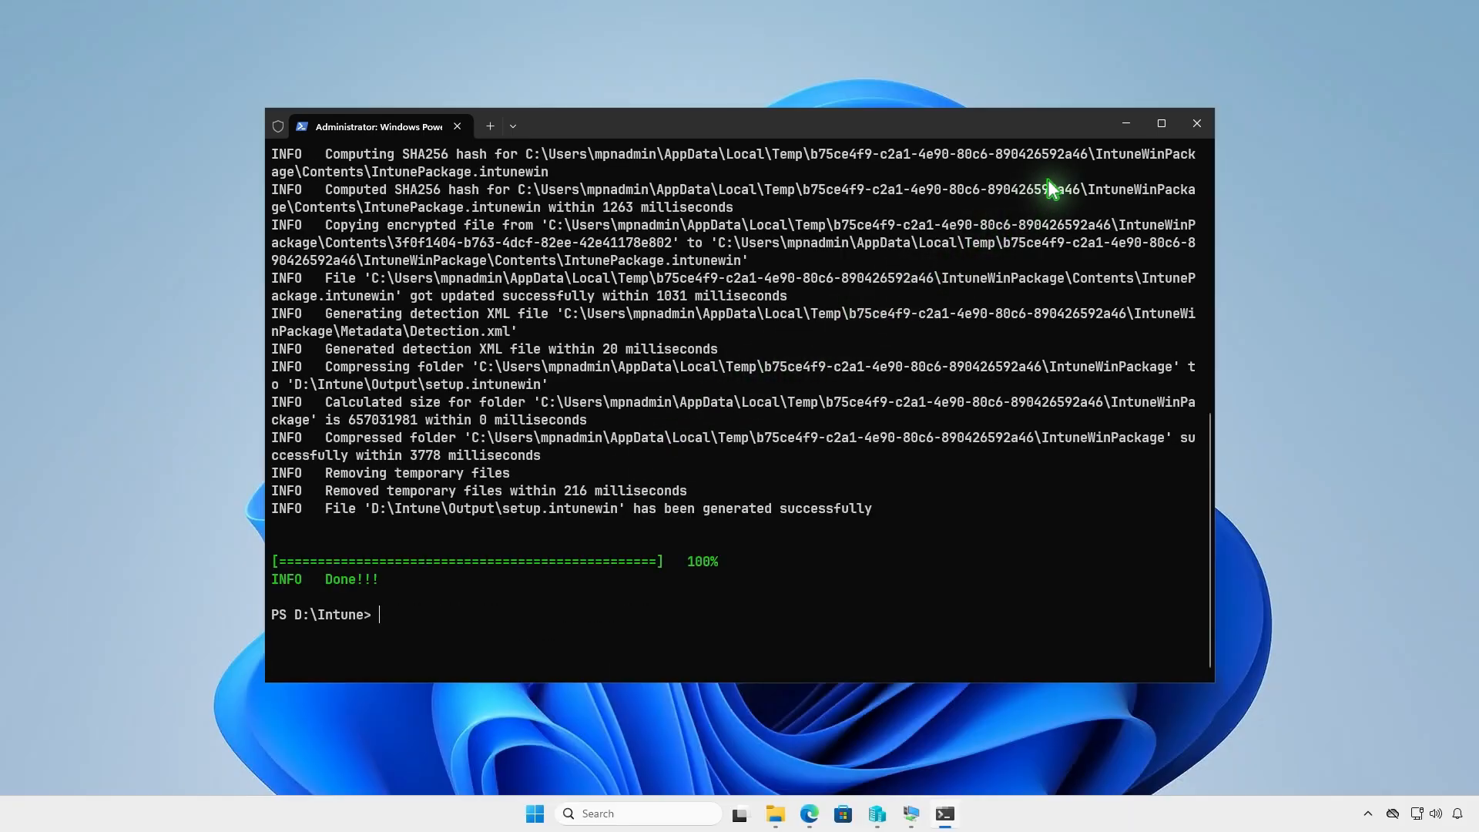
# Minimize Terminal, check the generated package in File Explorer's D:\Intune\Output folder, and minimize that window.
pyautogui.click(1126, 123)
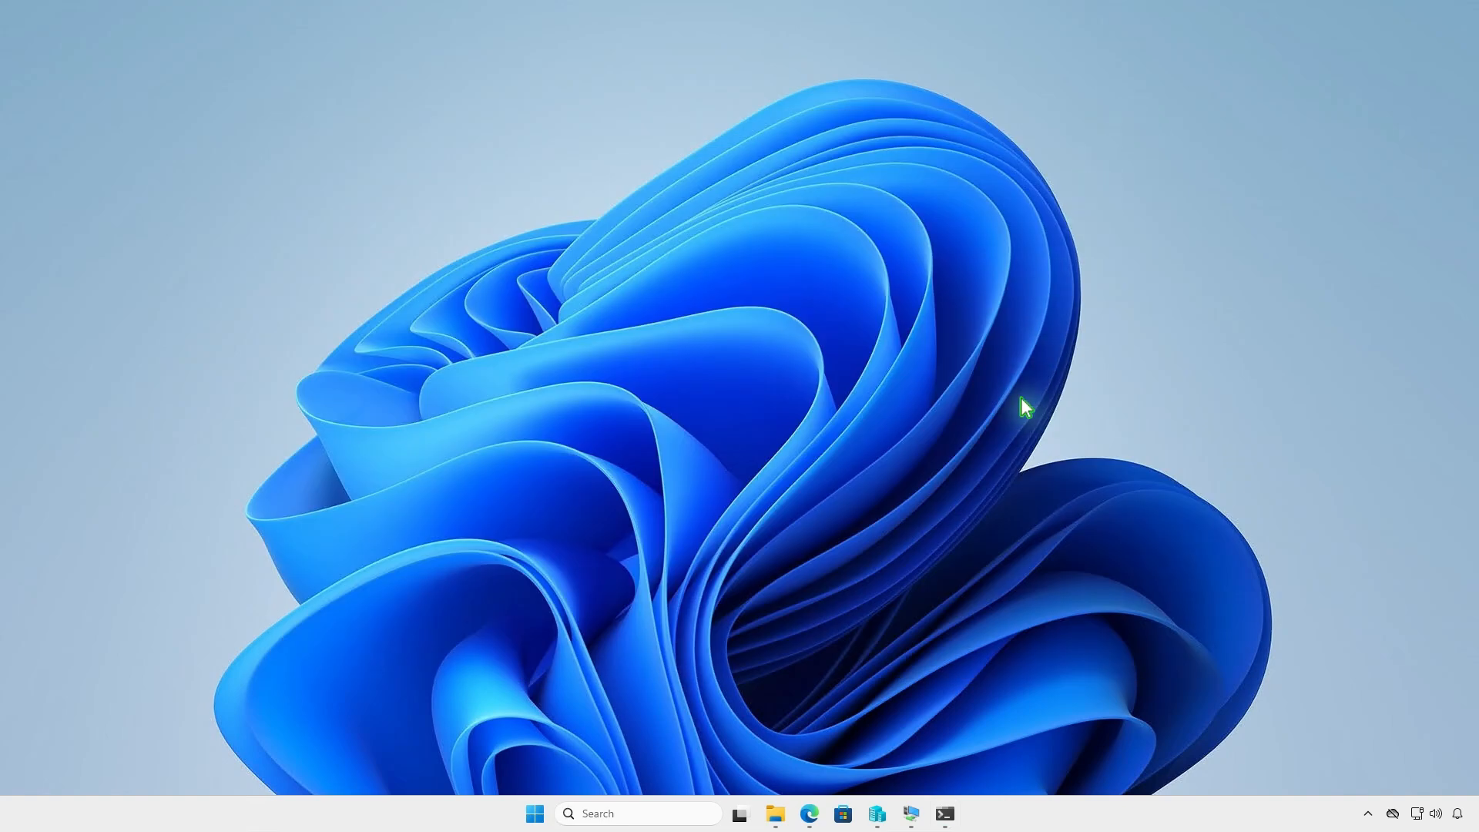
pyautogui.click(776, 815)
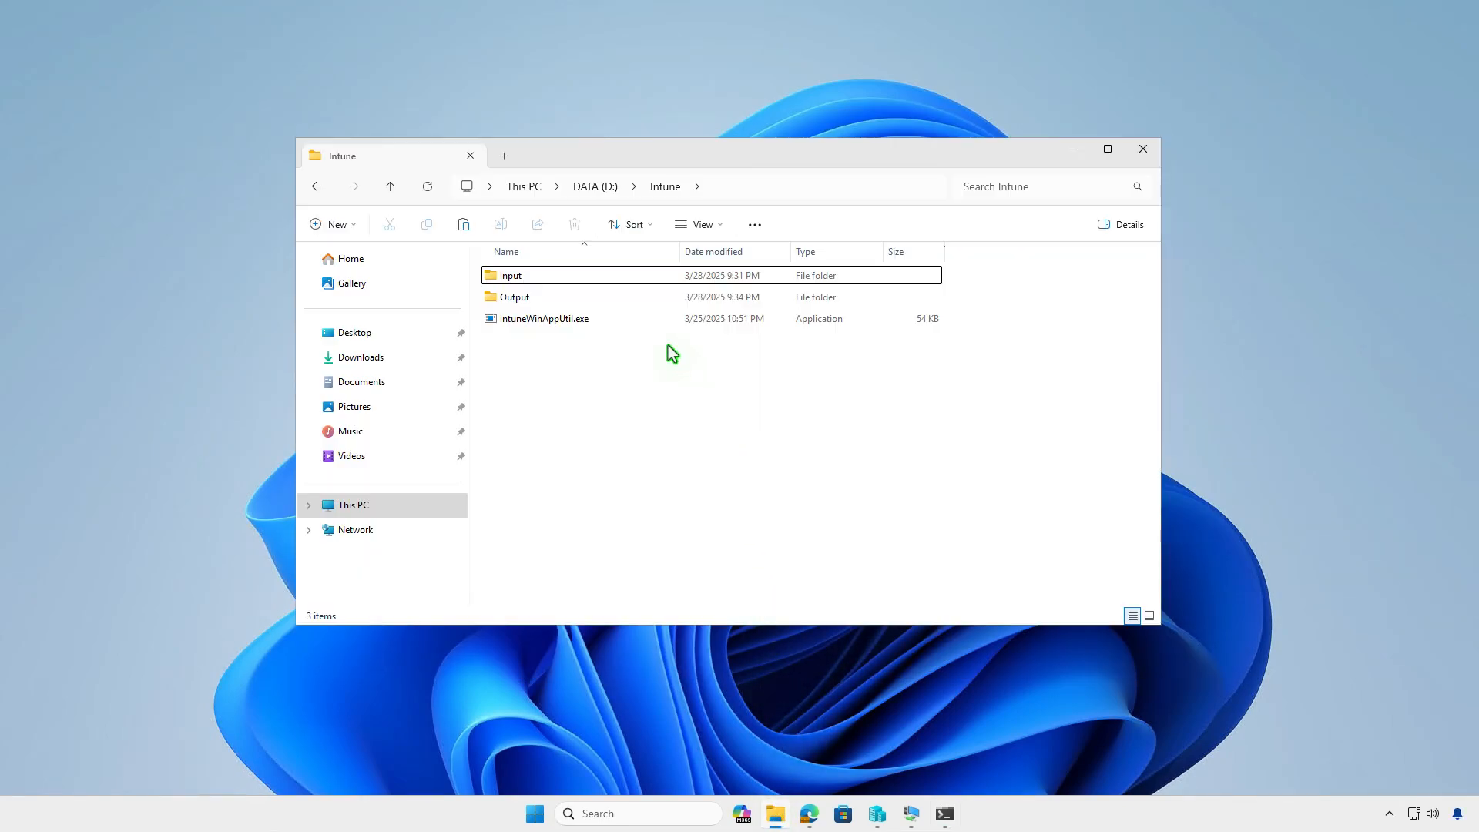
pyautogui.doubleClick(643, 299)
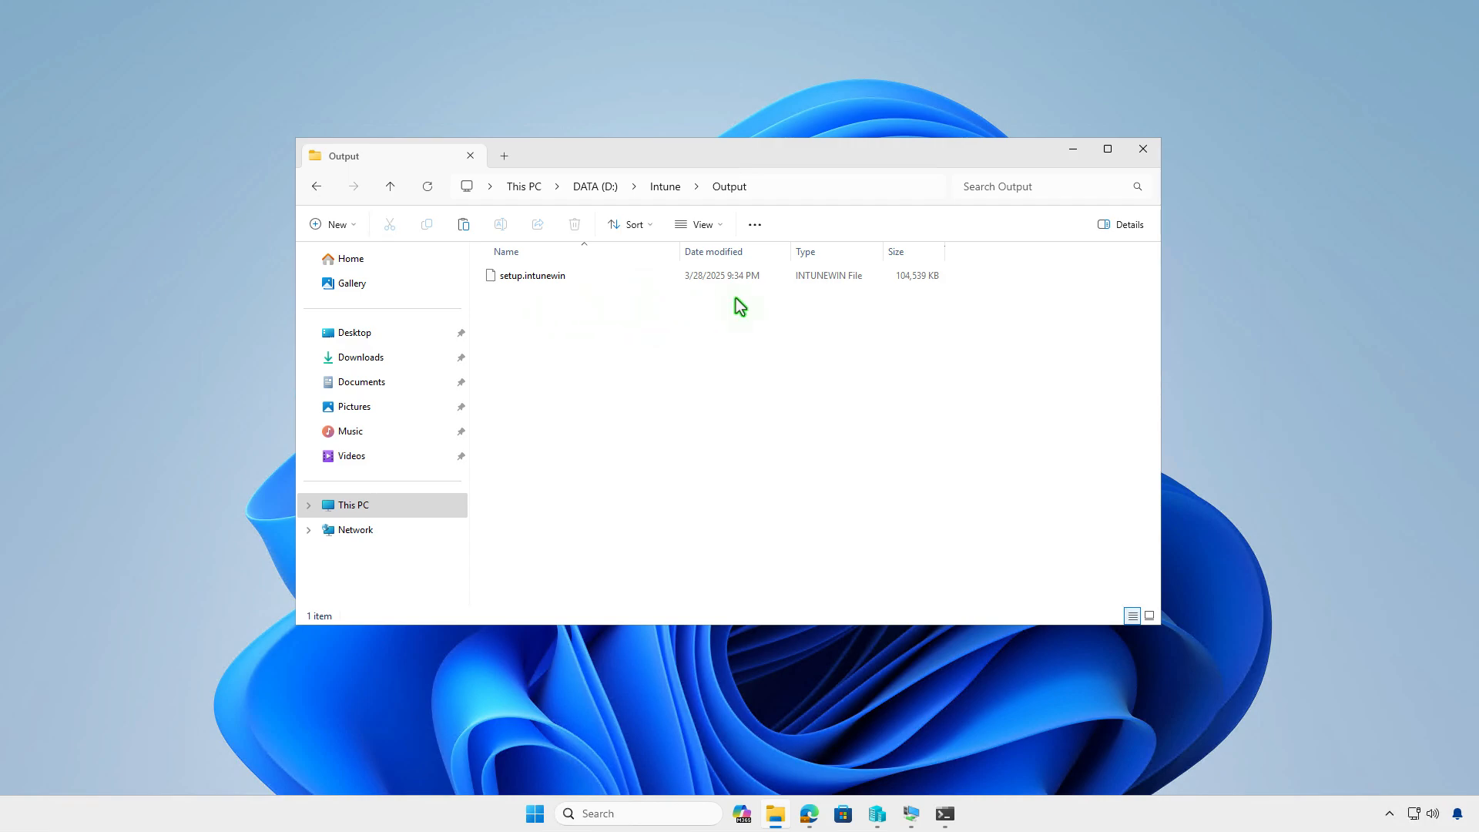
pyautogui.click(1072, 151)
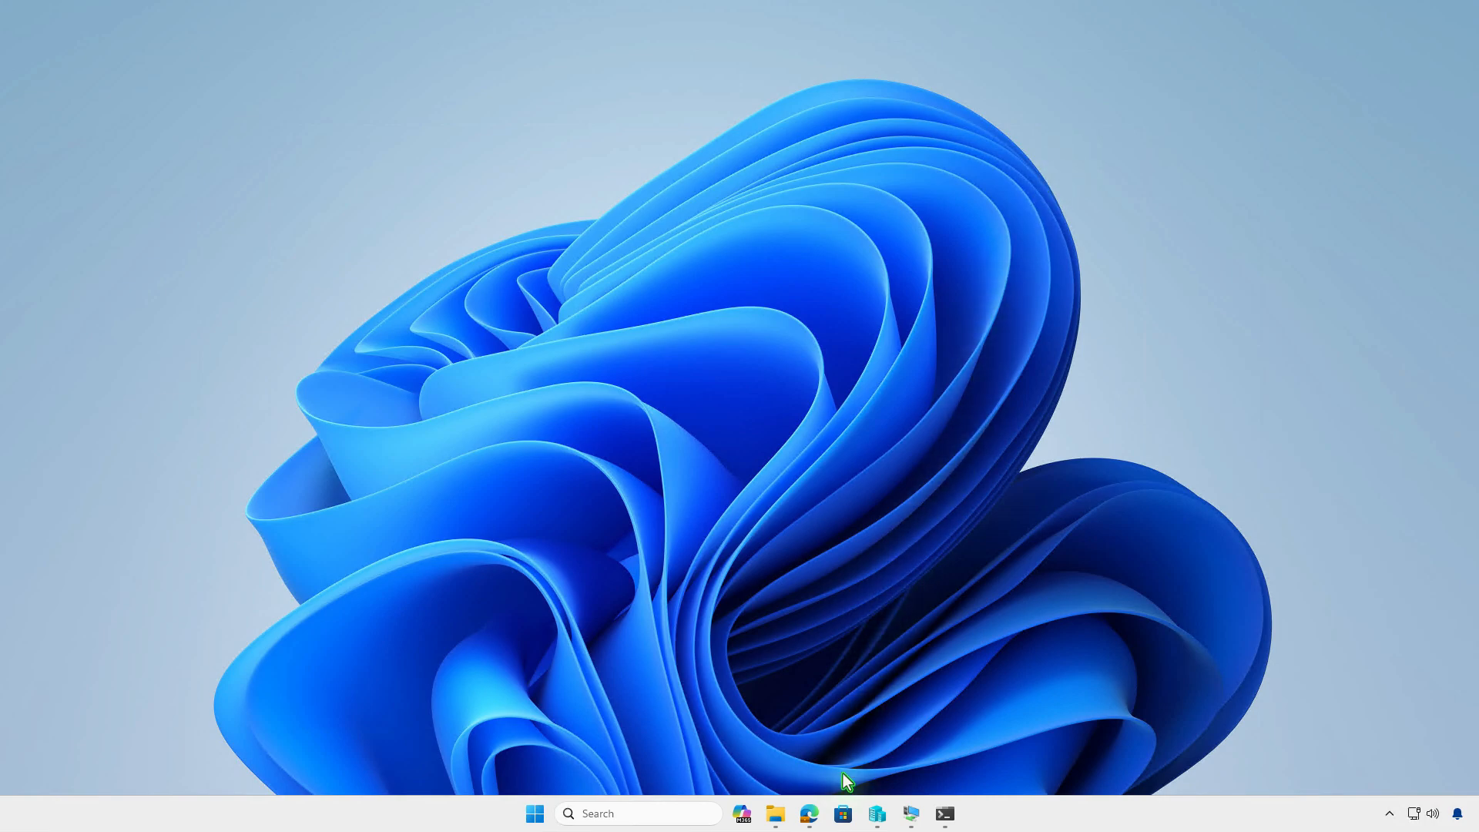
# Switch to the Intune admin center in Microsoft Edge and open the list of Windows apps.
pyautogui.click(809, 813)
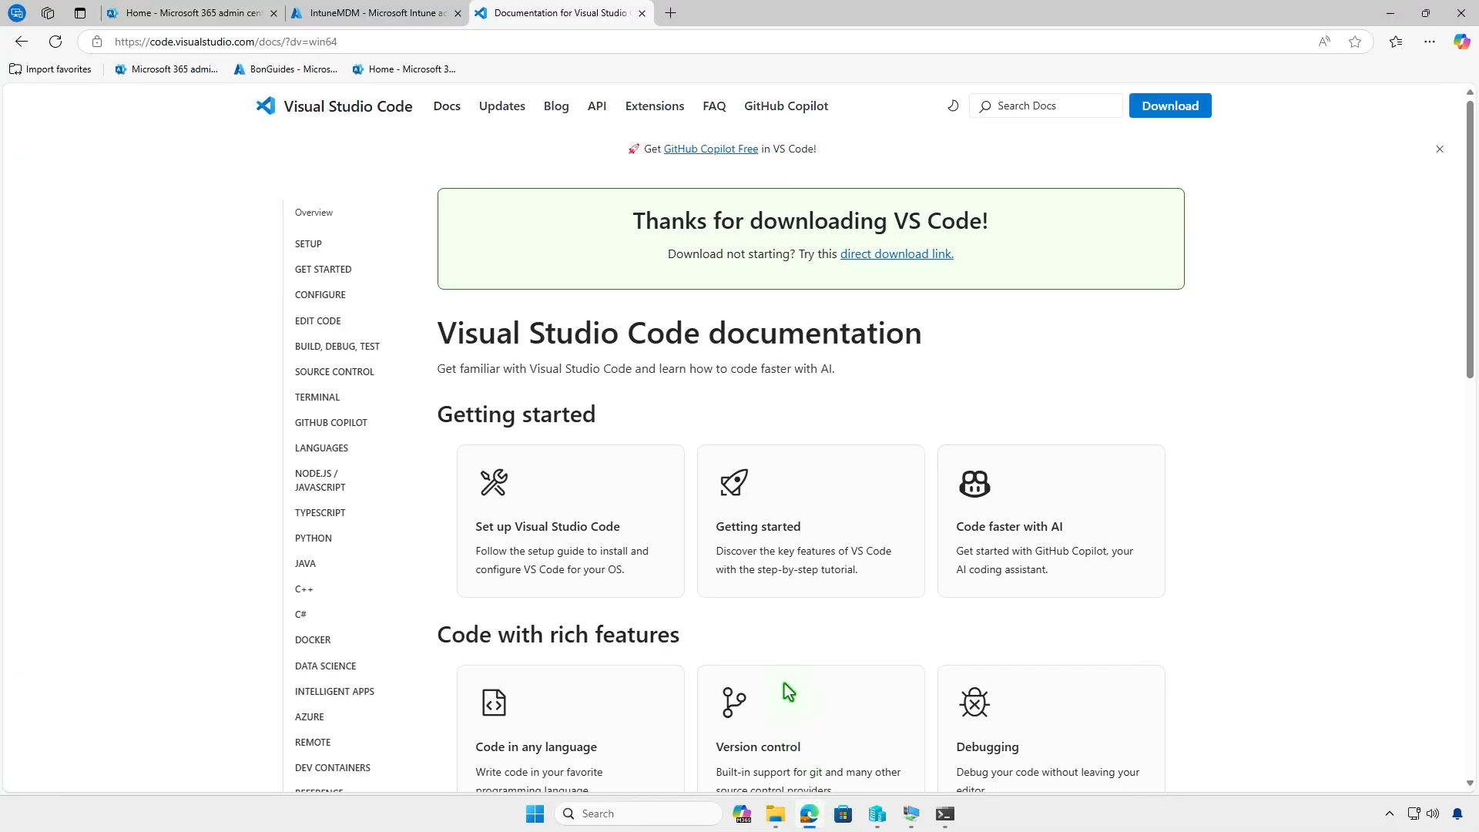
pyautogui.click(423, 18)
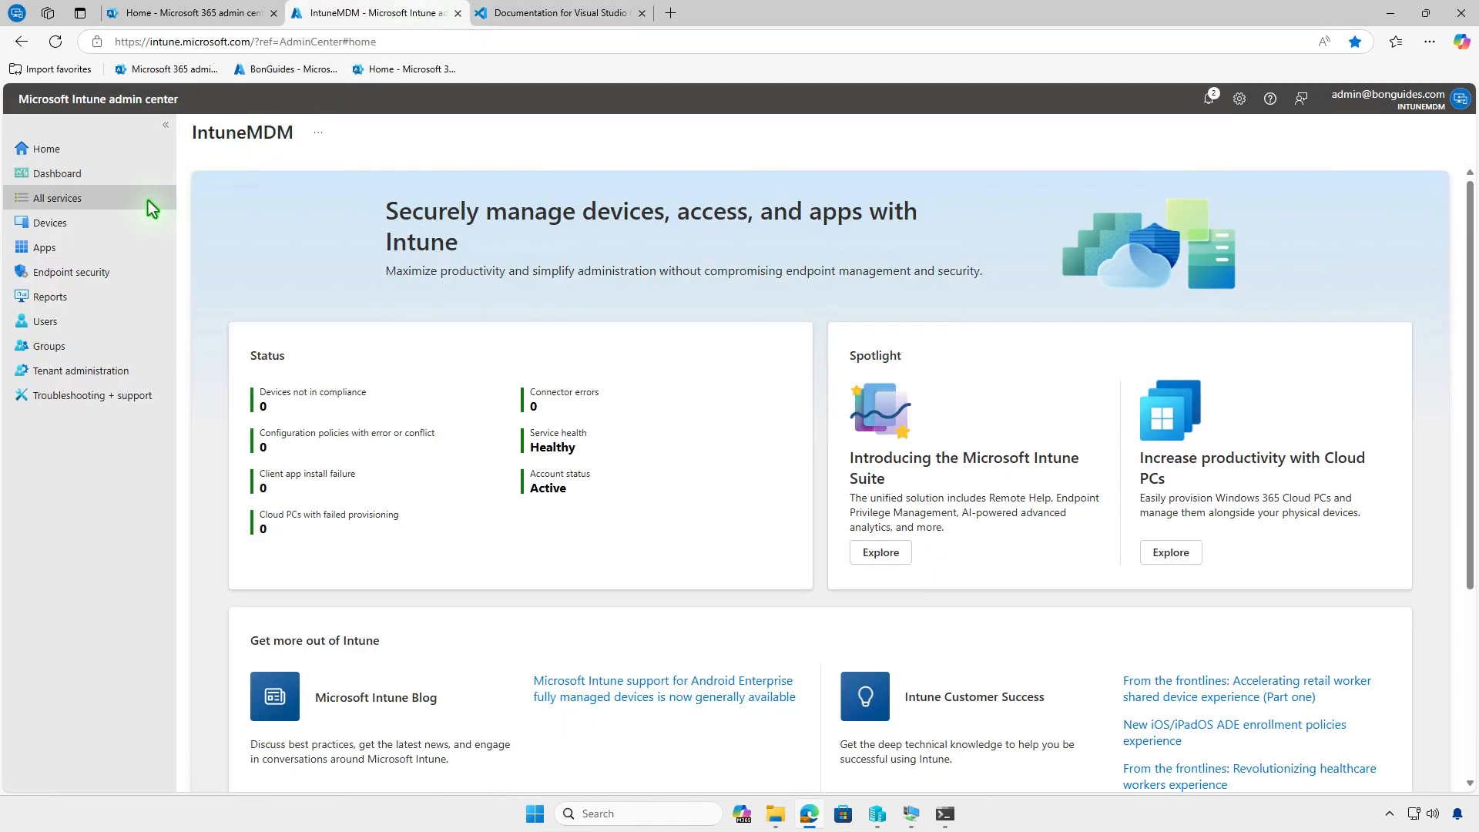
pyautogui.click(91, 248)
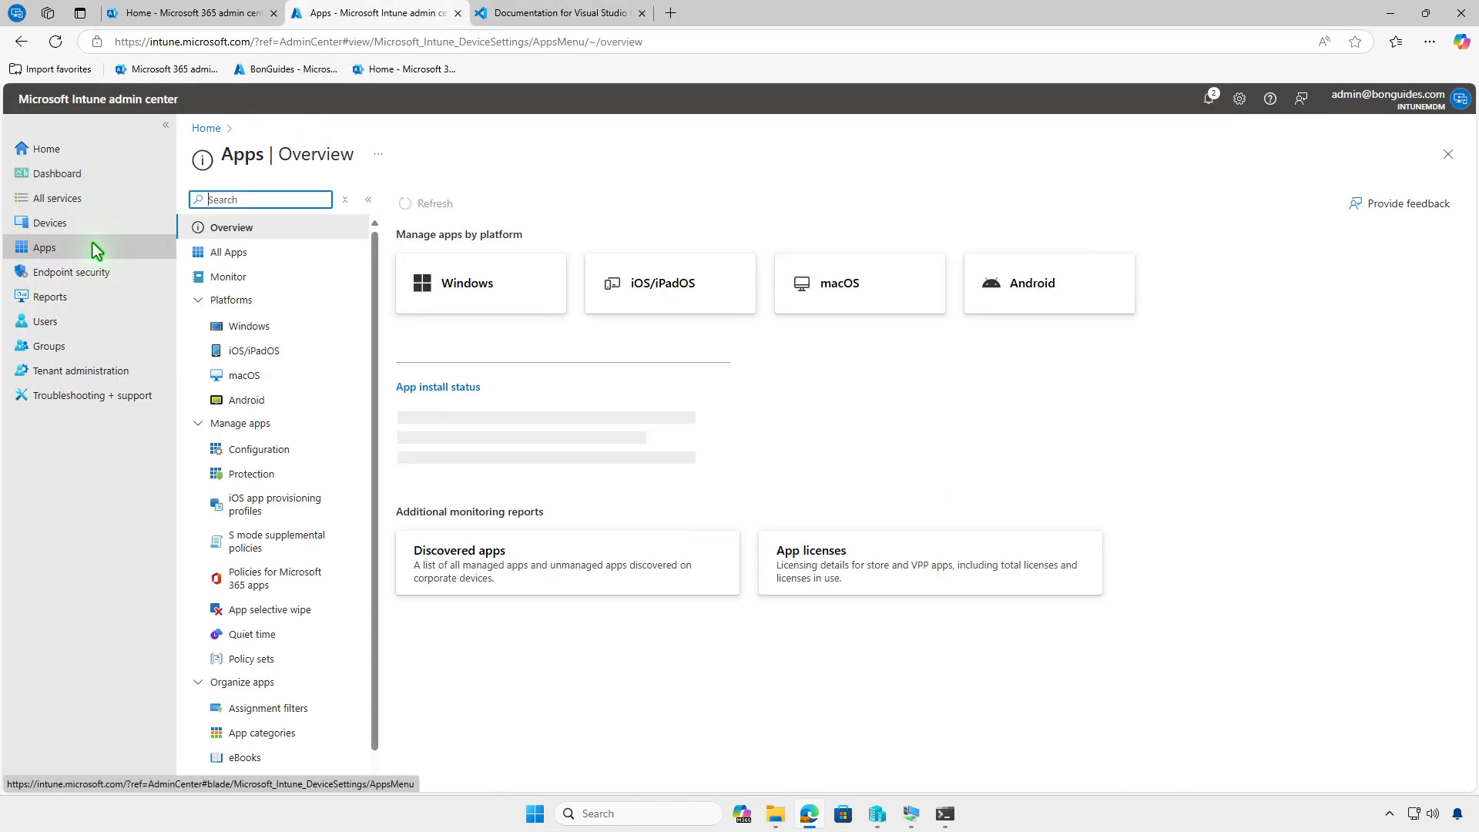
pyautogui.click(286, 330)
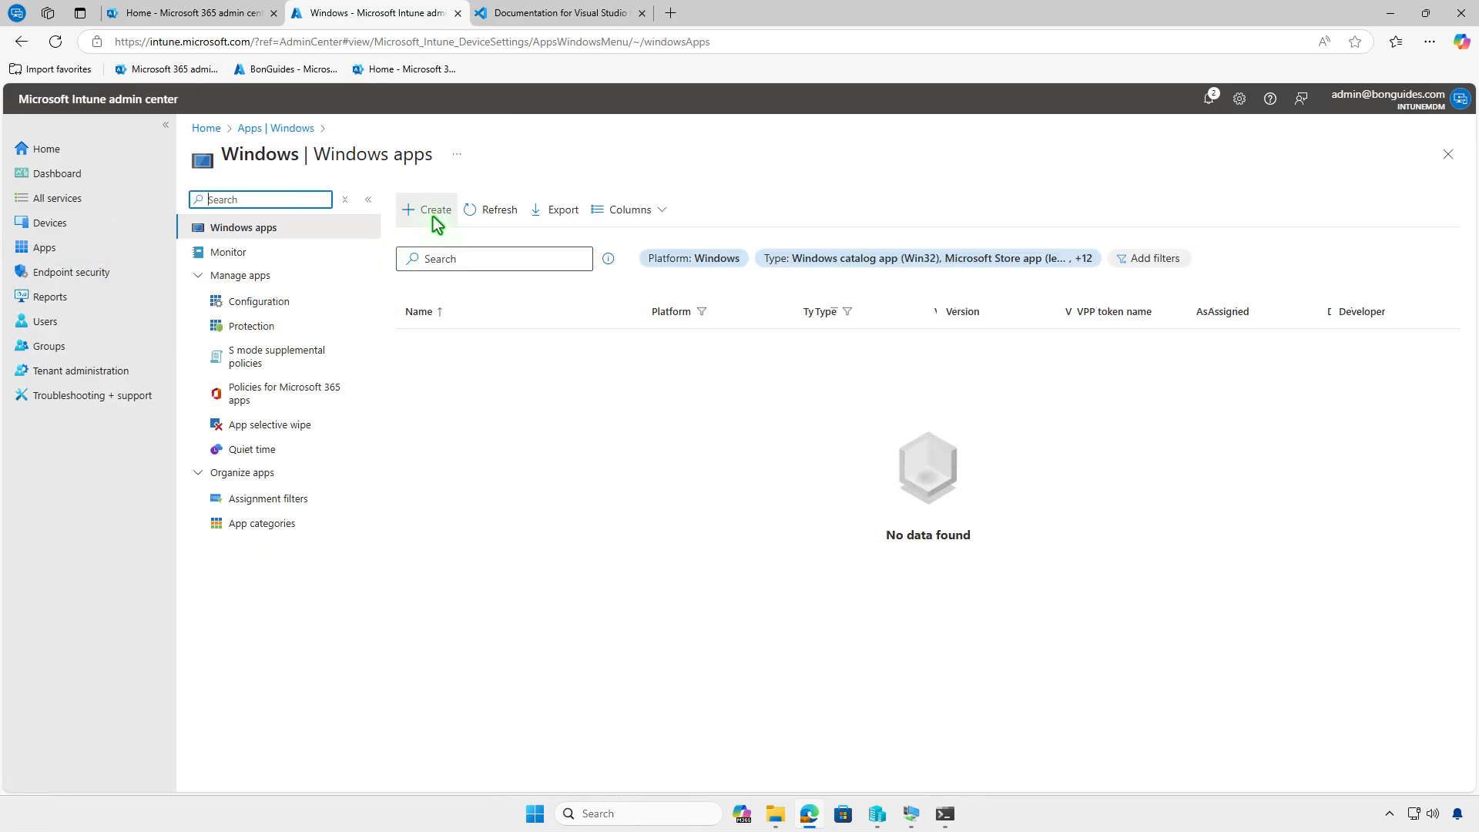
# Start creating an app of the type Windows app (Win32).
pyautogui.click(432, 216)
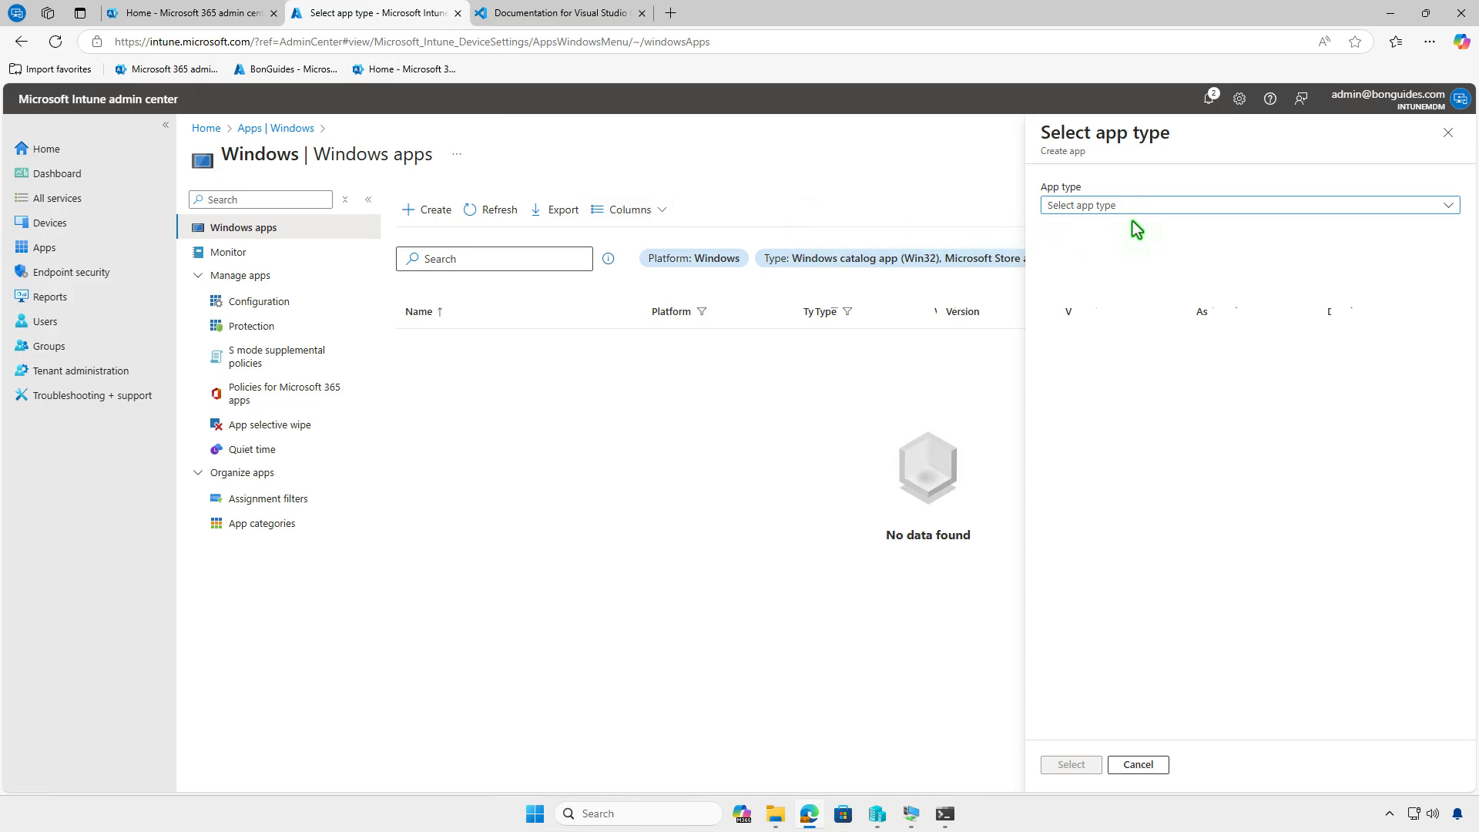
pyautogui.click(1171, 206)
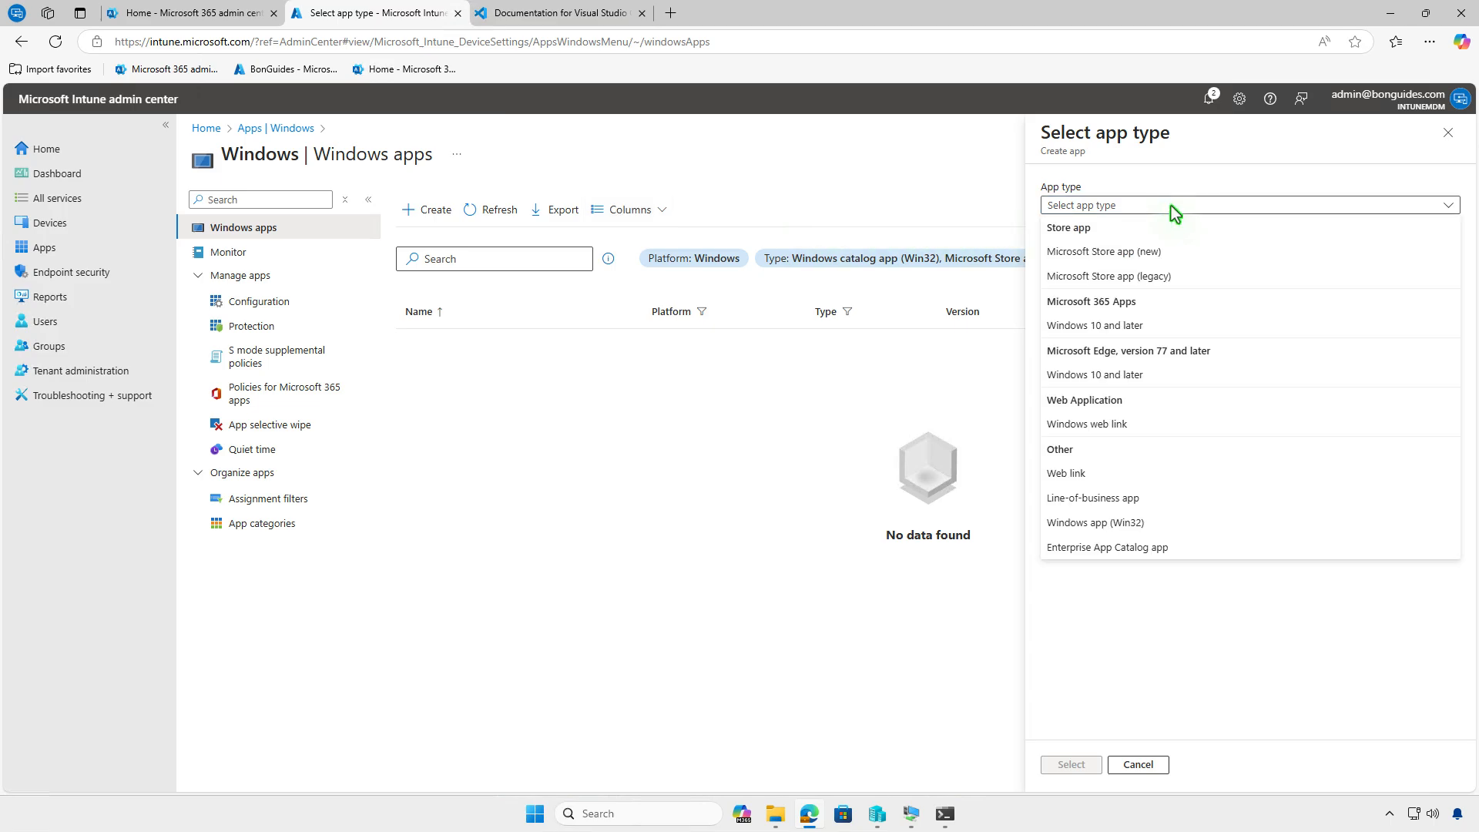
pyautogui.click(1168, 522)
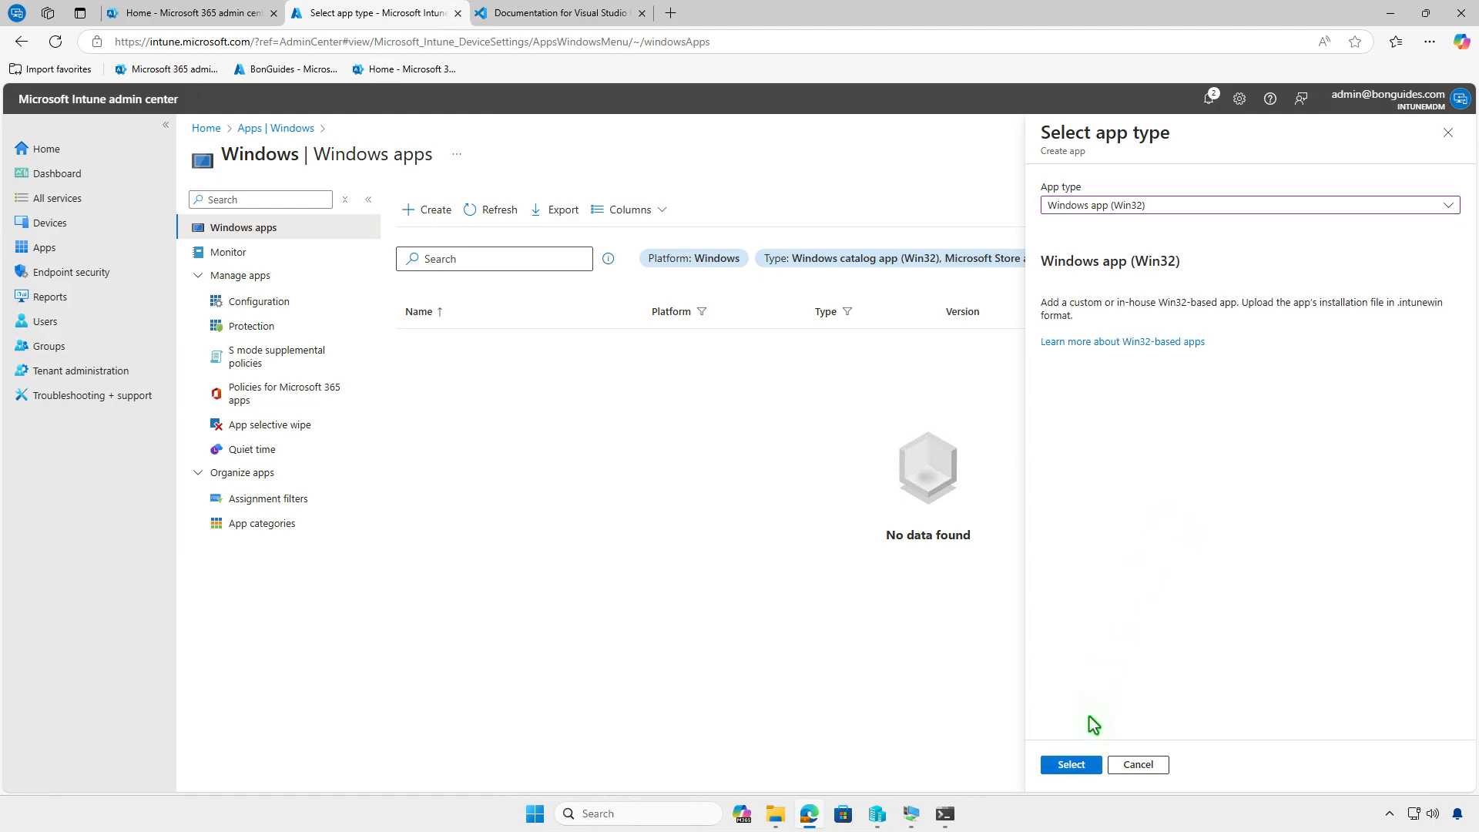
pyautogui.click(1072, 765)
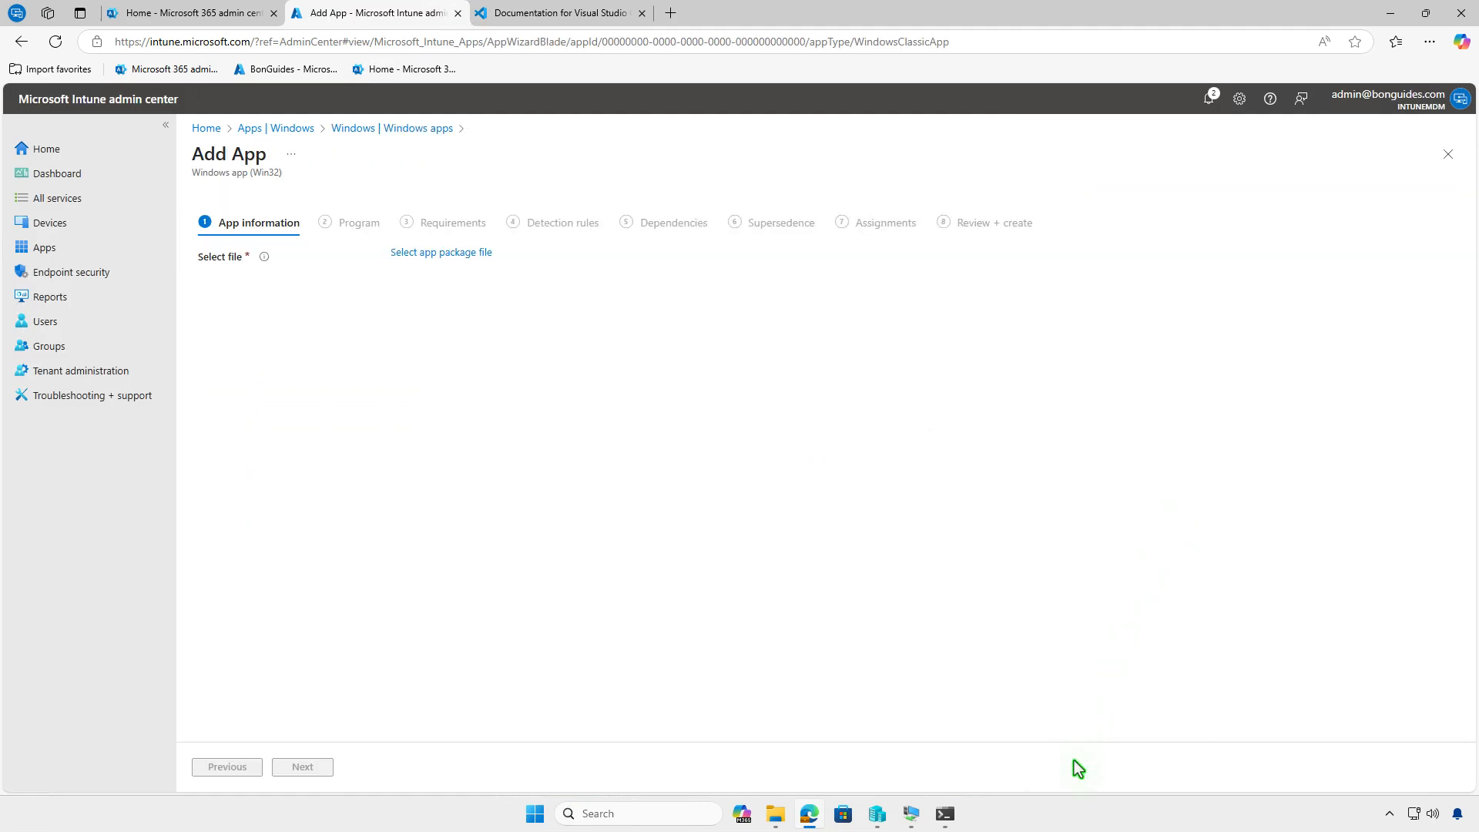
# Load D:\Intune\Output\setup.intunewin as the app package file and enter Visual Studio Code as name and description, with Microsoft as publisher.
pyautogui.click(484, 257)
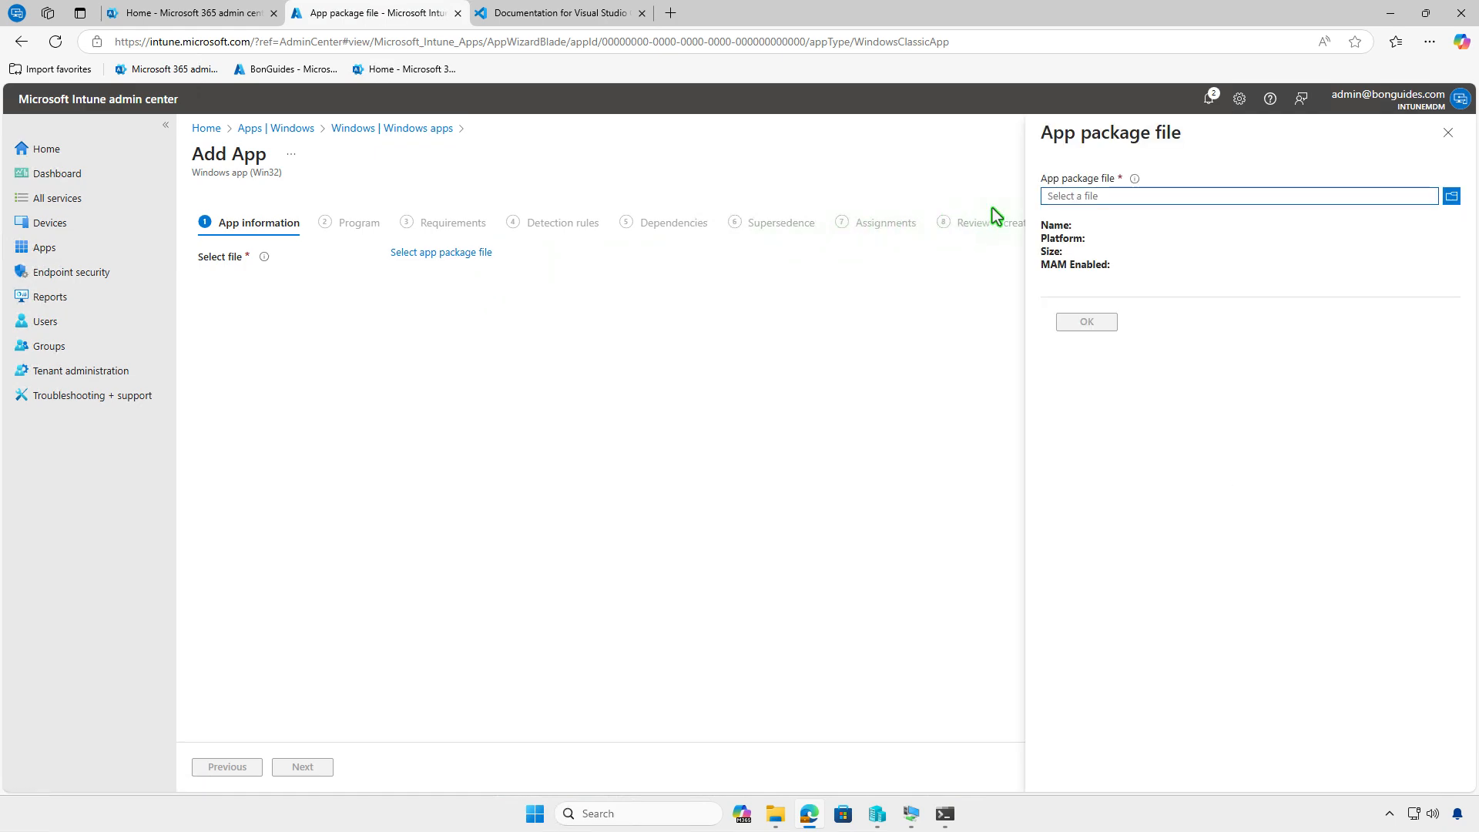
pyautogui.click(1071, 198)
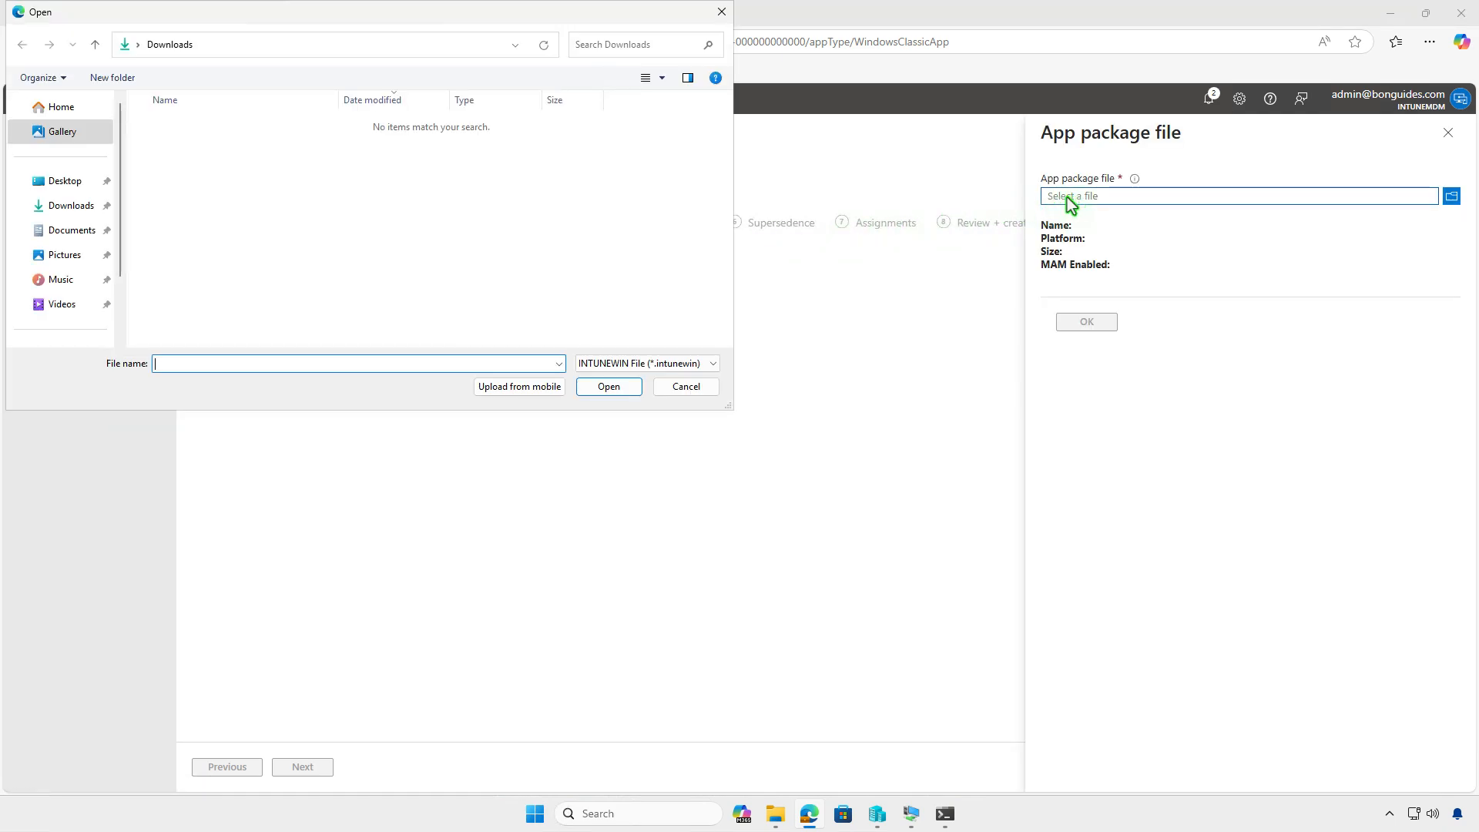
pyautogui.scroll(-2, 91, 253)
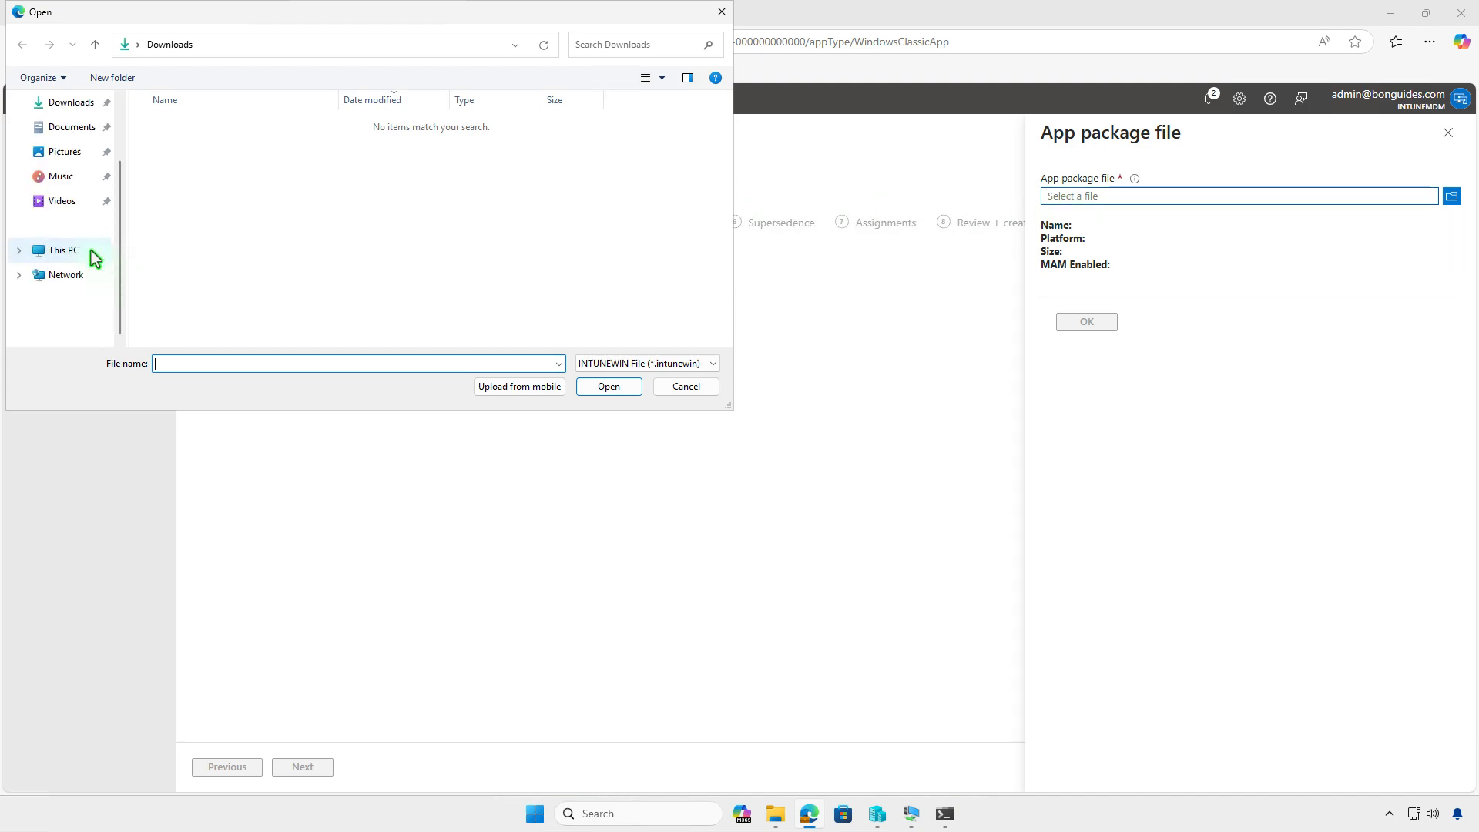
pyautogui.click(92, 257)
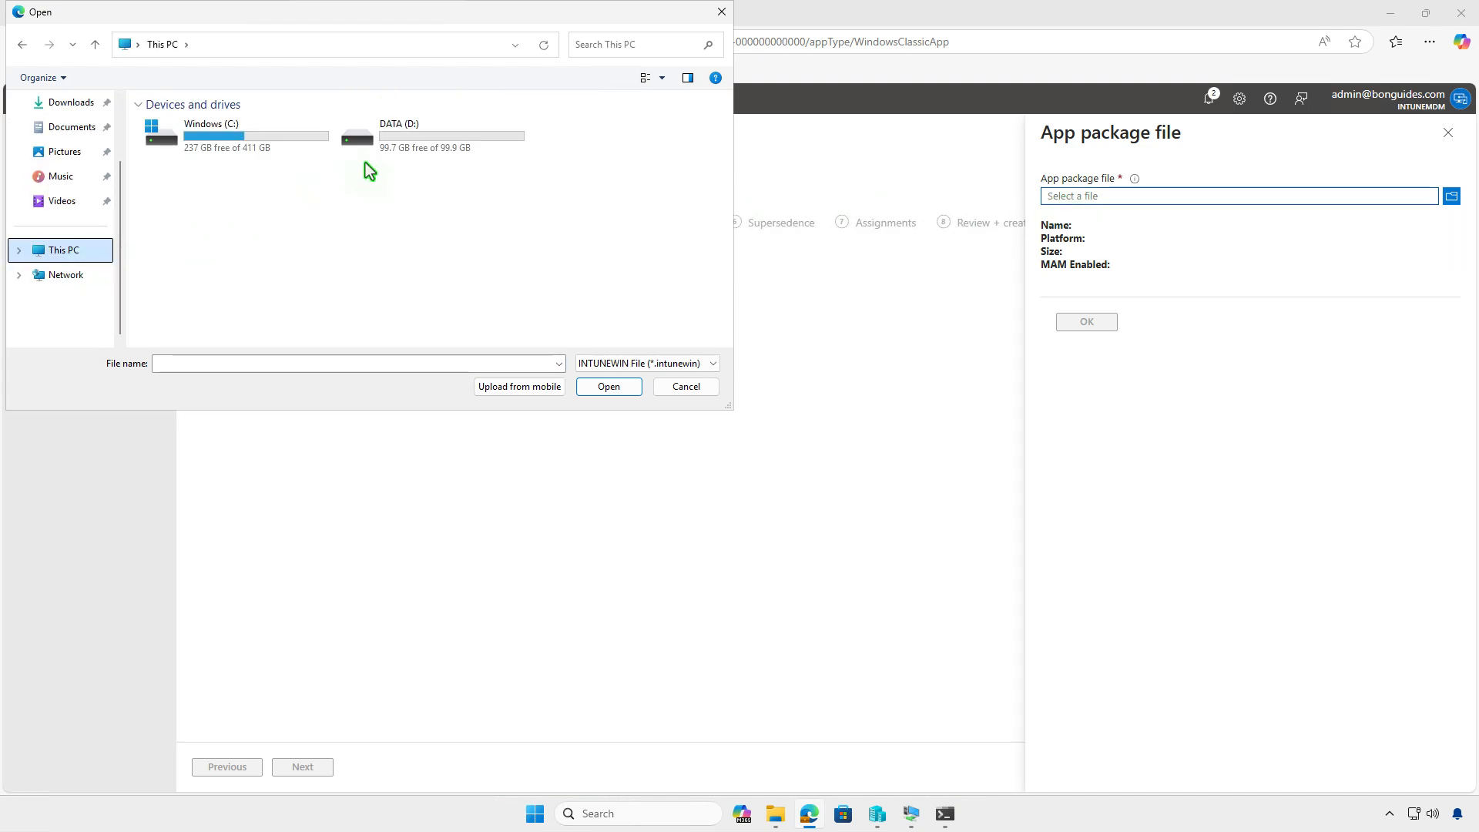
pyautogui.doubleClick(399, 146)
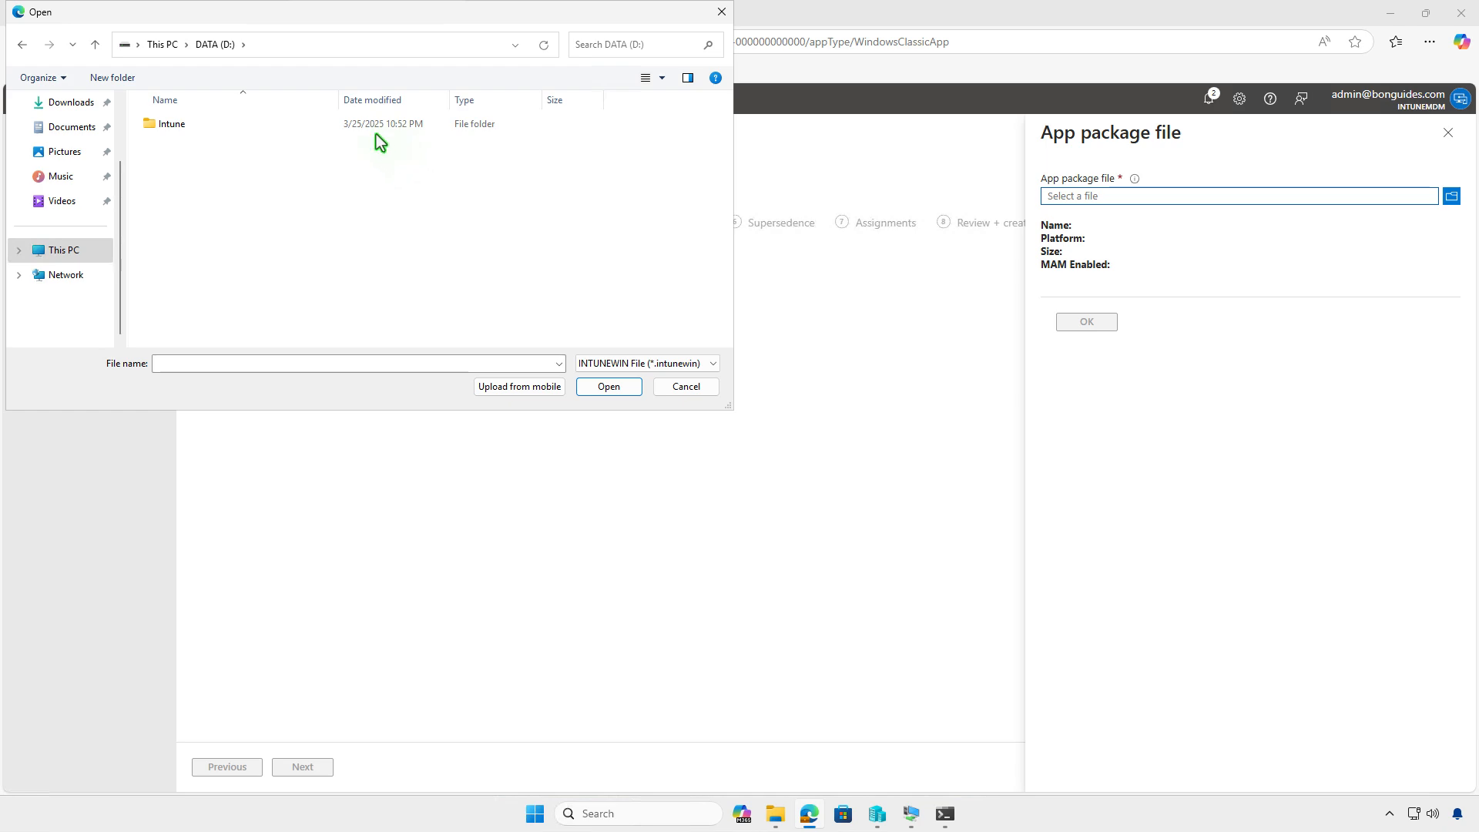
pyautogui.doubleClick(372, 129)
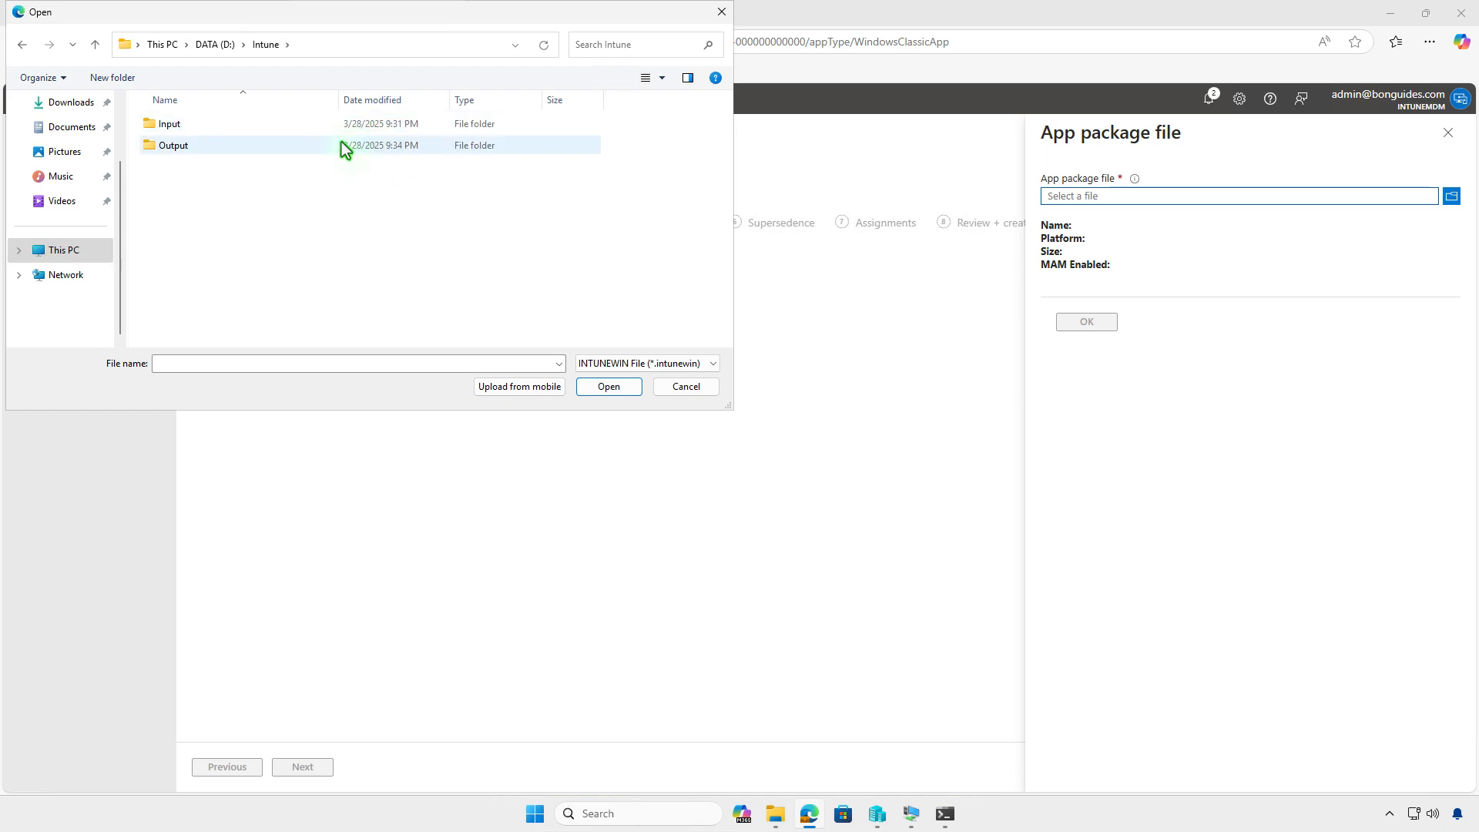
pyautogui.doubleClick(340, 143)
pyautogui.click(309, 126)
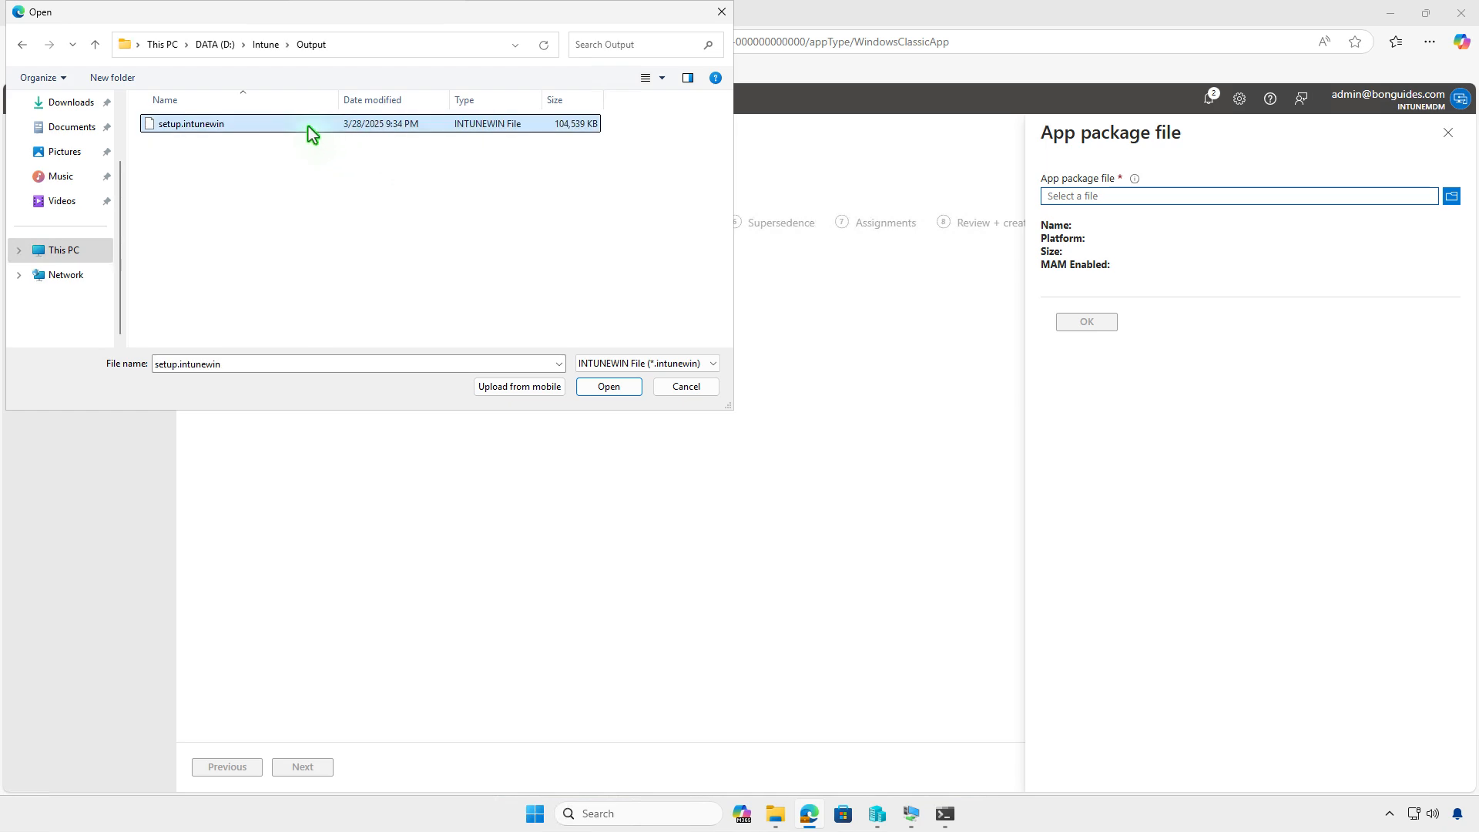
pyautogui.click(608, 388)
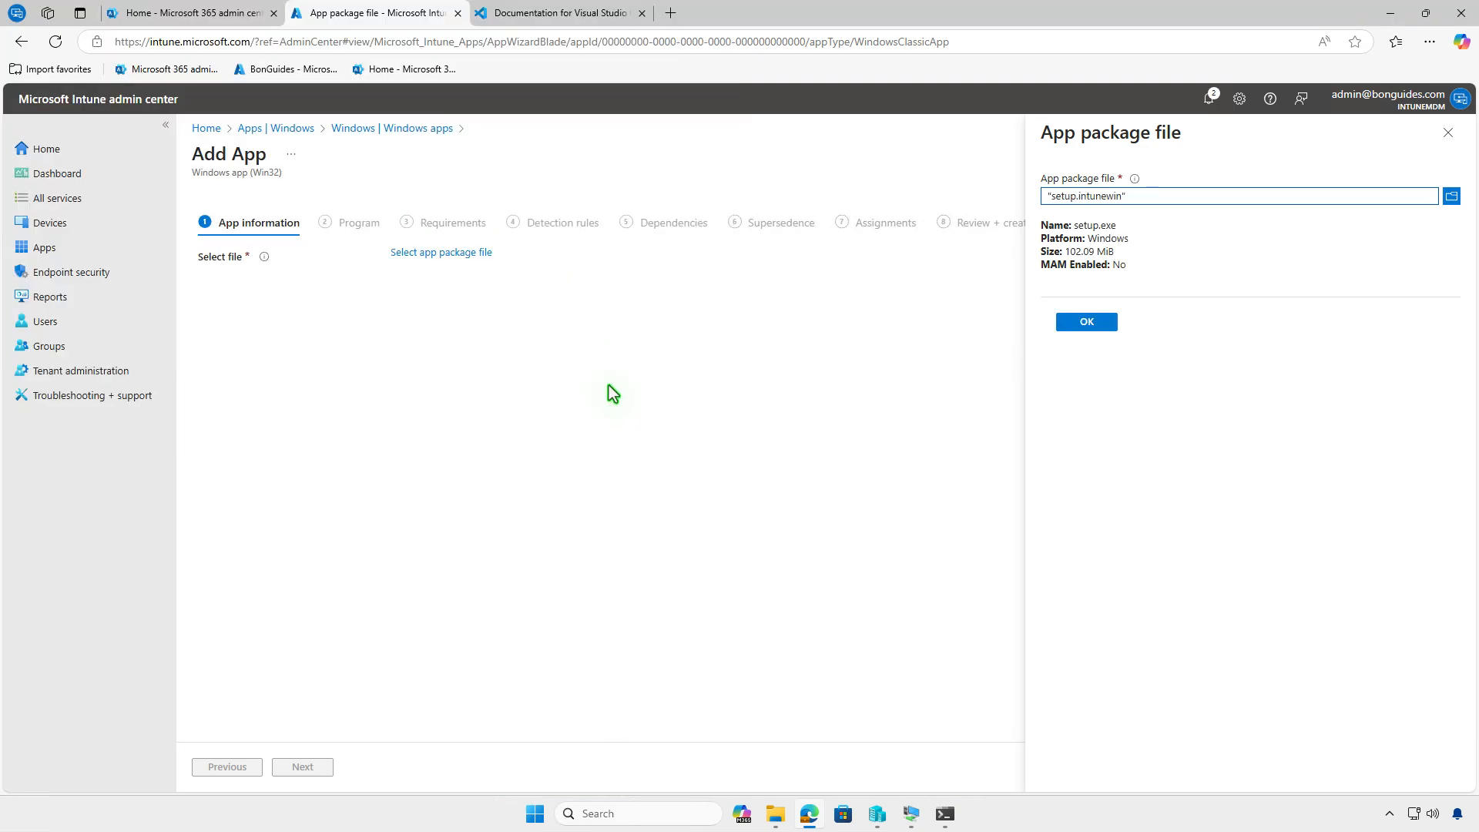
pyautogui.click(1068, 322)
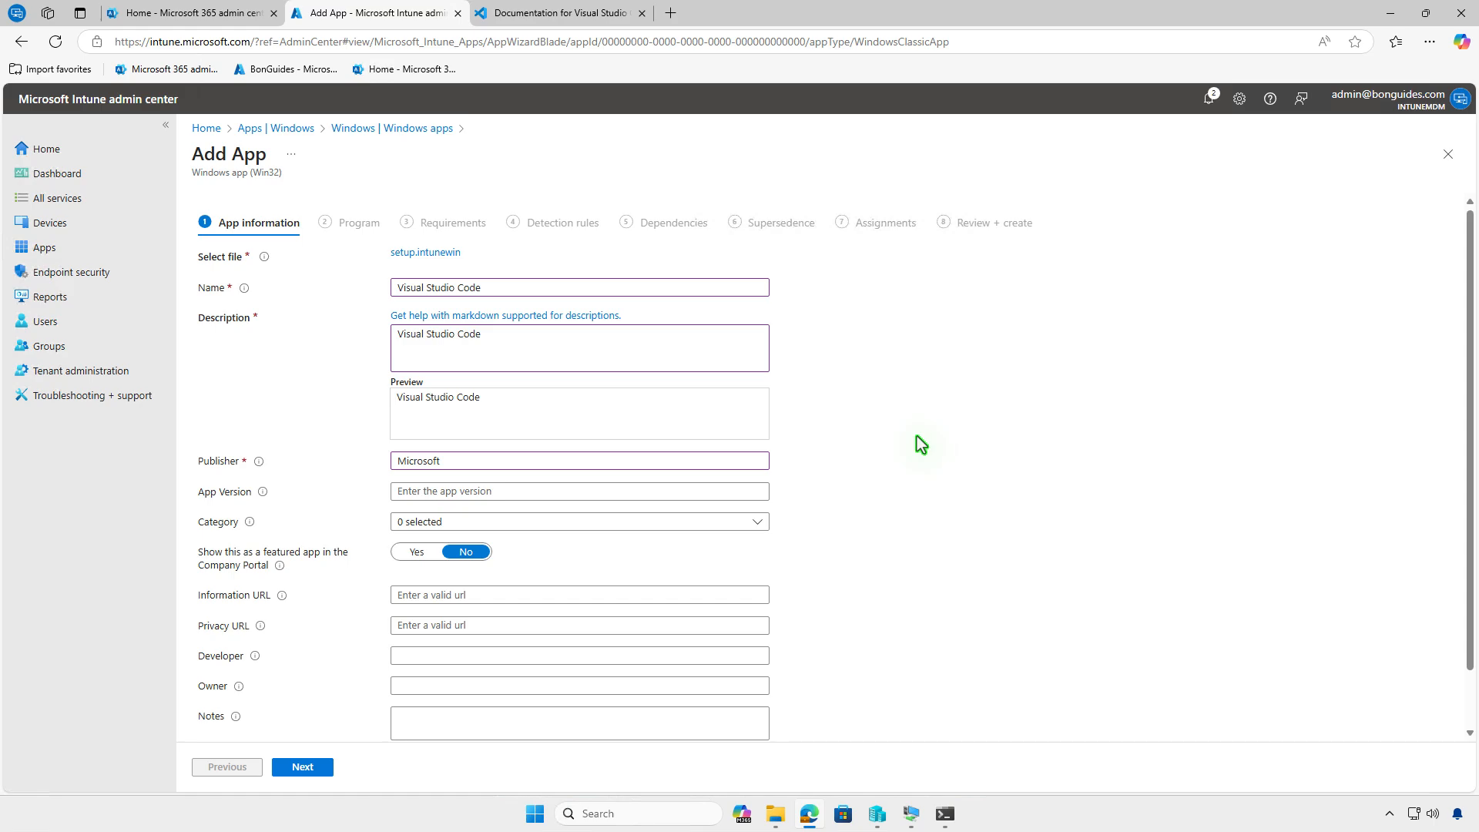
# Upload Visual_Studio_Code_1.35_icon.svg.png from the Downloads folder as the app's logo.
pyautogui.scroll(-1, 917, 436)
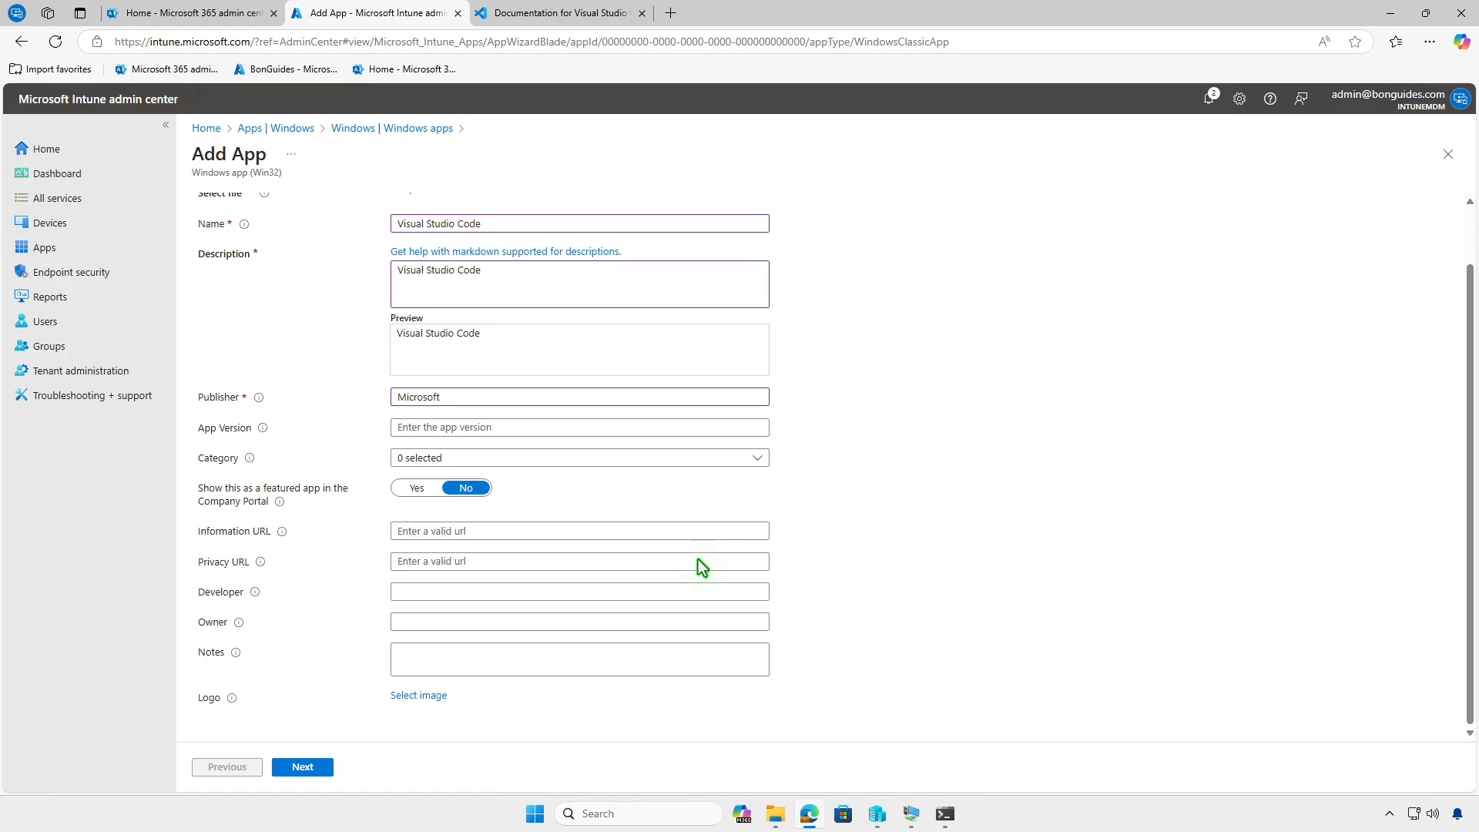
pyautogui.click(443, 696)
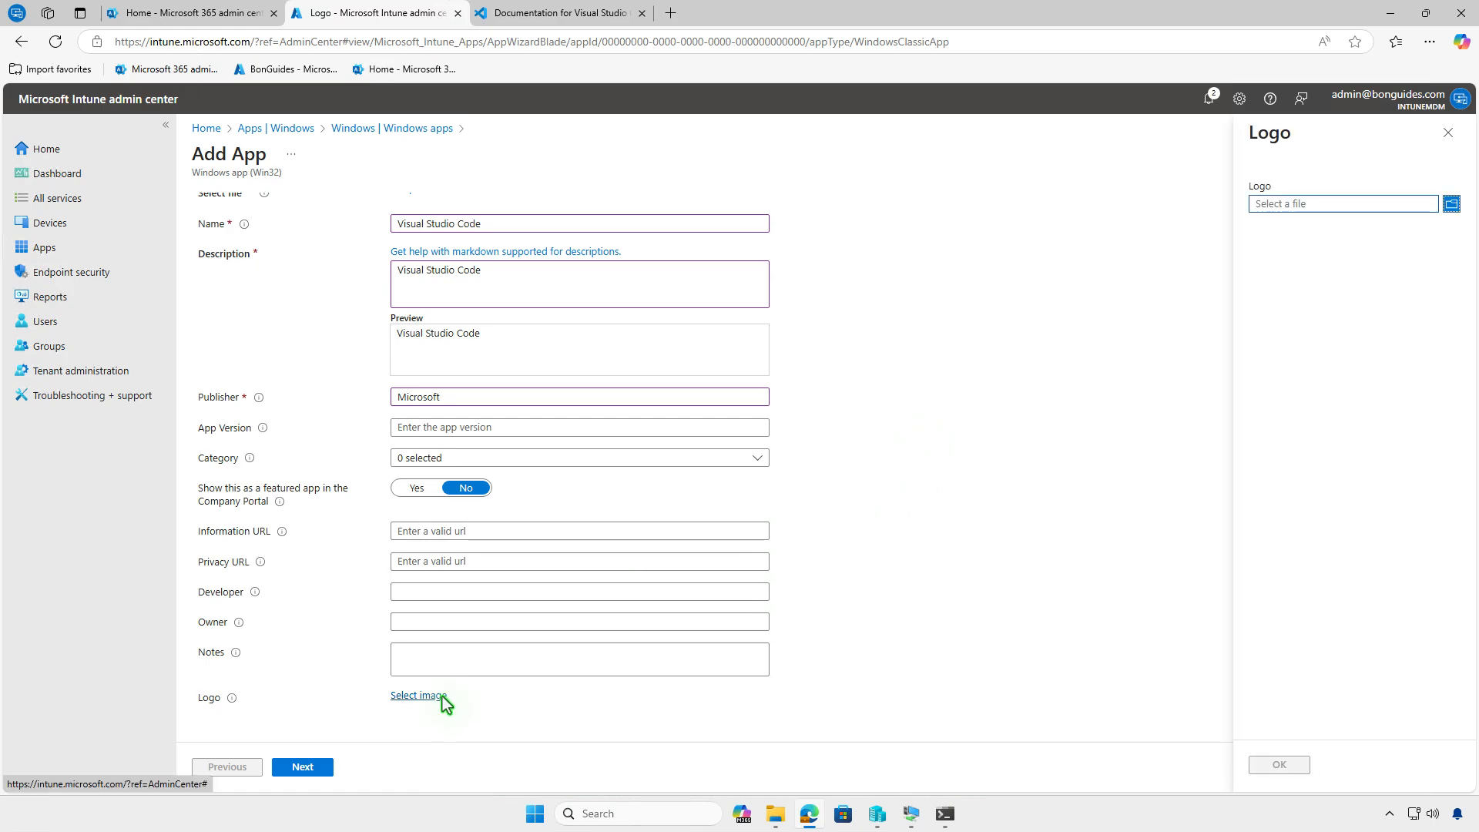
pyautogui.click(1401, 207)
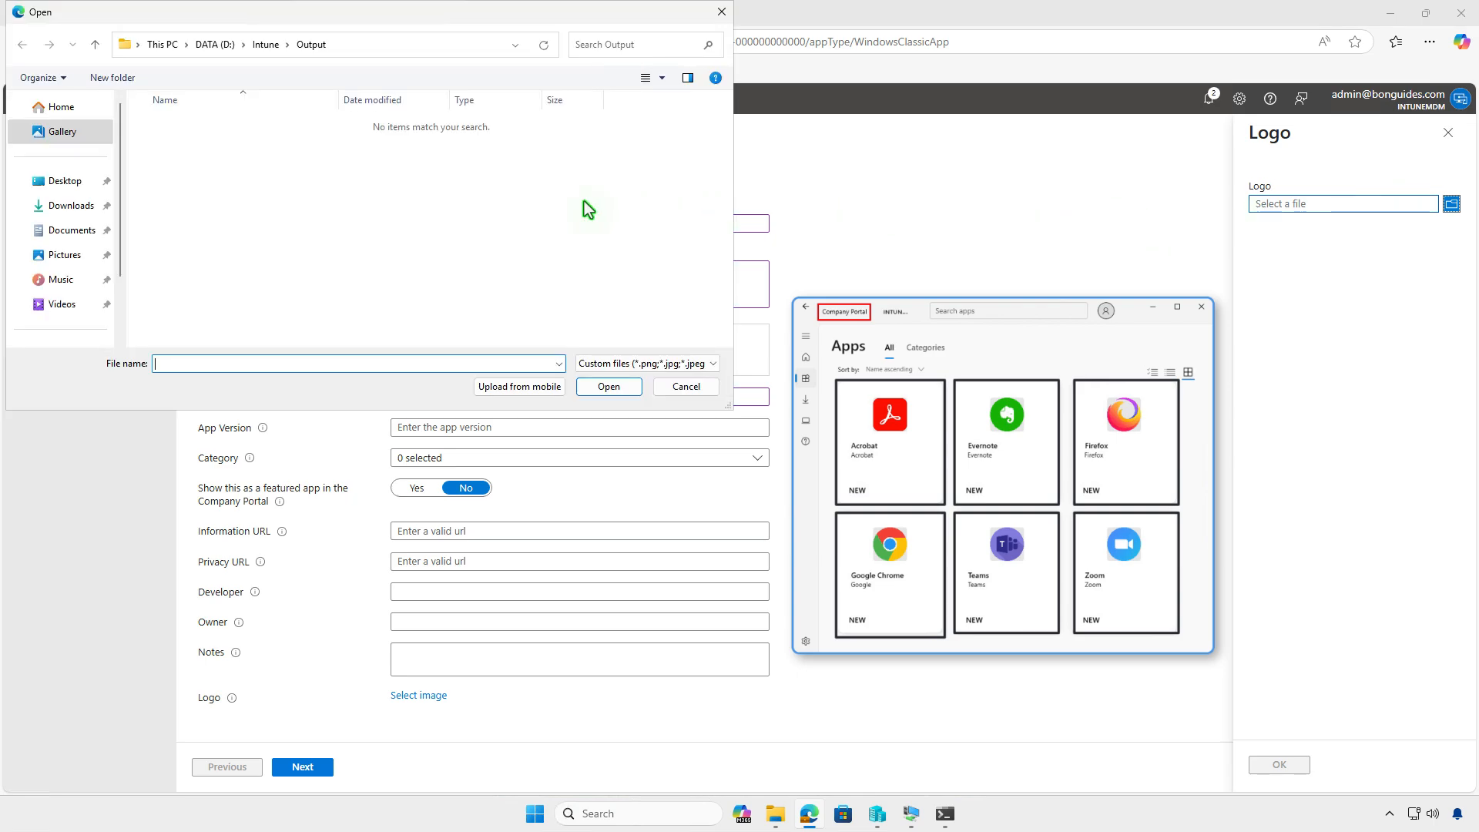
pyautogui.click(91, 208)
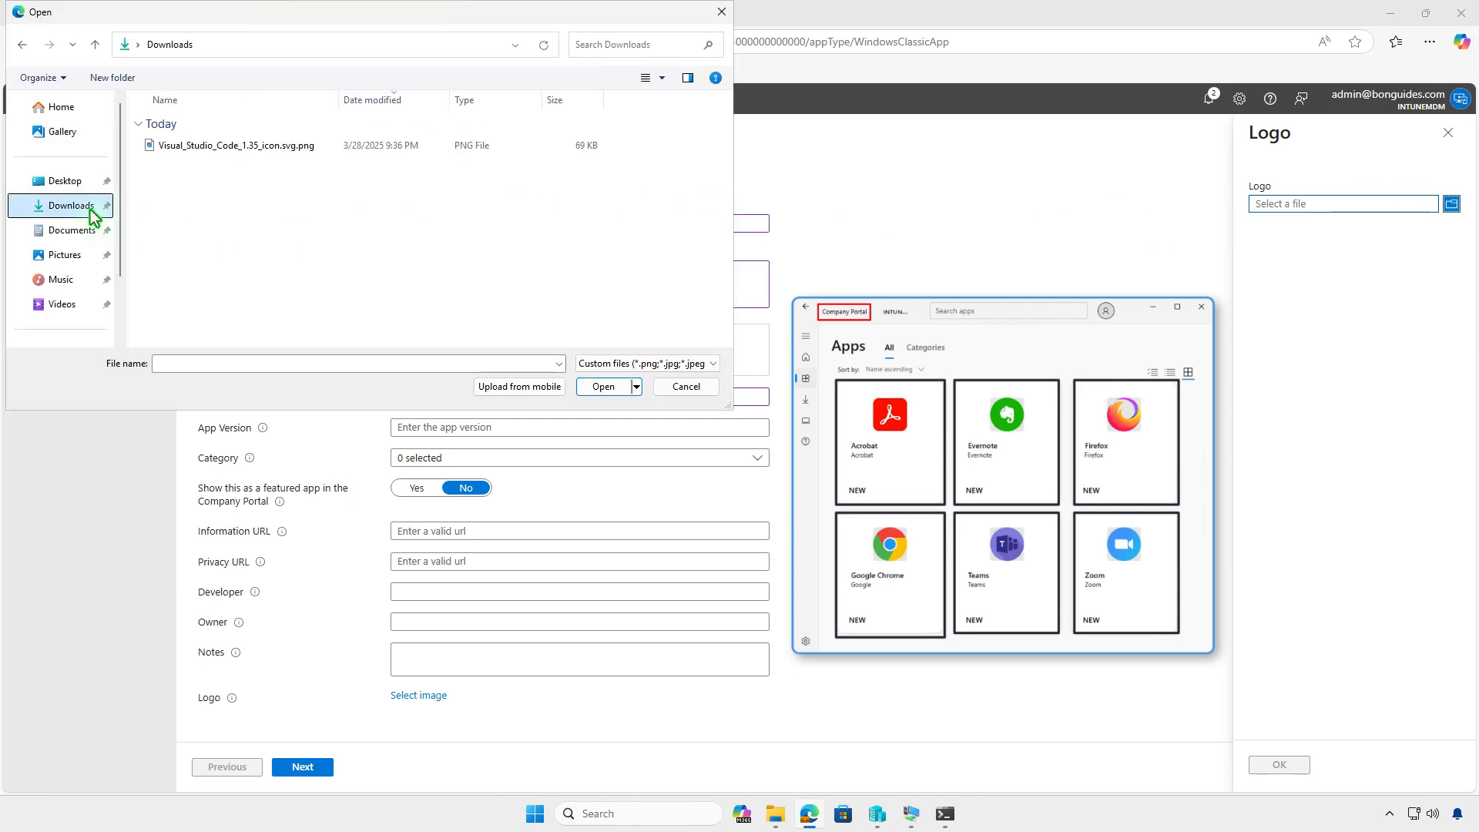
pyautogui.click(212, 151)
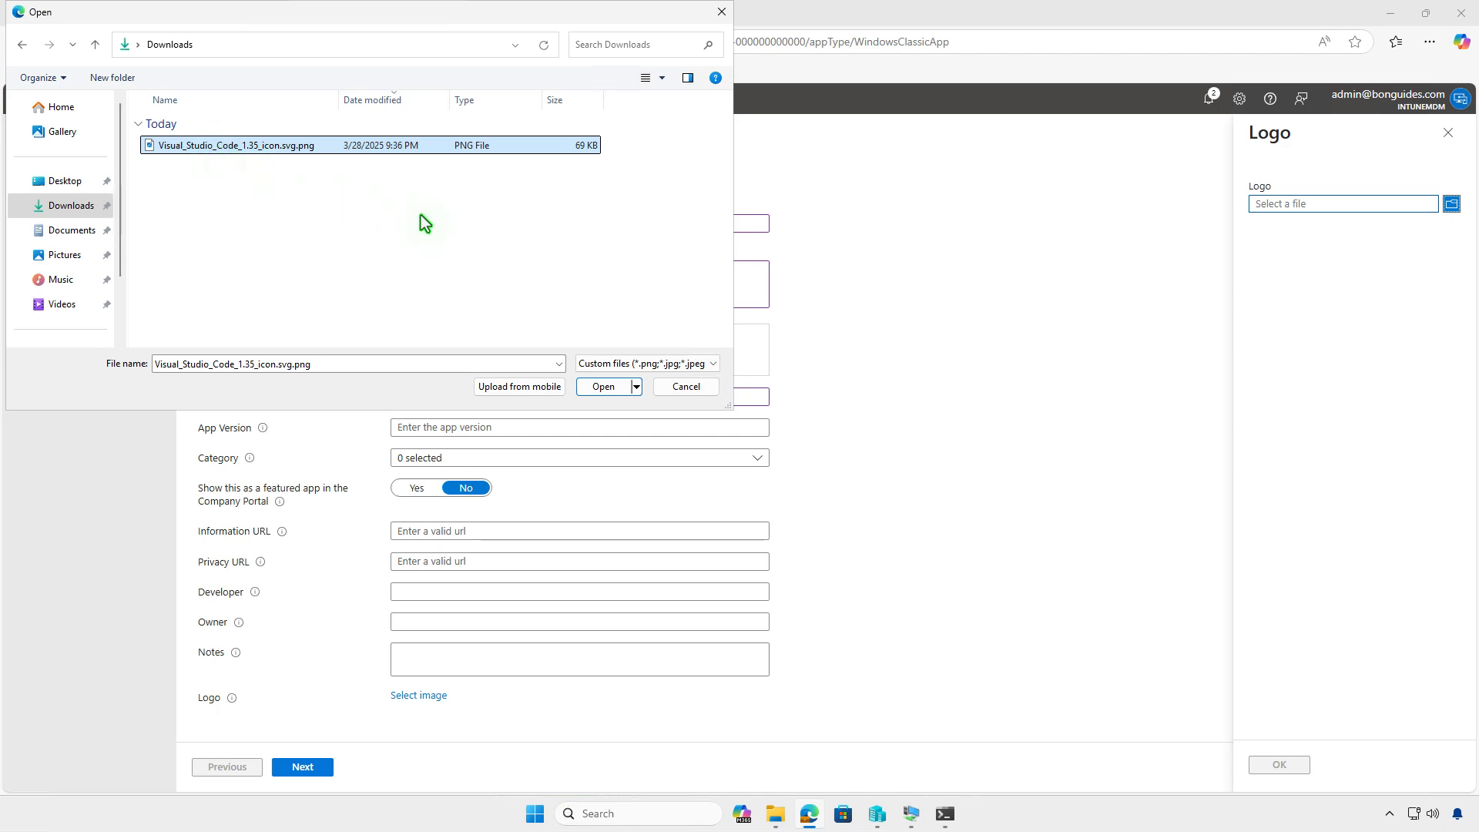
pyautogui.click(604, 386)
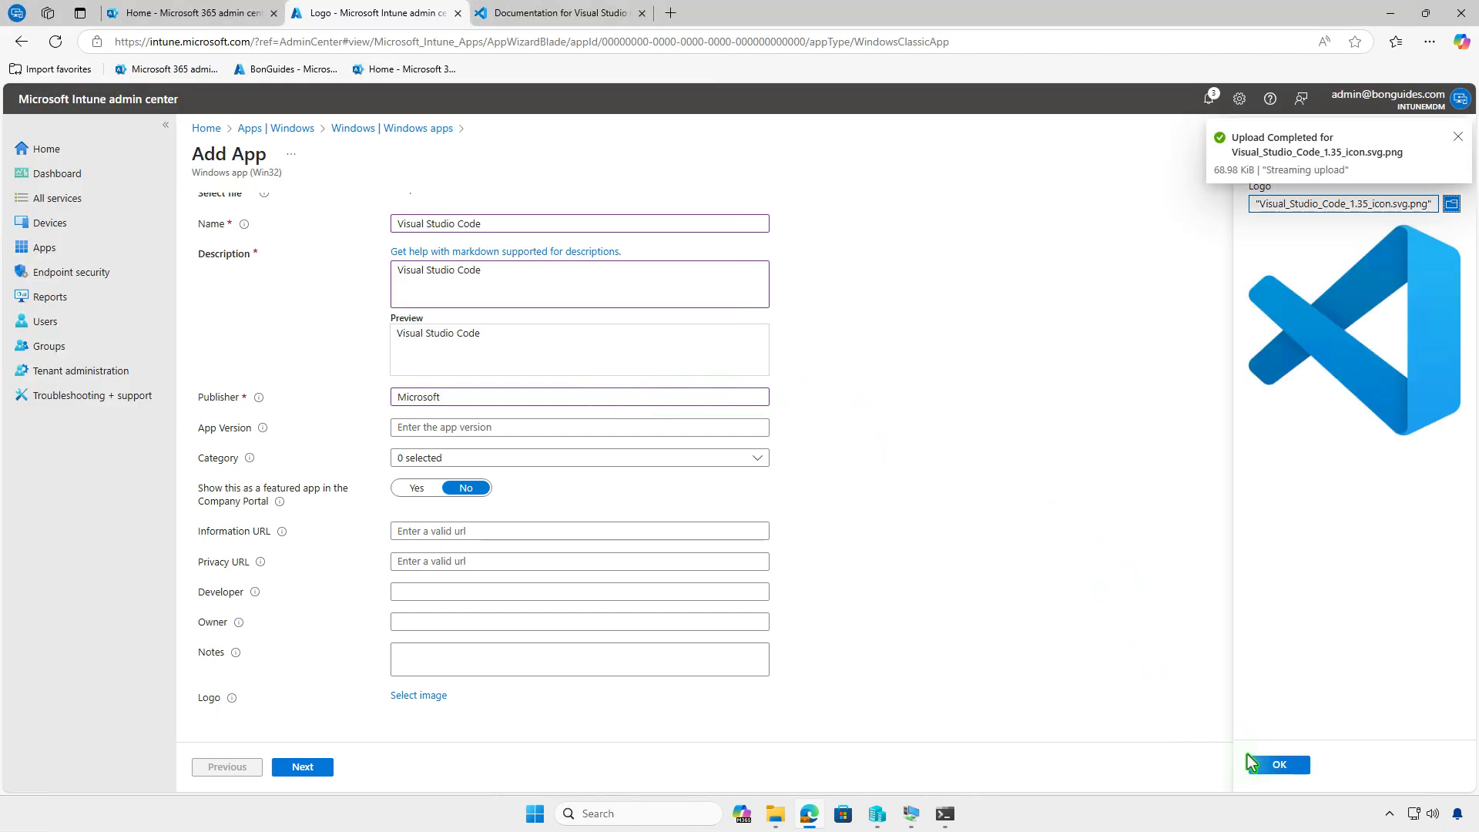
pyautogui.click(1276, 763)
pyautogui.scroll(-2, 1076, 693)
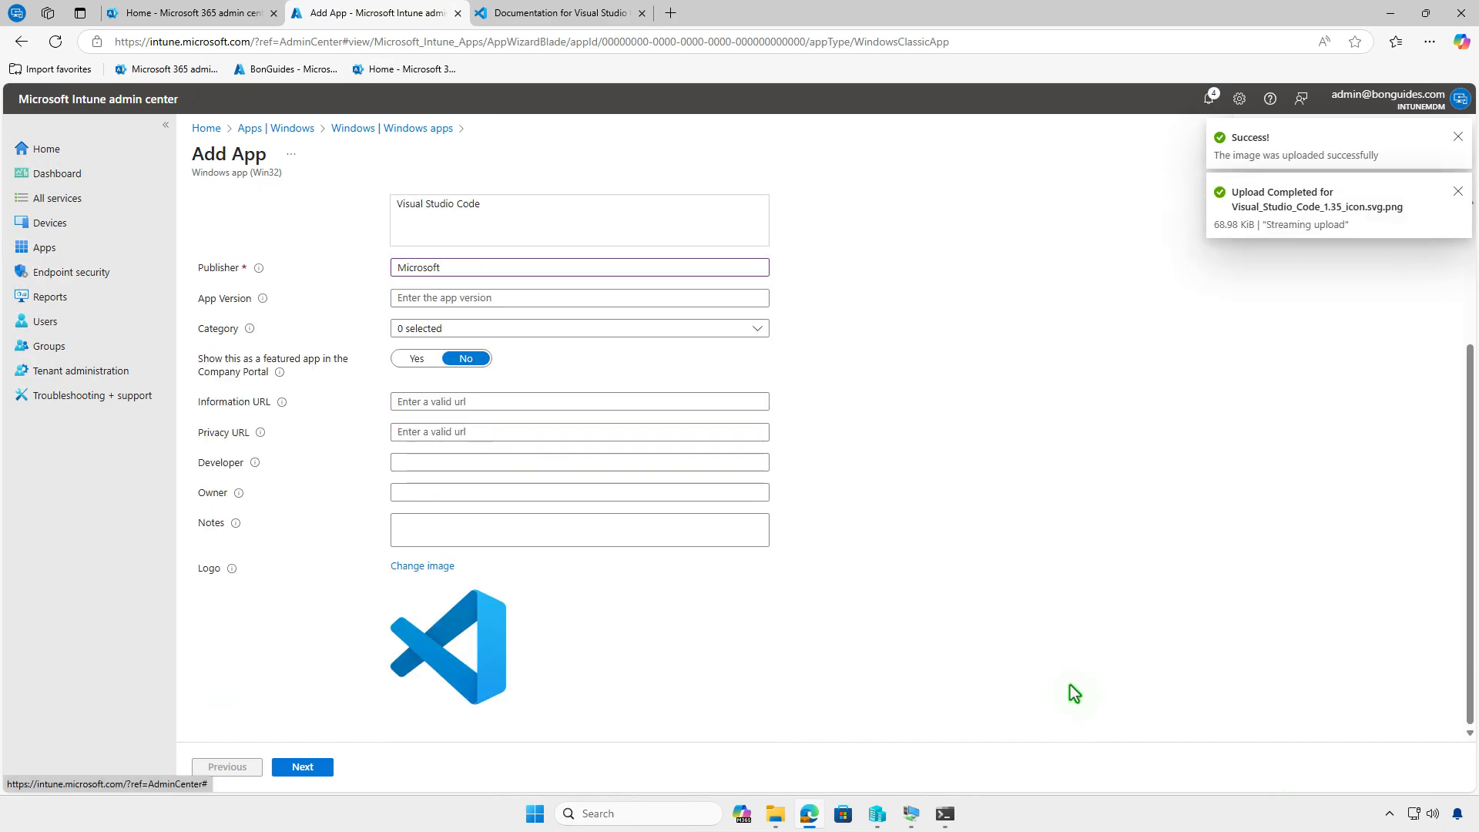
# Set the install command to "setup.exe" /VERYSILENT /NORESTART and the uninstall command to "%ProgramFiles%\Microsoft VS Code\unins000.exe" /VERYSILENT.
pyautogui.click(324, 770)
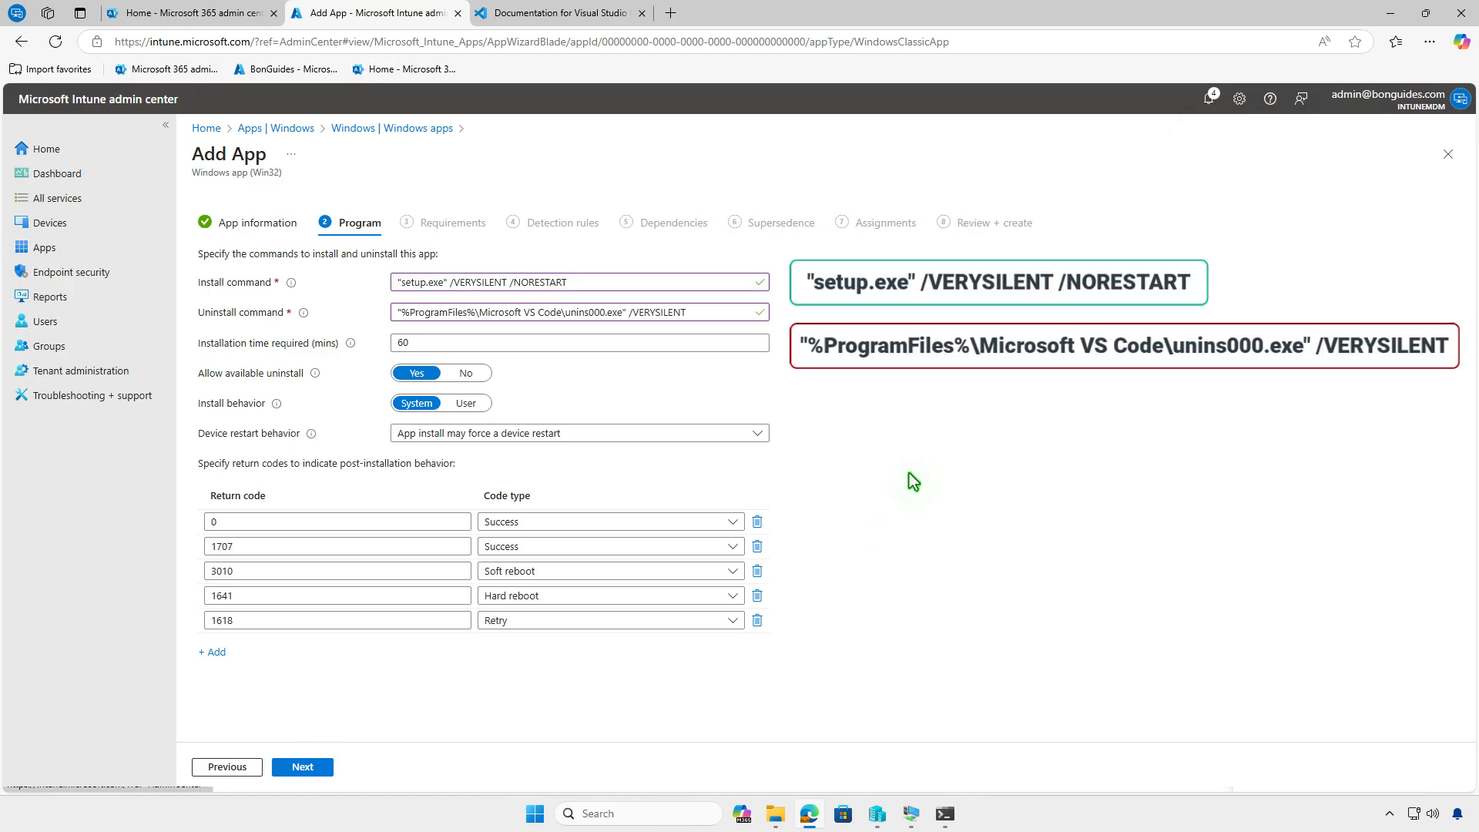
pyautogui.click(325, 765)
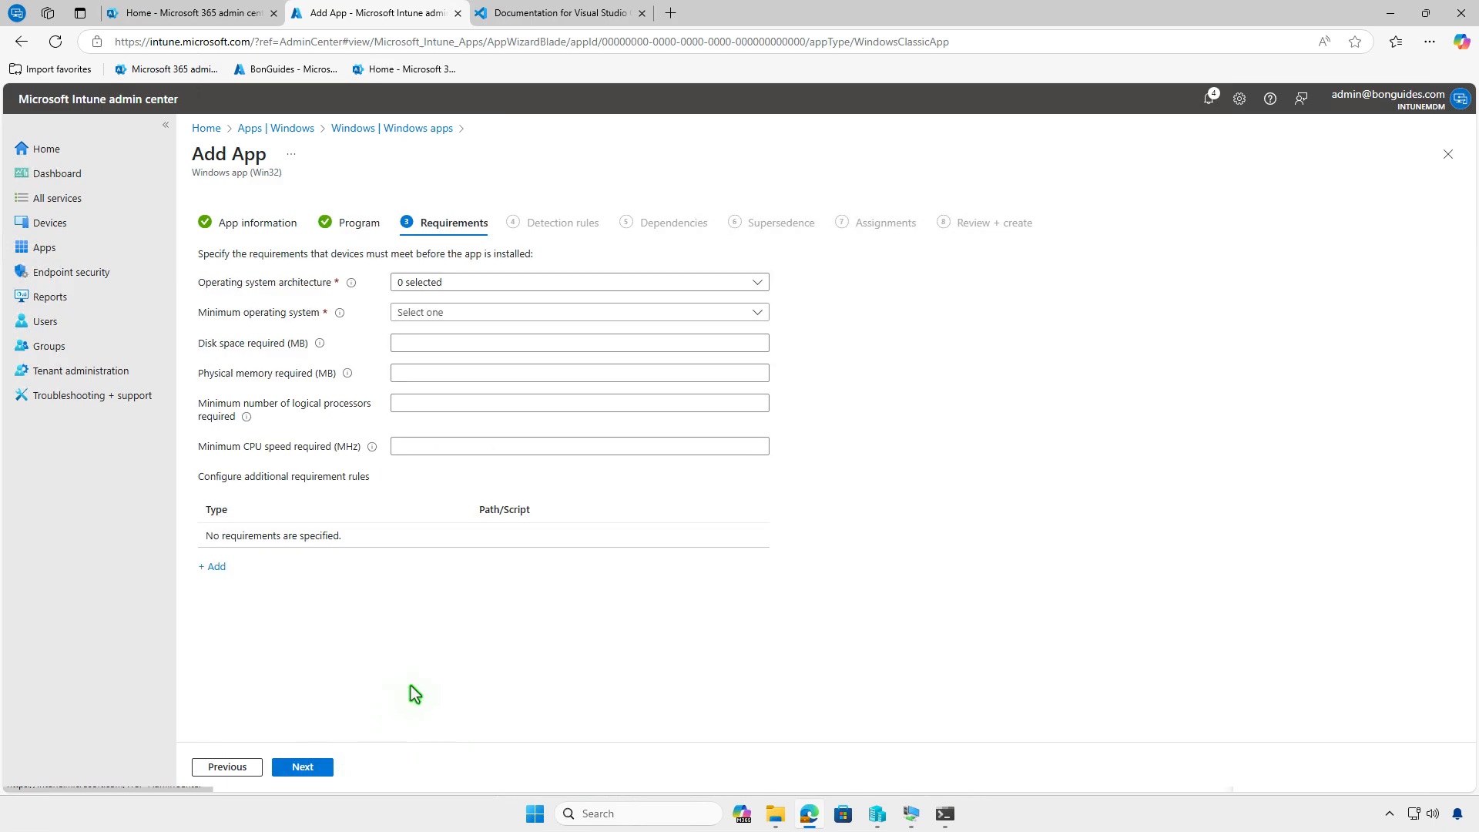
# Set the app requirements to 64-bit operating system architecture and Windows 10 1607 as the minimum operating system.
pyautogui.click(541, 281)
pyautogui.click(445, 328)
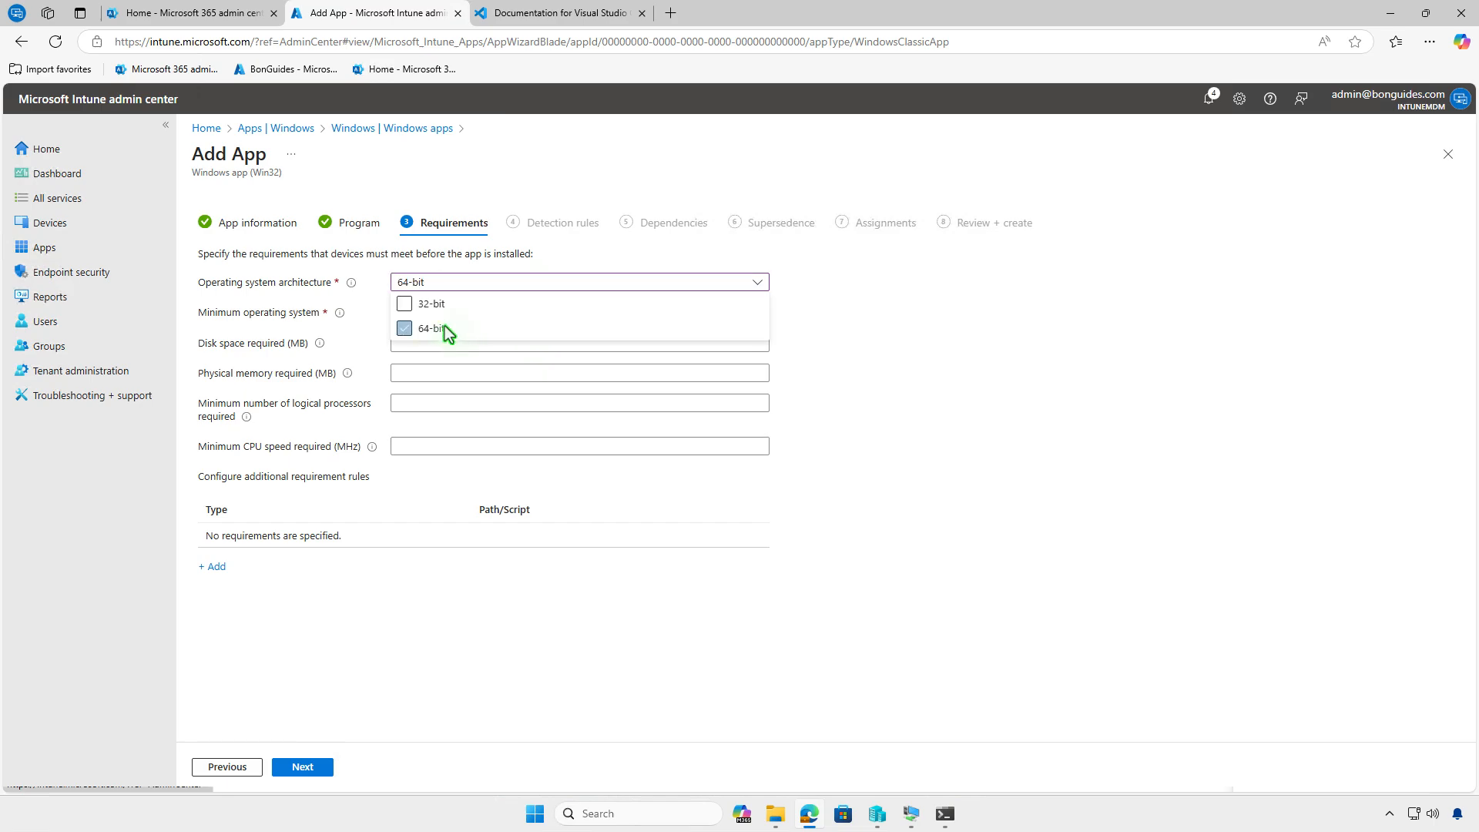
pyautogui.click(374, 333)
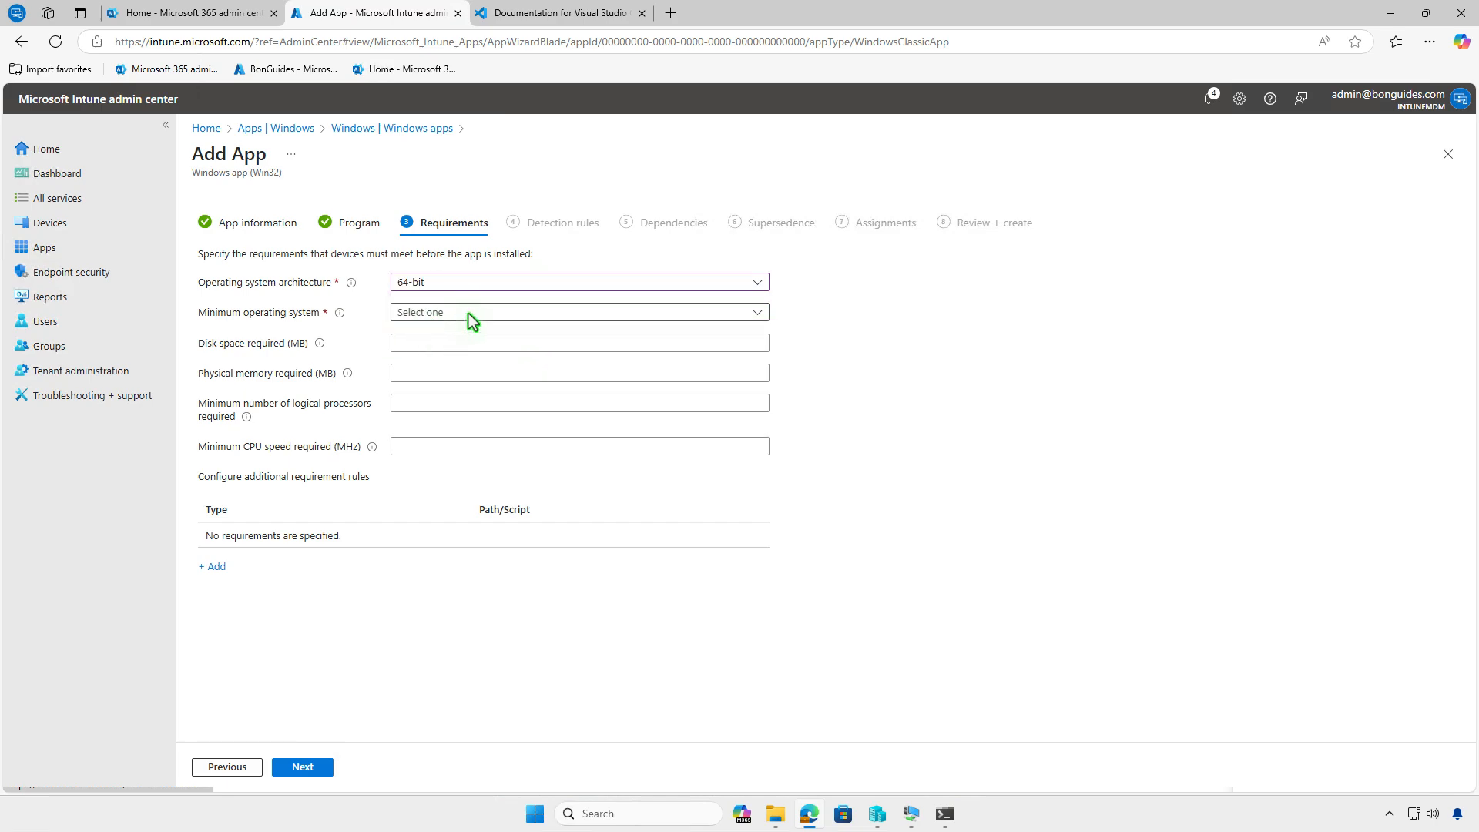
pyautogui.click(516, 319)
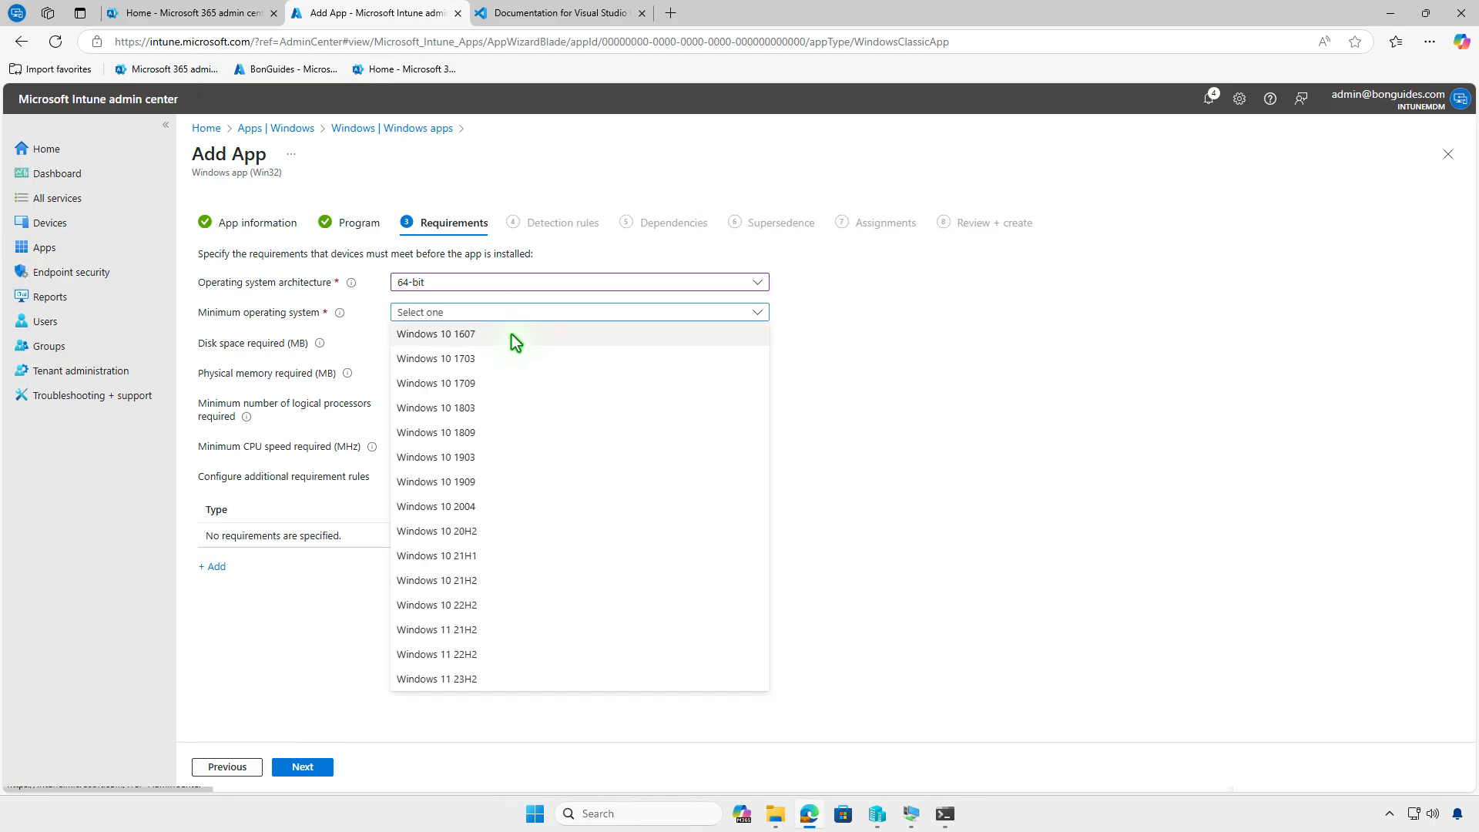
pyautogui.click(511, 334)
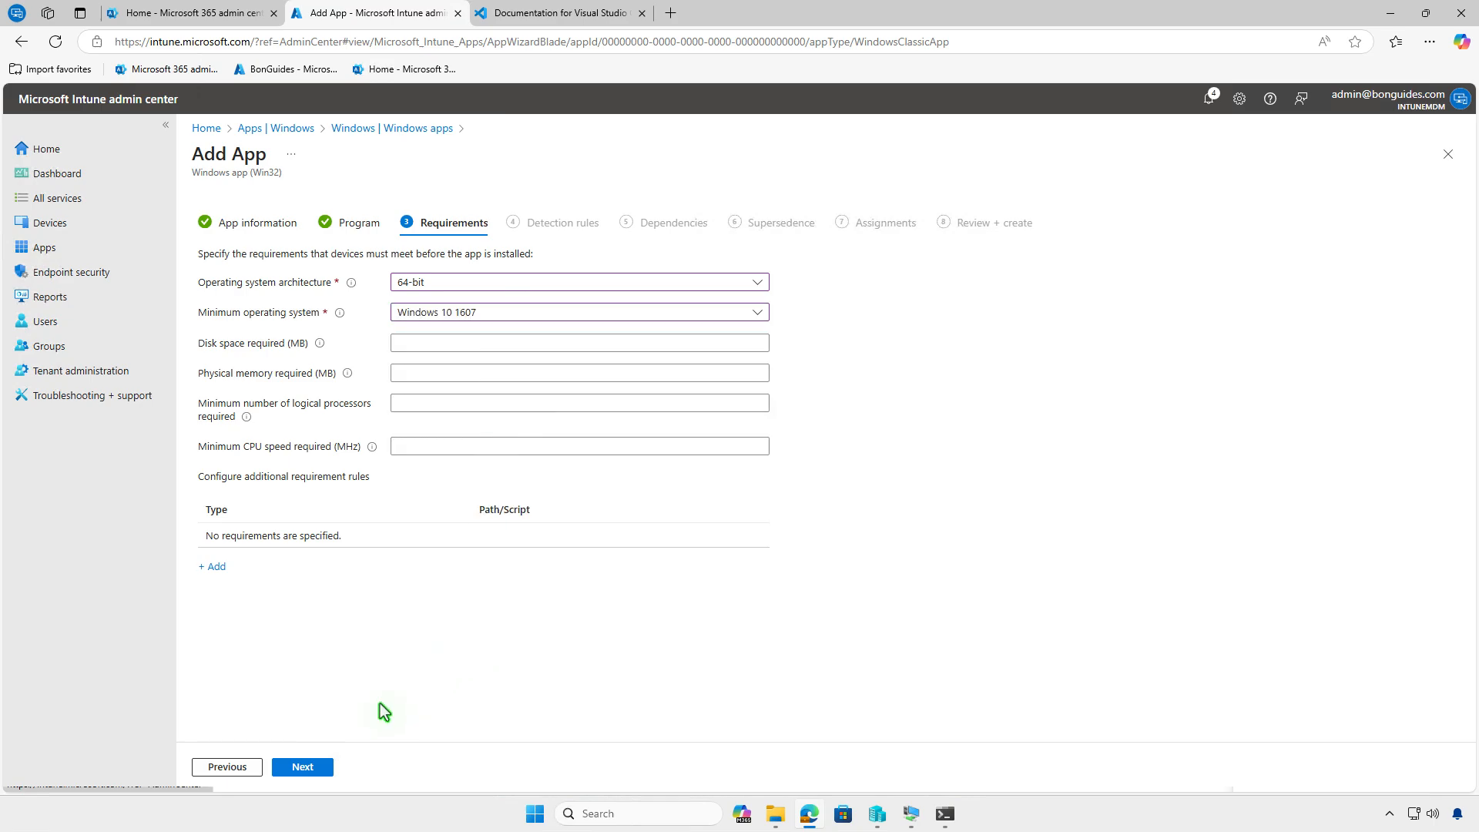
pyautogui.click(322, 766)
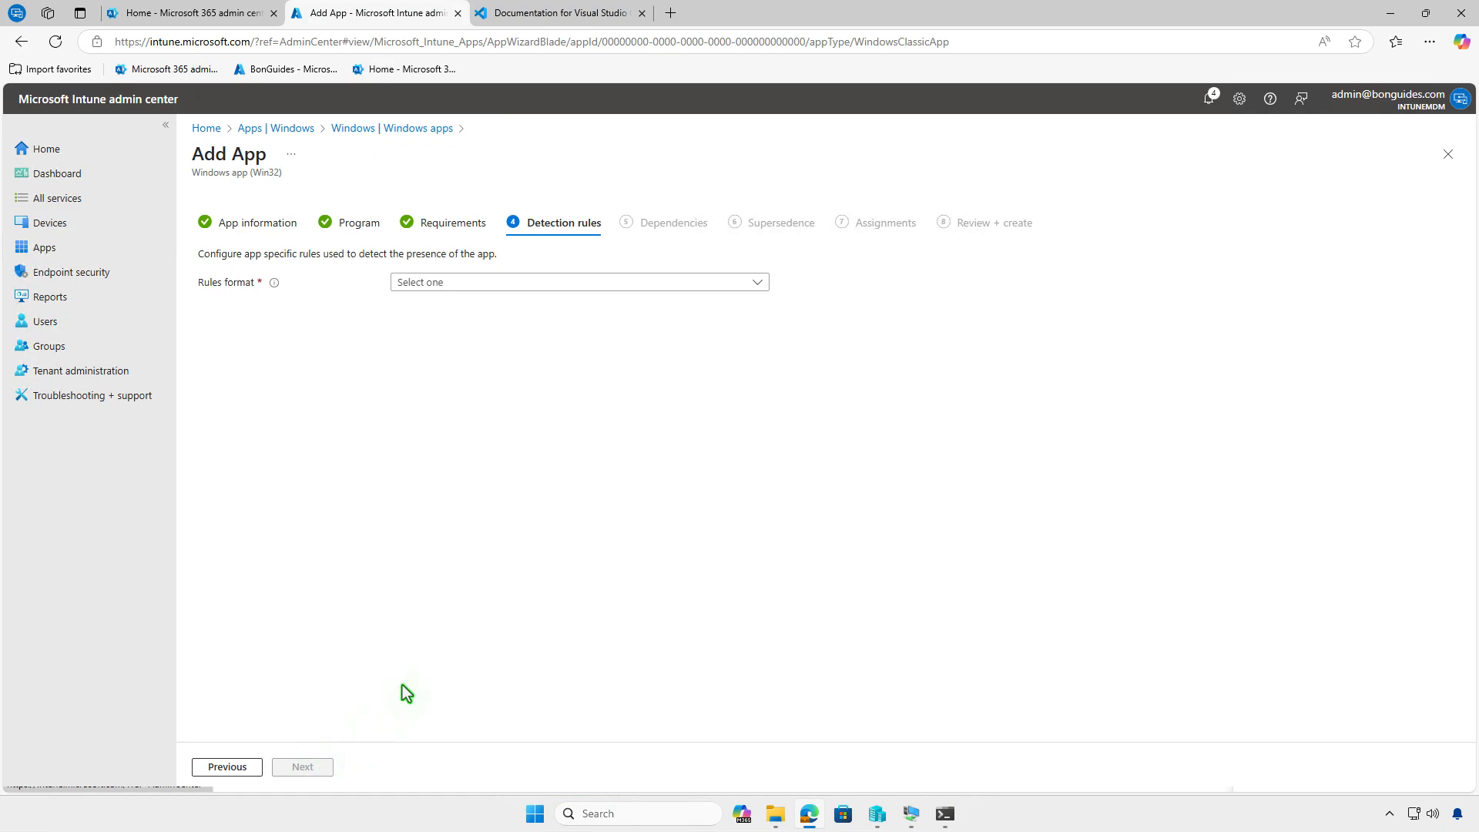
# Add a manual File detection rule for Code.exe in %ProgramFiles%\Microsoft VS Code, using "File or folder exists" as the detection method.
pyautogui.click(591, 284)
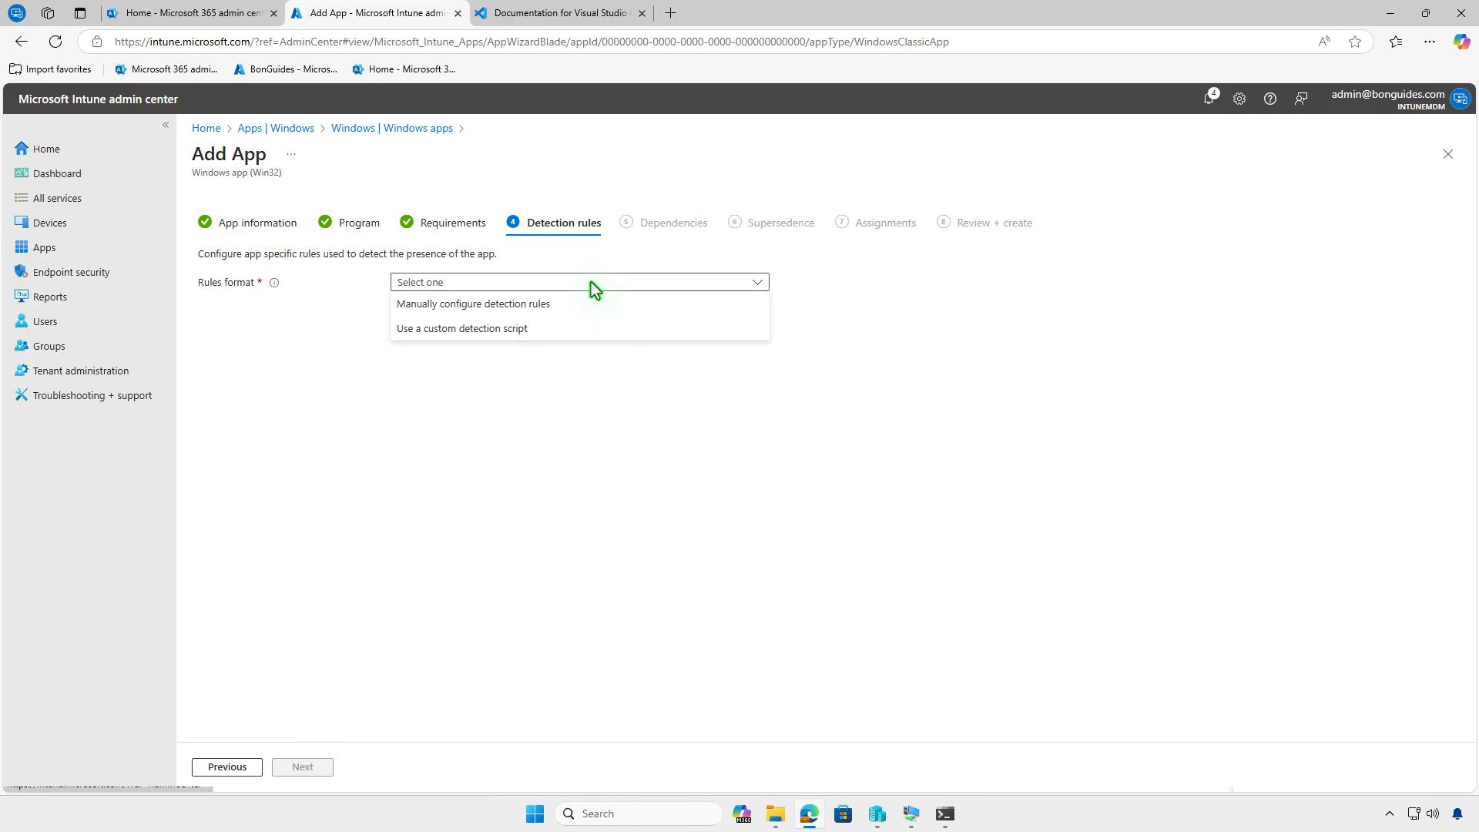
pyautogui.click(567, 304)
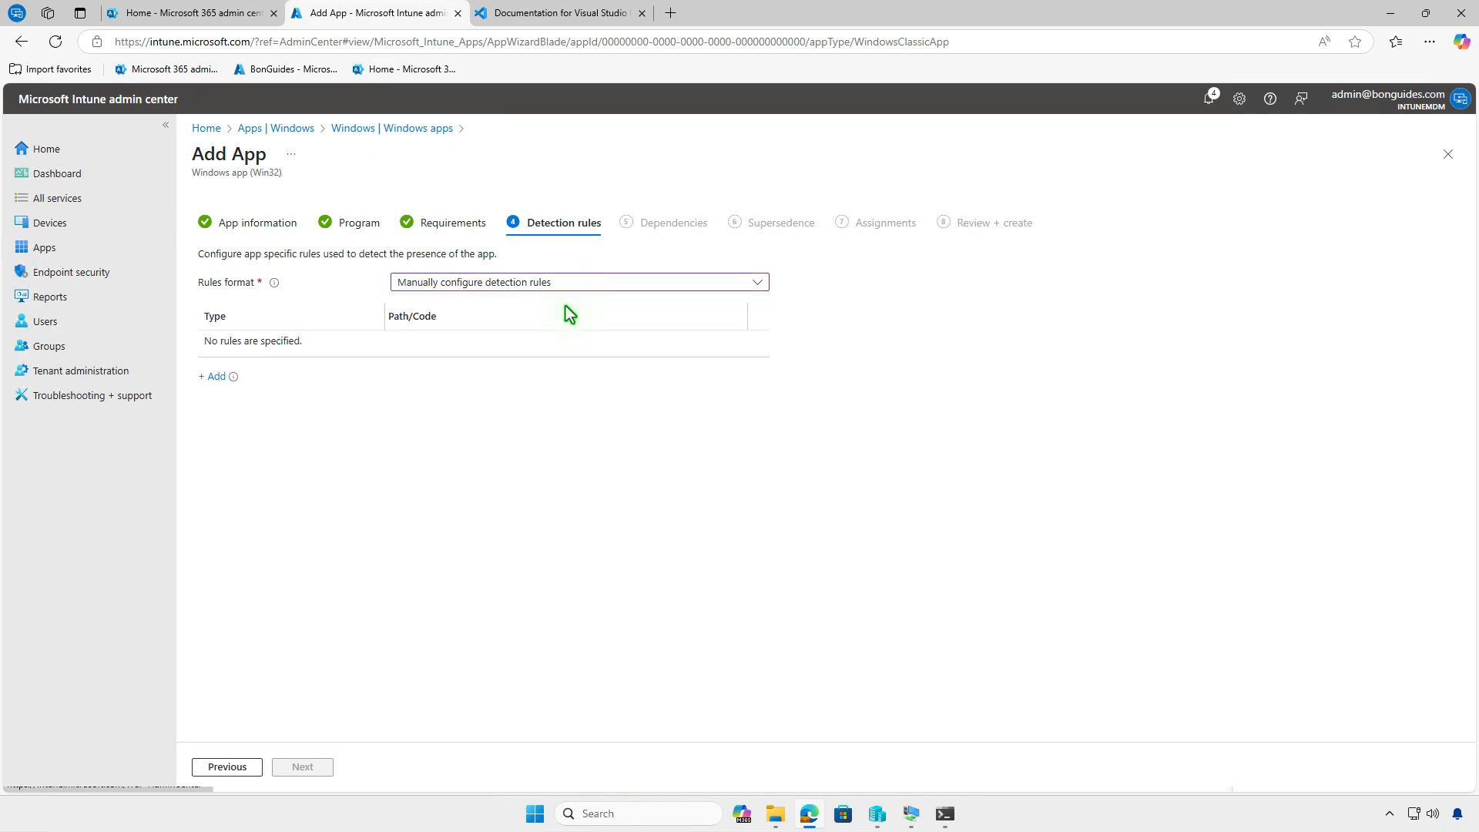
pyautogui.click(214, 377)
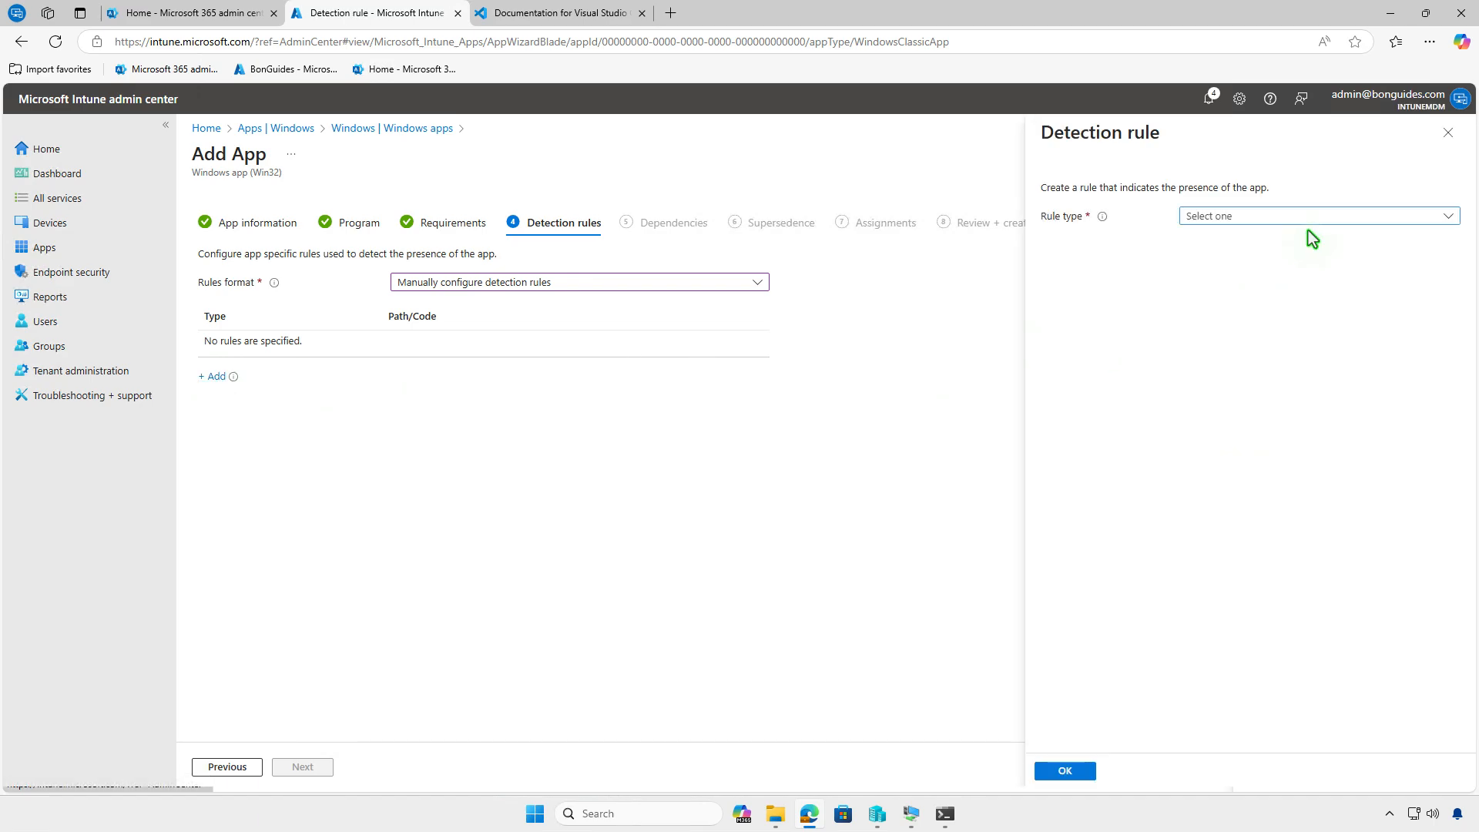
pyautogui.click(1314, 214)
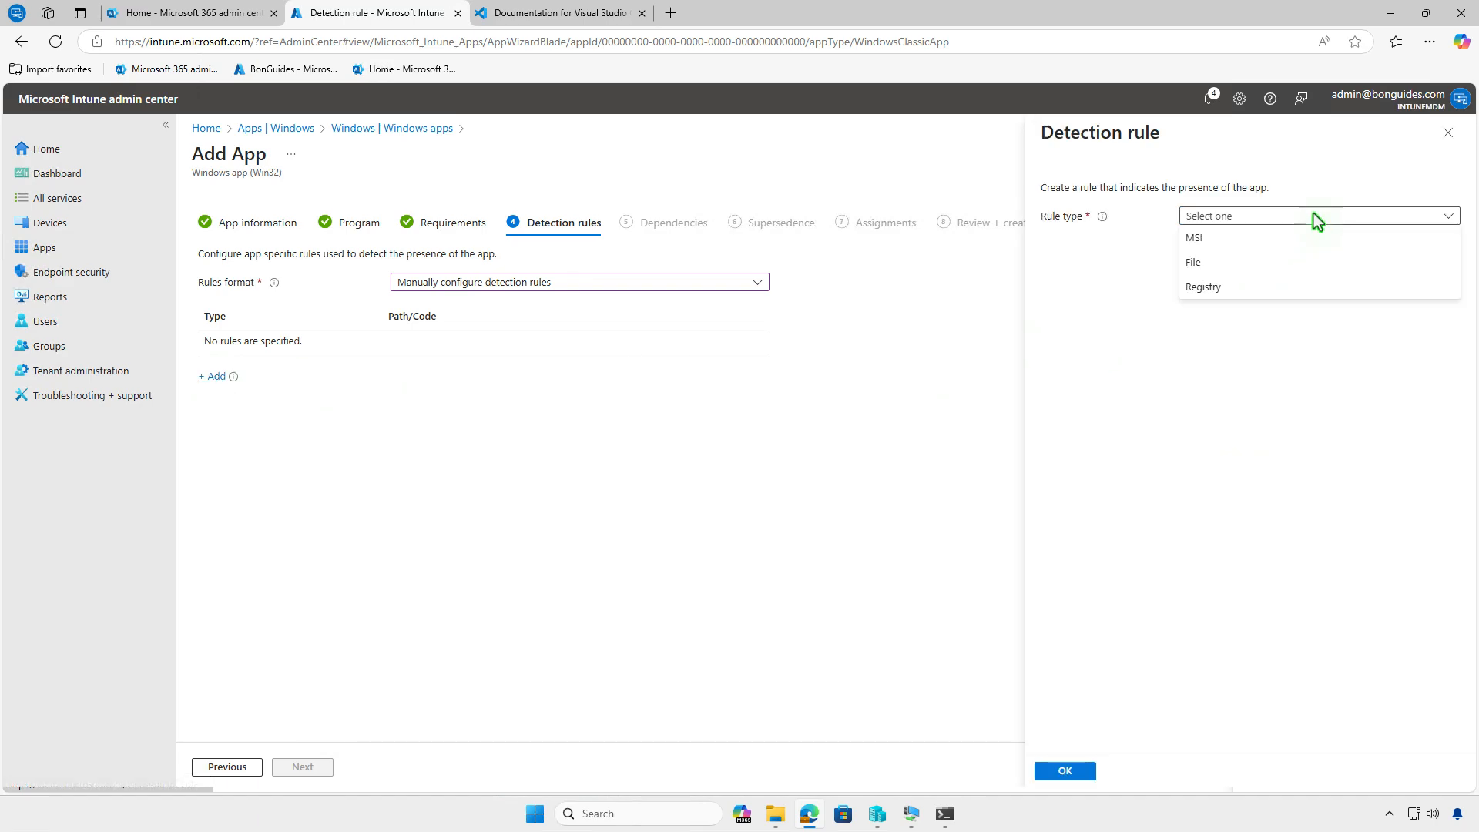
pyautogui.click(1315, 259)
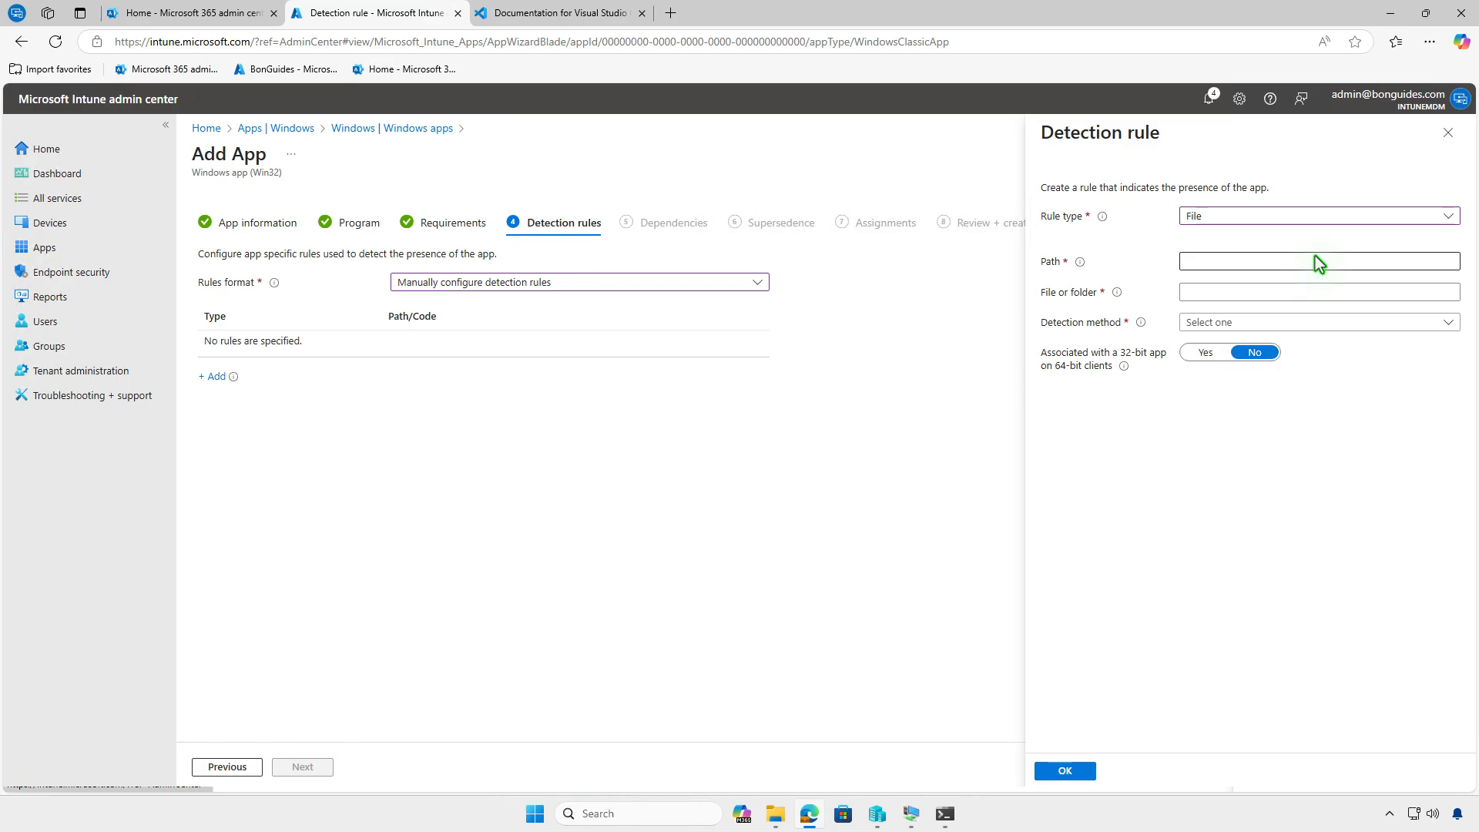
pyautogui.click(1315, 261)
pyautogui.write('%ProgramFiles%\\Microsoft VS Code')
pyautogui.press('Tab')
pyautogui.write('Code.exe')
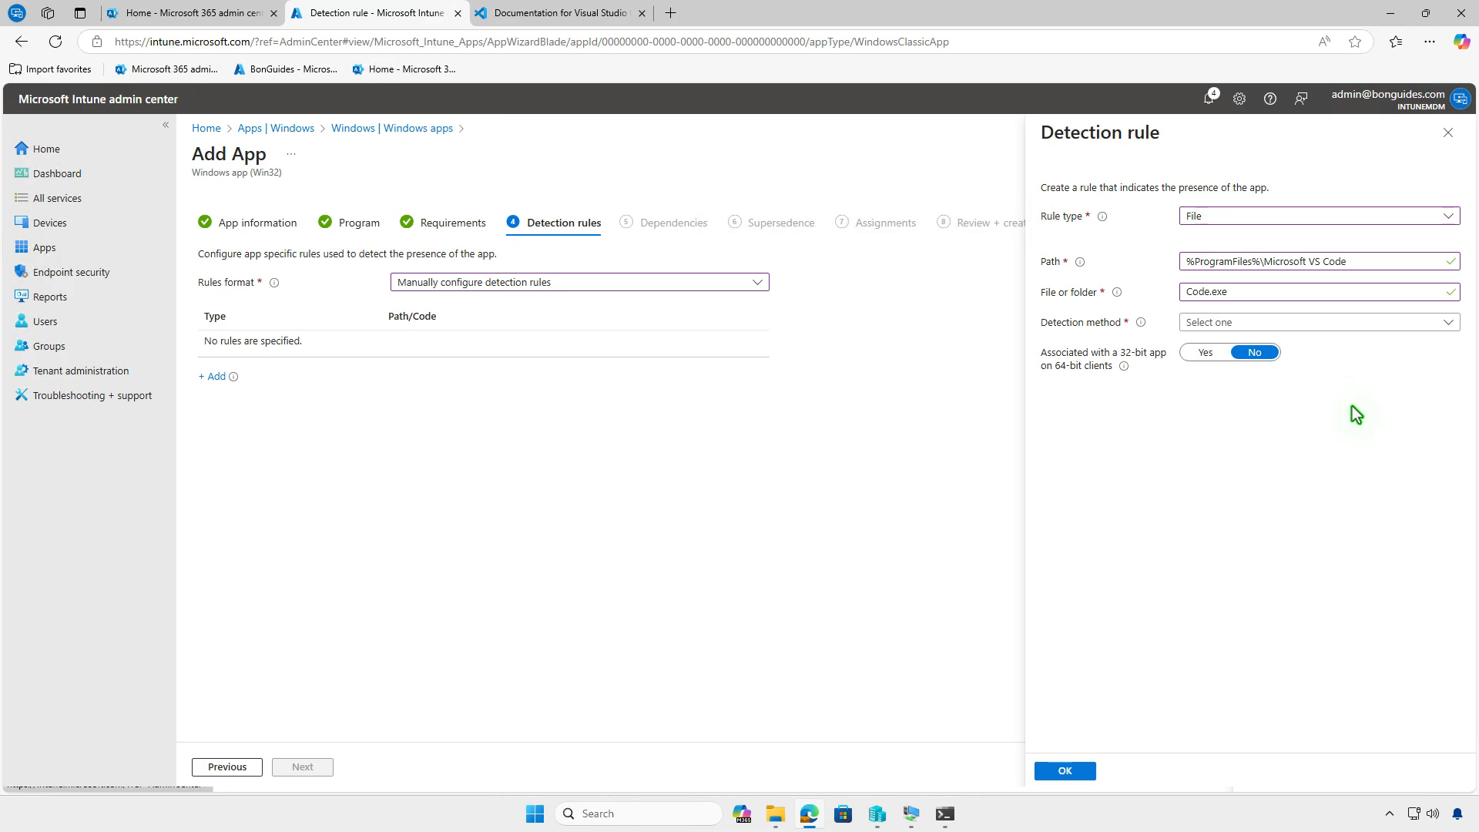
pyautogui.click(1345, 322)
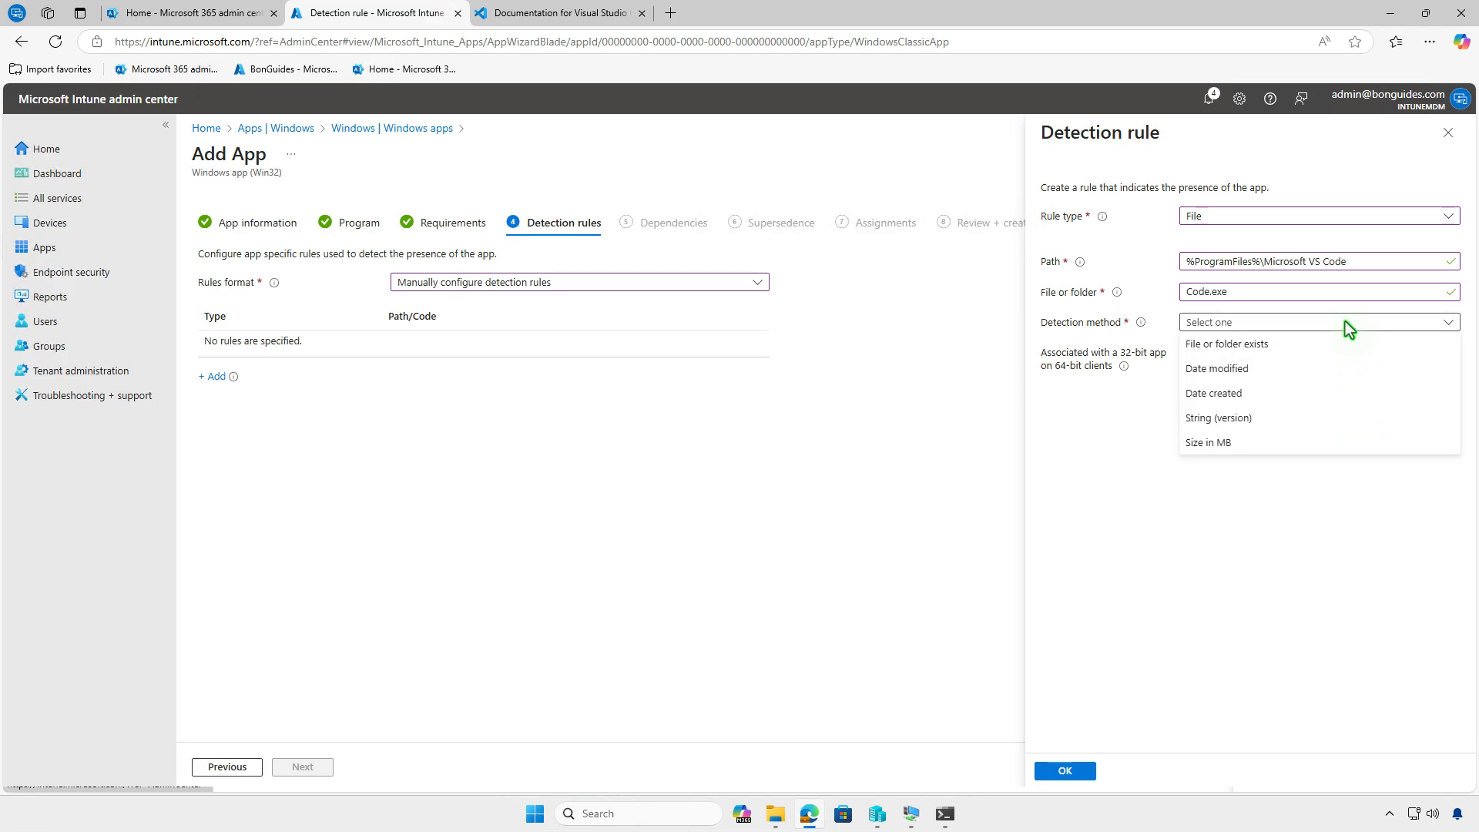
pyautogui.click(1346, 345)
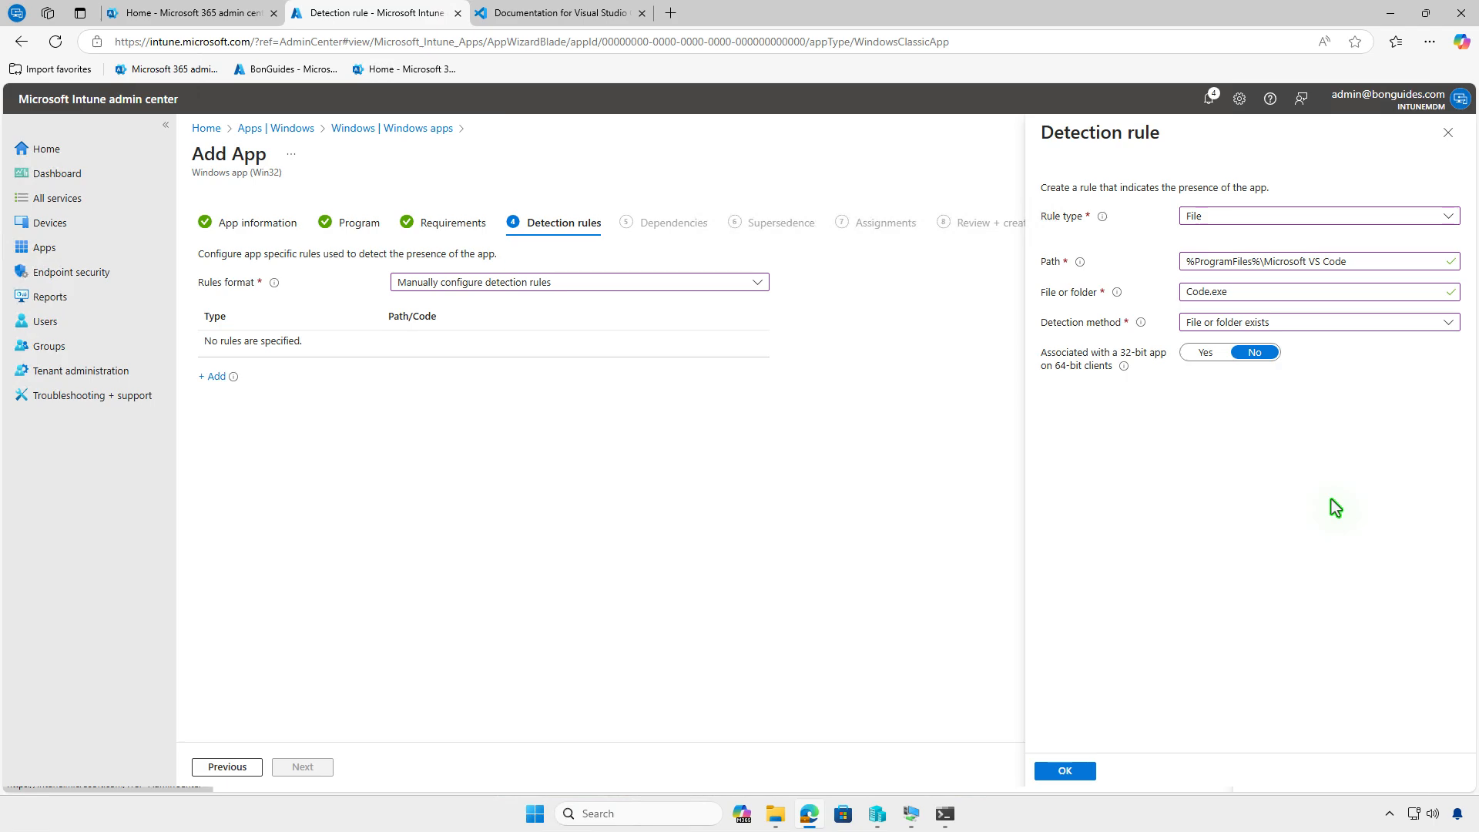
pyautogui.click(1065, 771)
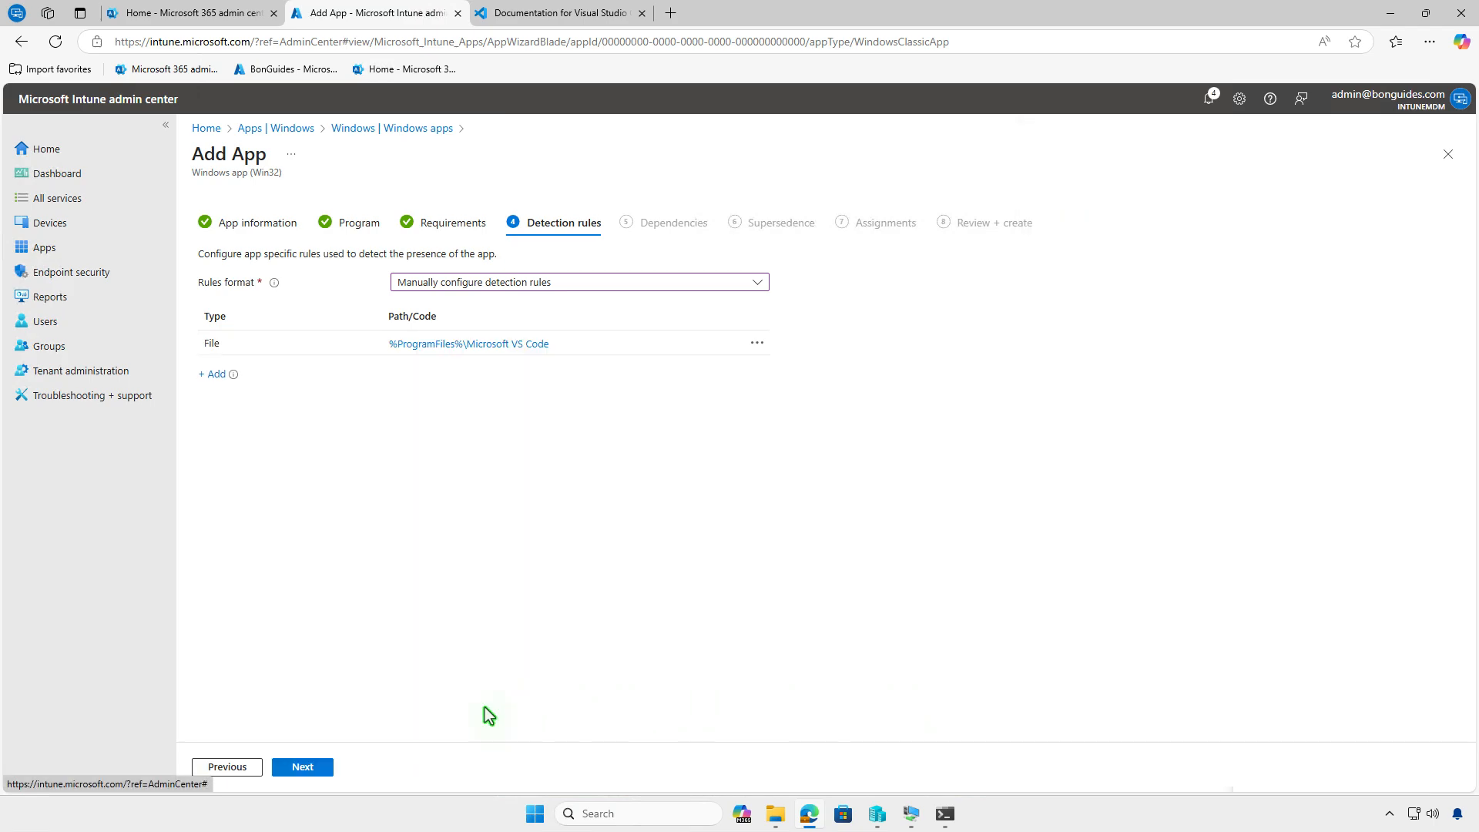
pyautogui.click(323, 767)
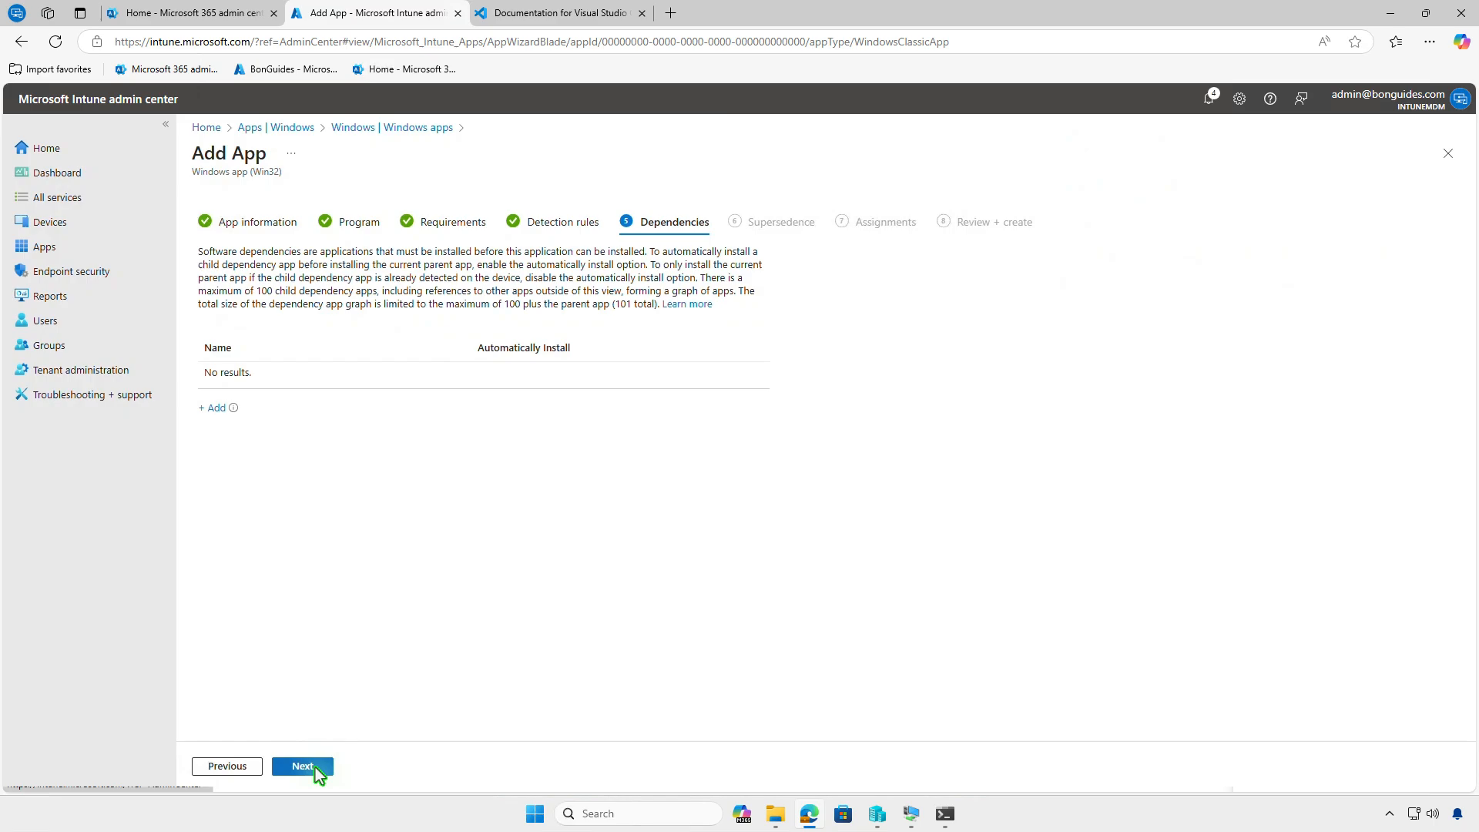
# Assign the app as required to the Test_Devices group, without dependencies or supersedence, and create it.
pyautogui.click(318, 771)
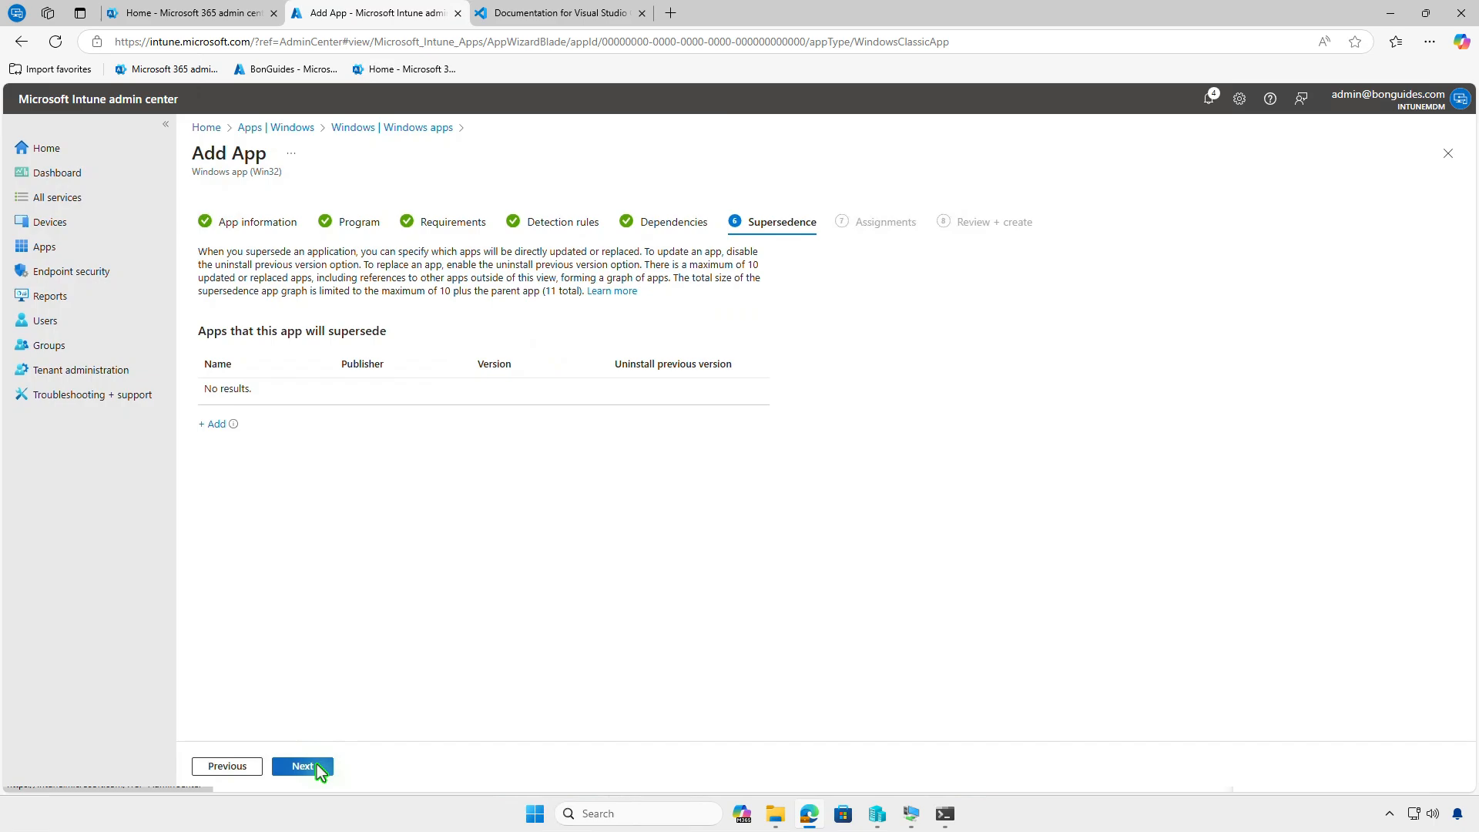
pyautogui.click(317, 764)
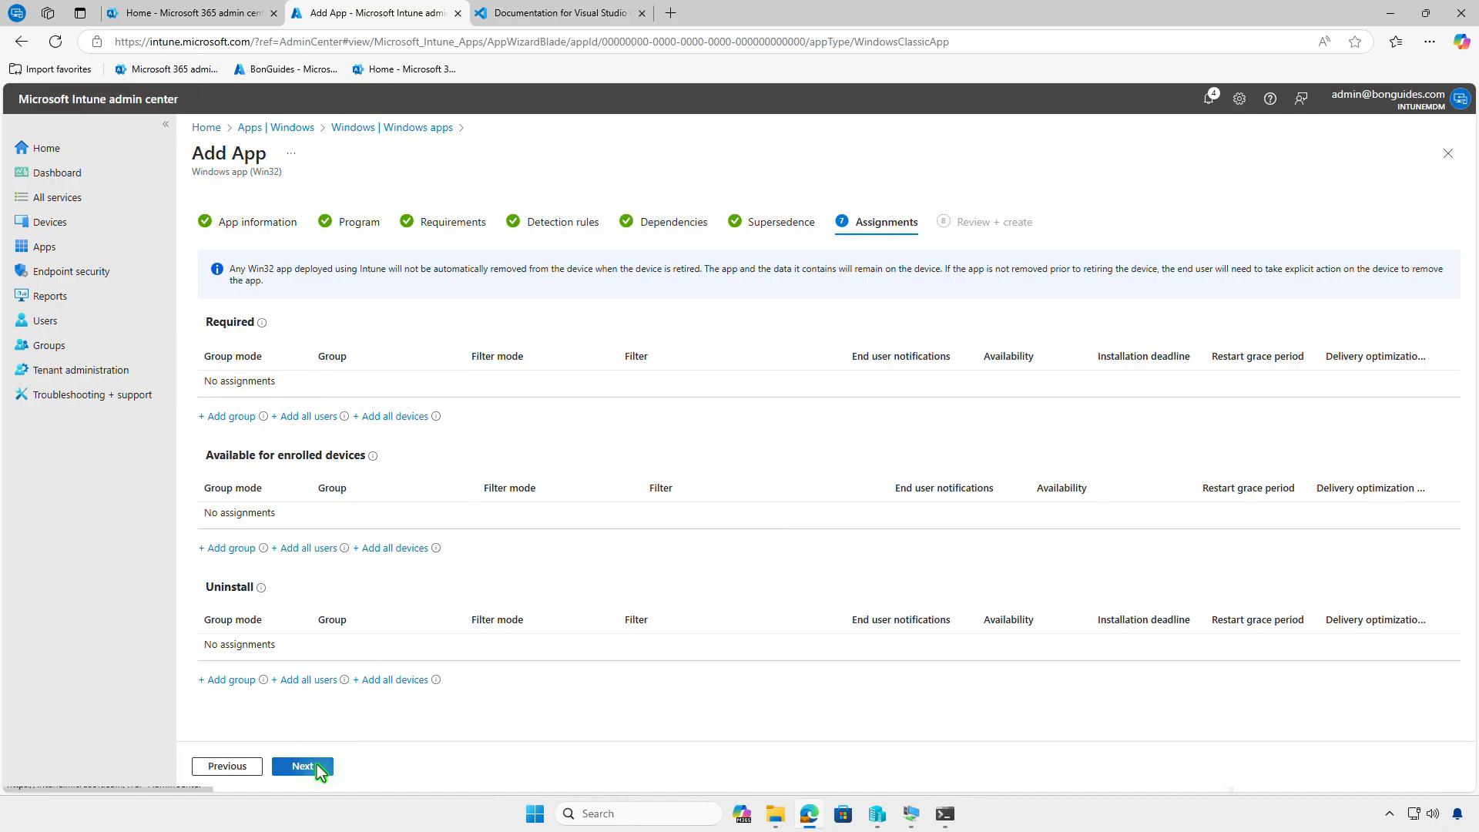
pyautogui.click(246, 423)
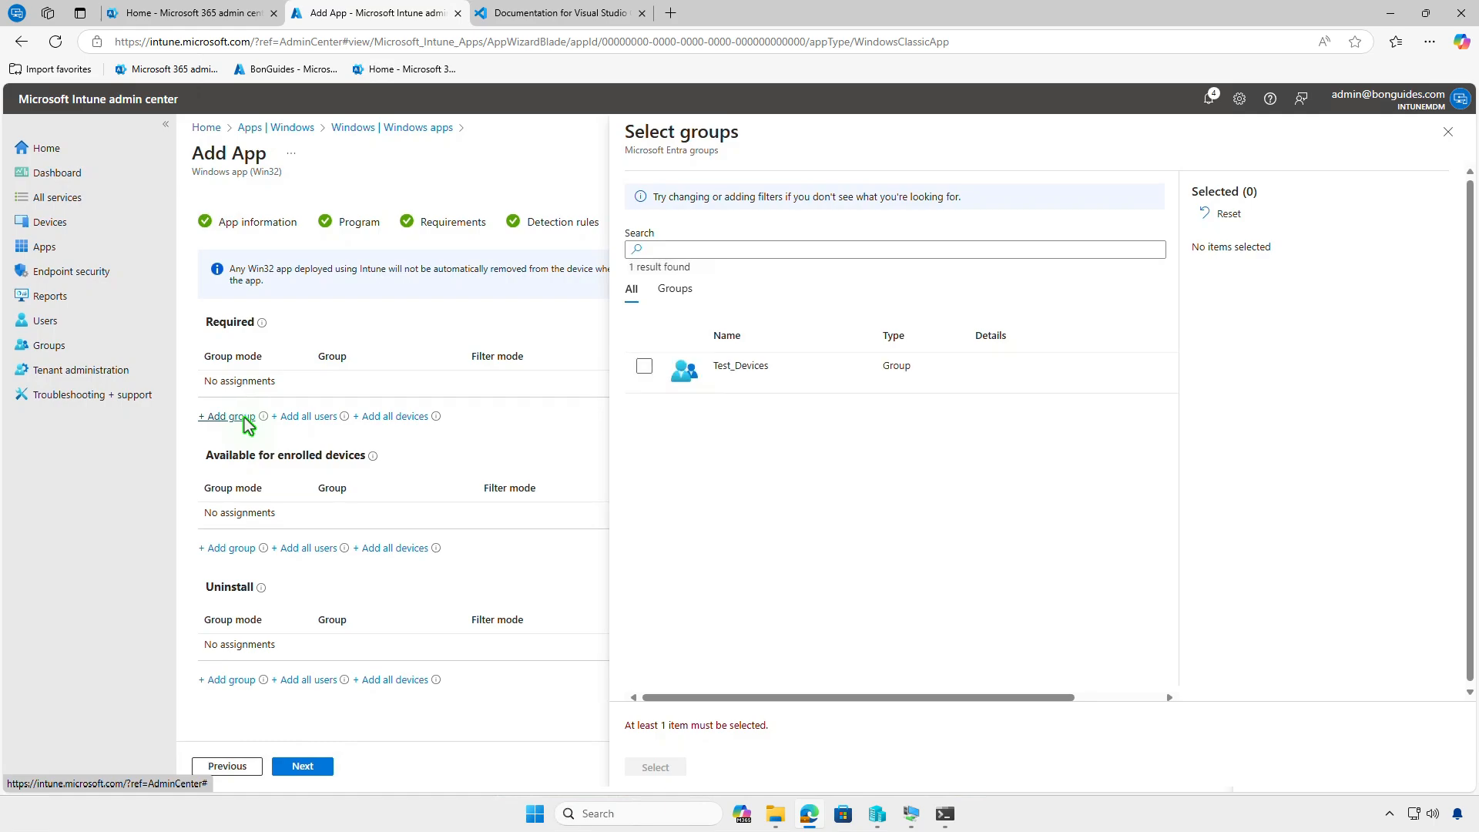
pyautogui.click(644, 367)
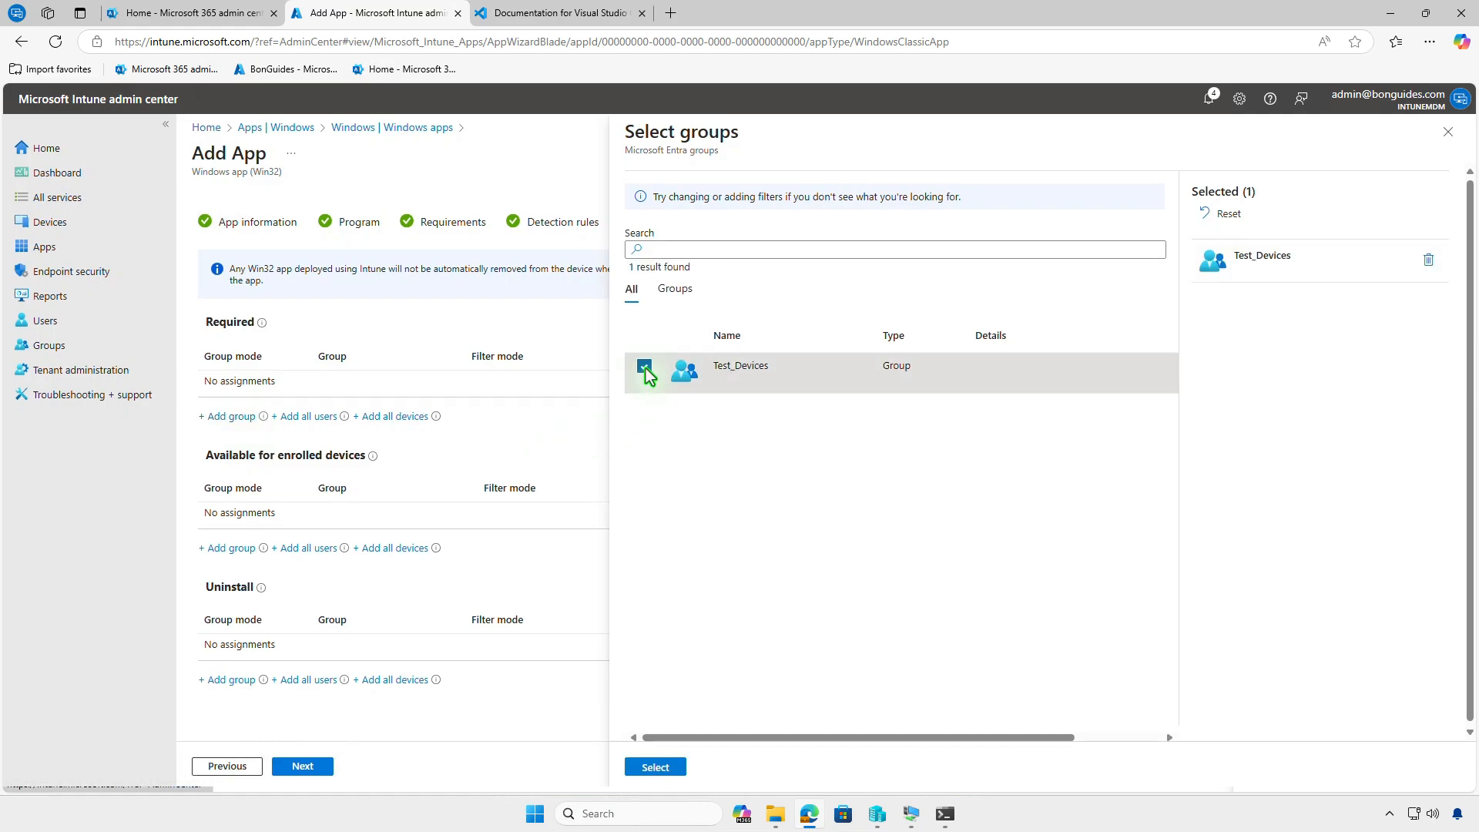
pyautogui.click(661, 768)
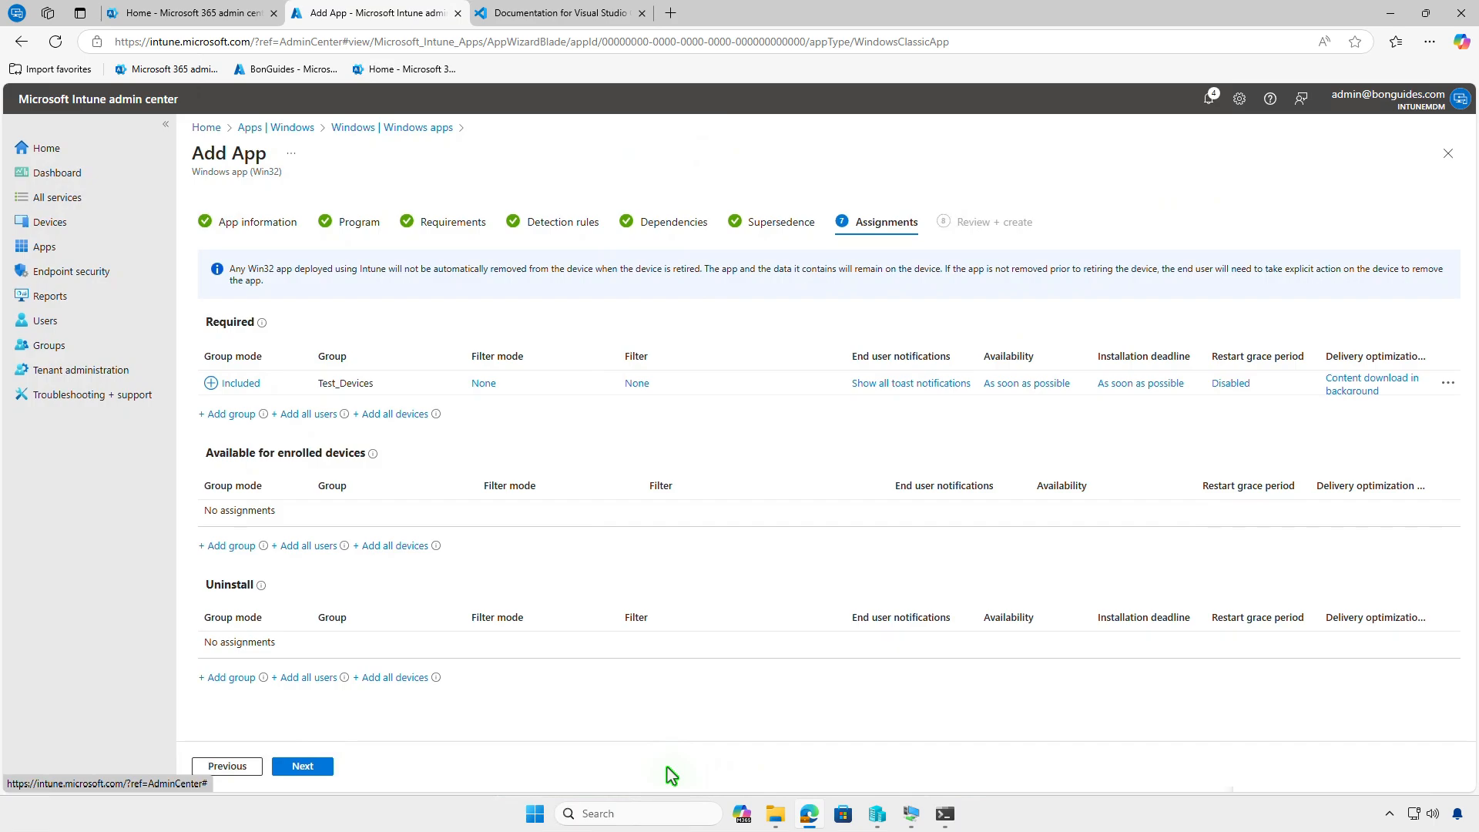
pyautogui.click(895, 385)
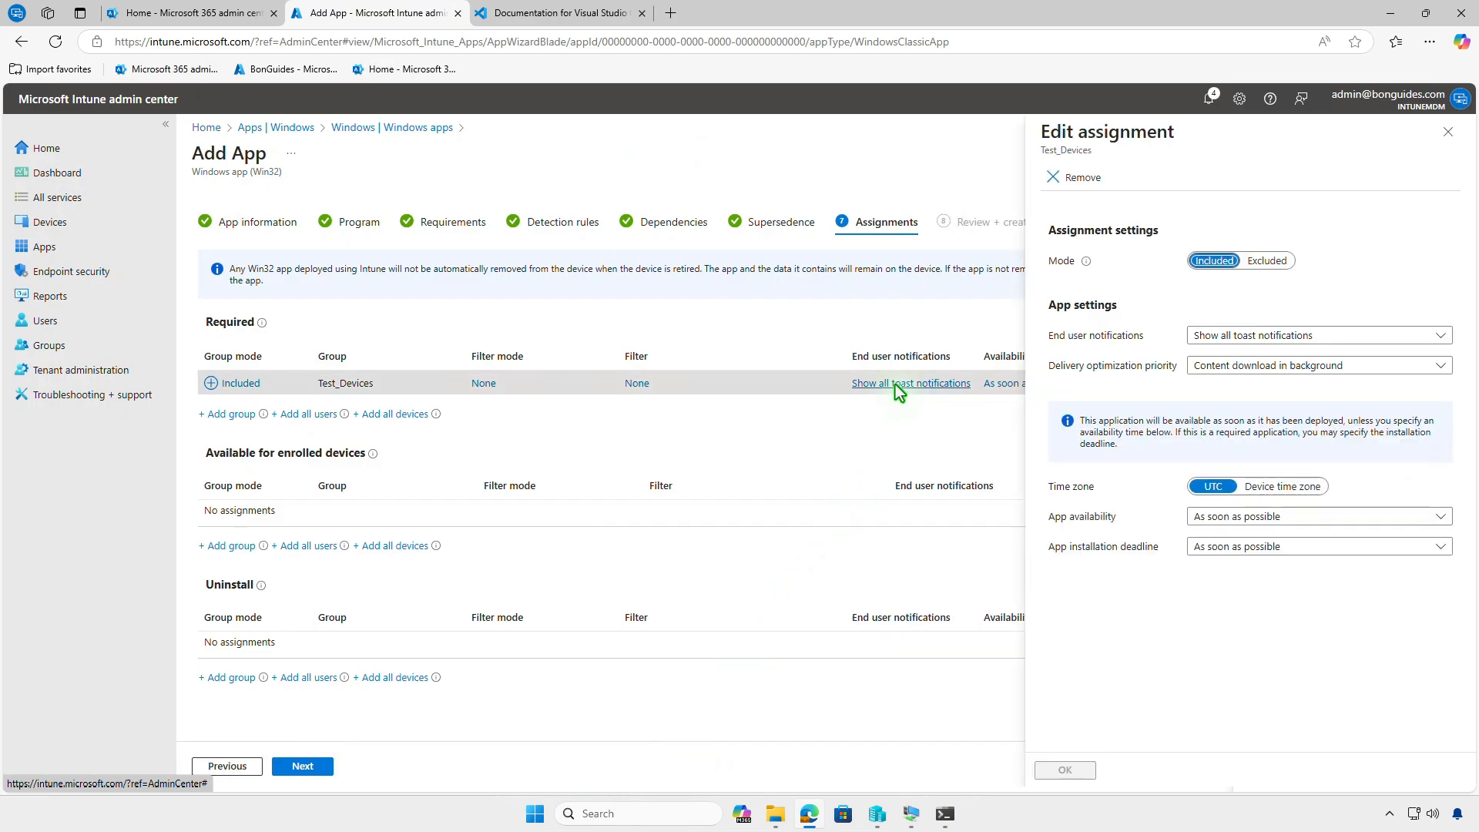
pyautogui.click(1447, 134)
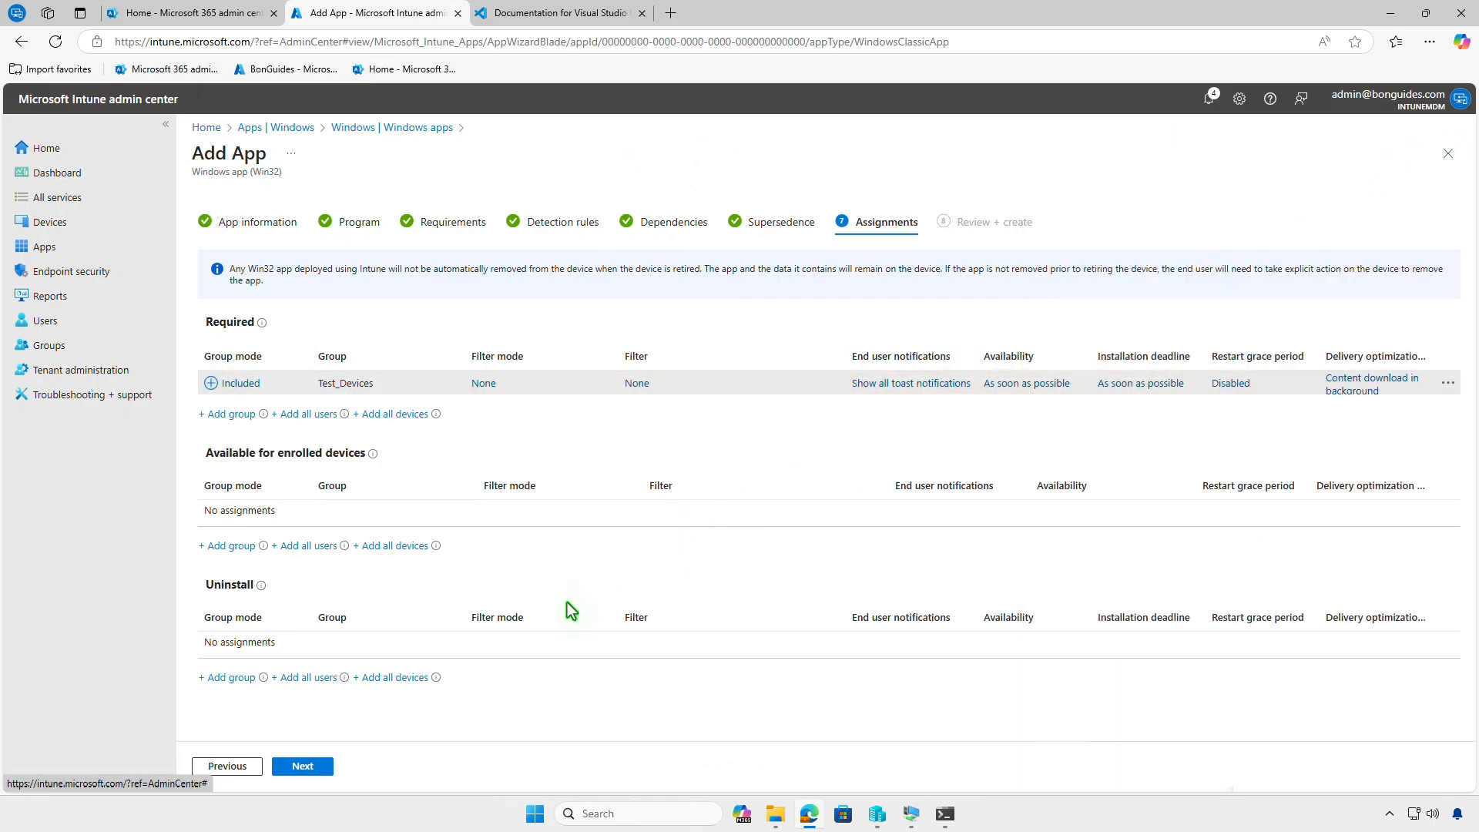
pyautogui.click(302, 767)
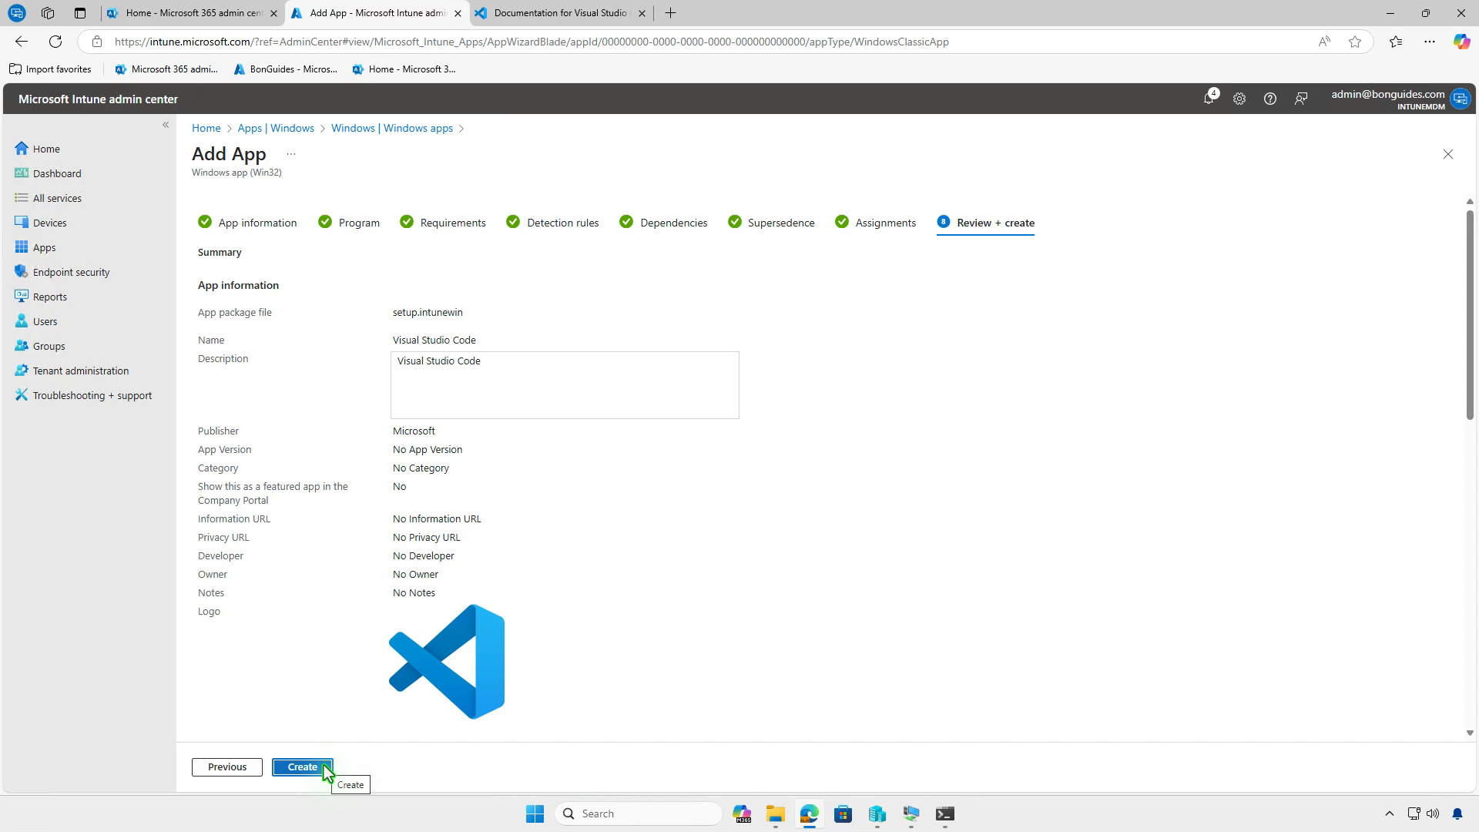
pyautogui.click(325, 768)
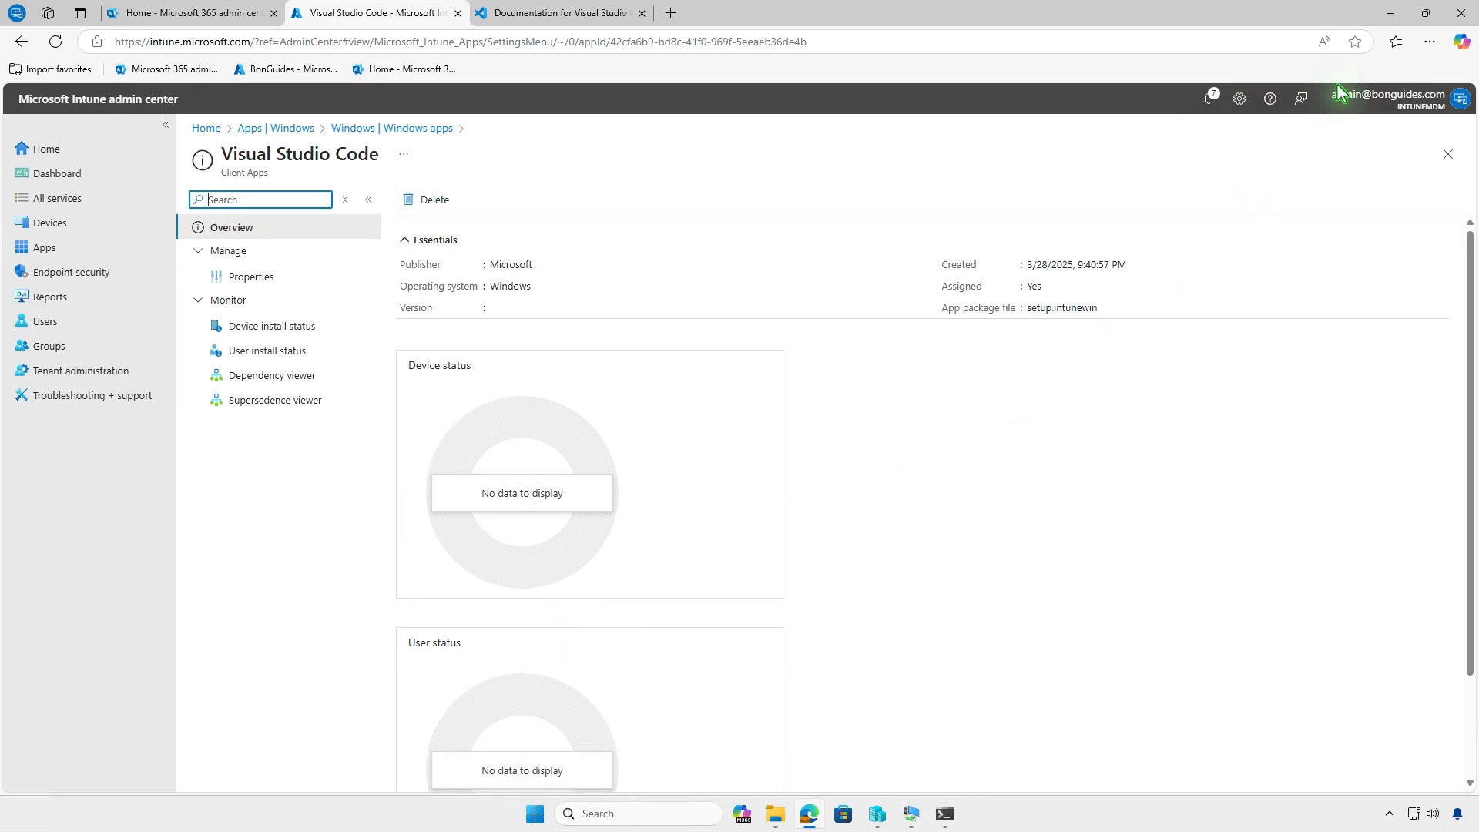
# Switch to the WIN10 virtual machine and open its "Access work or school" account settings.
pyautogui.click(1390, 13)
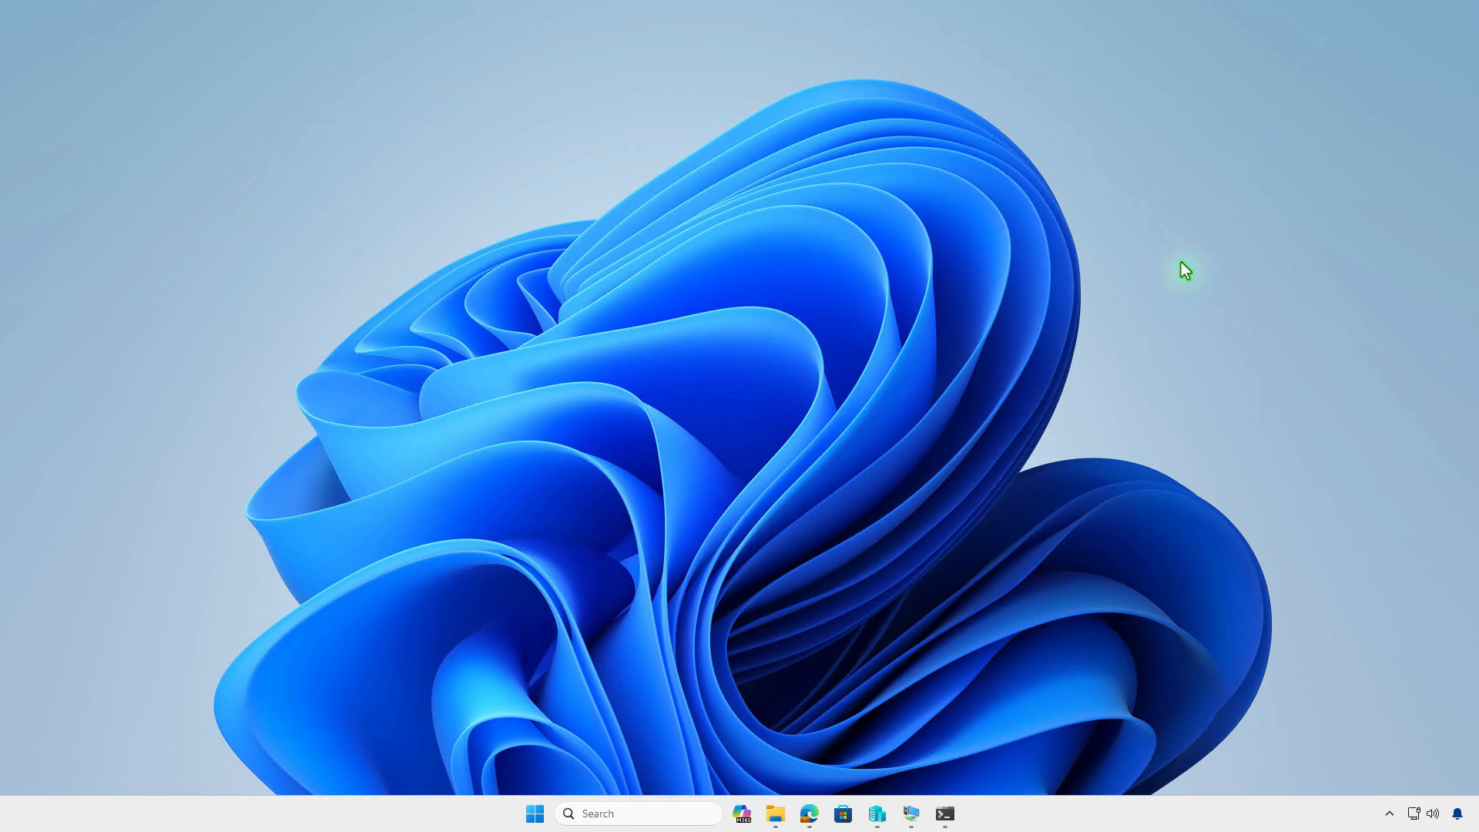
pyautogui.click(917, 815)
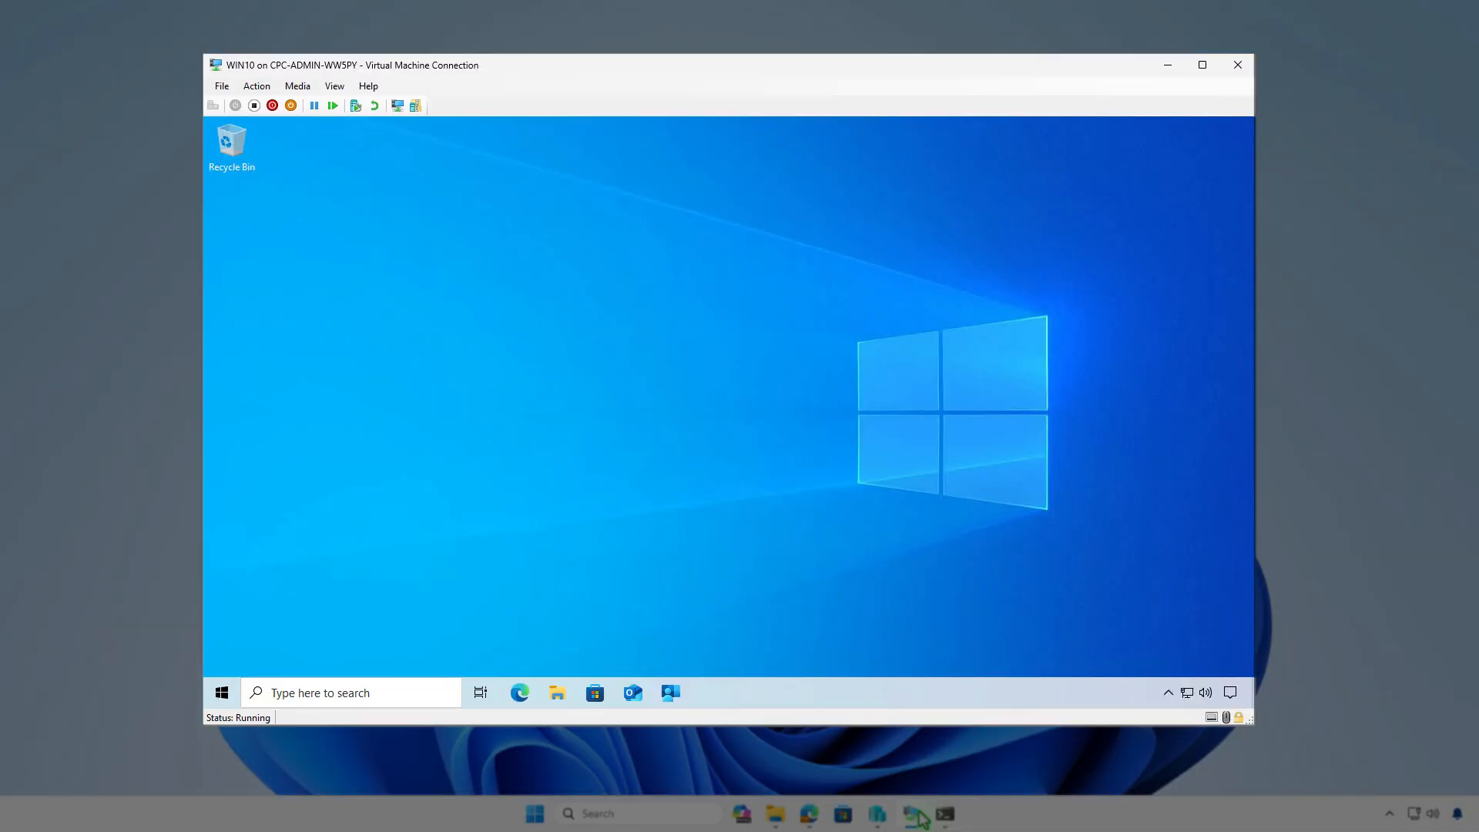
pyautogui.click(222, 693)
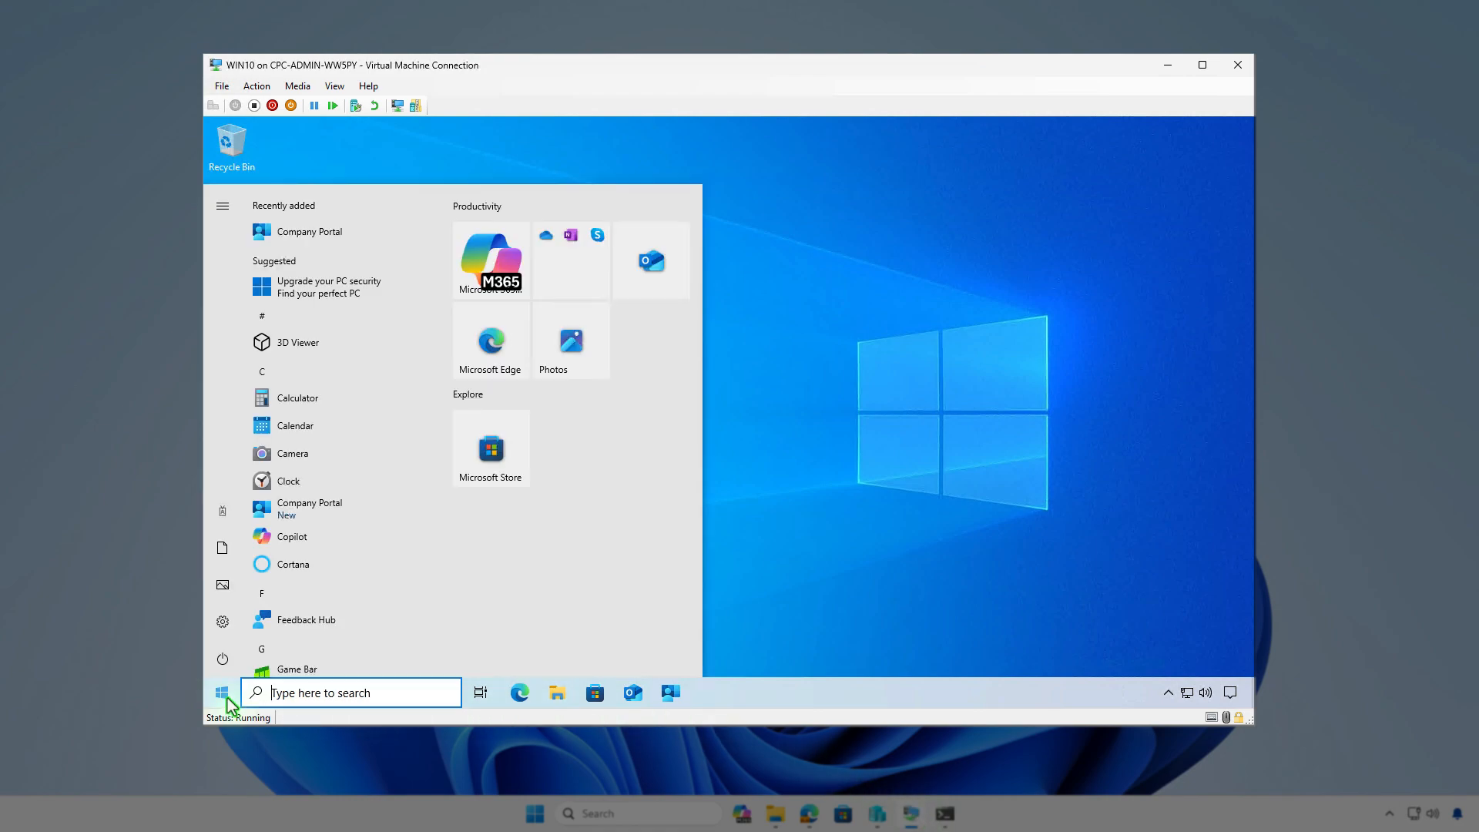
pyautogui.click(225, 514)
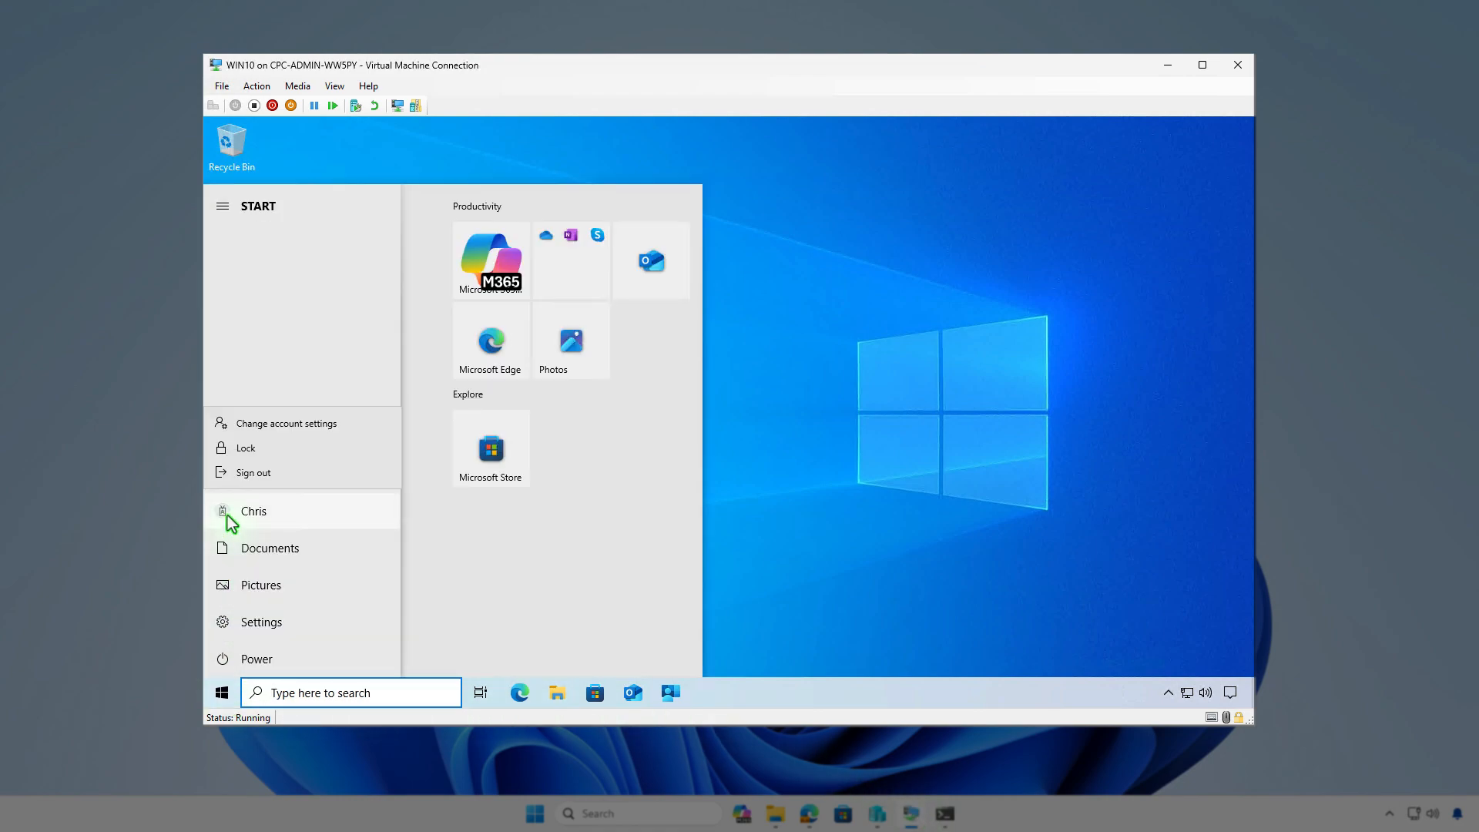
pyautogui.click(343, 425)
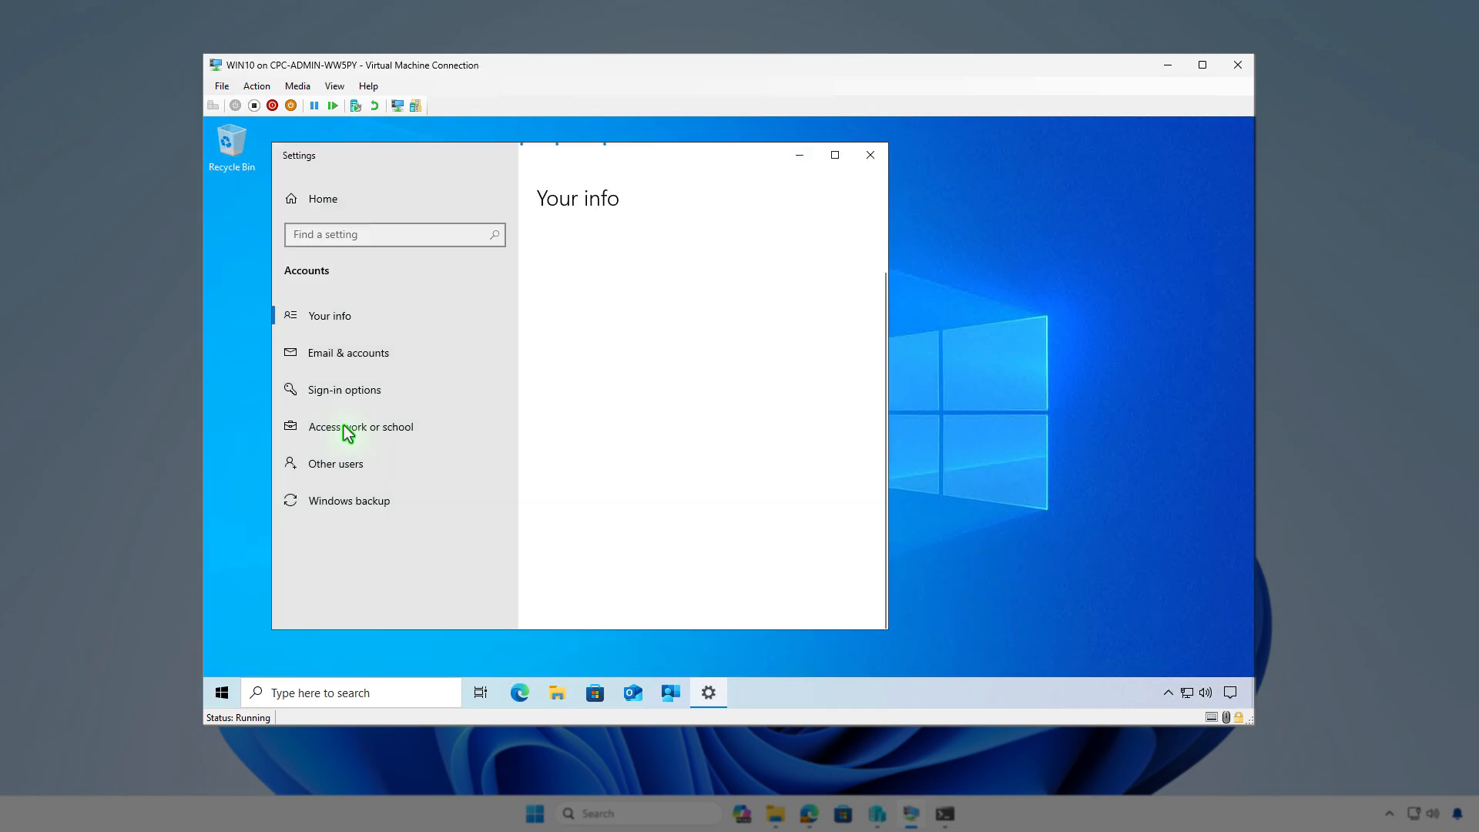
pyautogui.click(437, 427)
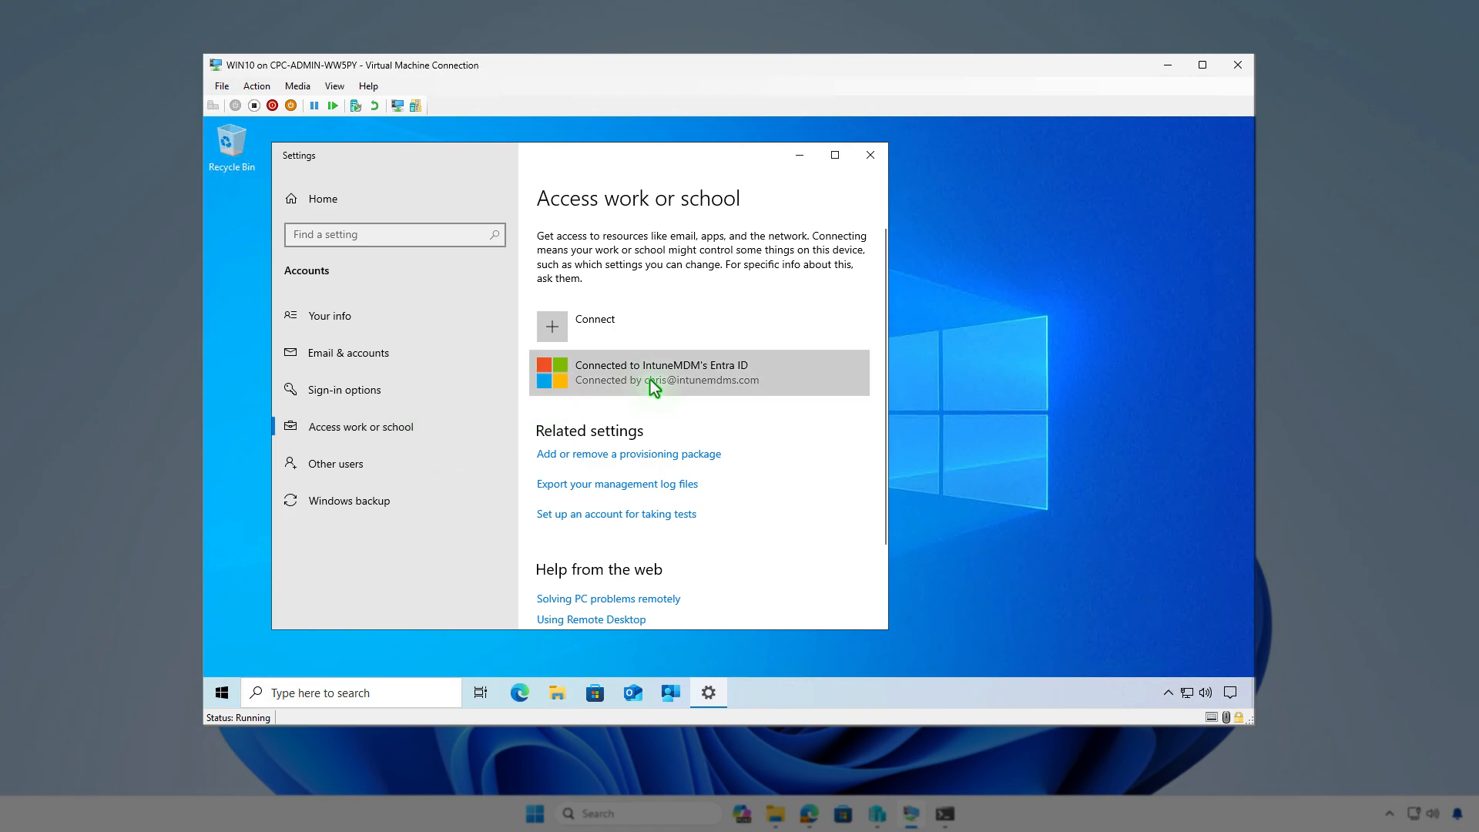
# Examine the device sync status in the details of the IntuneMDM Entra ID connection, then minimize the settings.
pyautogui.click(651, 382)
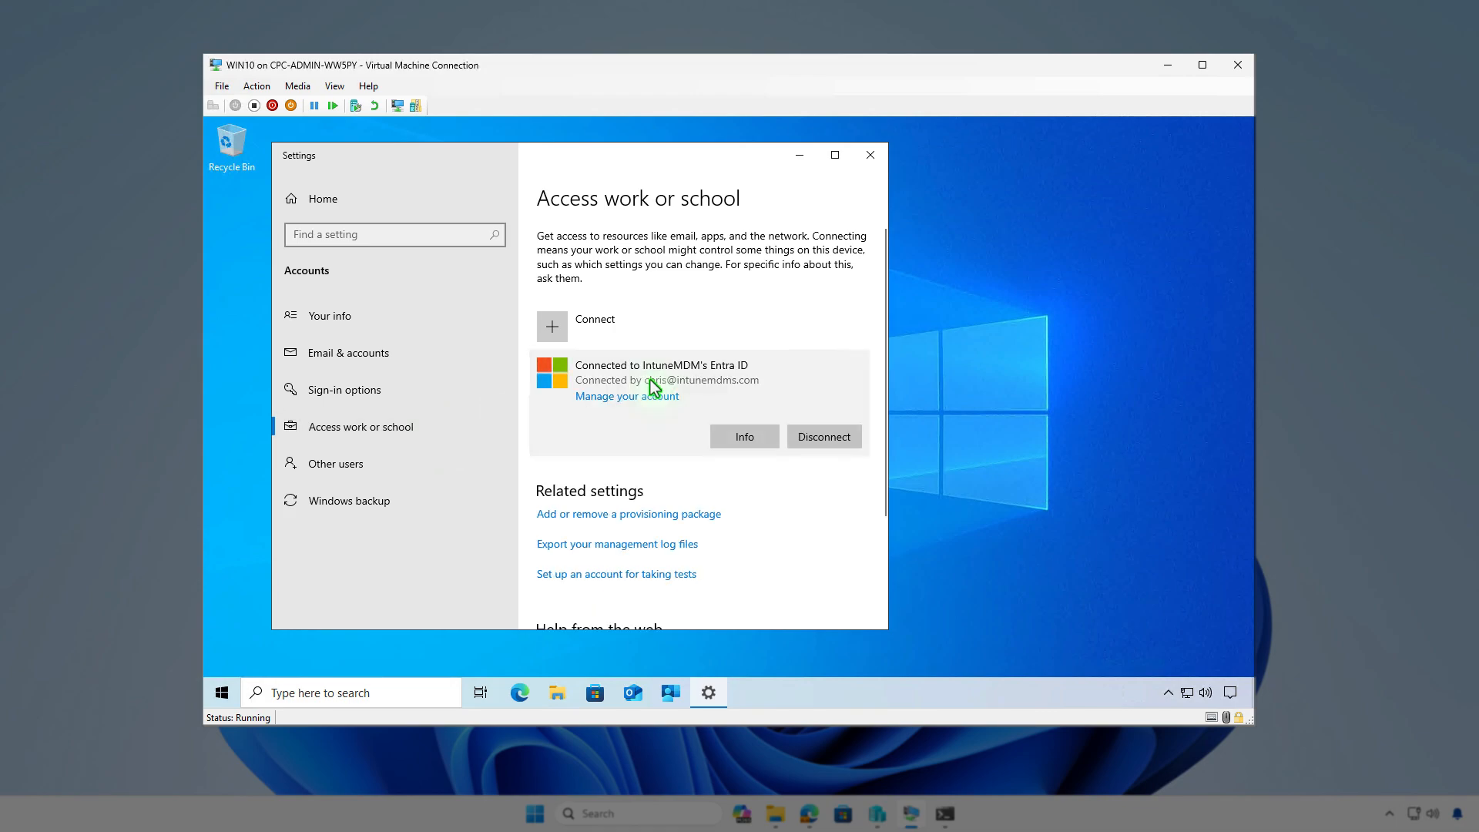
pyautogui.click(750, 441)
pyautogui.scroll(-5, 759, 434)
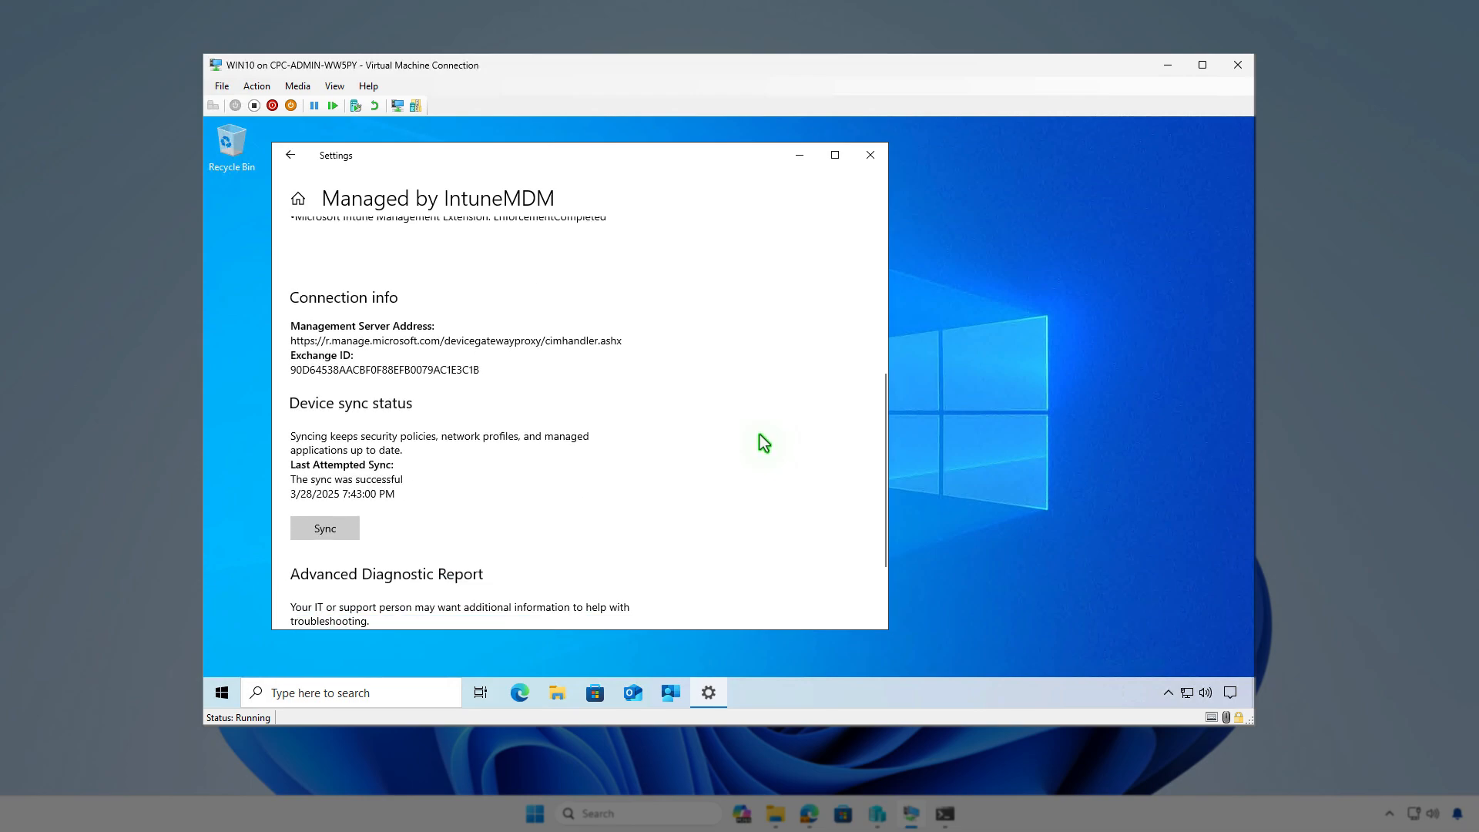
pyautogui.scroll(-2, 763, 443)
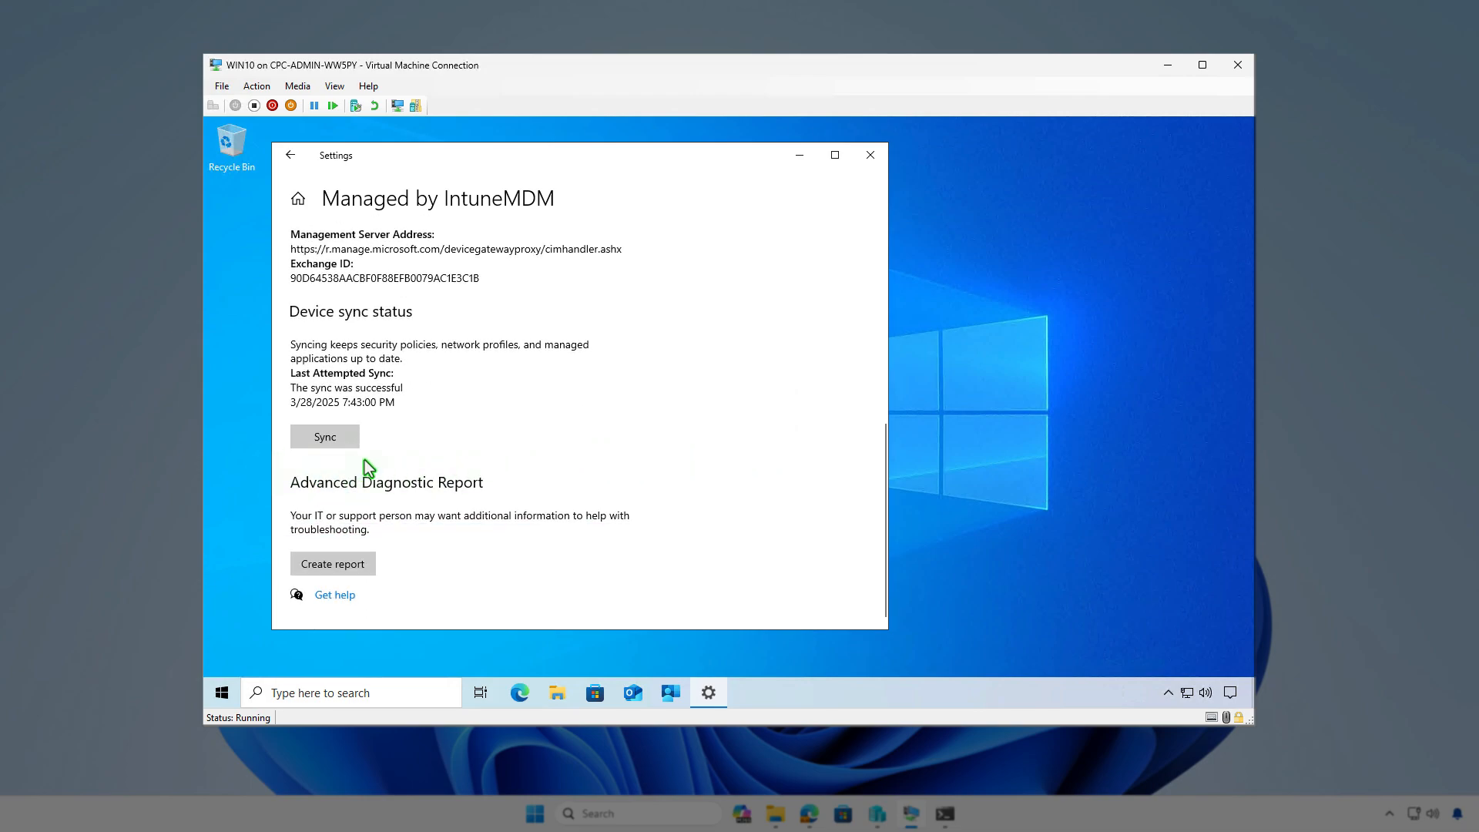
pyautogui.click(800, 156)
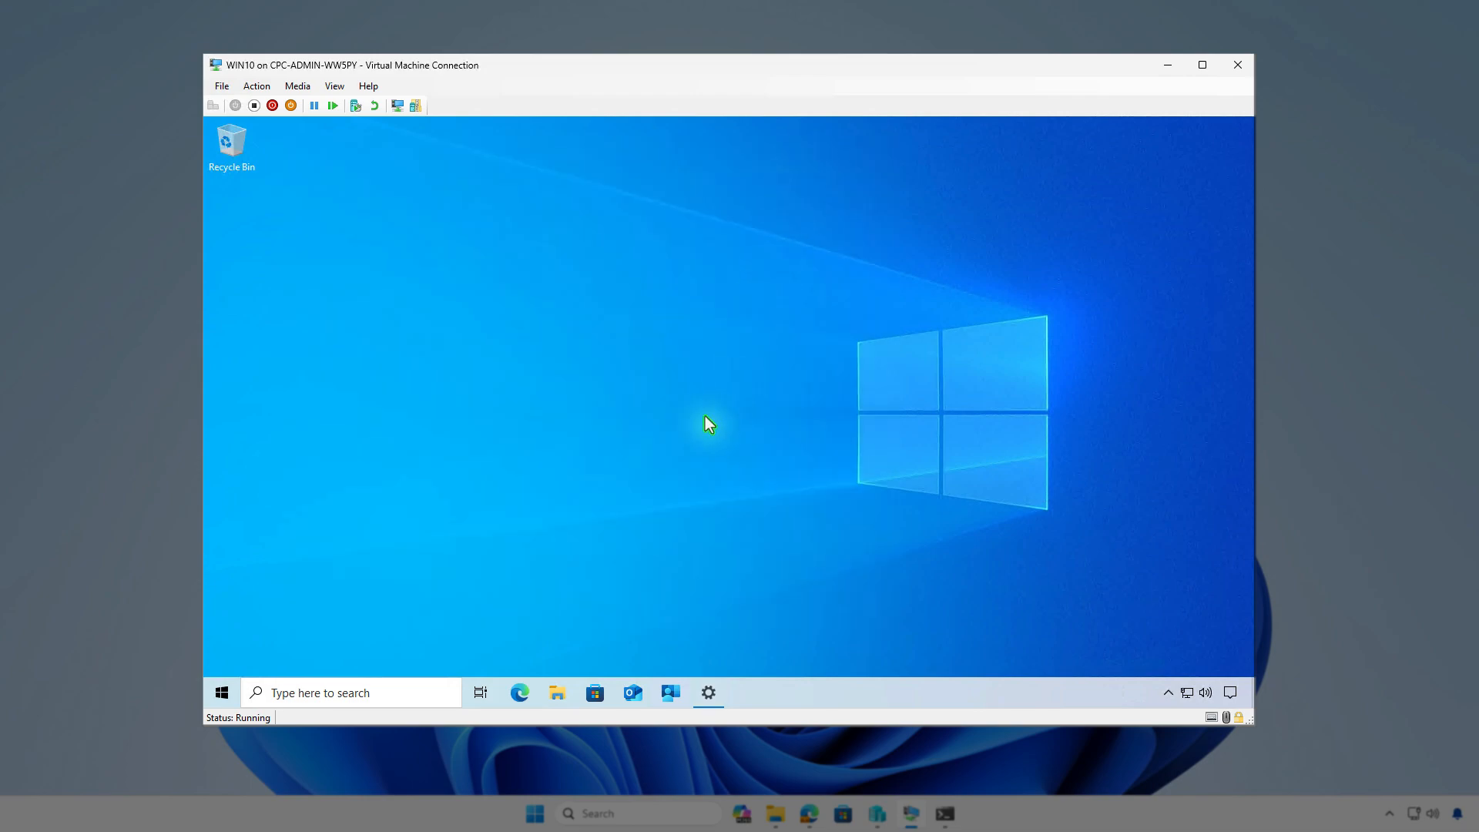
# Sync the device from the Company Portal settings and check the Intune software distribution notifications.
pyautogui.click(662, 692)
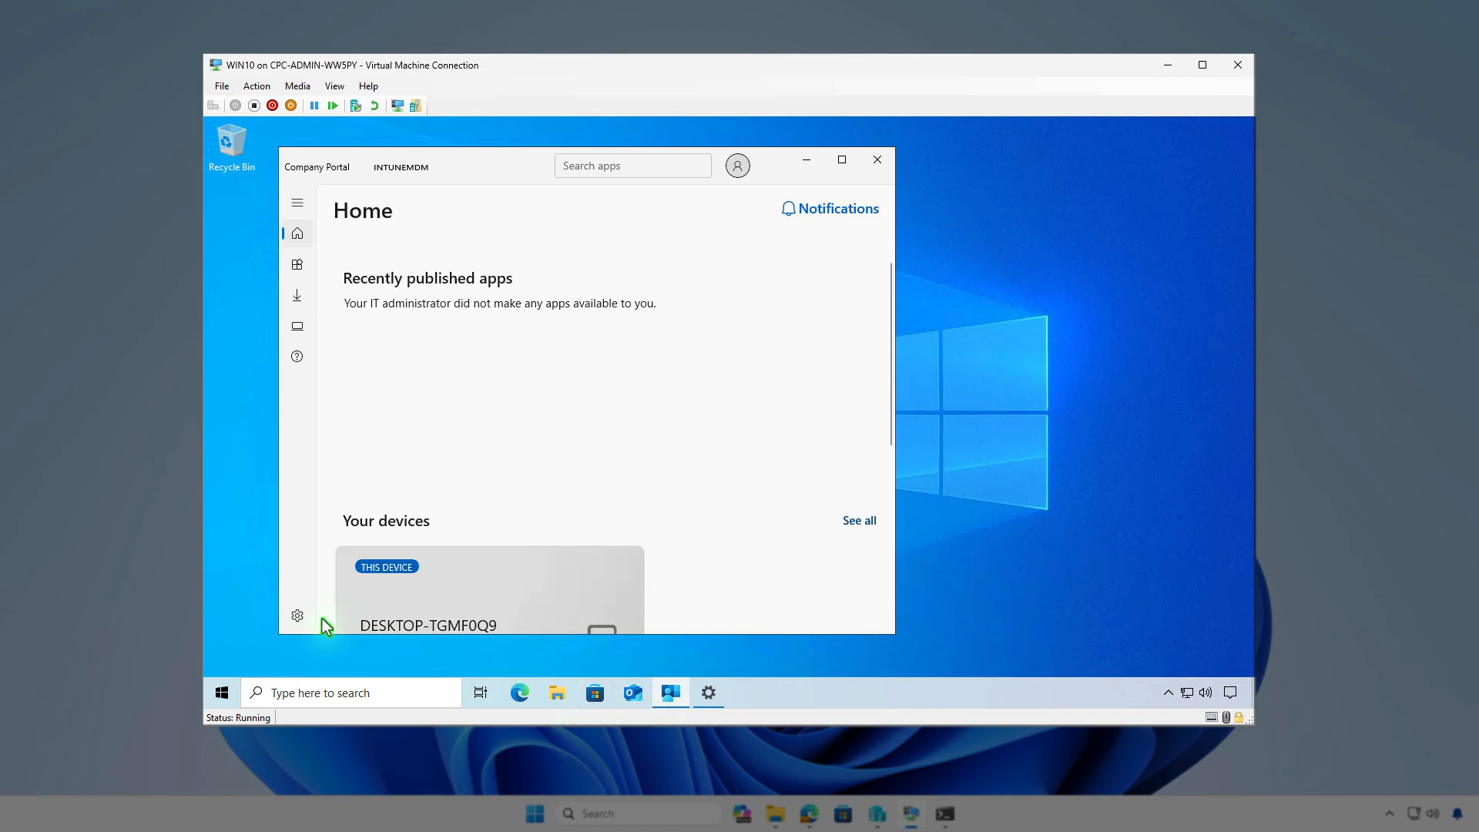
pyautogui.click(302, 617)
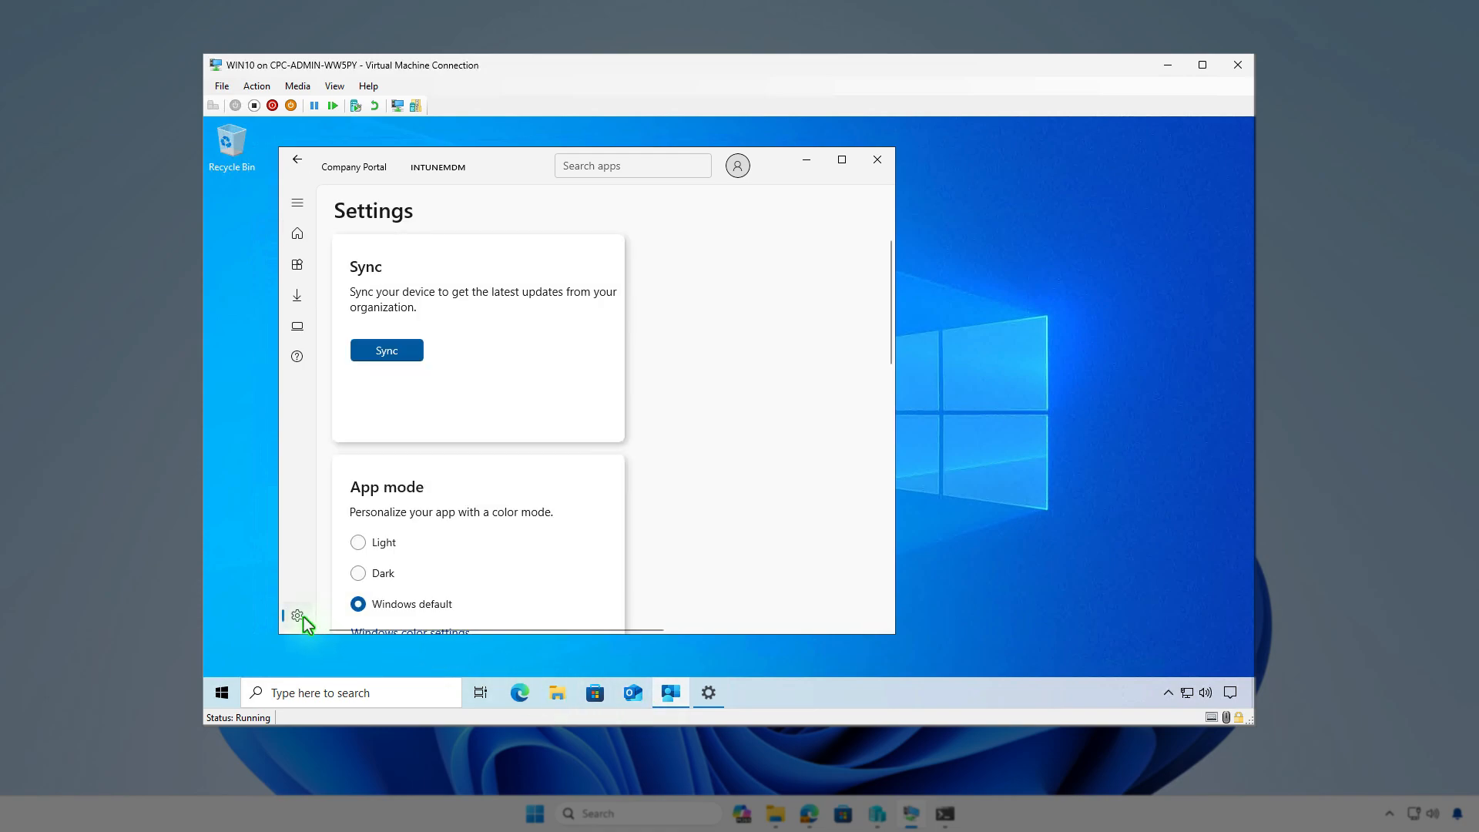
pyautogui.click(410, 358)
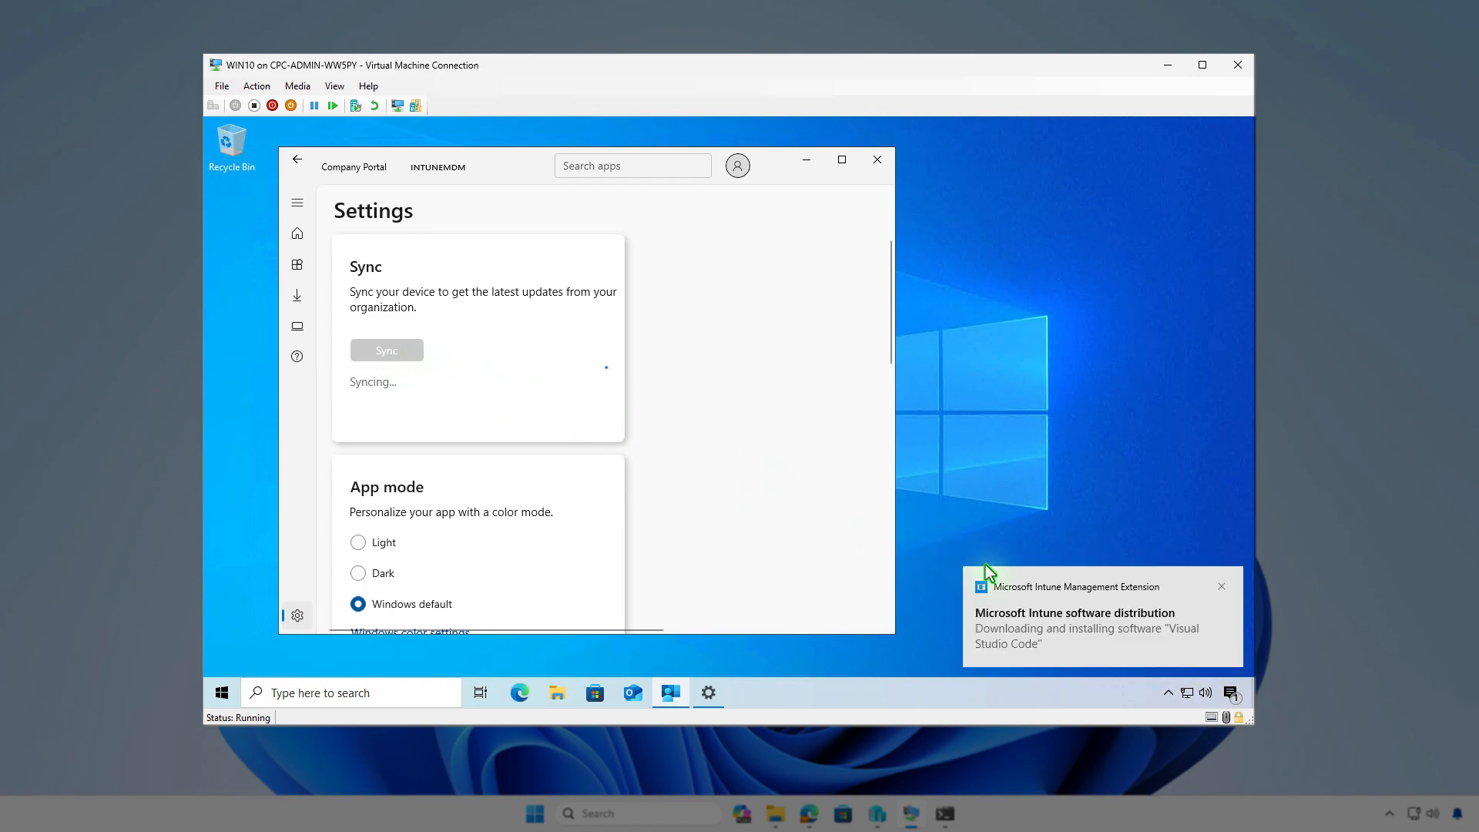
pyautogui.click(1230, 693)
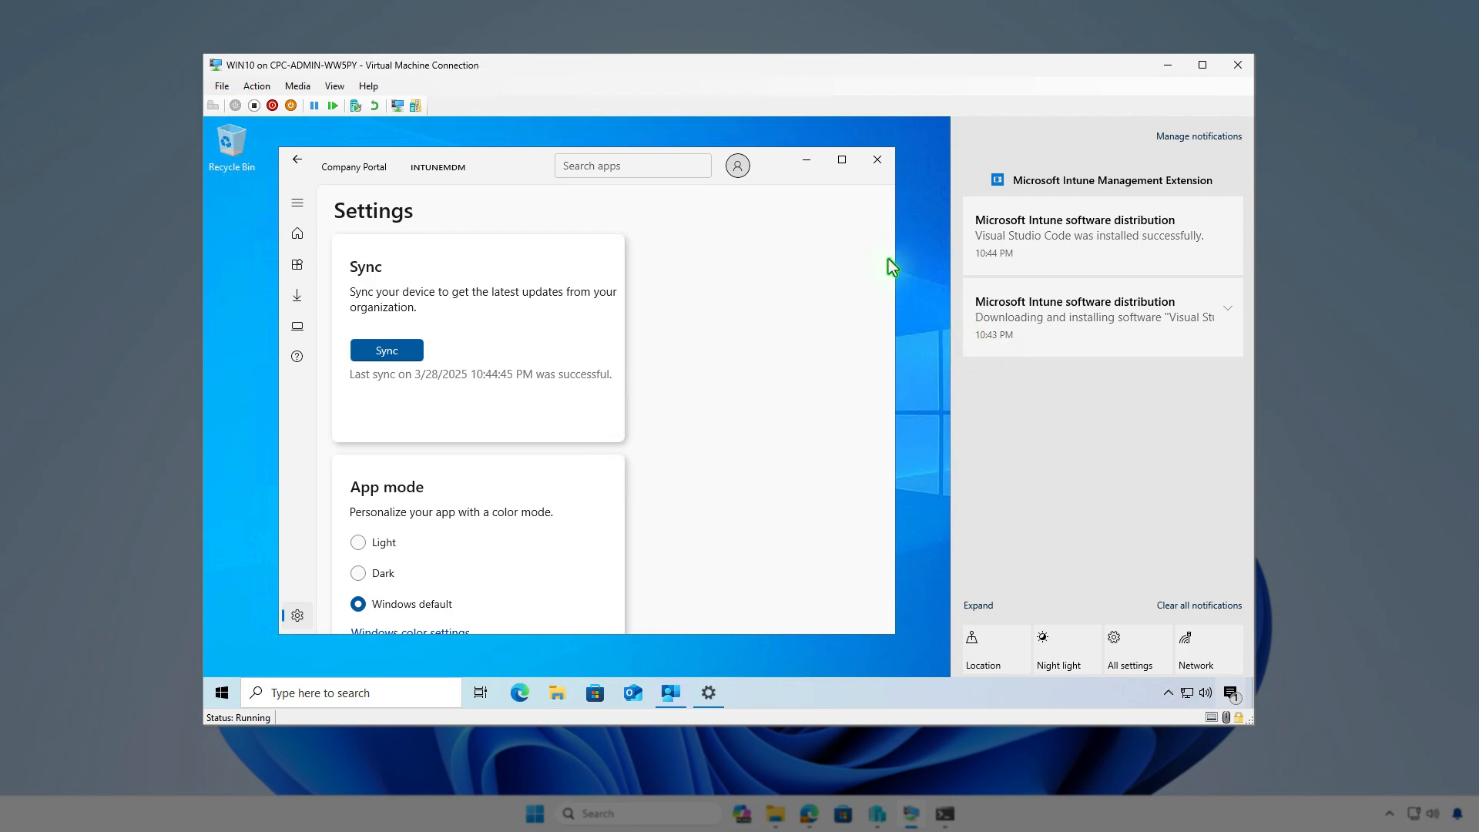
pyautogui.click(806, 163)
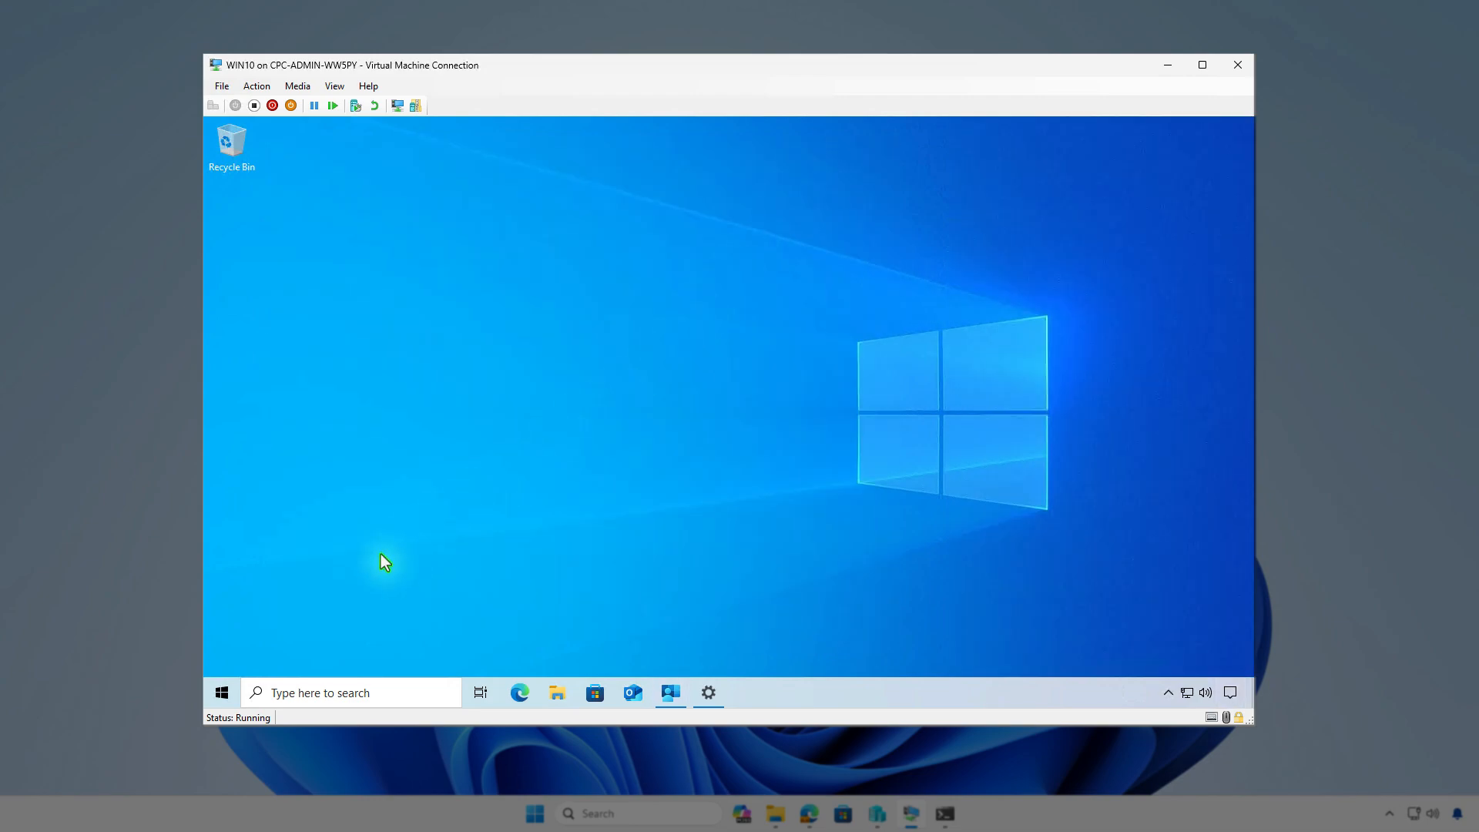
# Search the WIN10 machine's installed apps for "vis" to check for Visual Studio Code, then minimize the virtual machine window.
pyautogui.rightClick(221, 696)
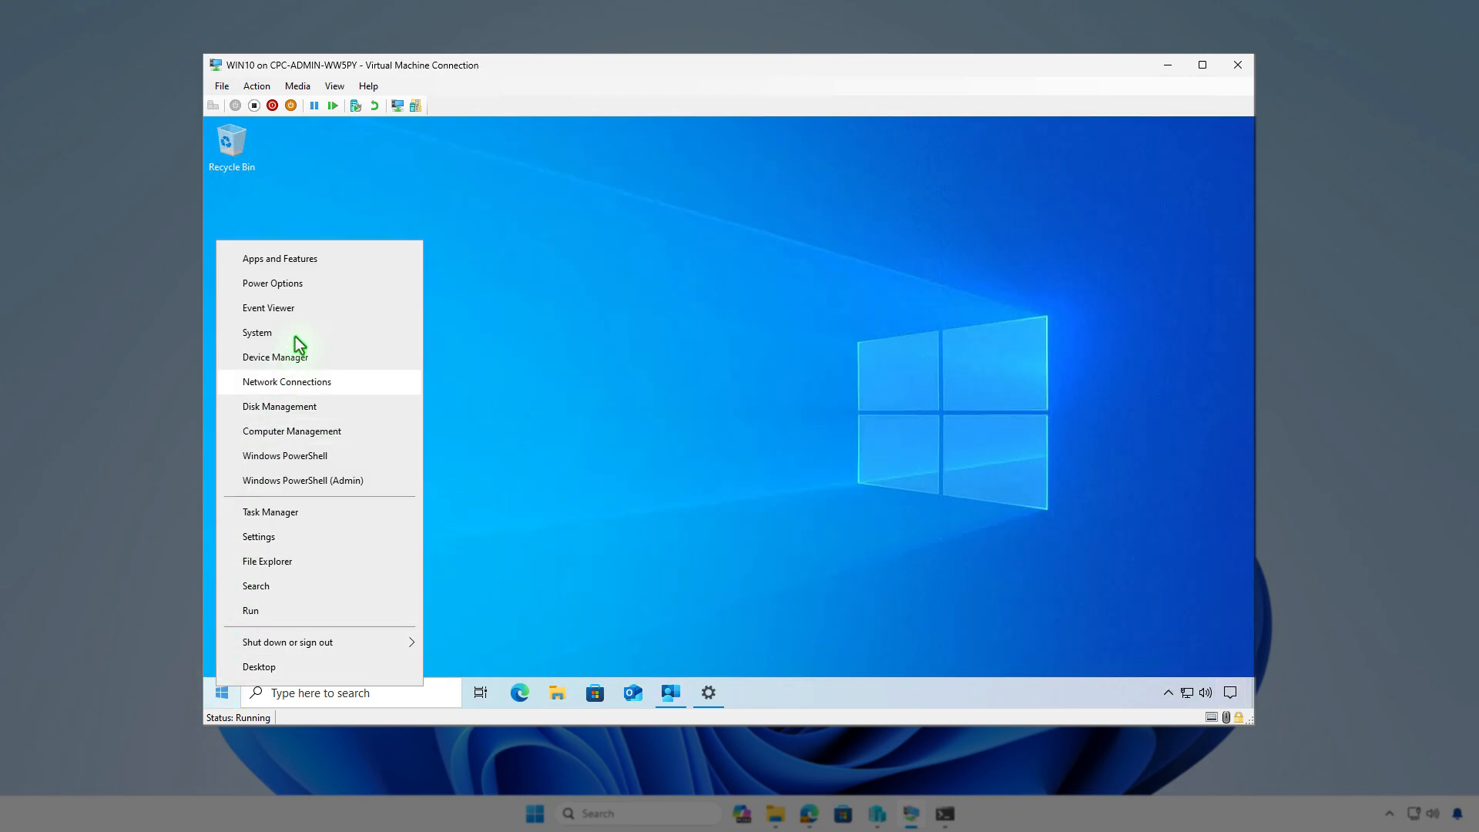
pyautogui.click(317, 262)
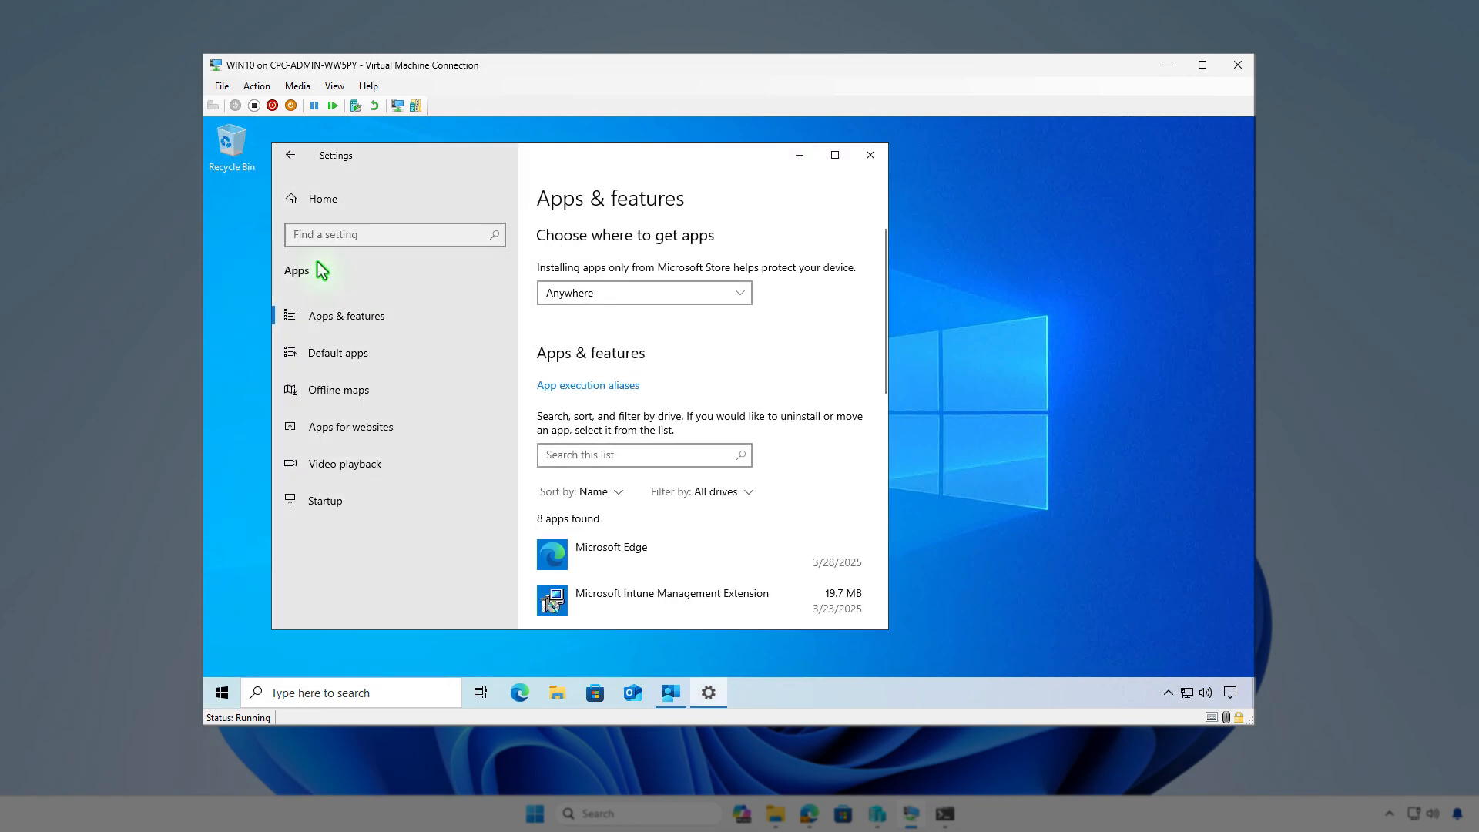
pyautogui.click(633, 458)
pyautogui.write('vis')
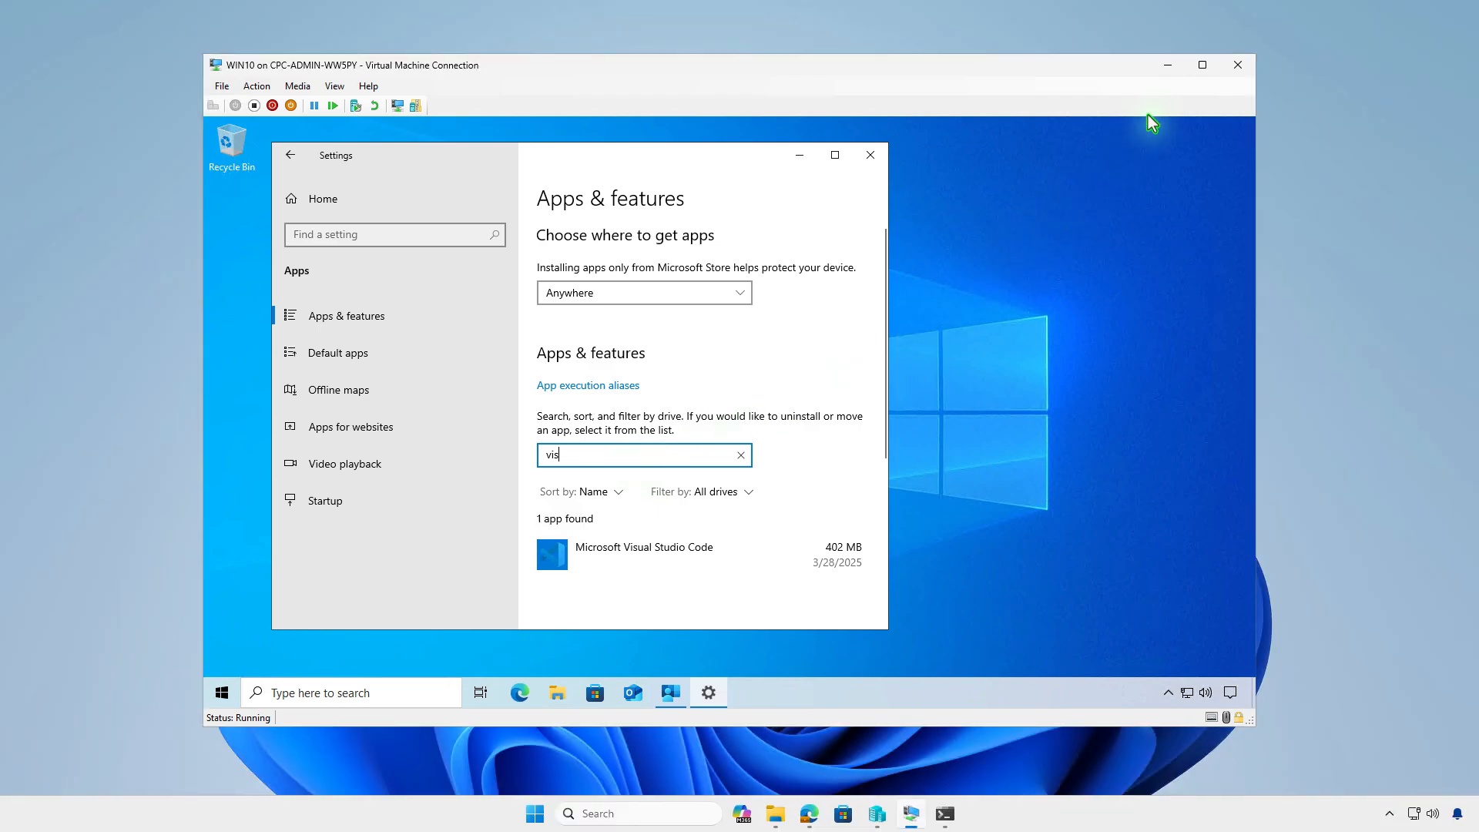
pyautogui.click(1165, 71)
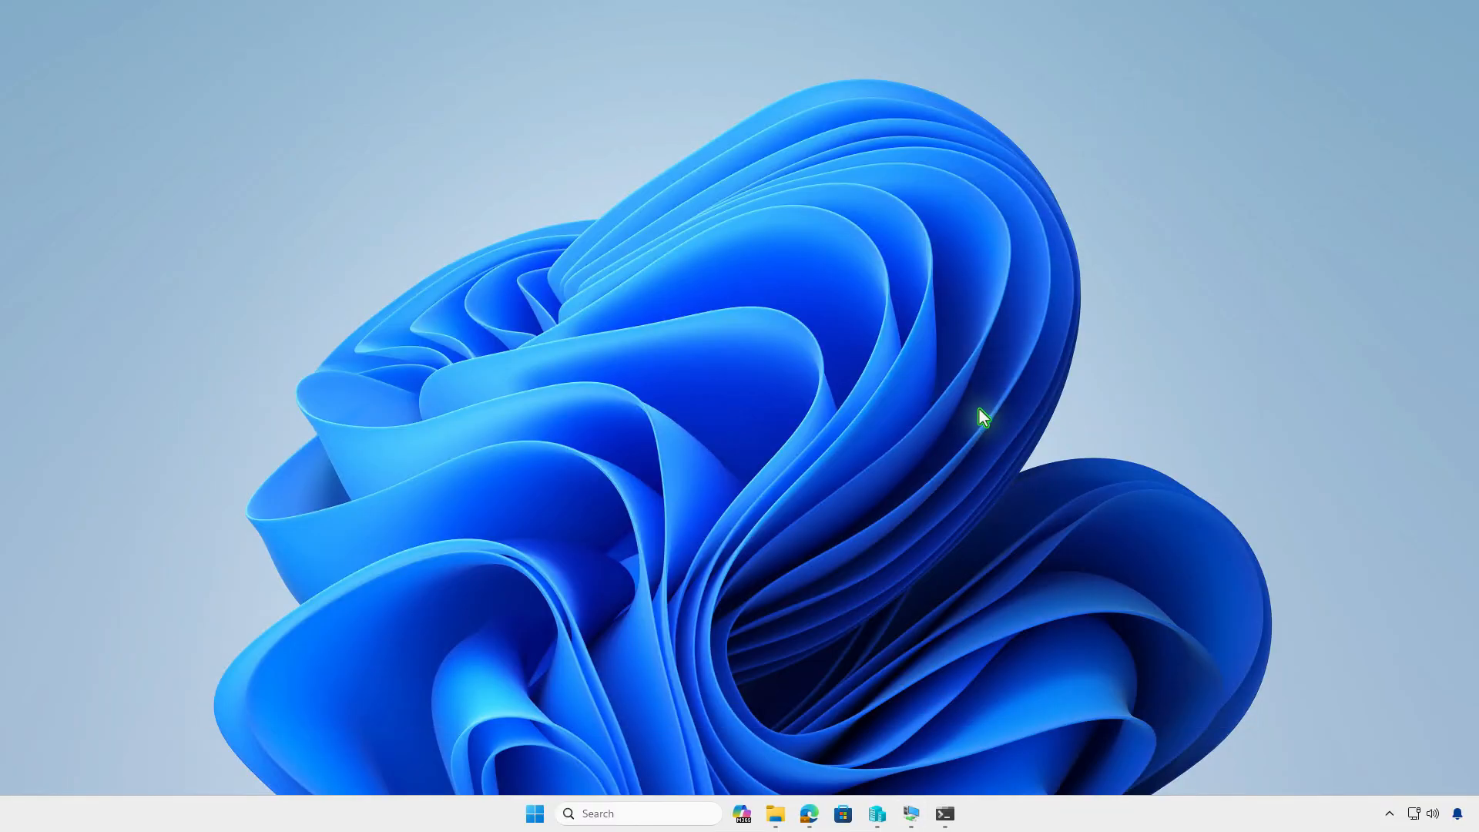
# Switch to Microsoft Edge and refresh the Visual Studio Code app overview in Intune to examine its device and user install status.
pyautogui.click(809, 813)
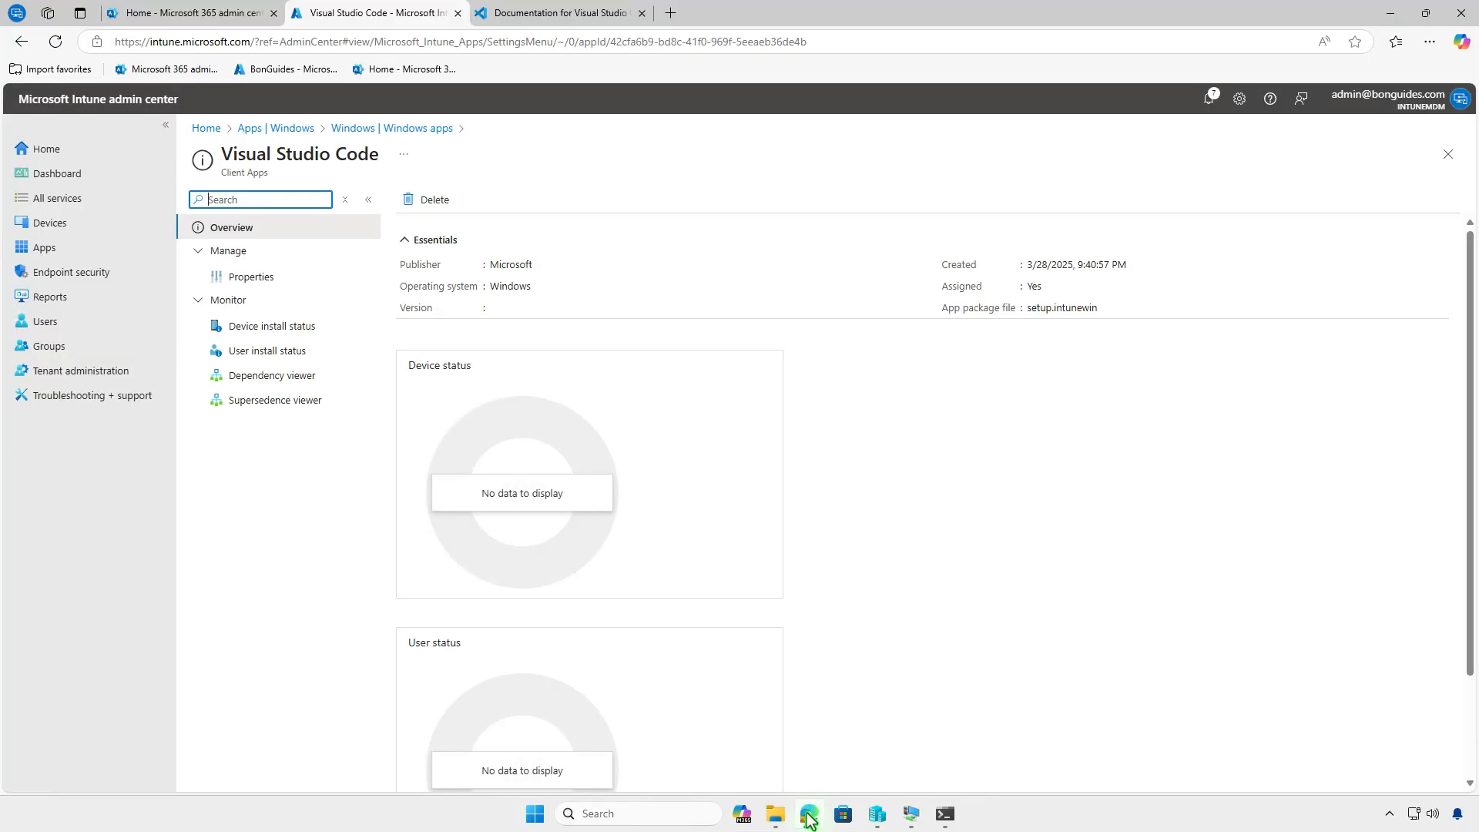
pyautogui.click(66, 48)
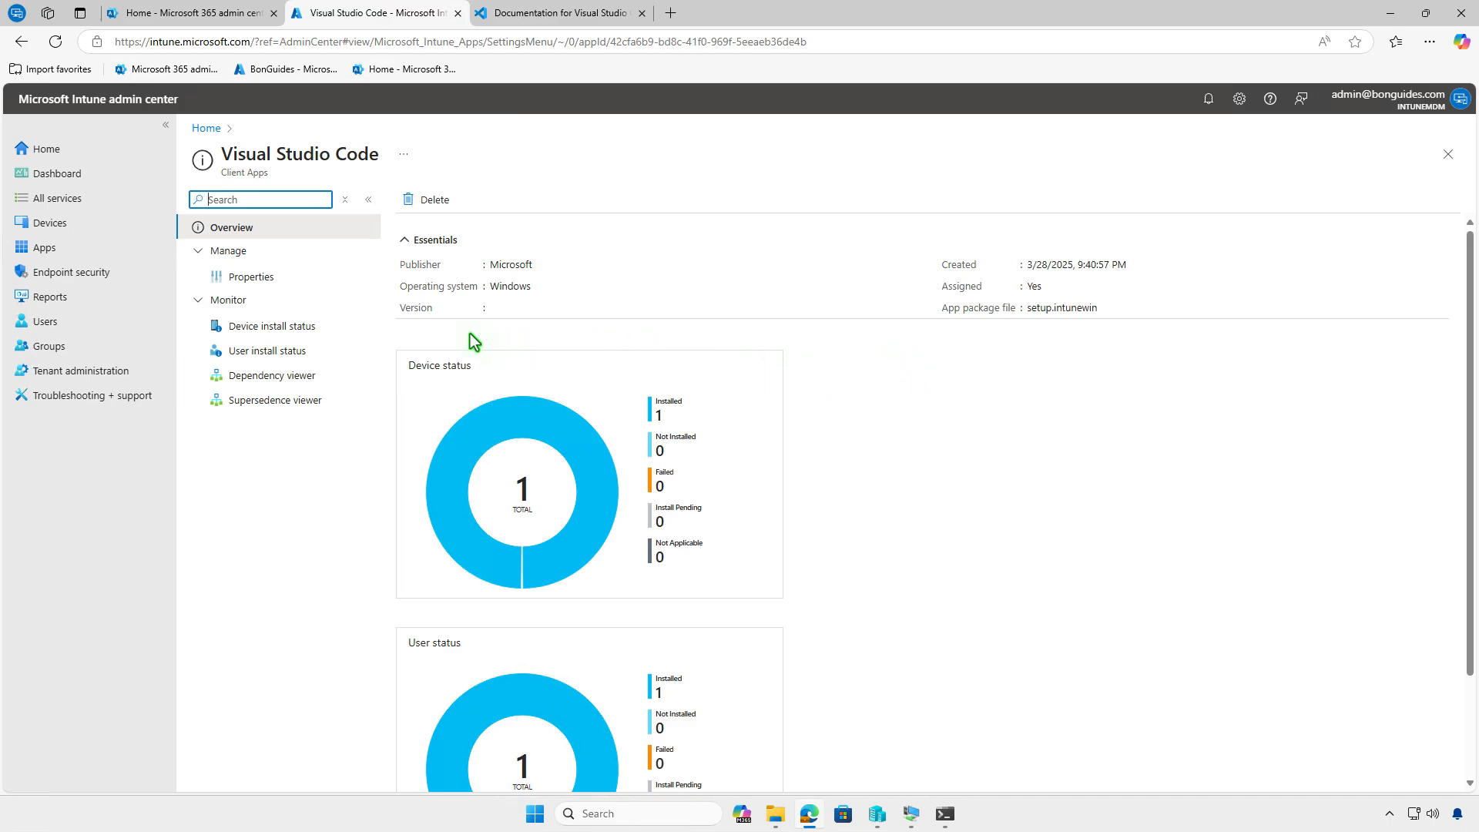
pyautogui.click(308, 336)
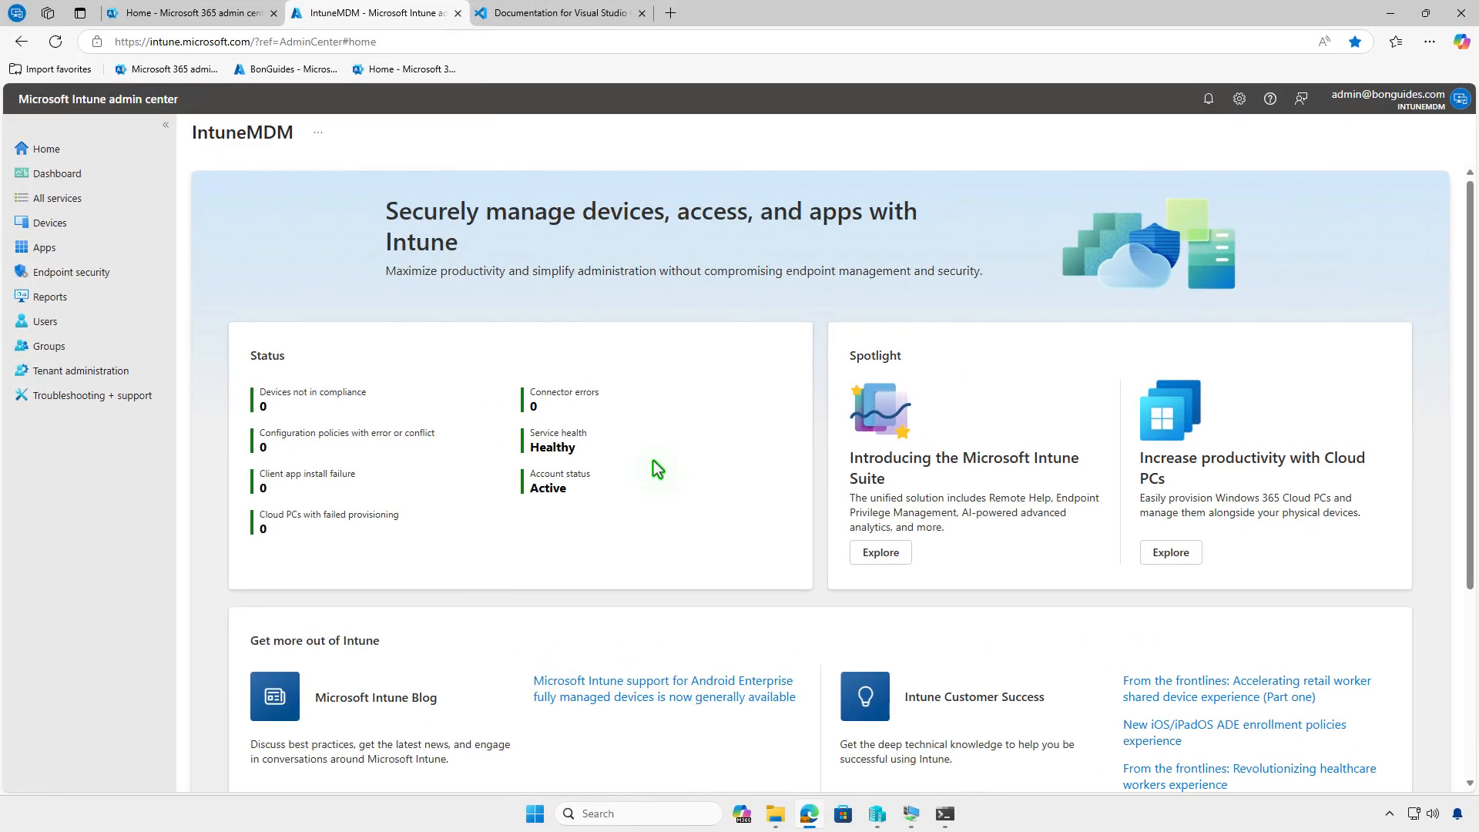
# Edit the assignments of the Visual Studio Code Windows app and remove the Test_Devices group from the required assignments.
pyautogui.click(96, 247)
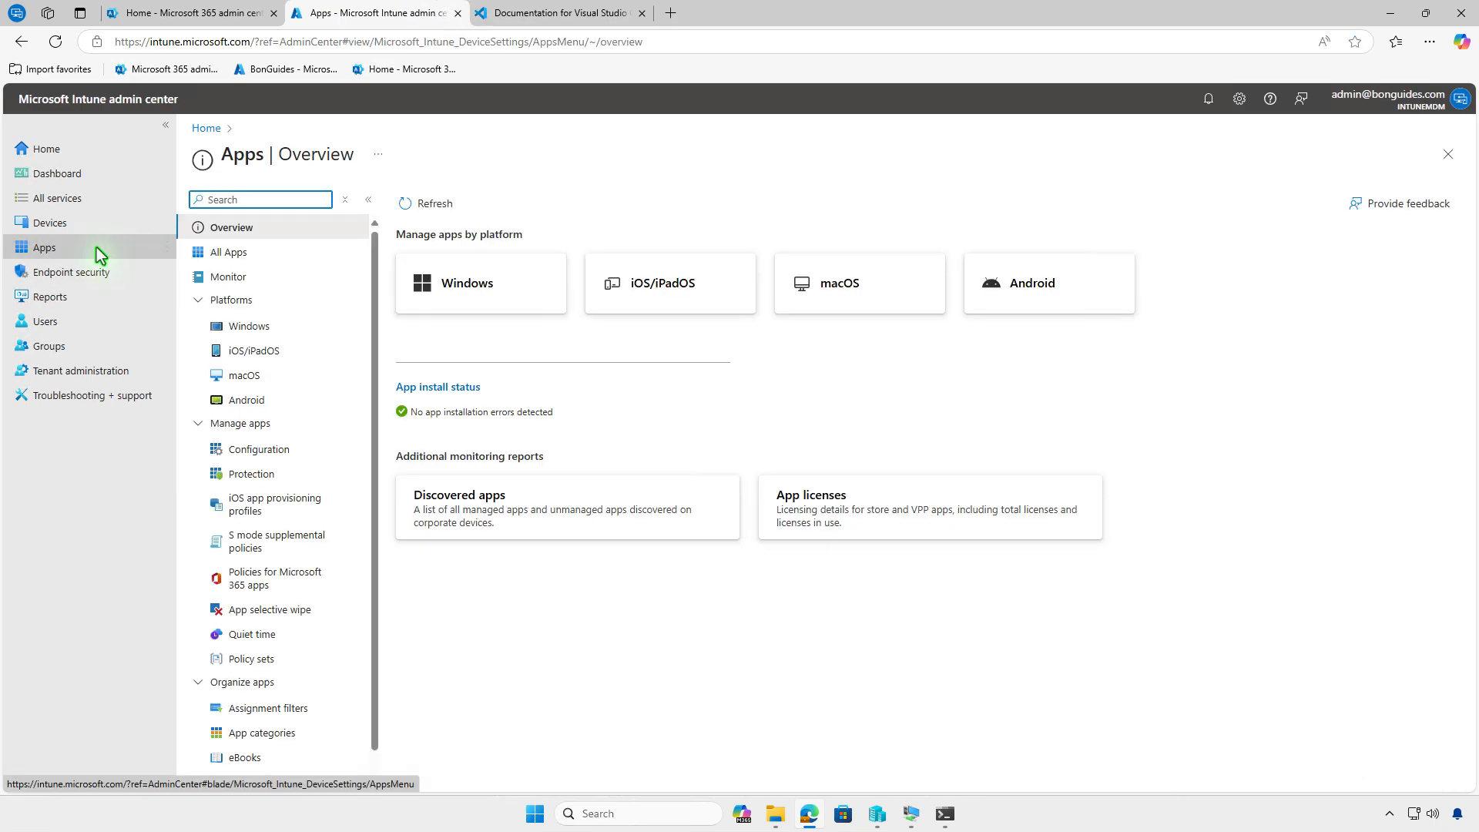
pyautogui.click(305, 333)
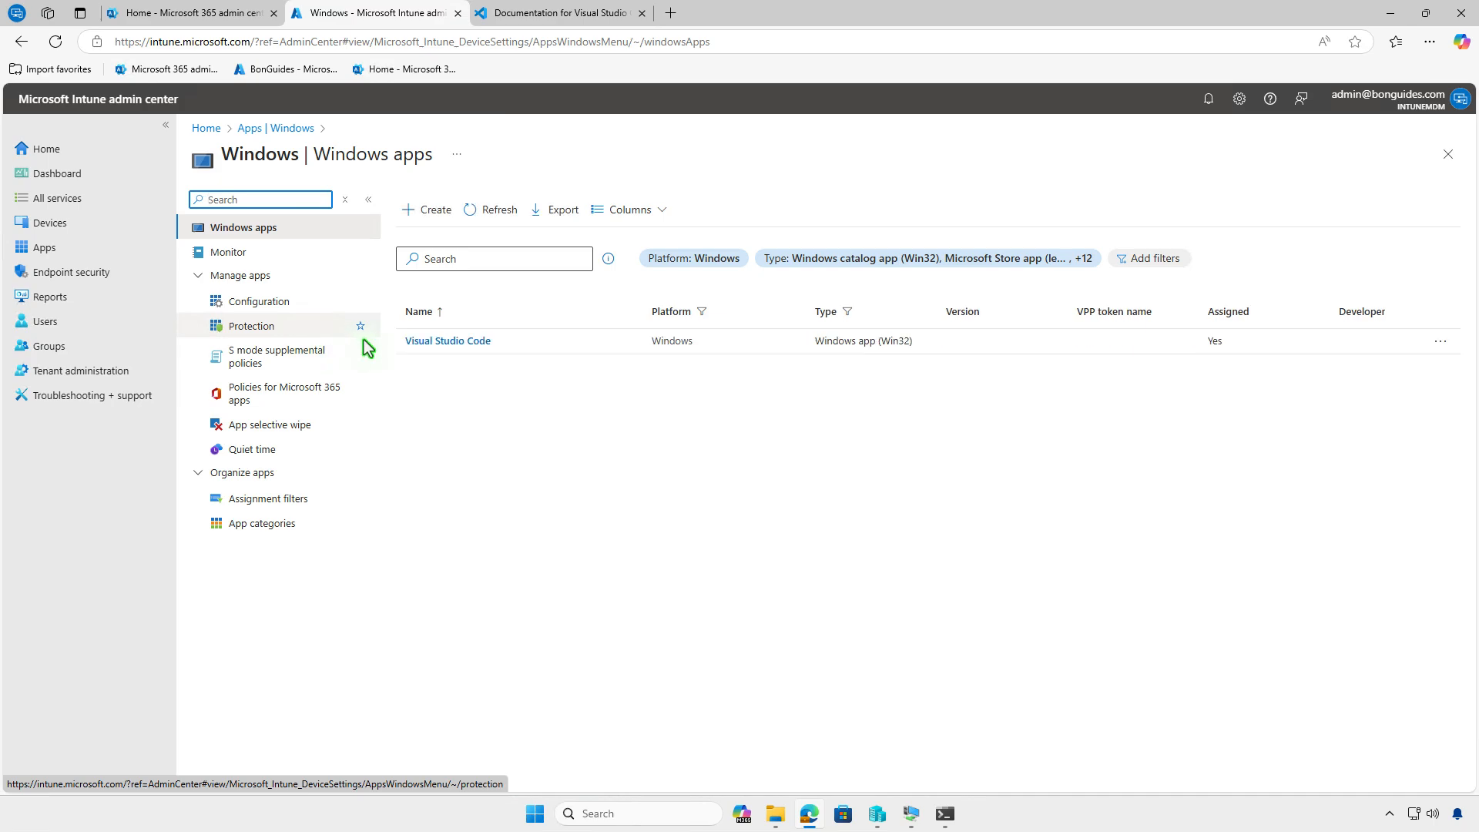
pyautogui.click(466, 342)
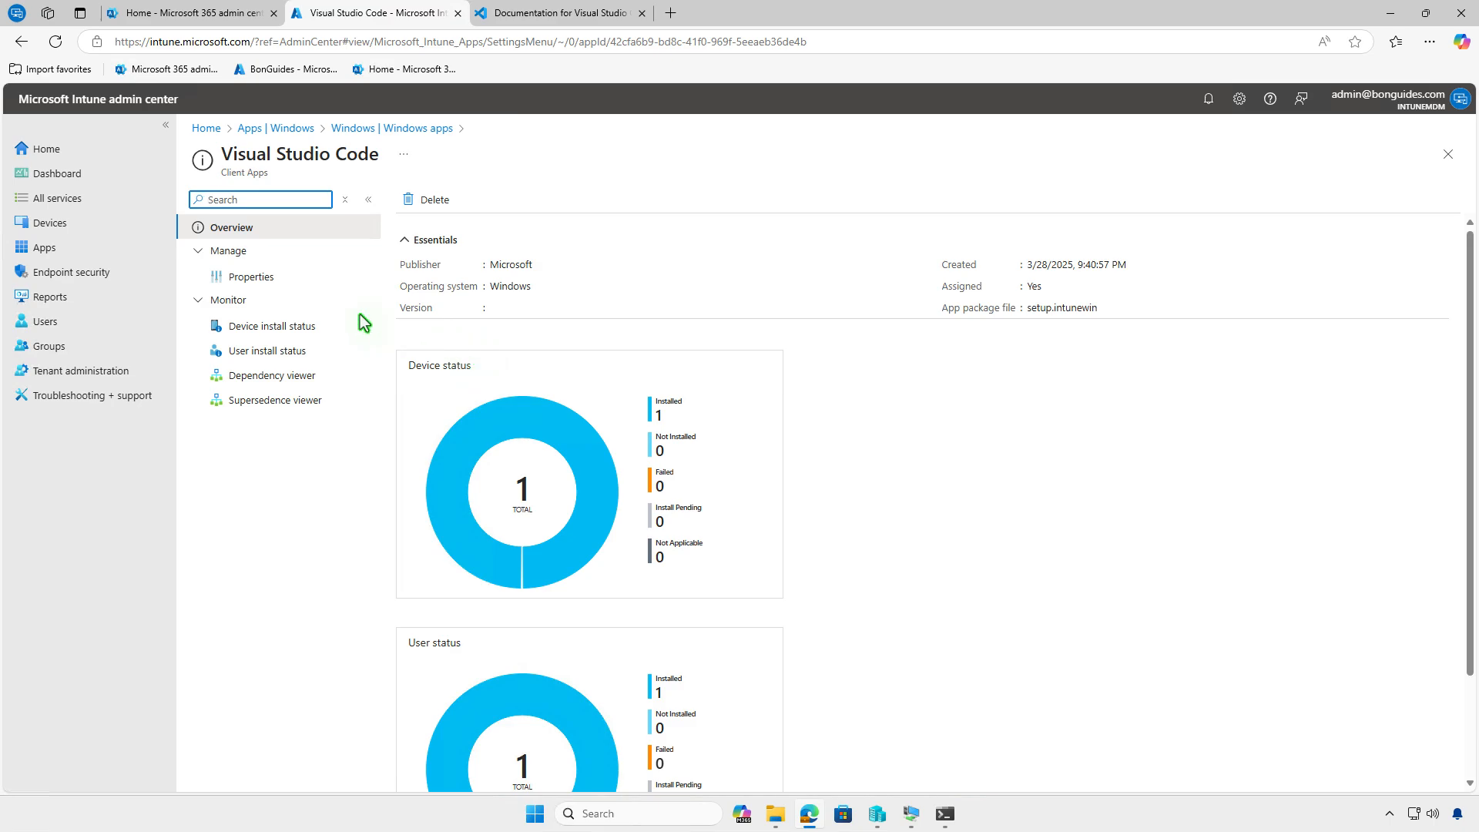
pyautogui.click(260, 280)
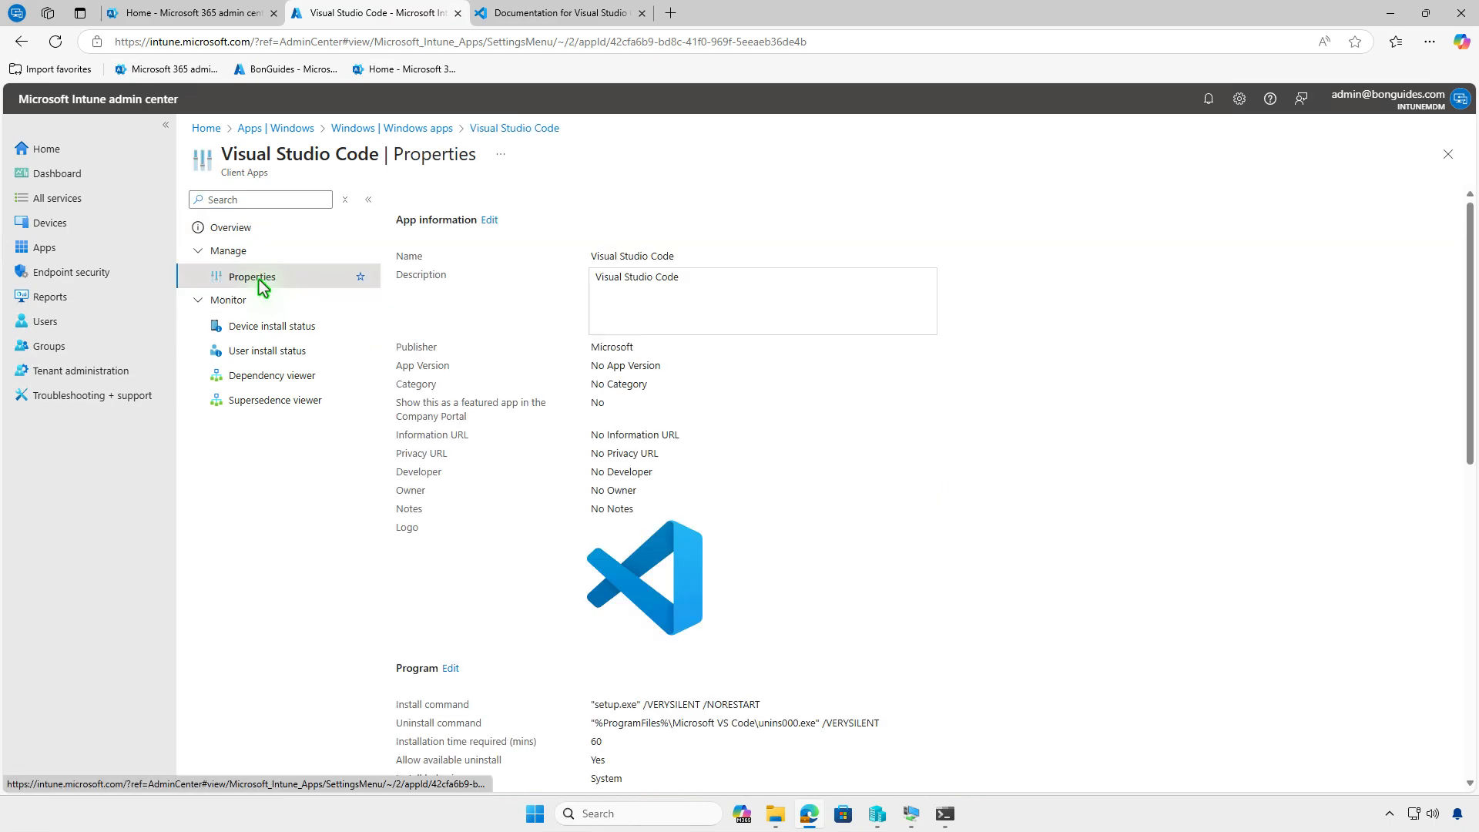
pyautogui.scroll(-8, 941, 516)
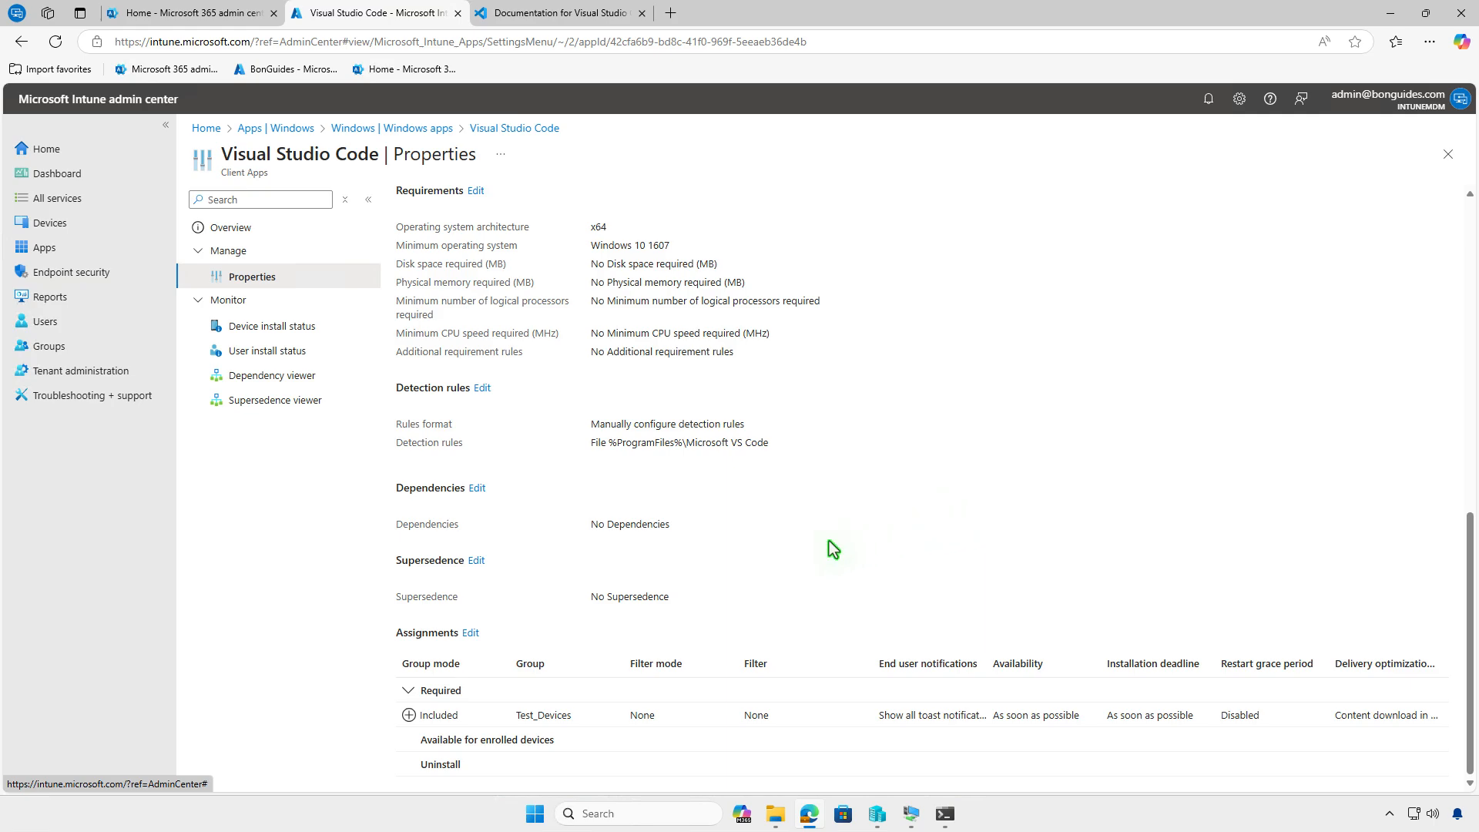
pyautogui.click(471, 633)
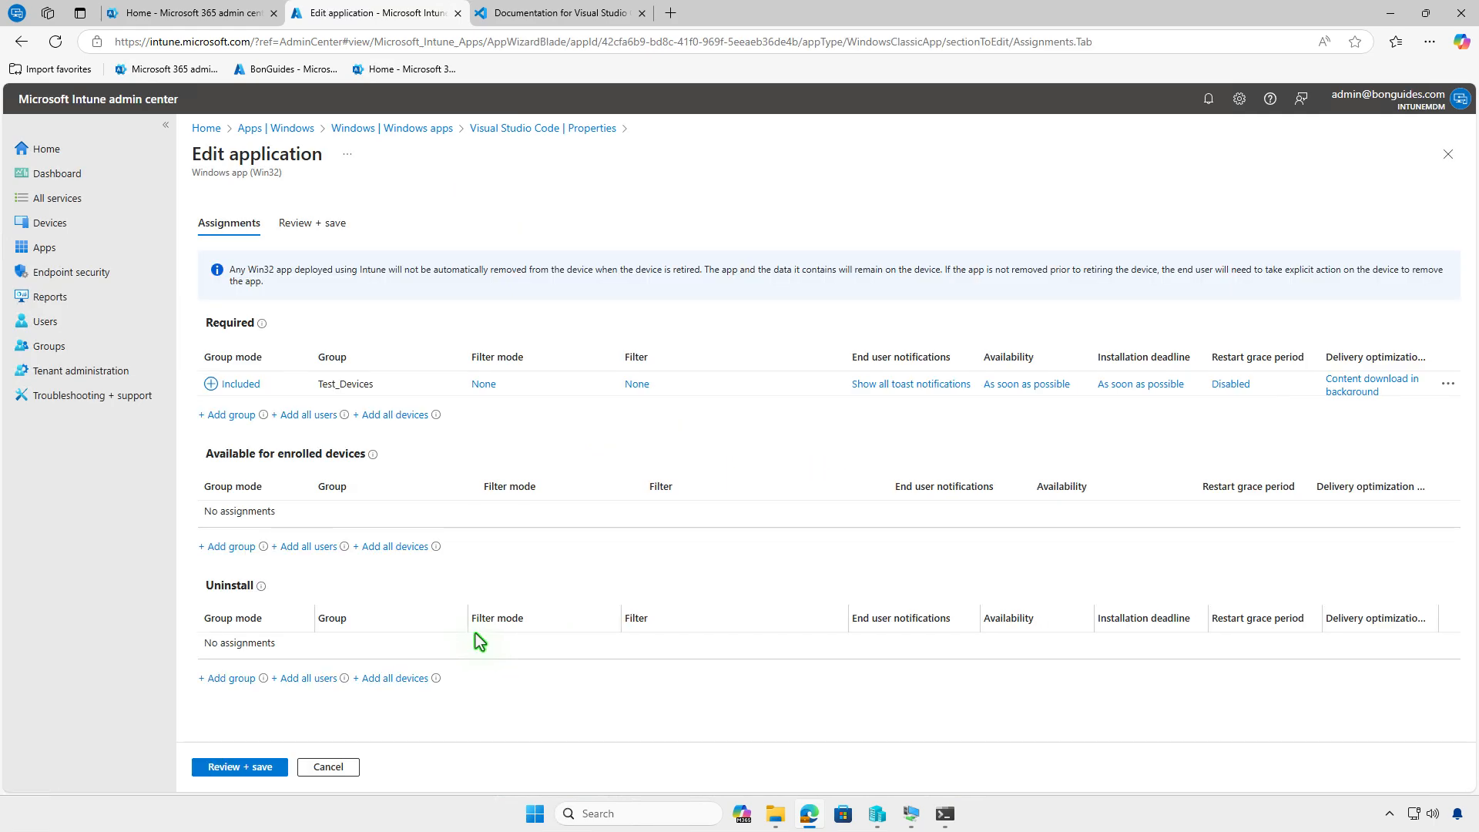
pyautogui.click(1445, 387)
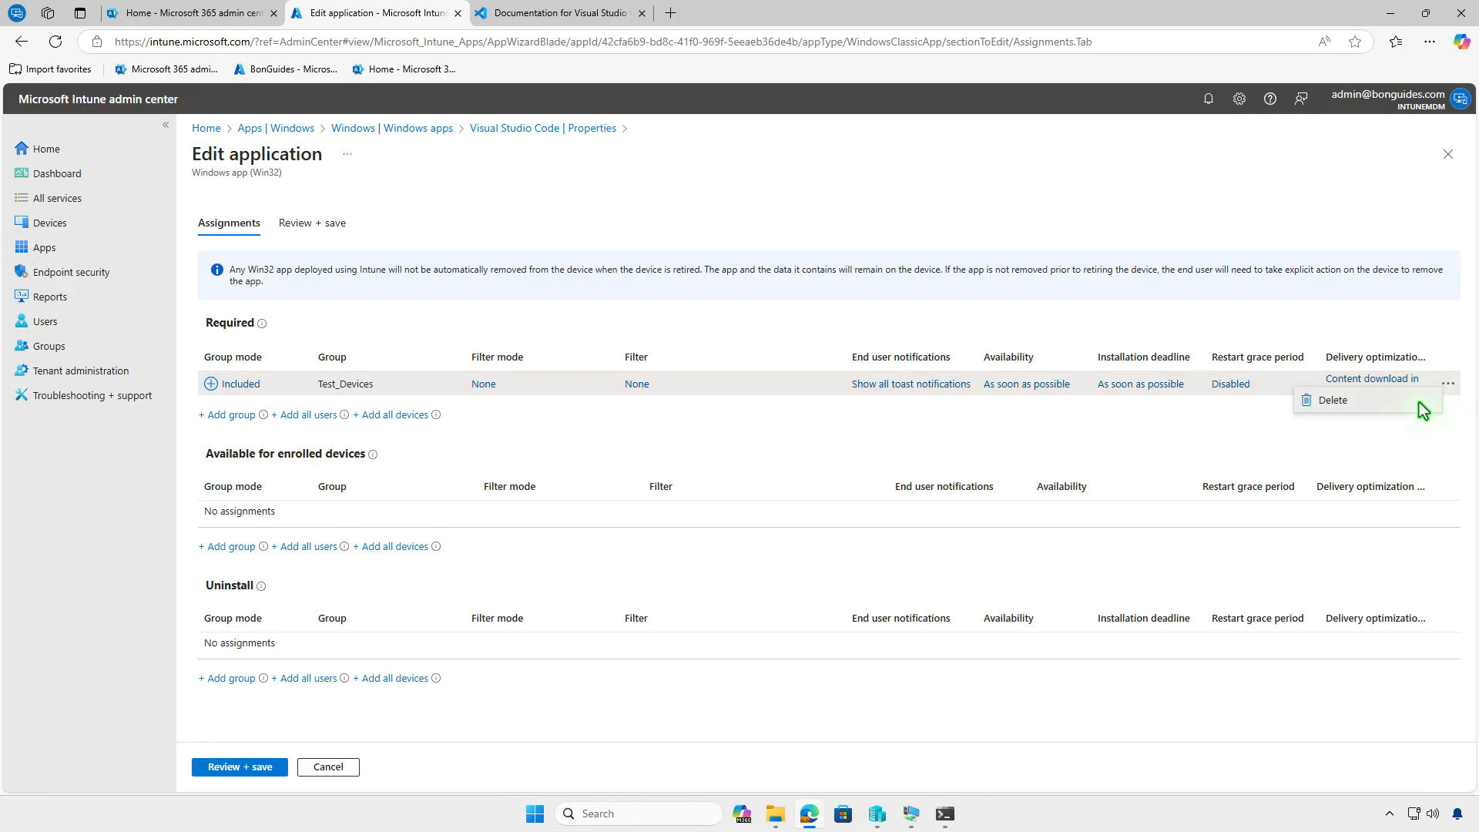
pyautogui.click(1332, 399)
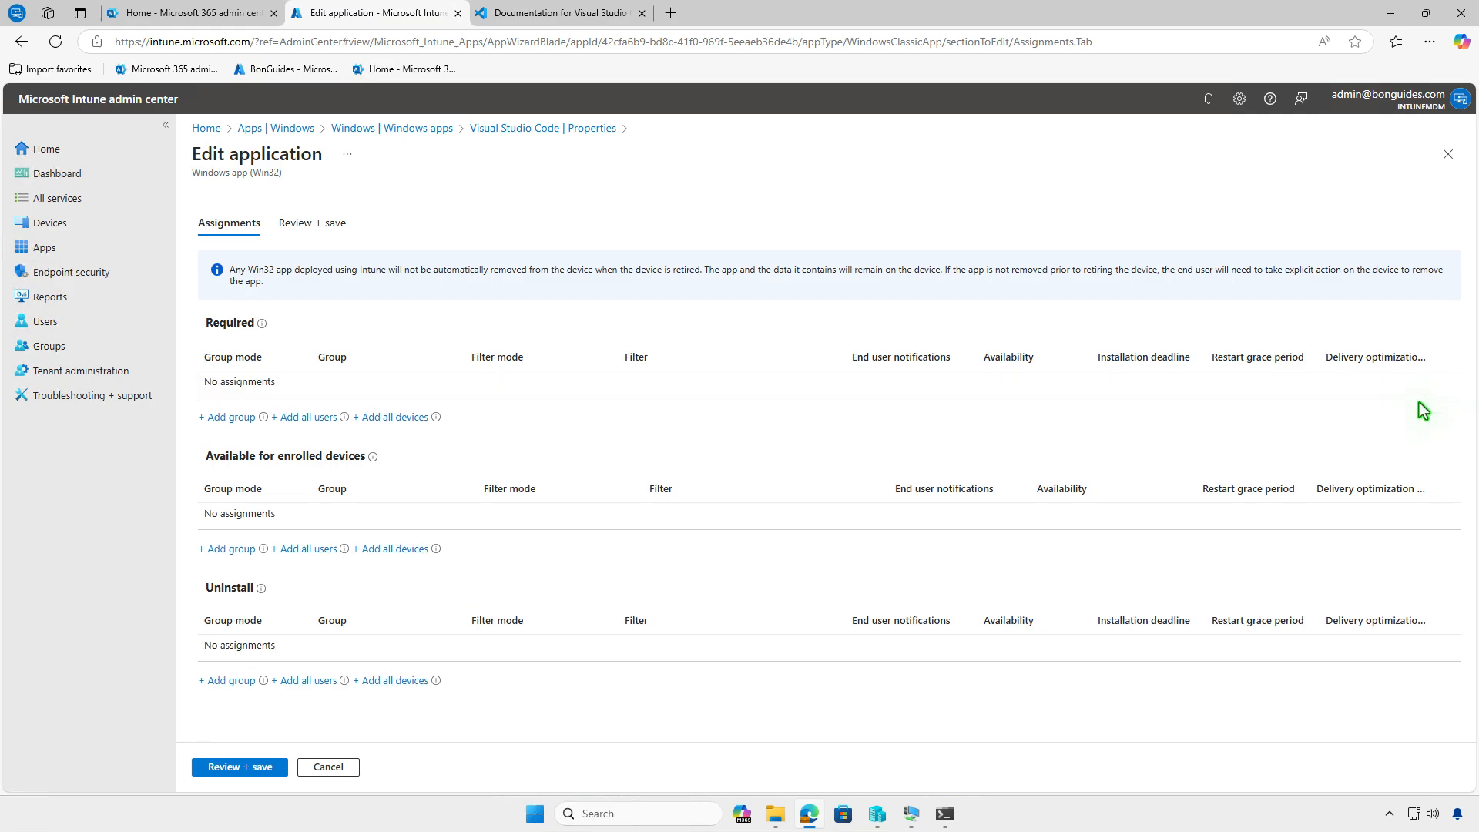
# Add the Test_Devices group to the app's Uninstall assignments and save the application changes.
pyautogui.click(232, 681)
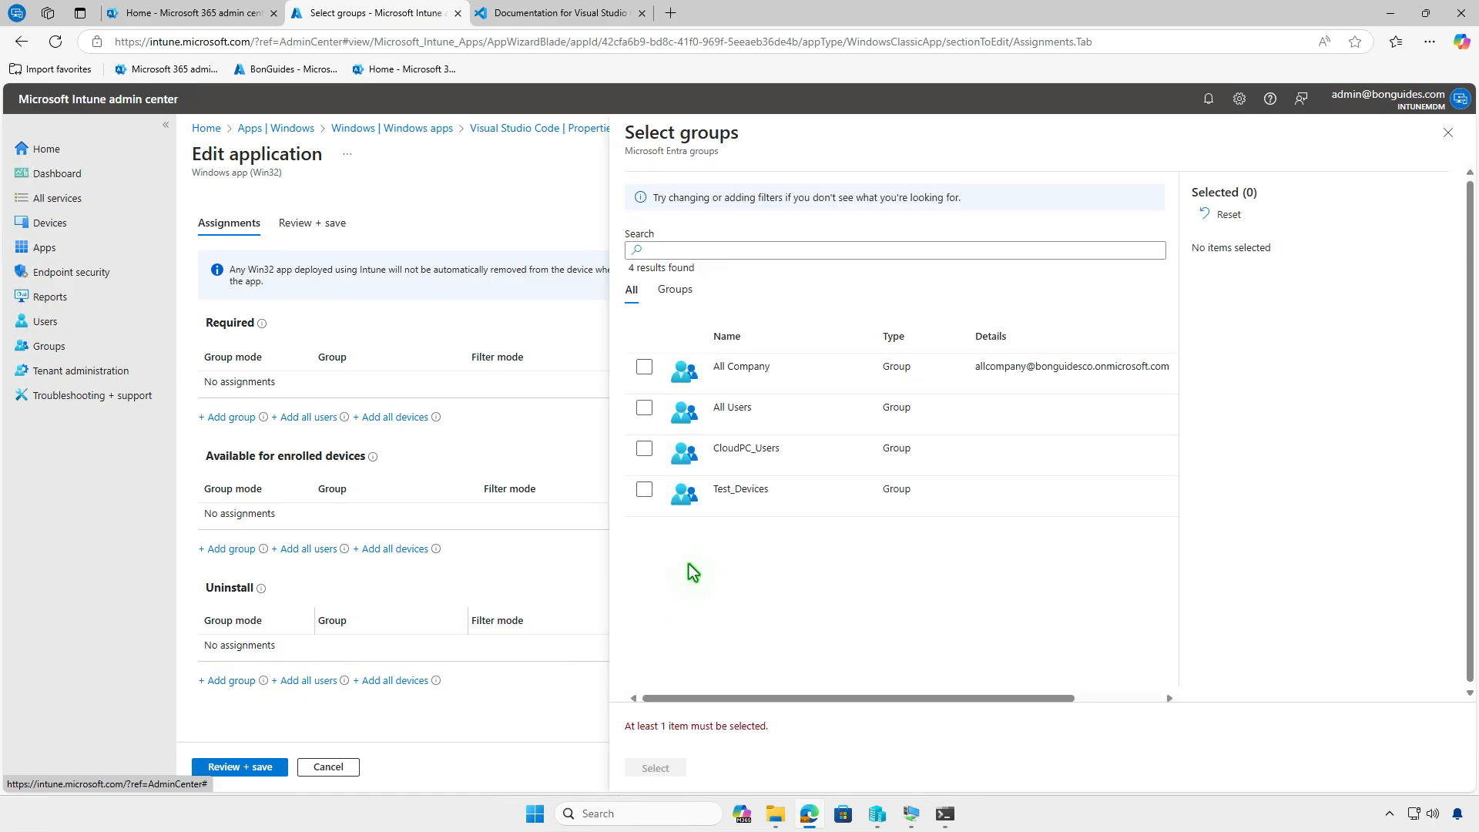
pyautogui.click(644, 490)
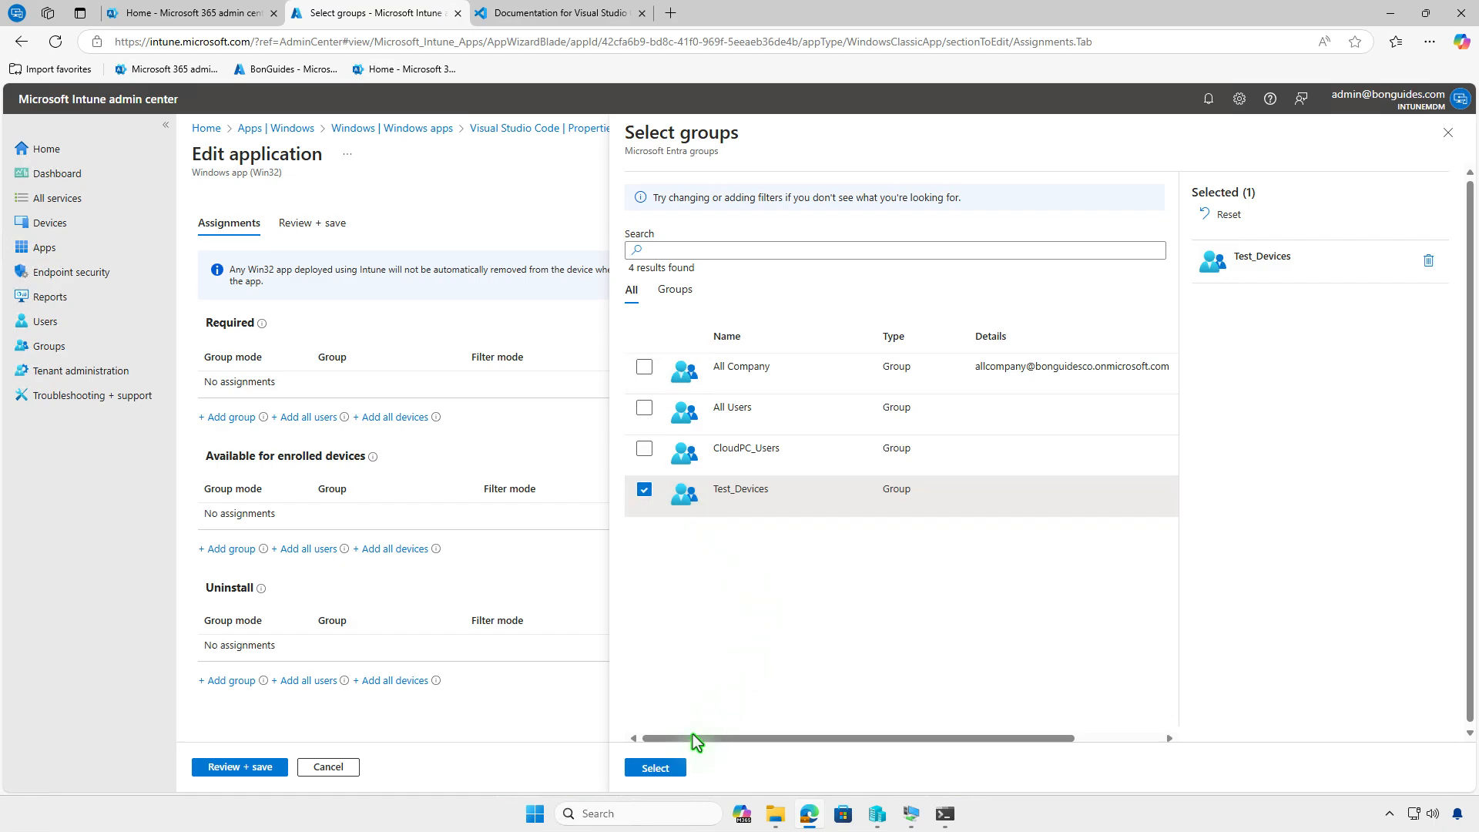
pyautogui.click(663, 768)
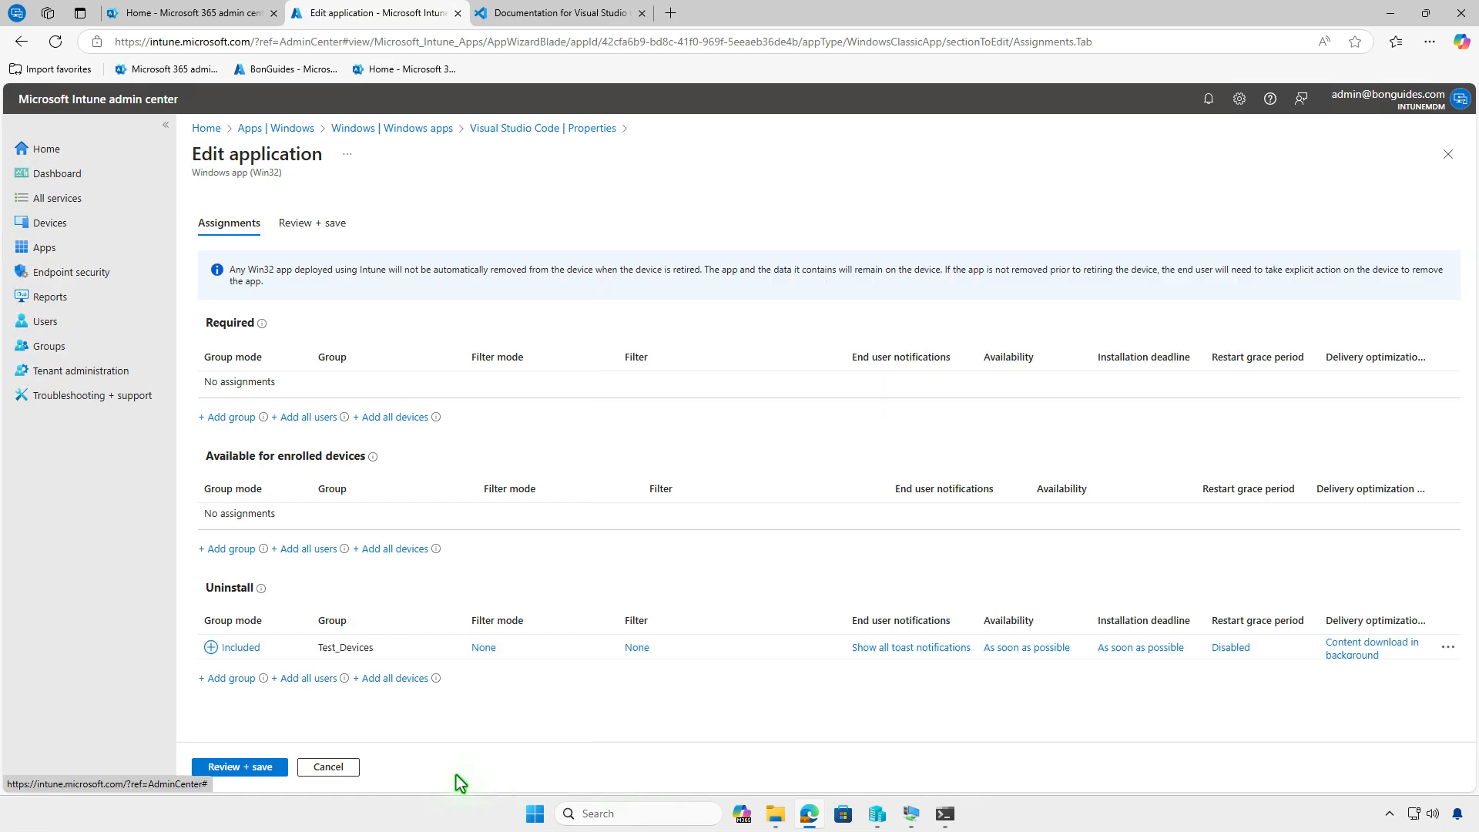
pyautogui.click(224, 767)
pyautogui.click(224, 767)
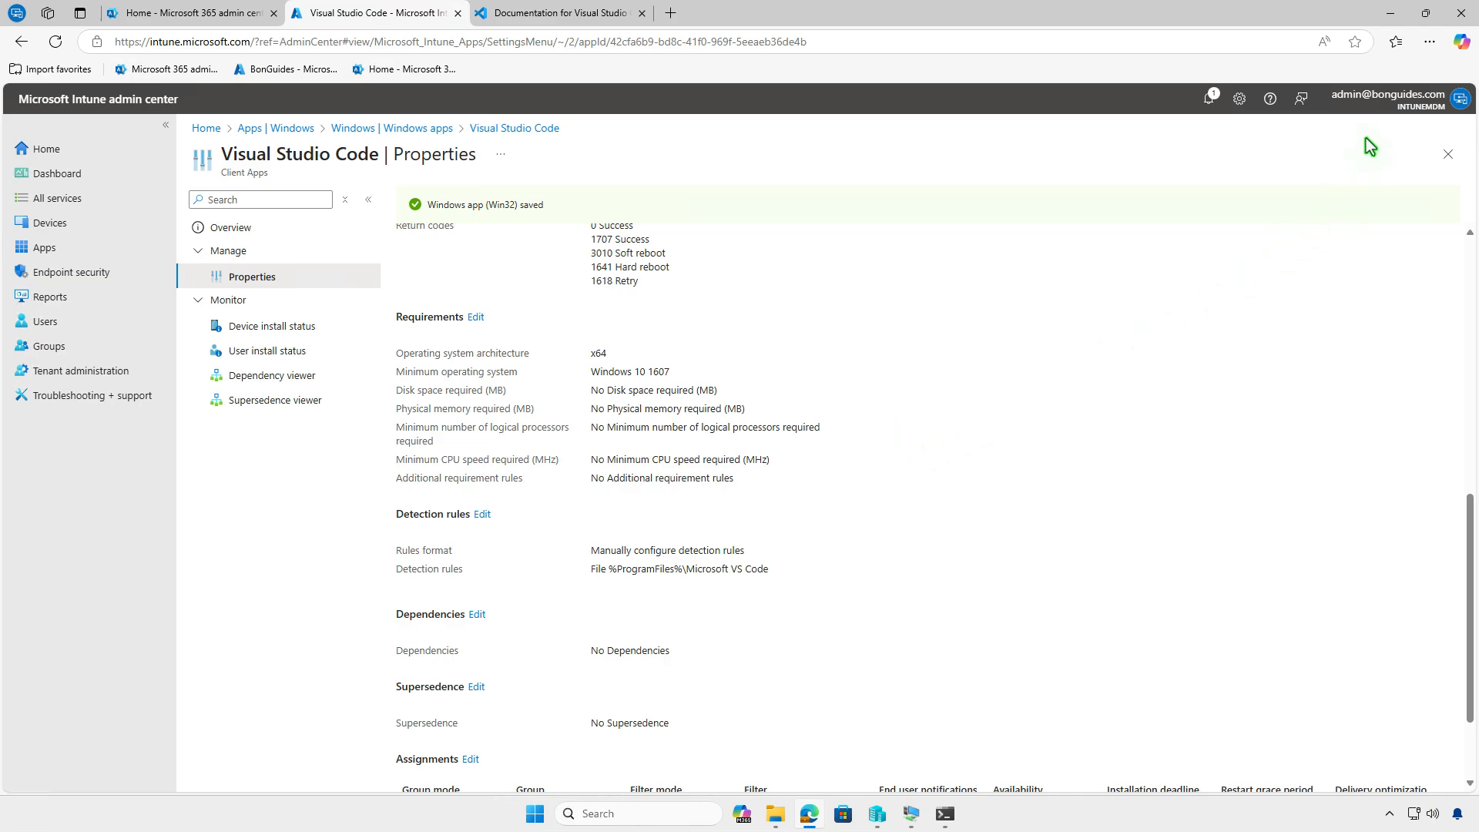
# Switch to the WIN10 virtual machine, sync the device from the Company Portal, and check the software distribution notifications.
pyautogui.click(1389, 13)
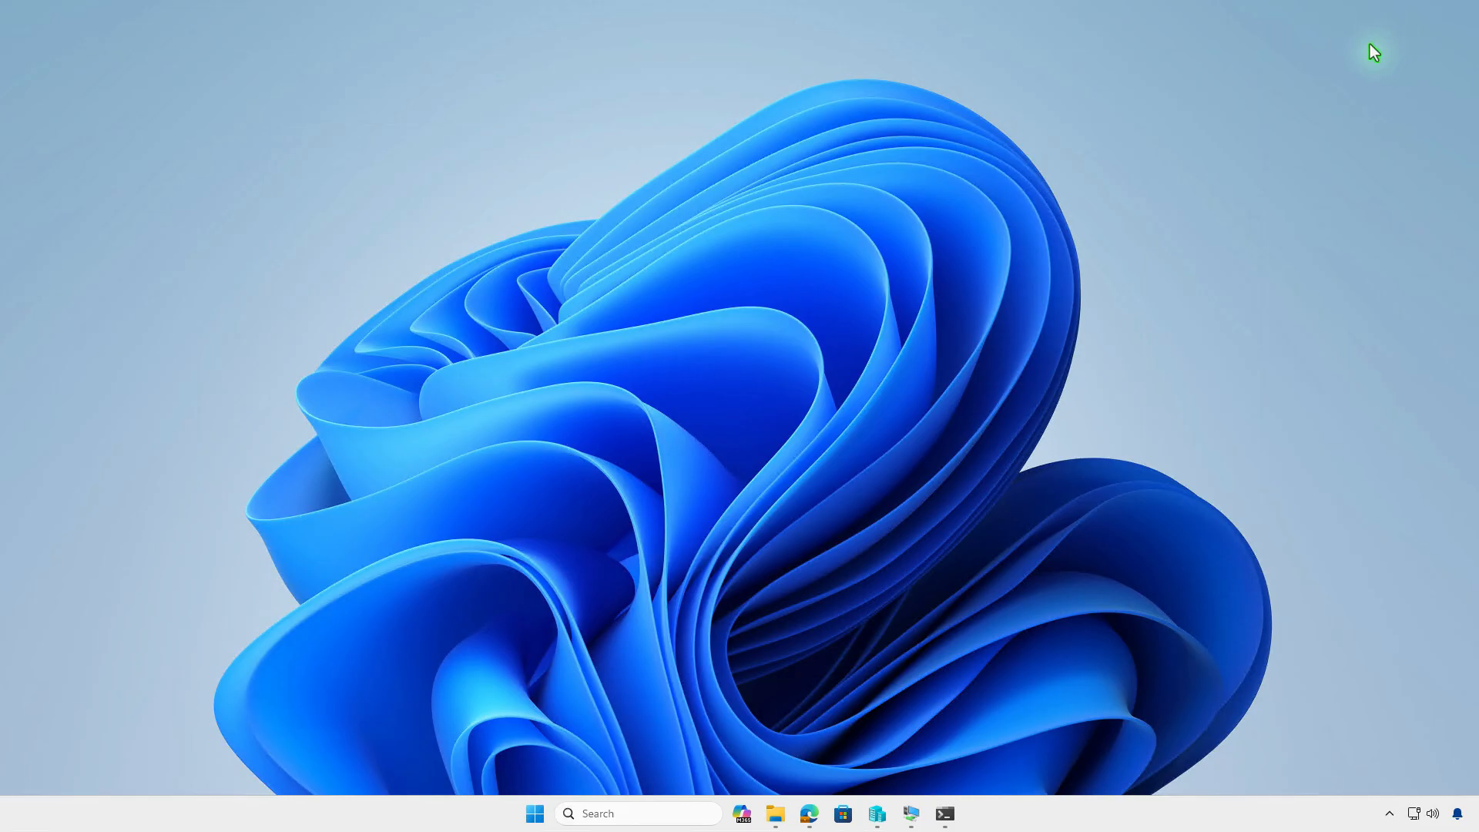
pyautogui.click(913, 815)
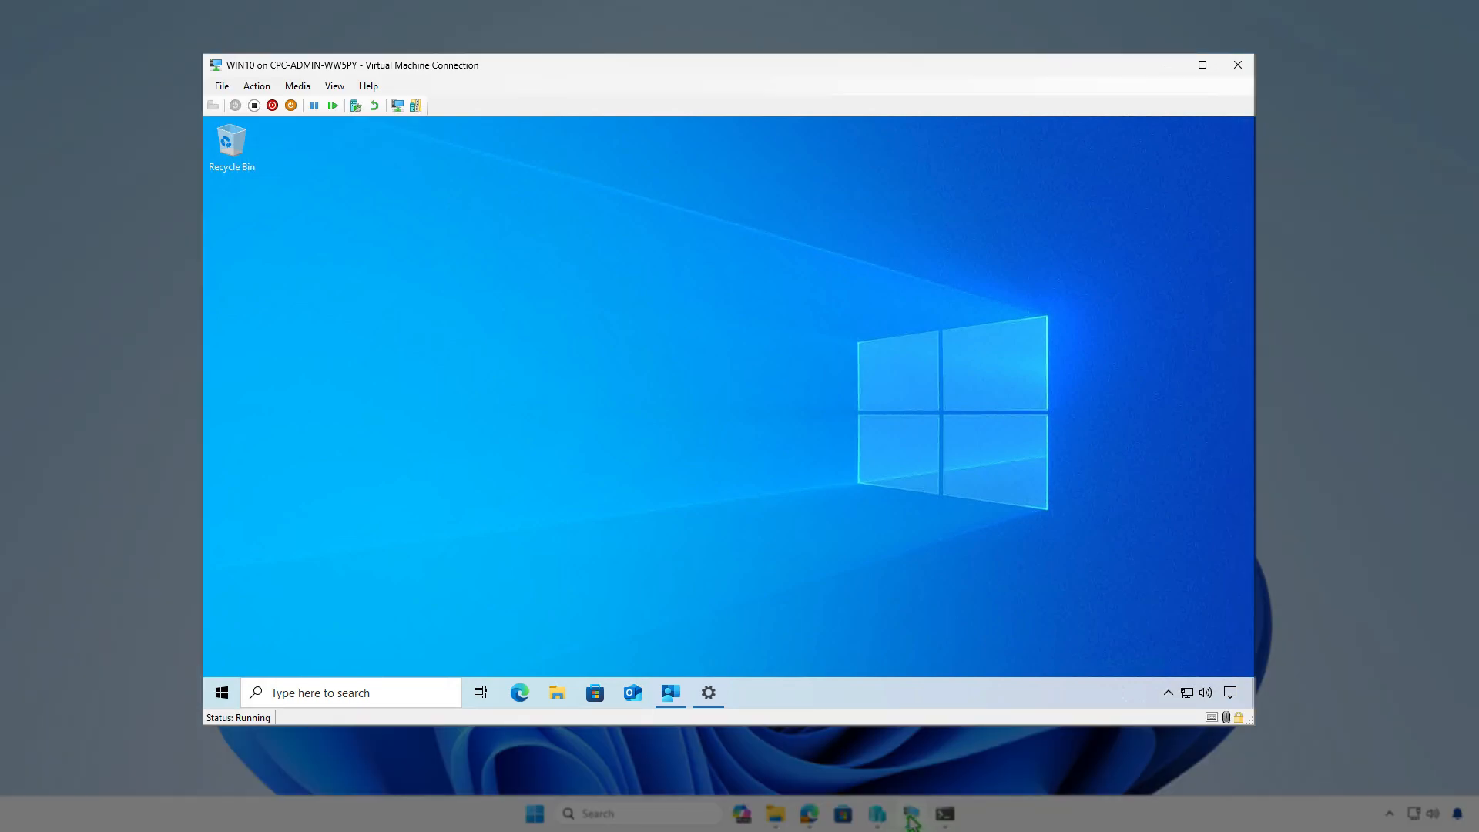
pyautogui.click(671, 698)
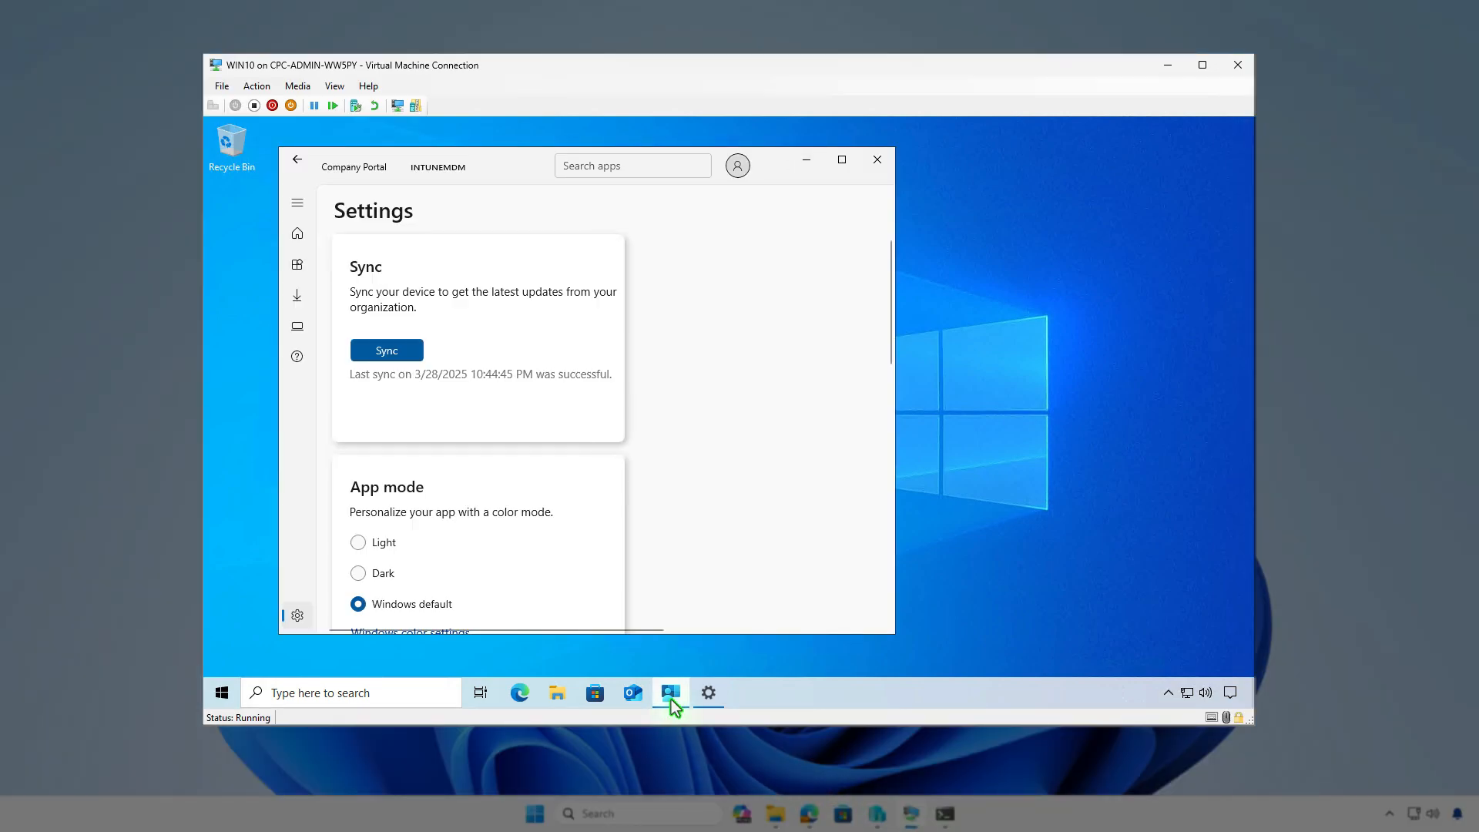
pyautogui.click(411, 355)
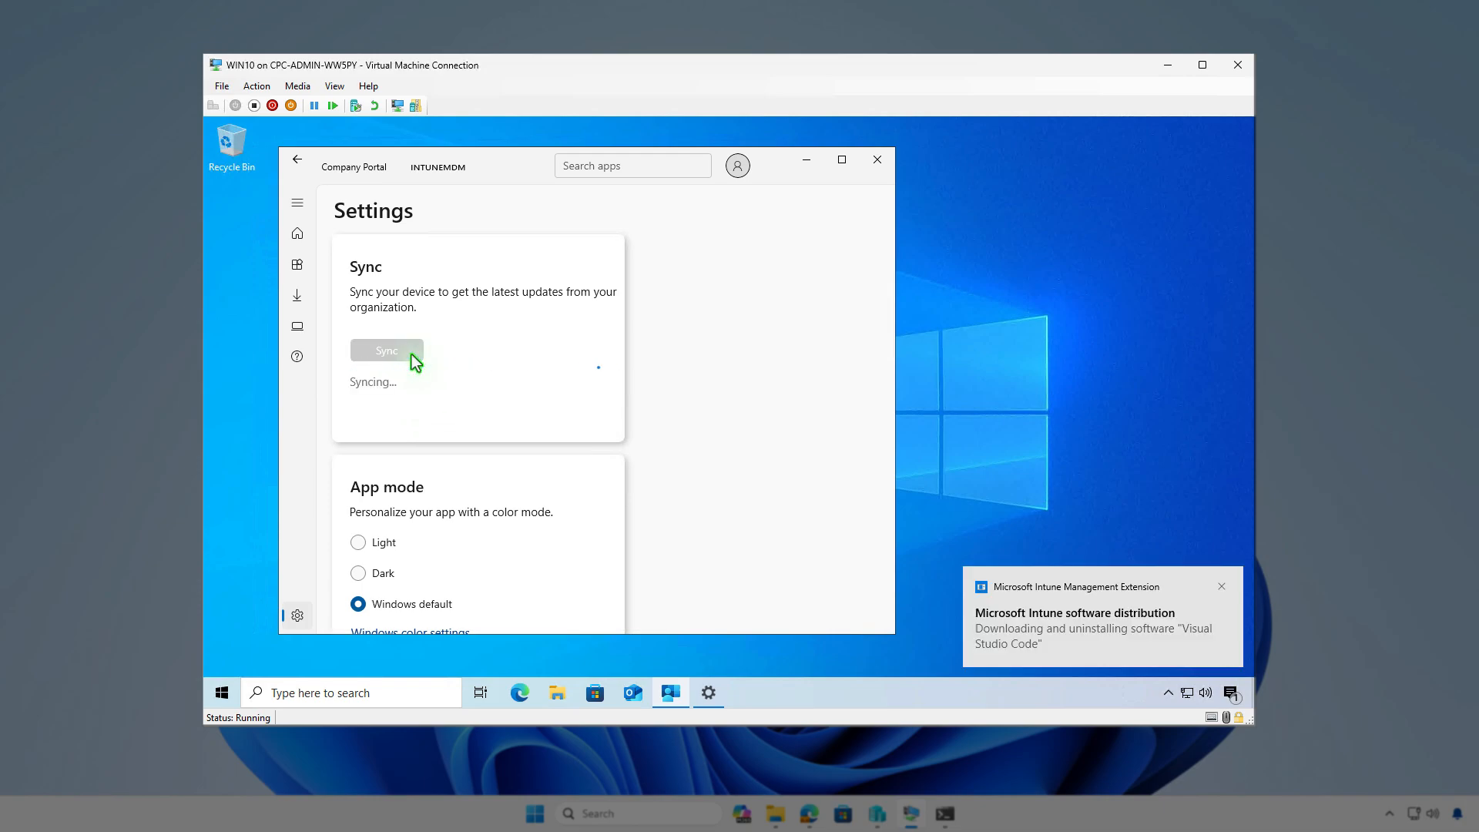
pyautogui.click(1229, 694)
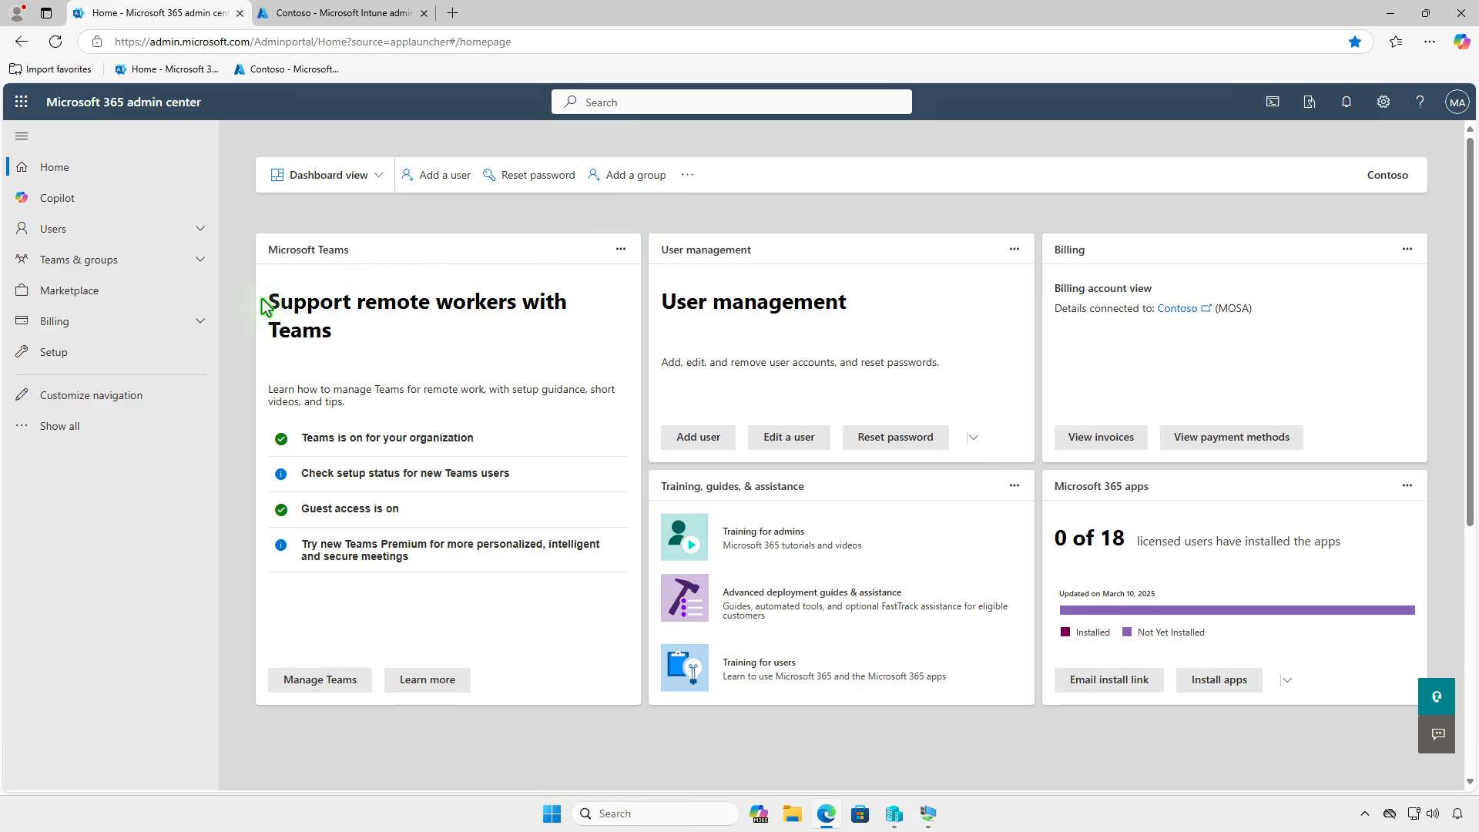
# Examine the Microsoft Intune Suite entry among the billing licenses in the Microsoft 365 admin center.
pyautogui.click(169, 321)
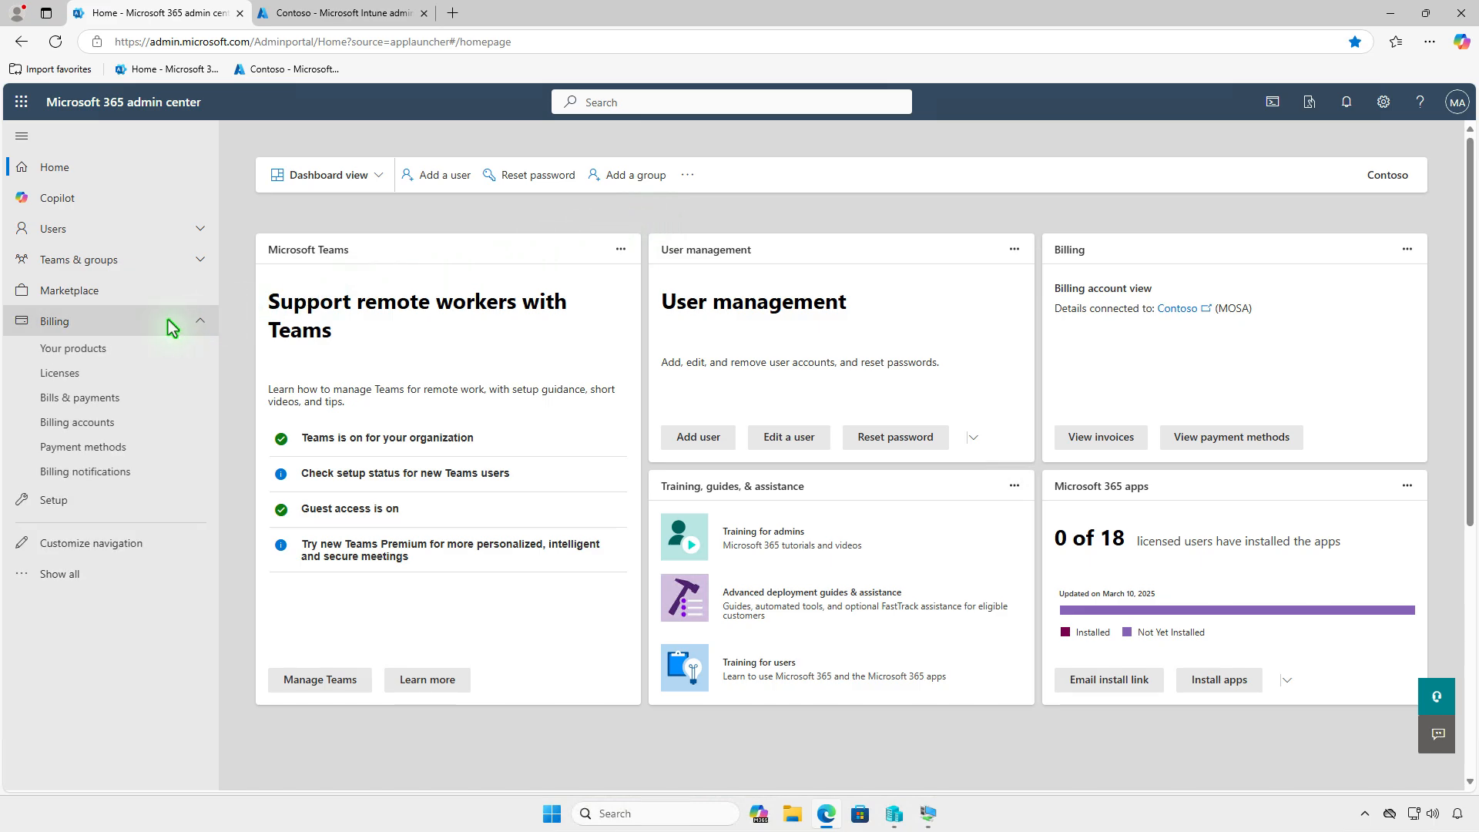
pyautogui.click(145, 376)
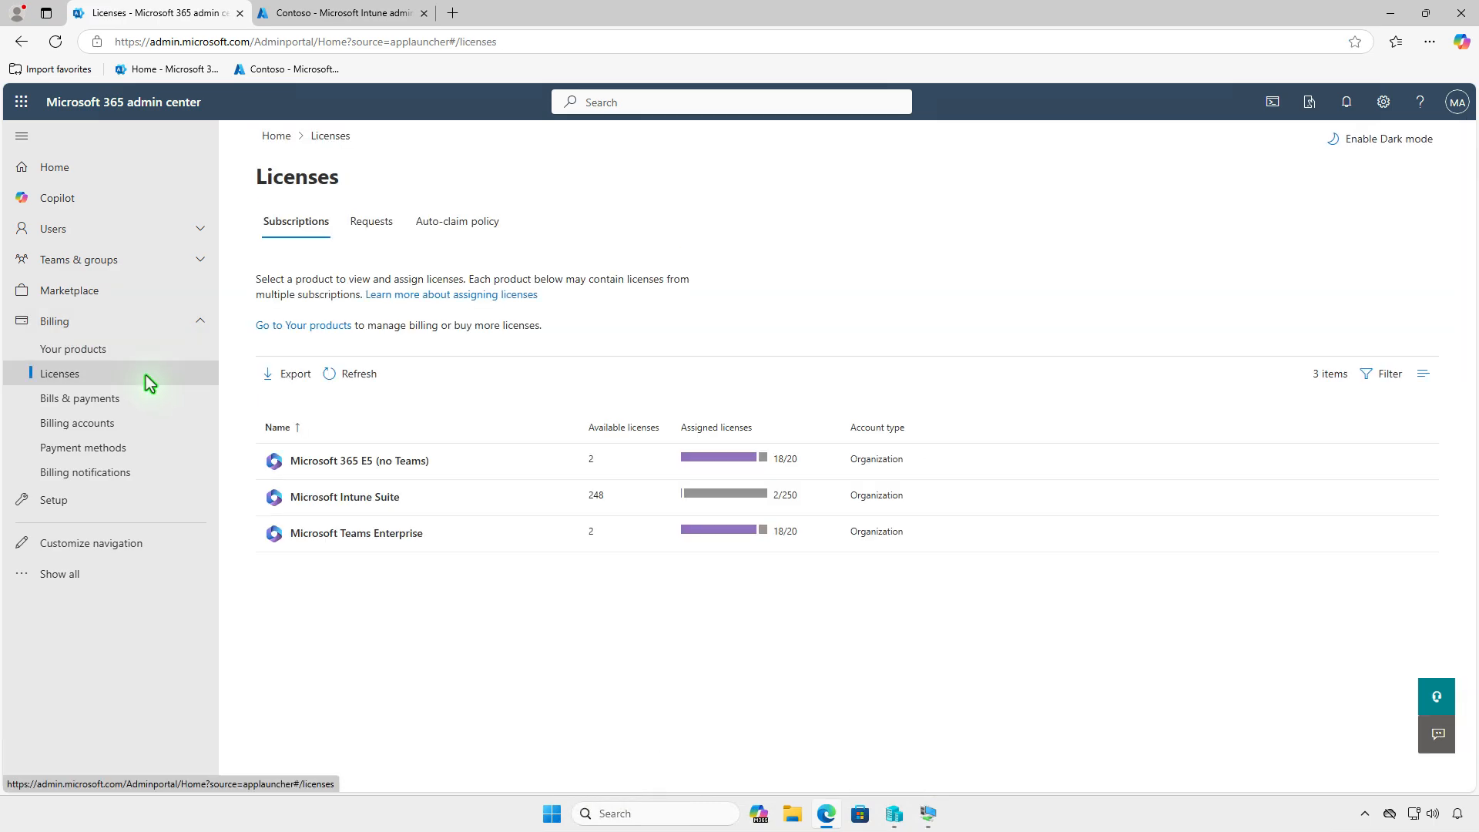
pyautogui.click(496, 492)
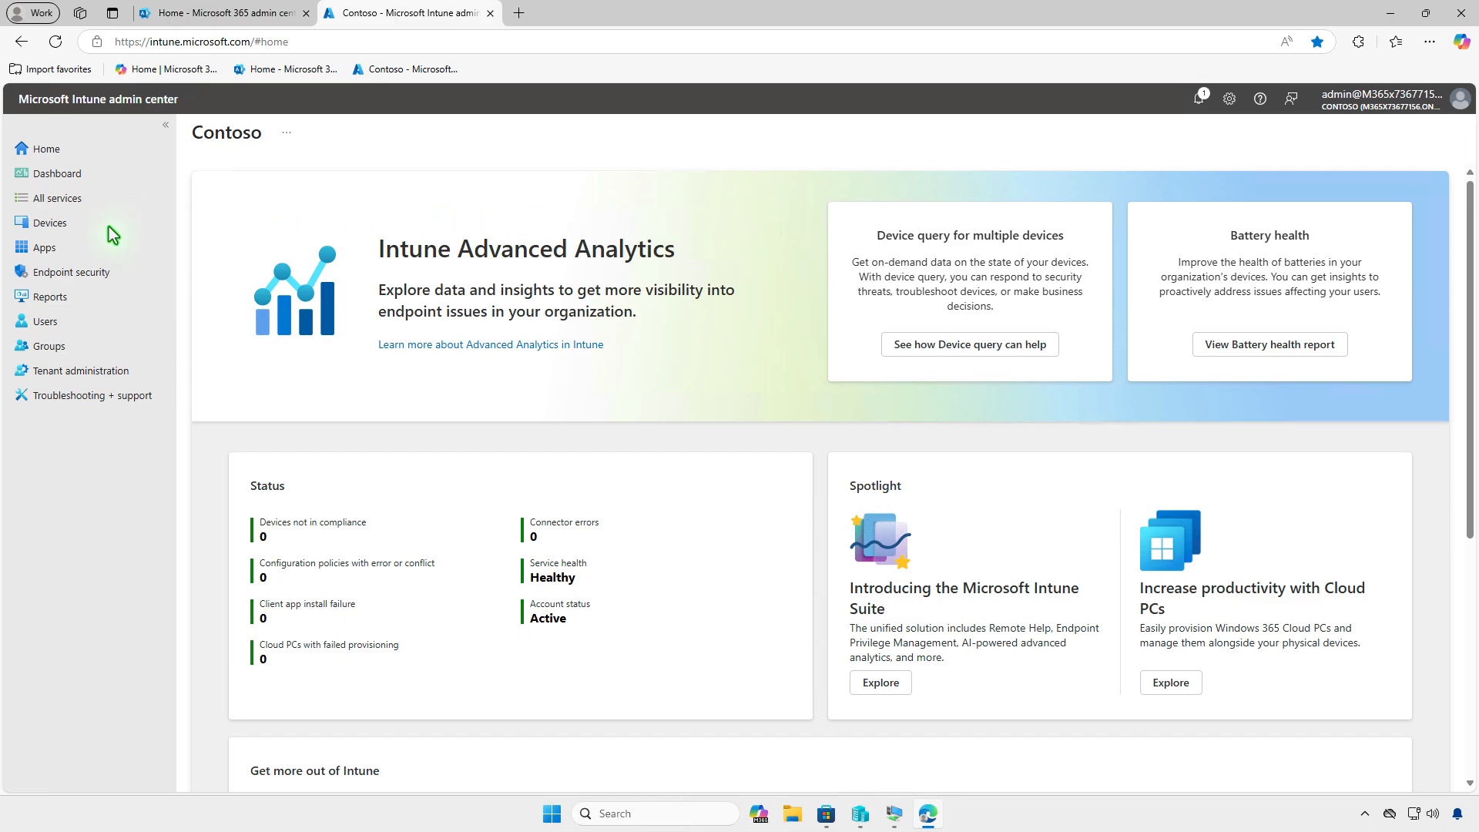
# Start creating a Windows app in the Intune admin center with the app type Enterprise App Catalog app.
pyautogui.click(86, 255)
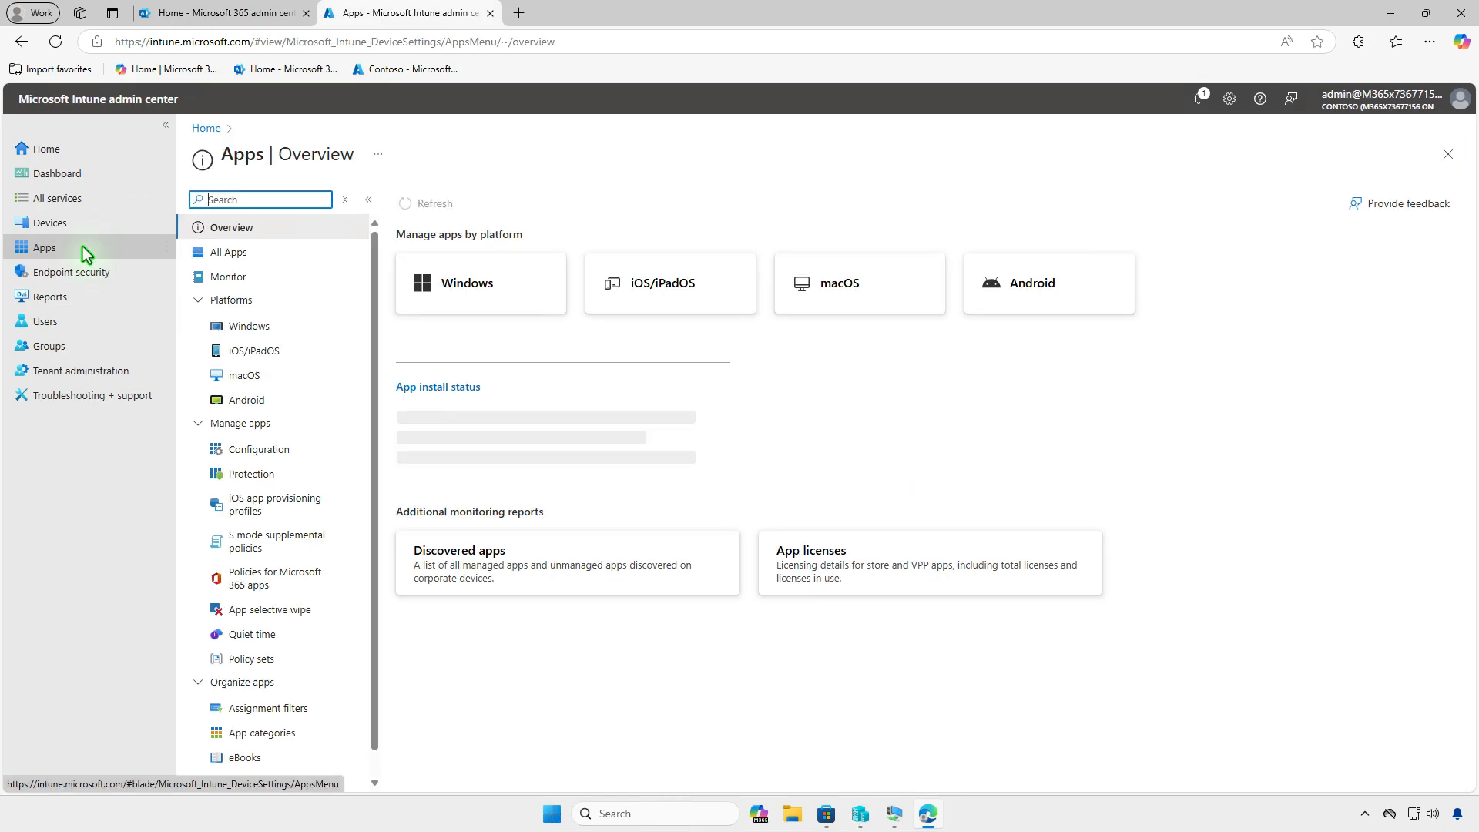
pyautogui.click(277, 331)
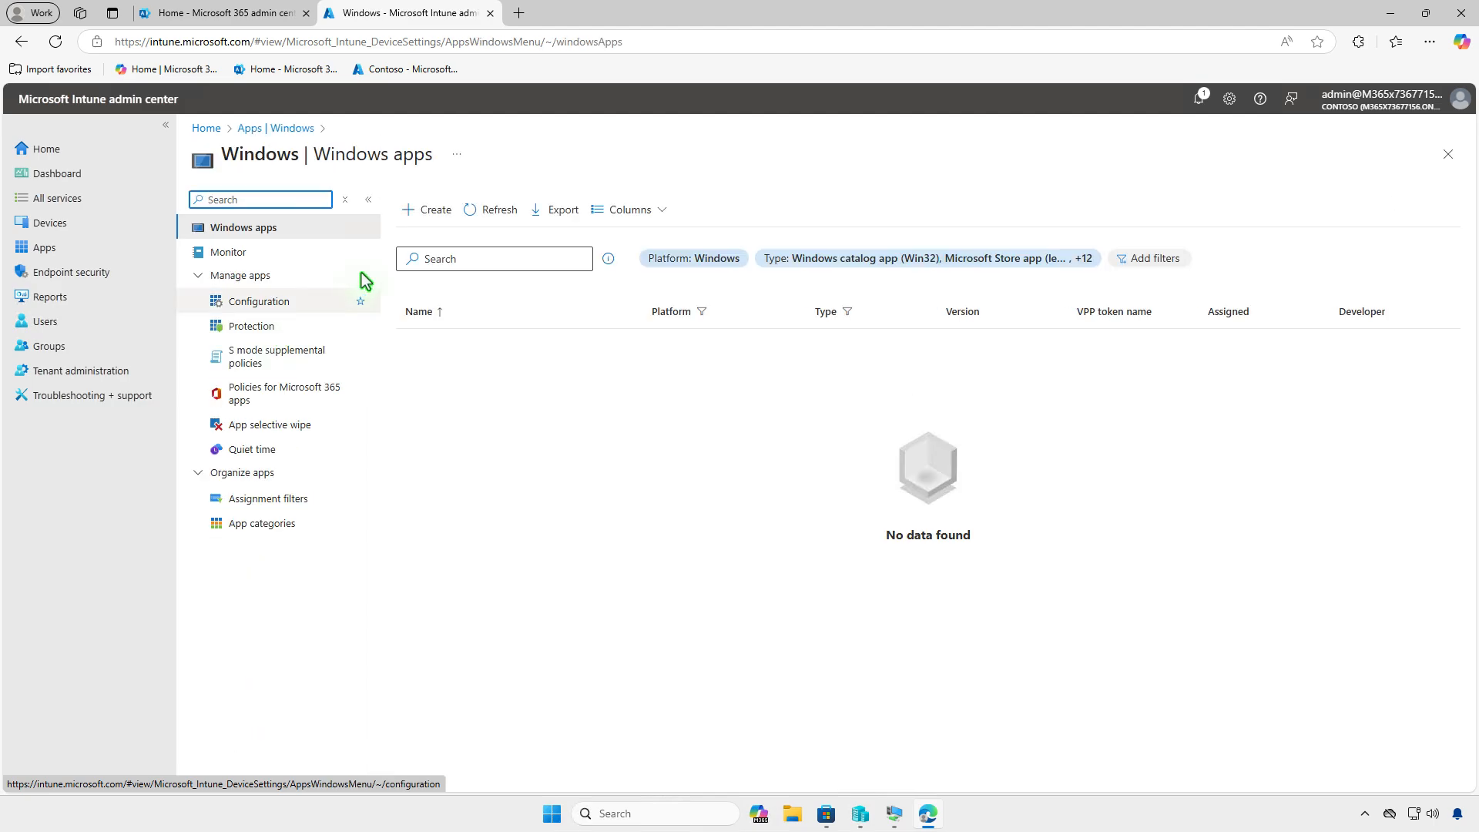
pyautogui.click(424, 217)
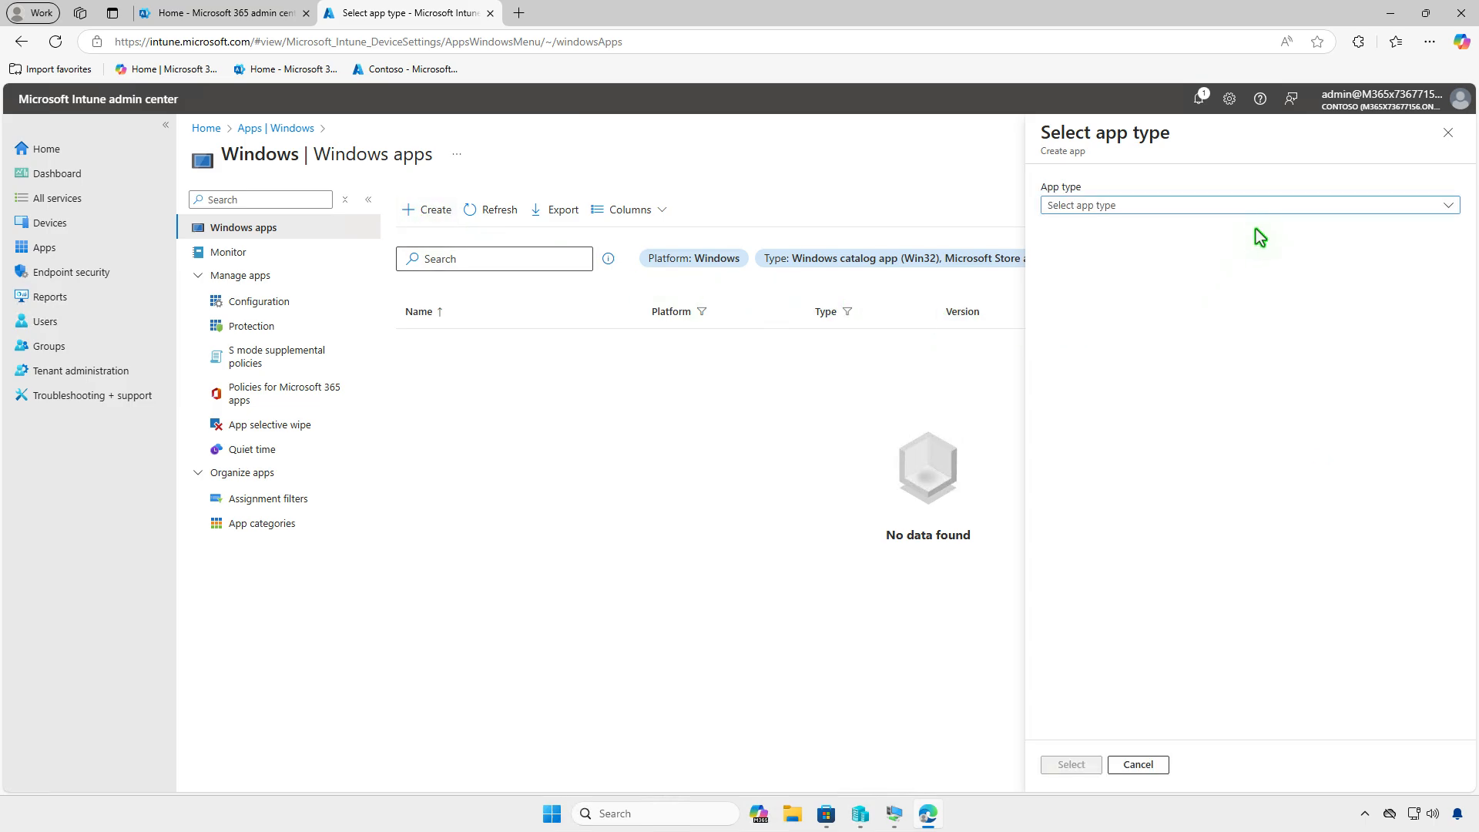
pyautogui.click(1259, 204)
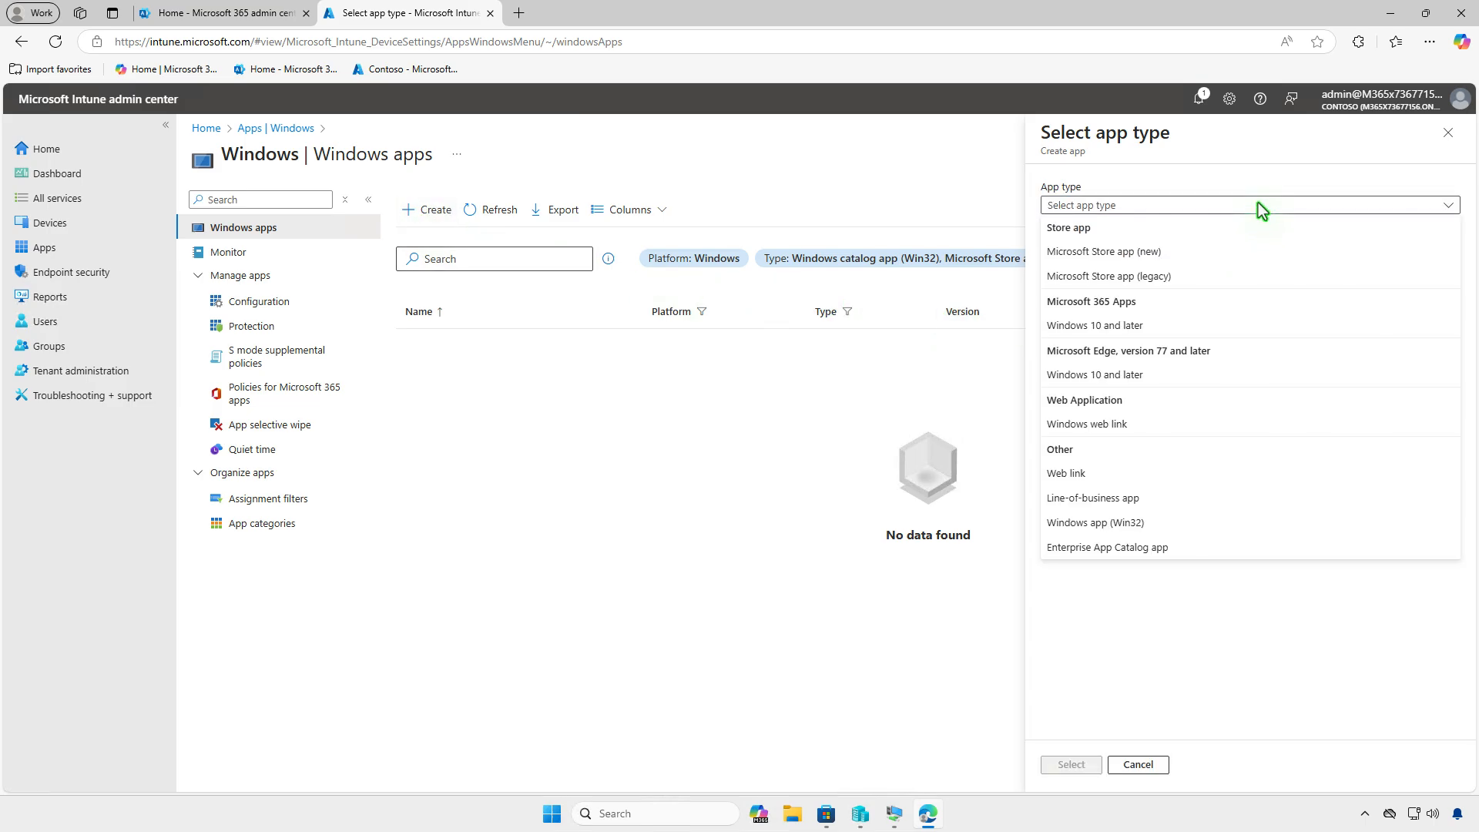
pyautogui.click(1191, 547)
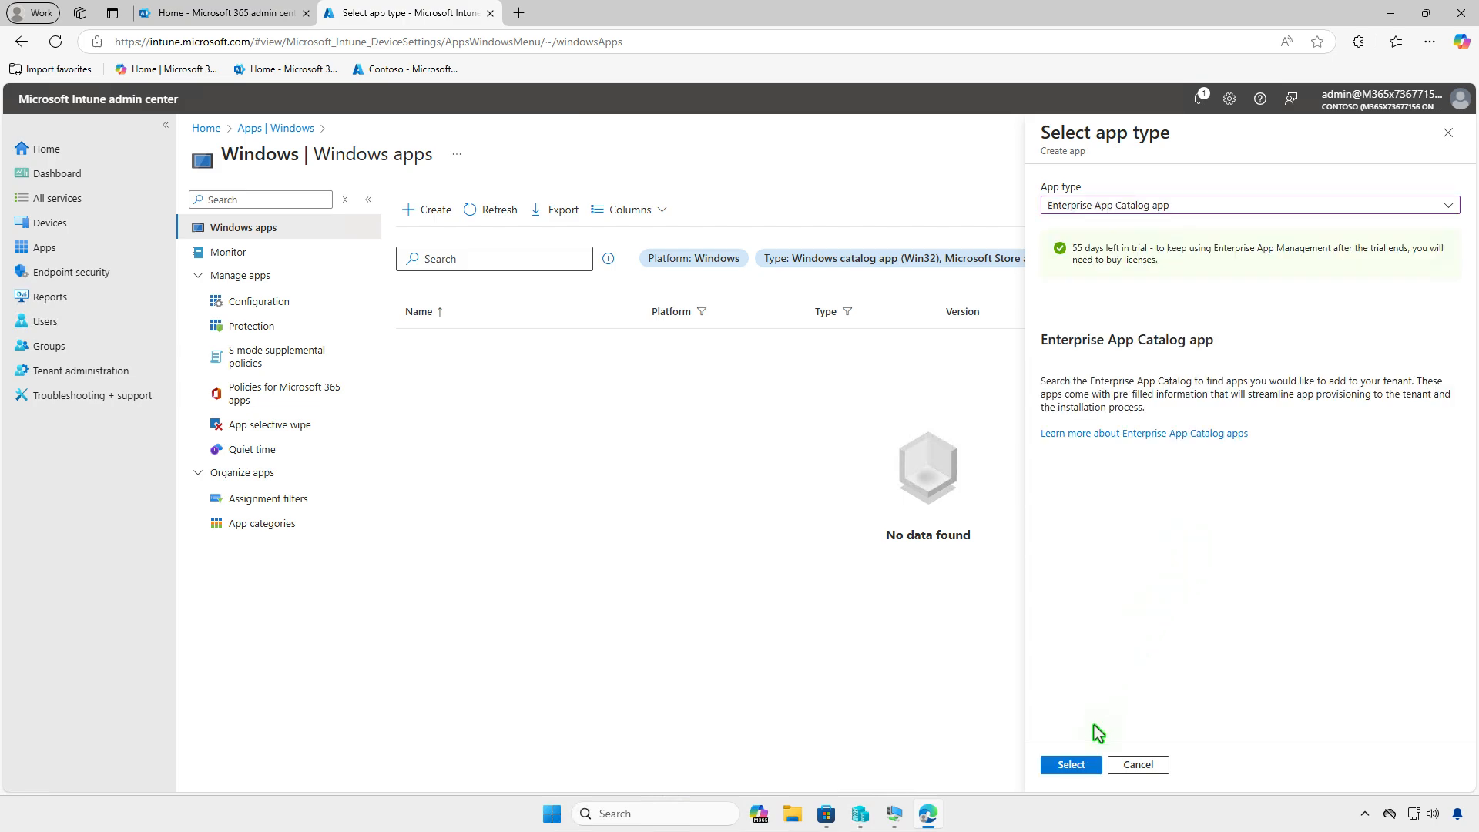
pyautogui.click(1080, 766)
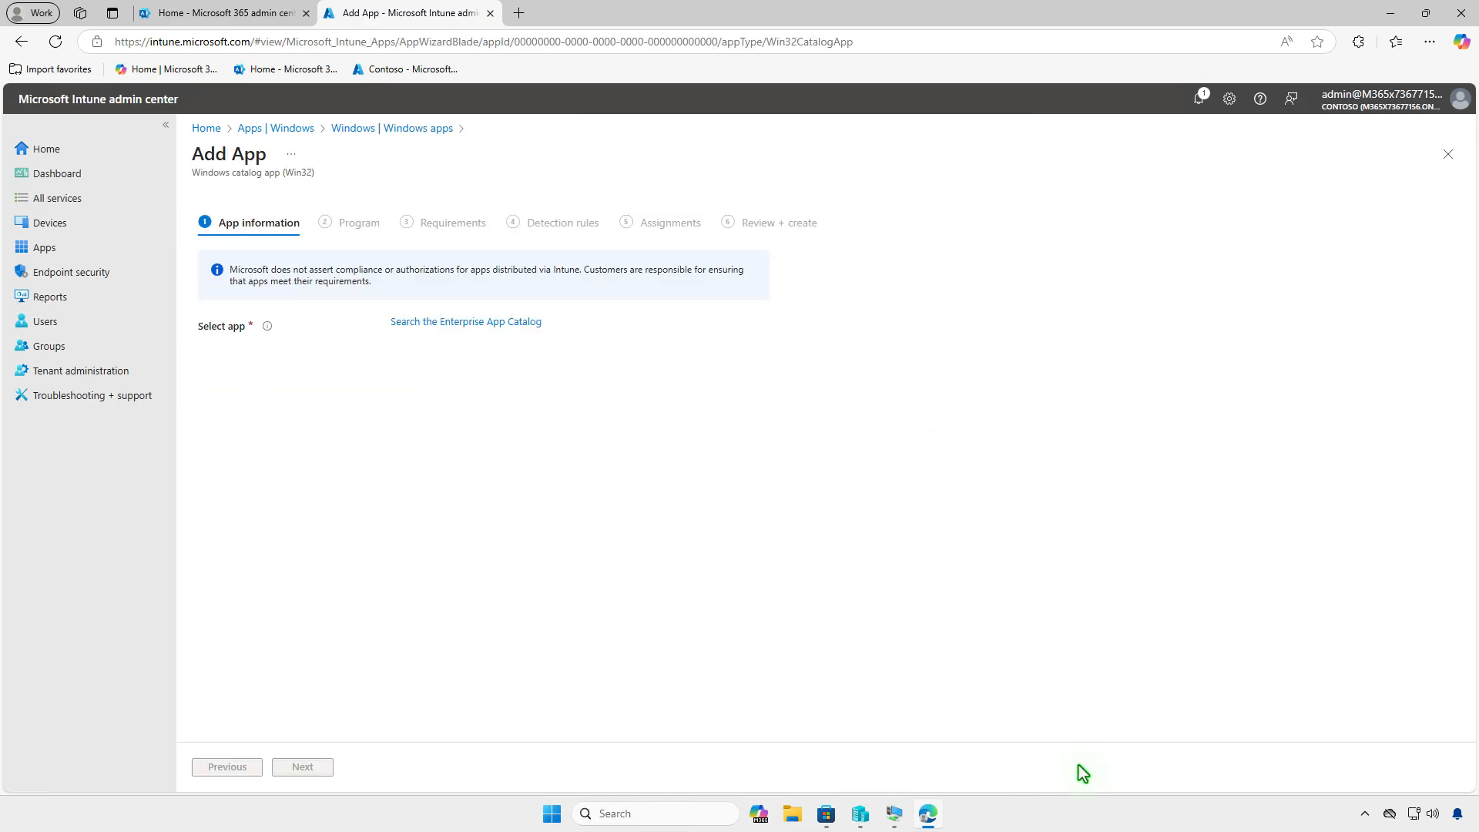
# Find Microsoft Visual Studio Code in the Enterprise App Catalog and select its x64 en-US system installer package, version 1.98.2.
pyautogui.click(537, 323)
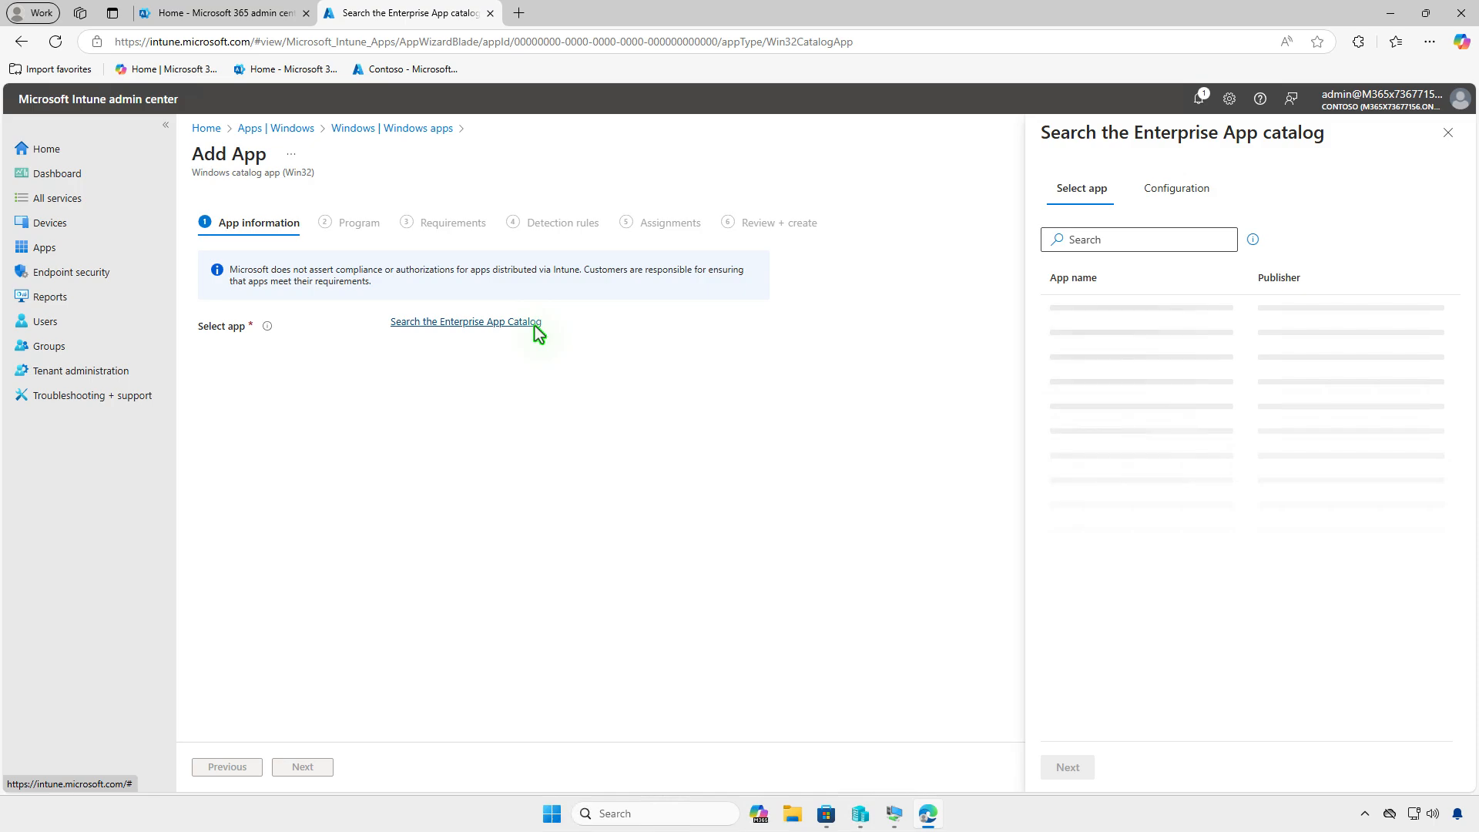
pyautogui.click(1153, 246)
pyautogui.write('visu')
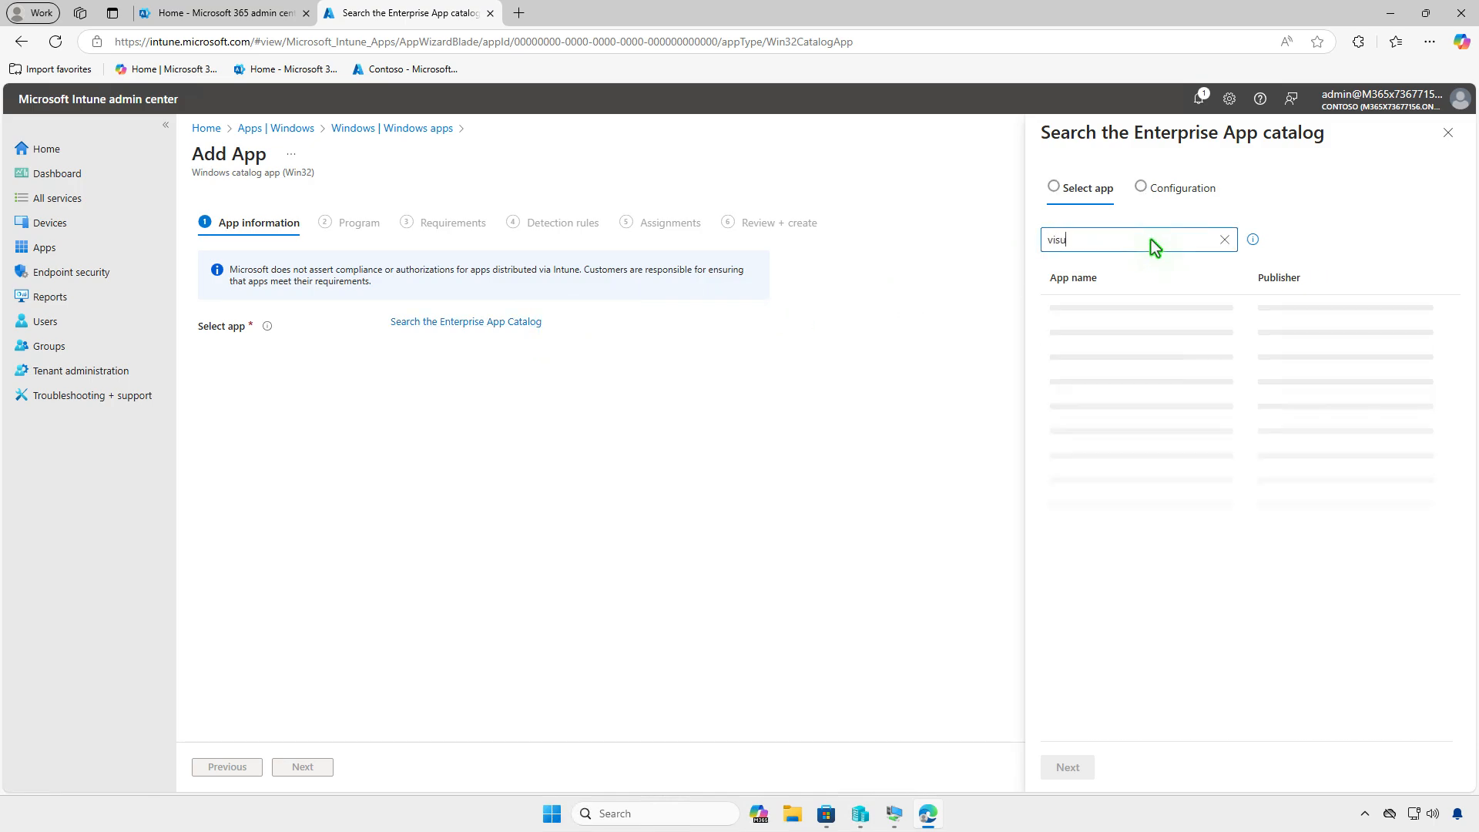
pyautogui.write('al')
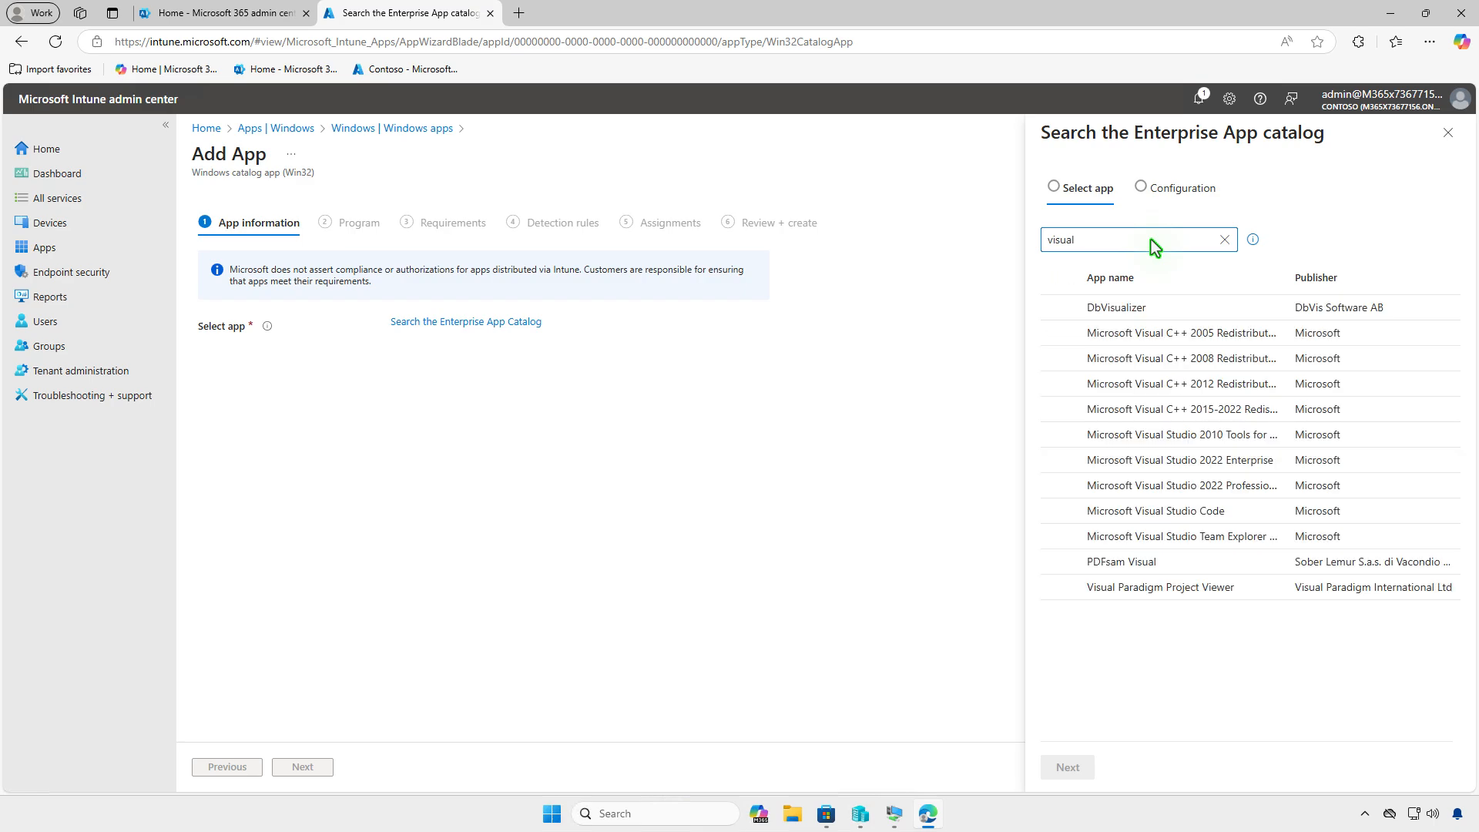
pyautogui.click(1257, 515)
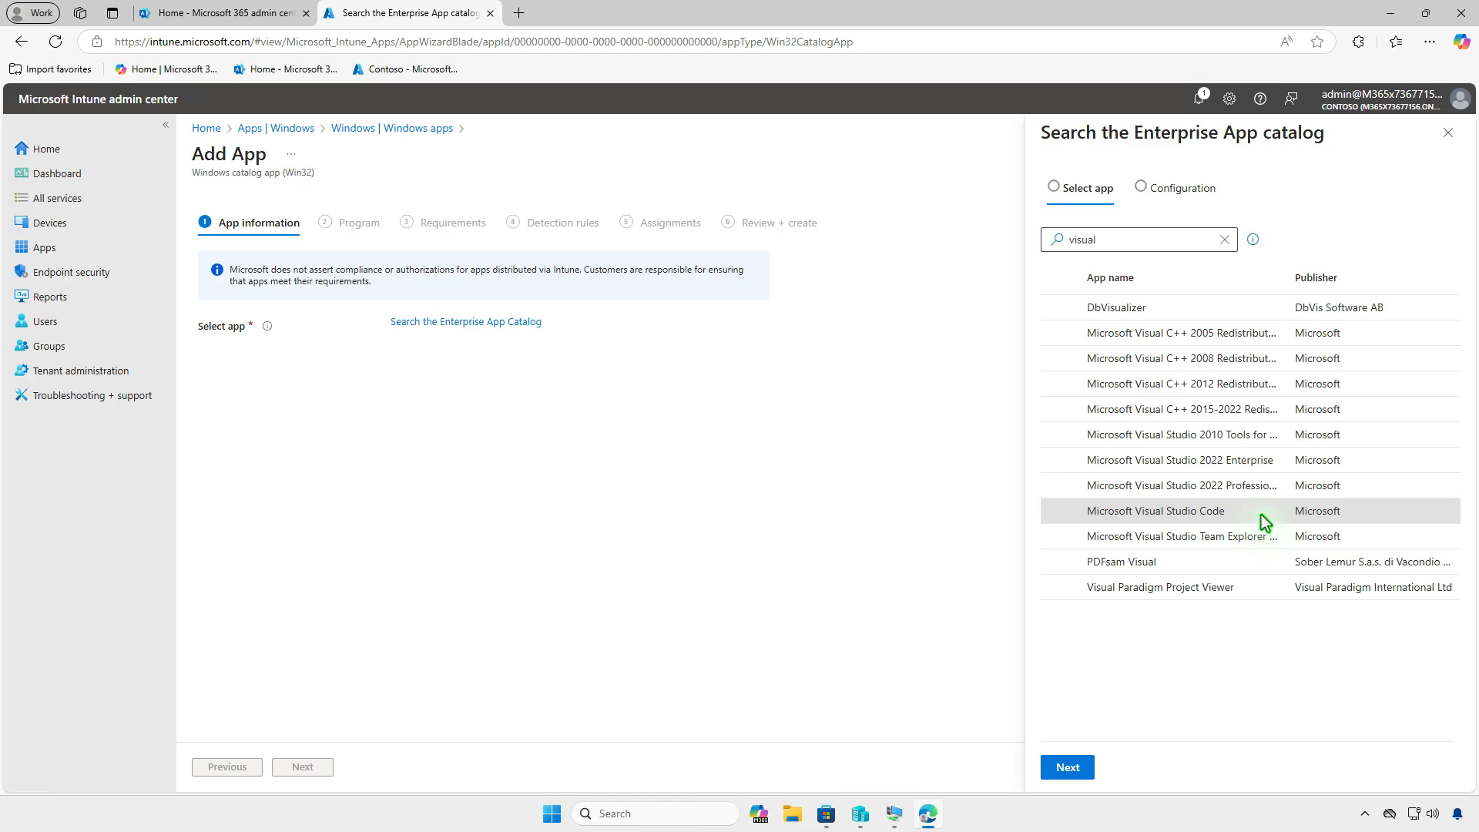
pyautogui.click(1089, 767)
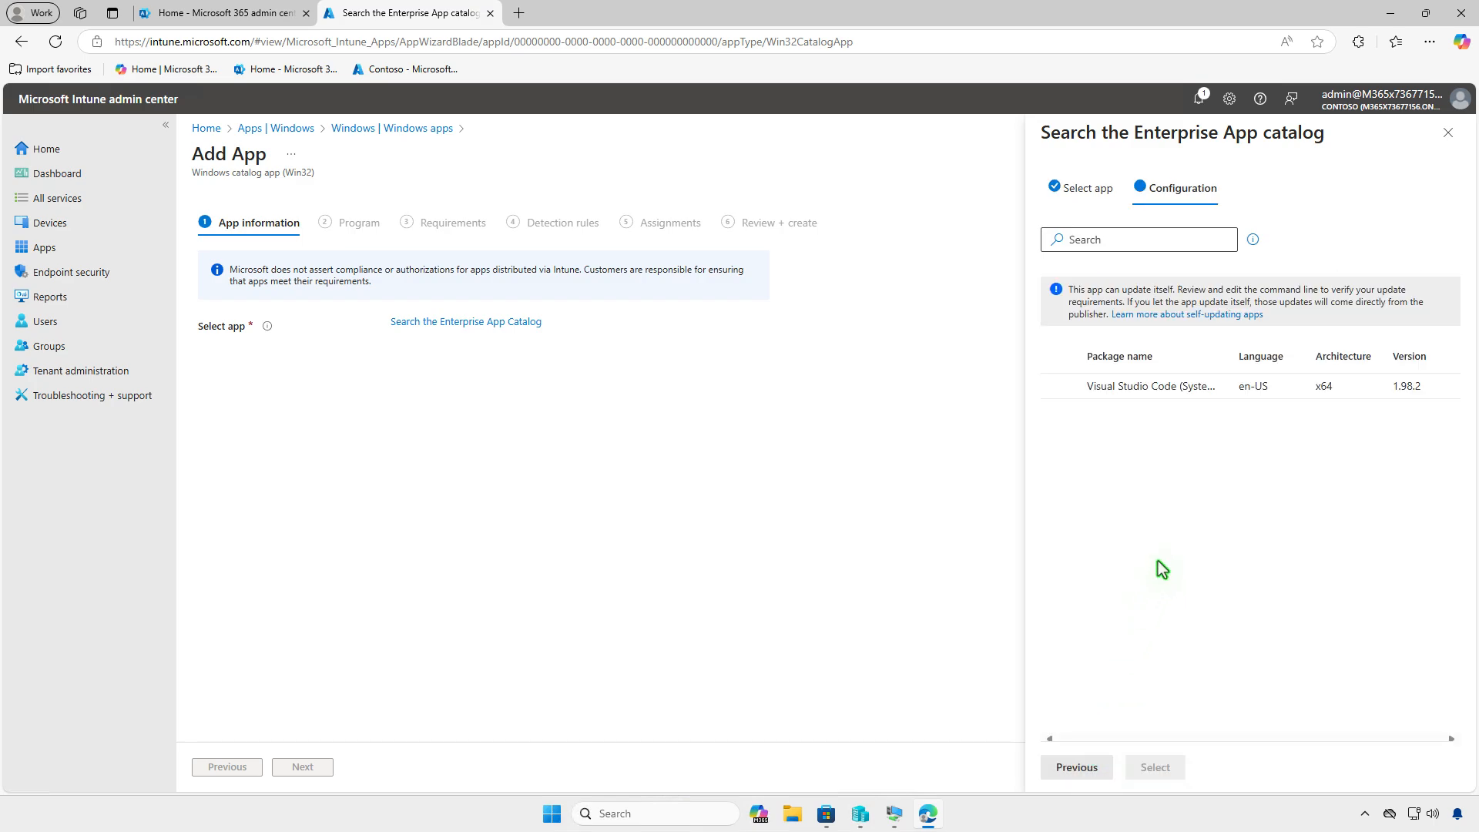
pyautogui.click(1223, 396)
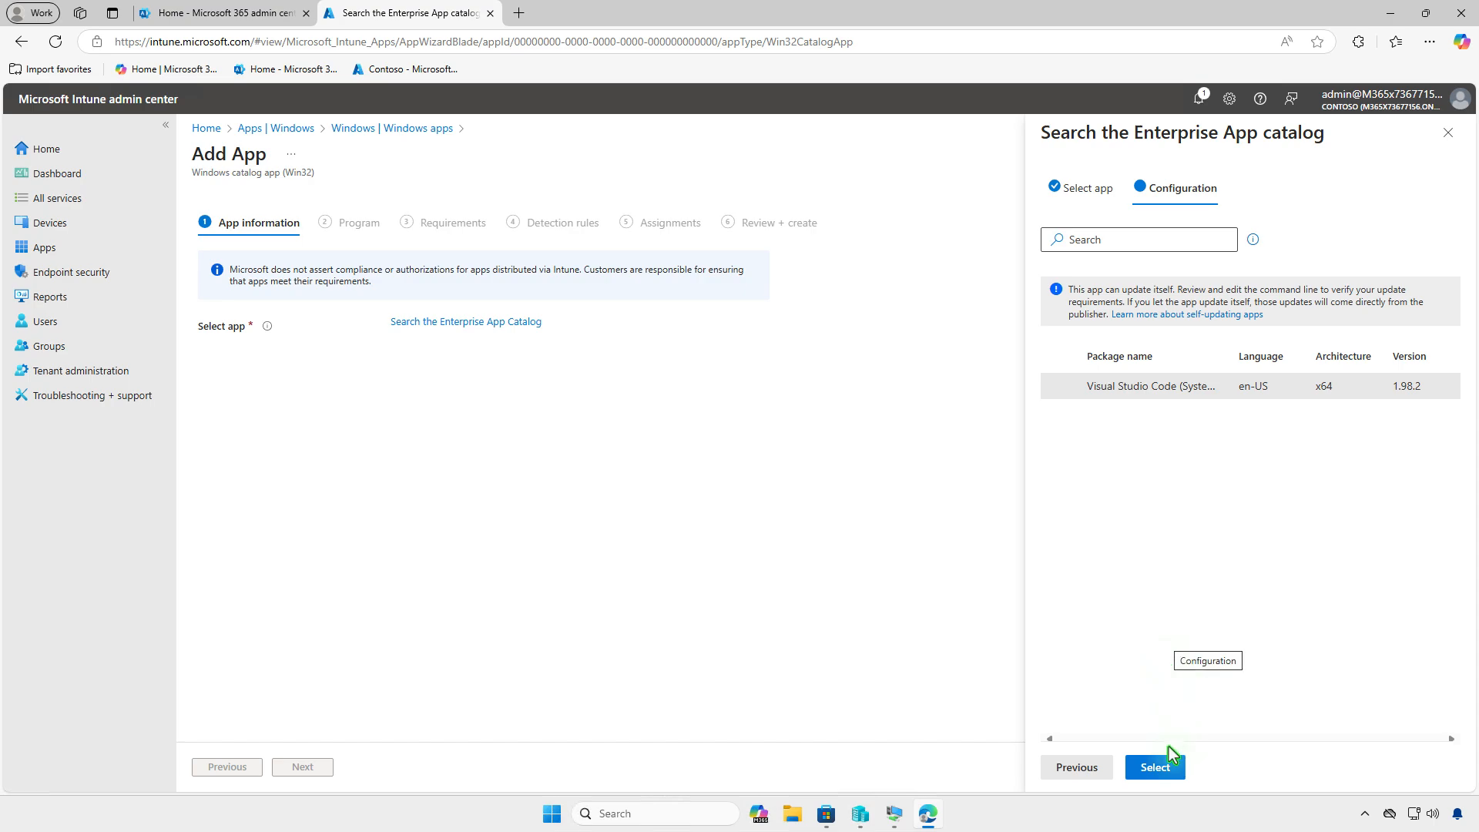
pyautogui.click(1156, 767)
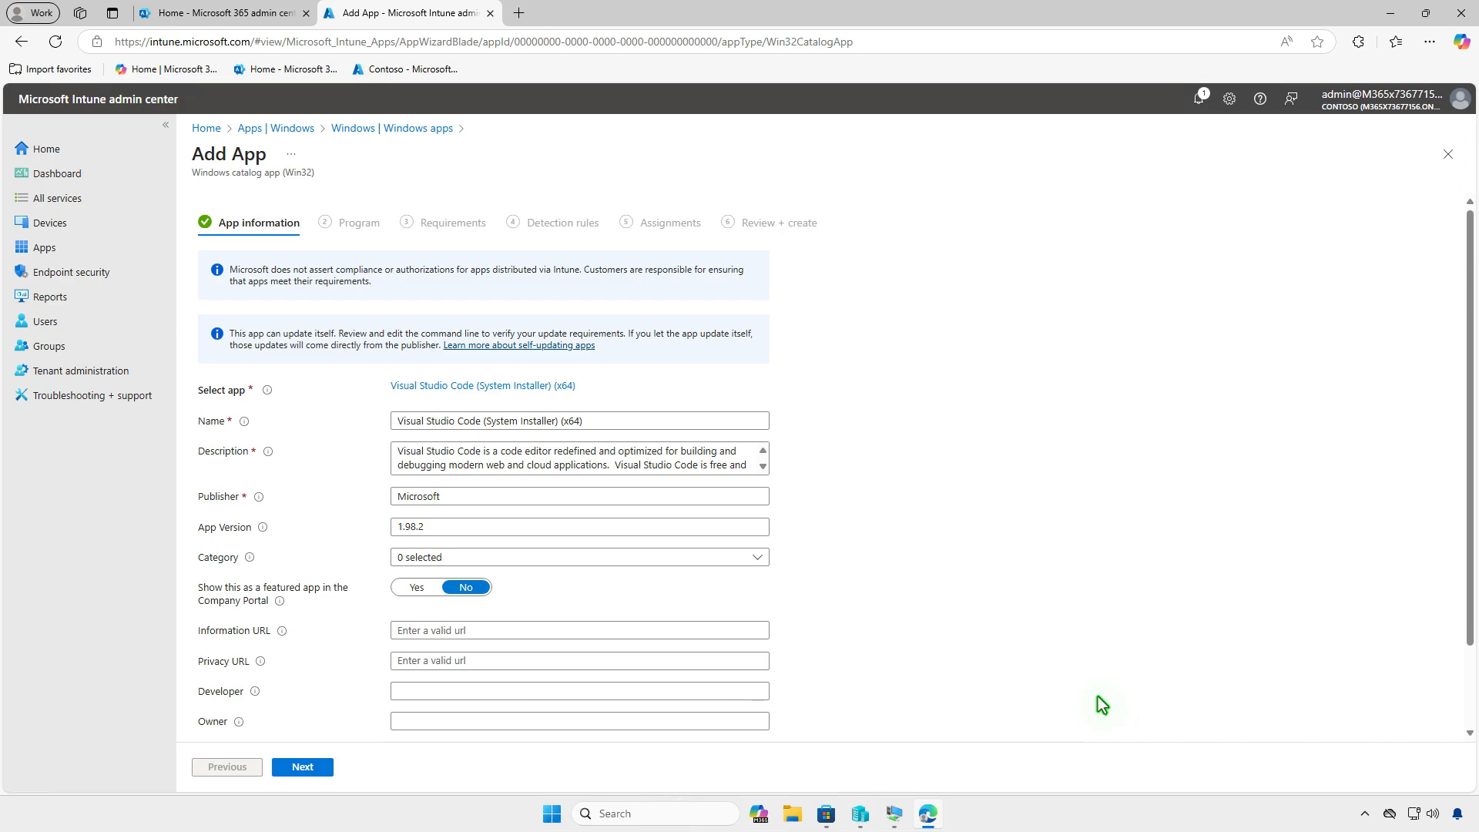
# Name the app Visual Studio Code and upload Visual_Studio_Code_1.35_icon.svg.png from Downloads as its logo.
pyautogui.scroll(-1, 1101, 704)
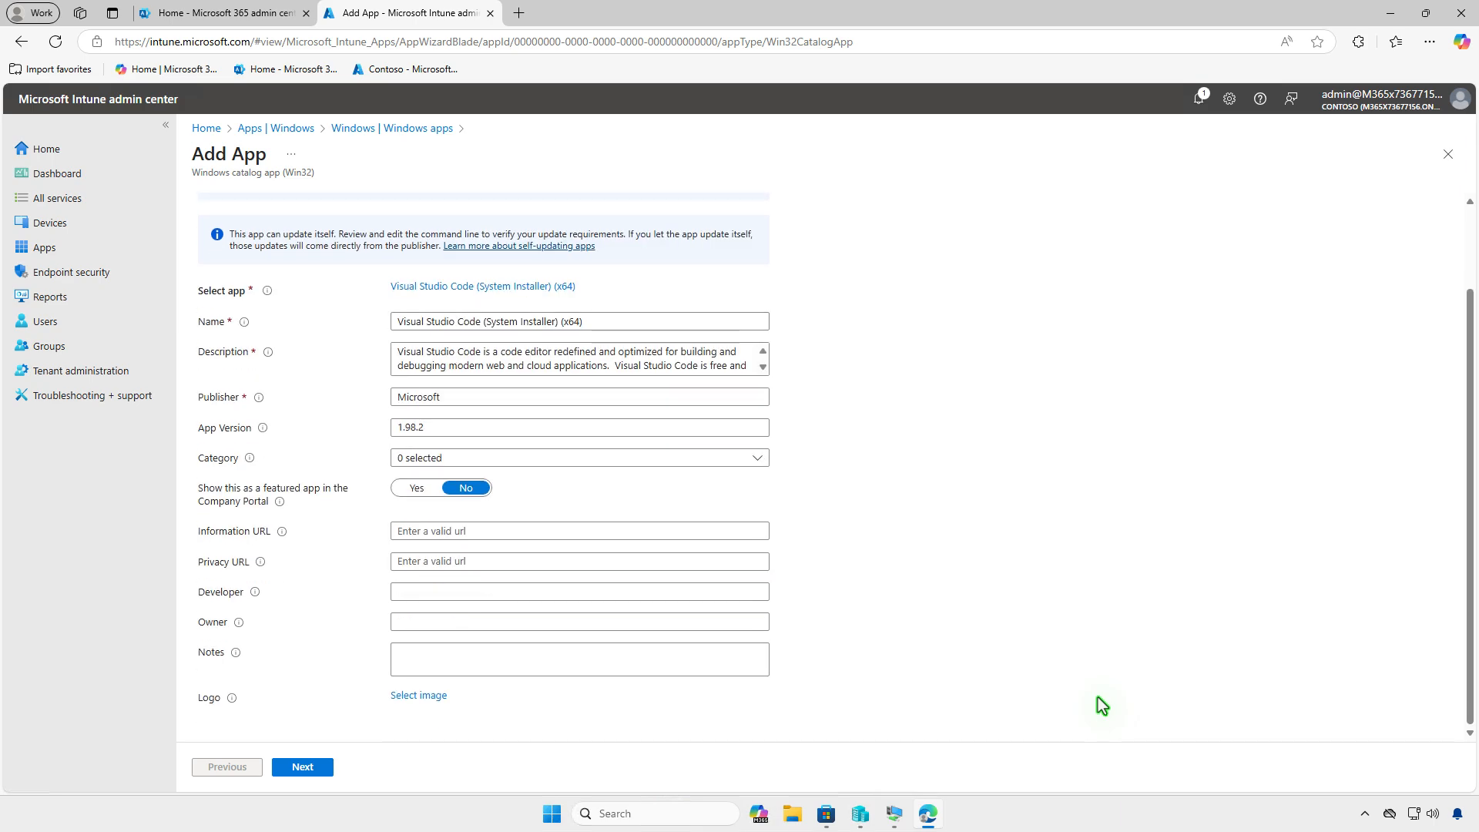
pyautogui.click(439, 698)
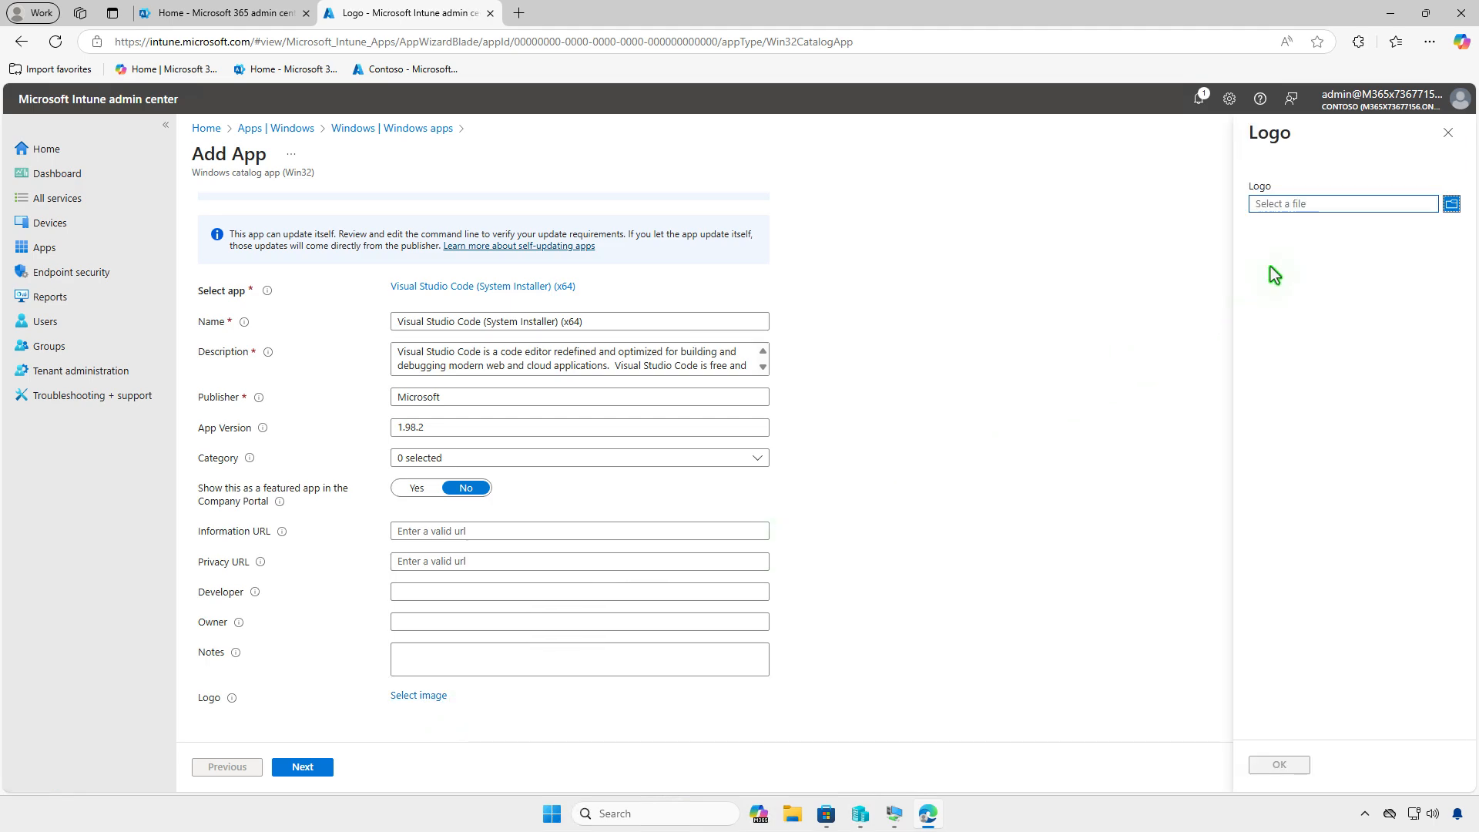
pyautogui.click(1328, 205)
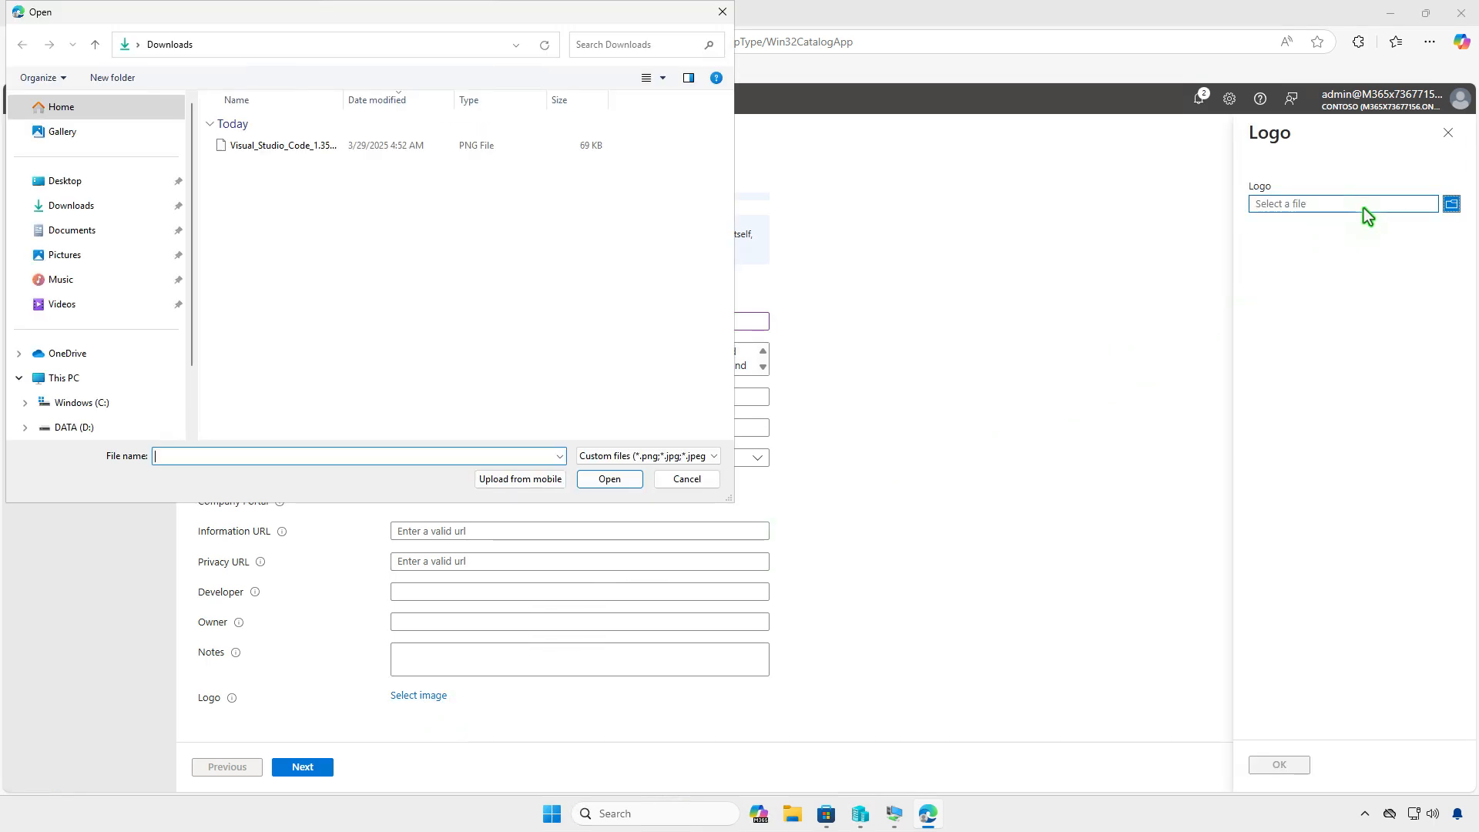
pyautogui.click(423, 145)
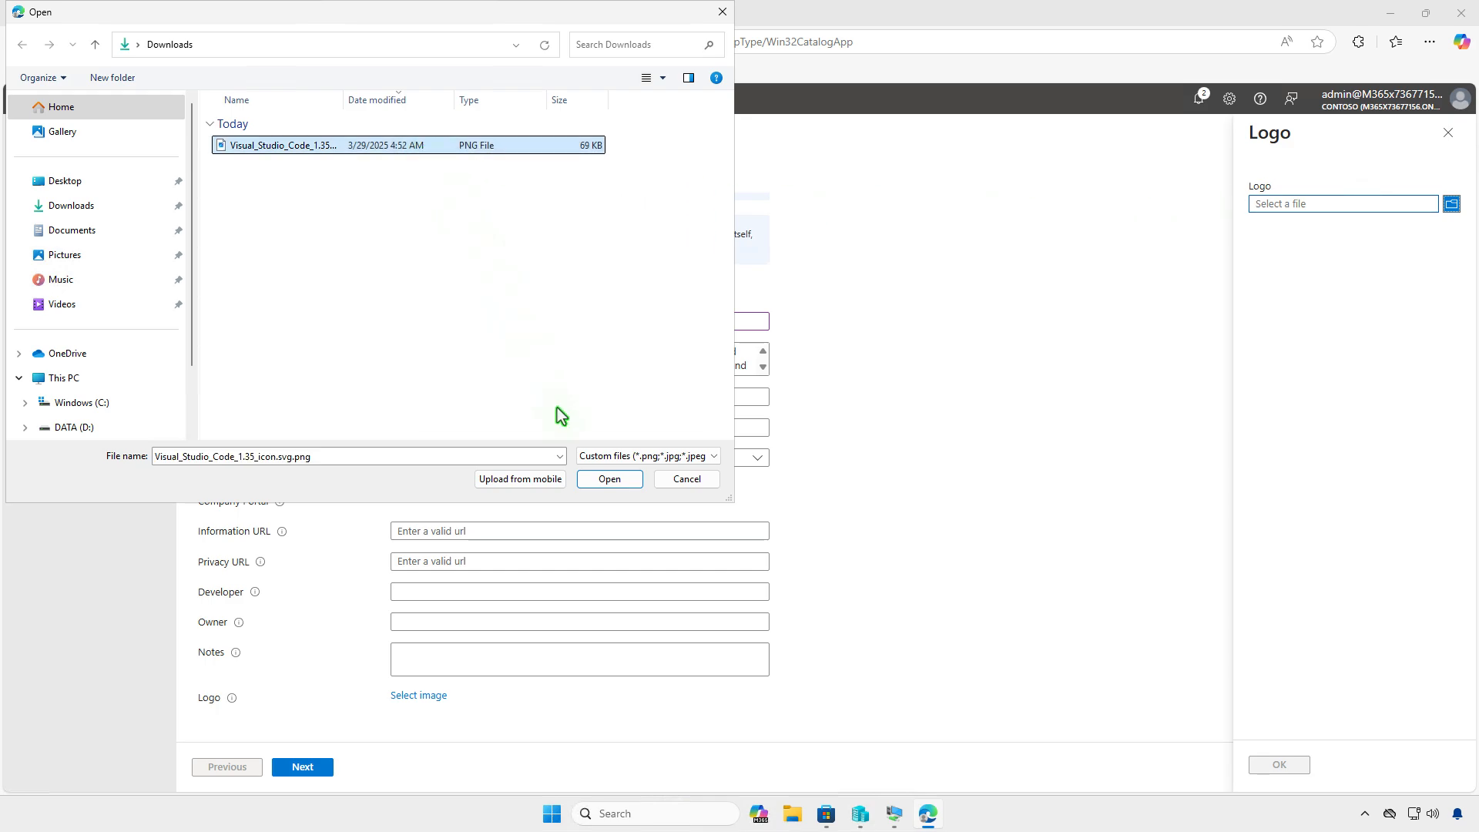
pyautogui.click(607, 481)
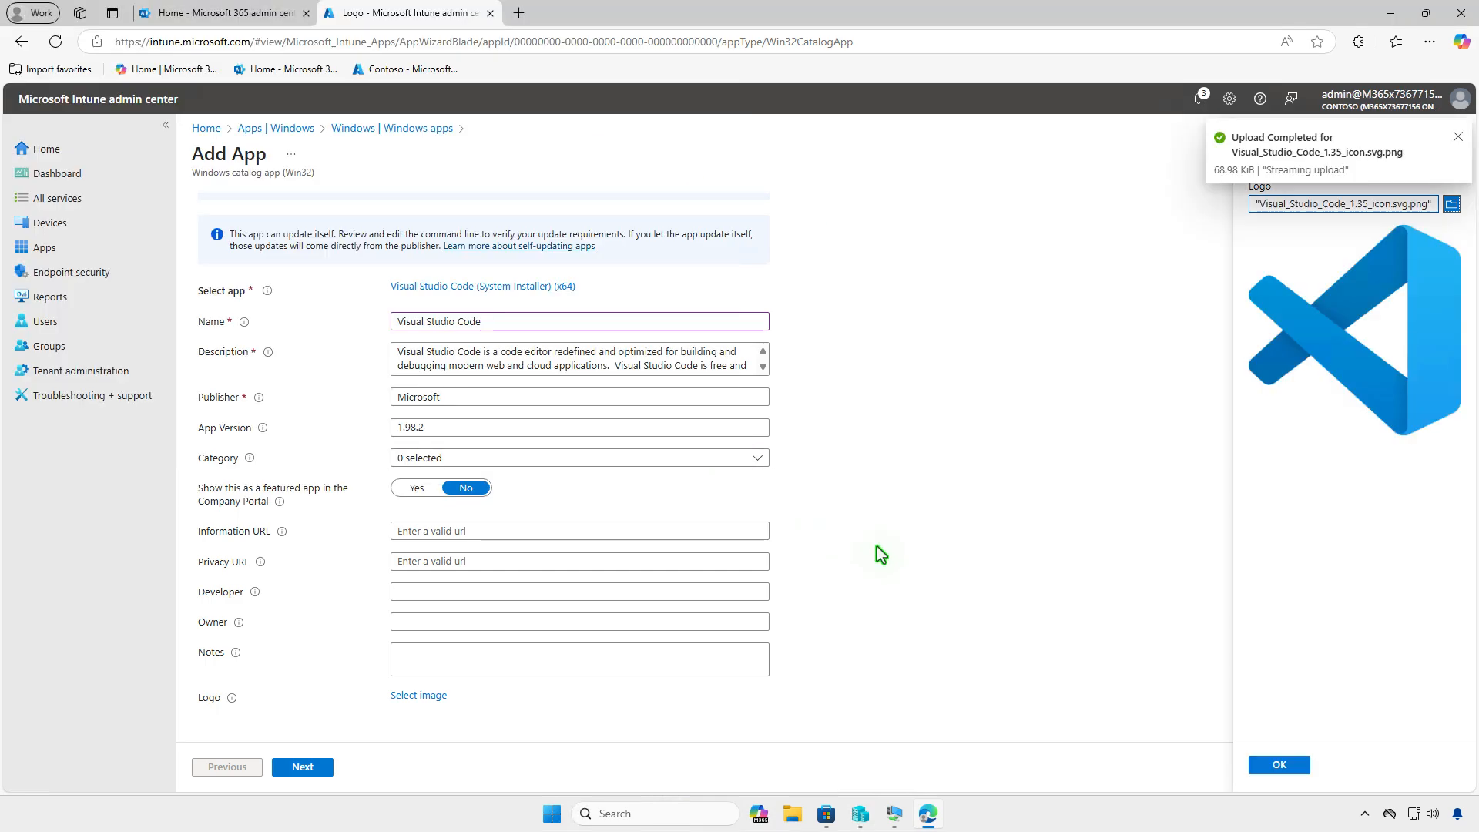
pyautogui.click(1279, 764)
pyautogui.scroll(-3, 863, 603)
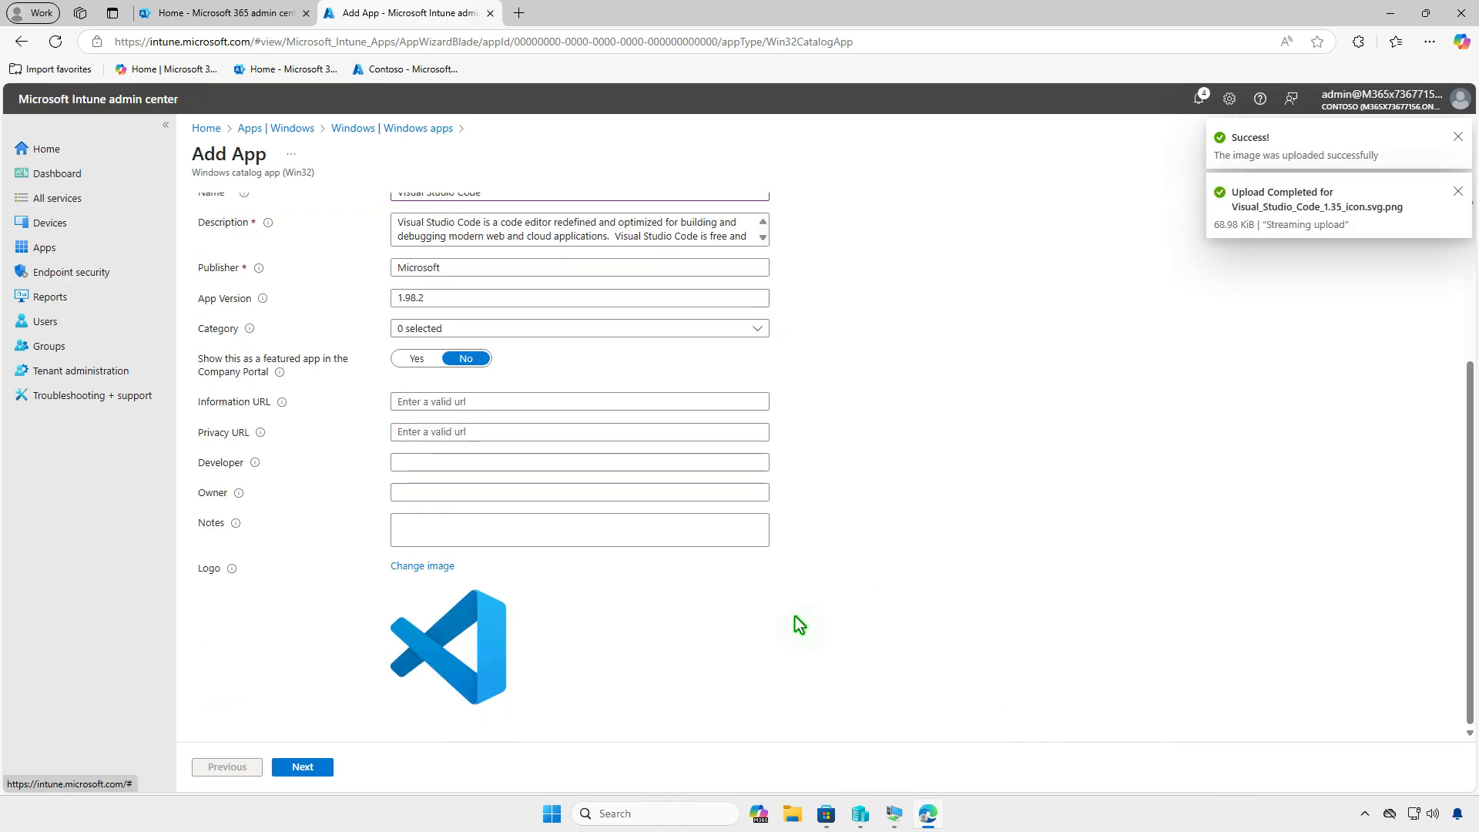
# Accept the prefilled program, requirements and detection rule settings and proceed to the app's assignments.
pyautogui.click(322, 766)
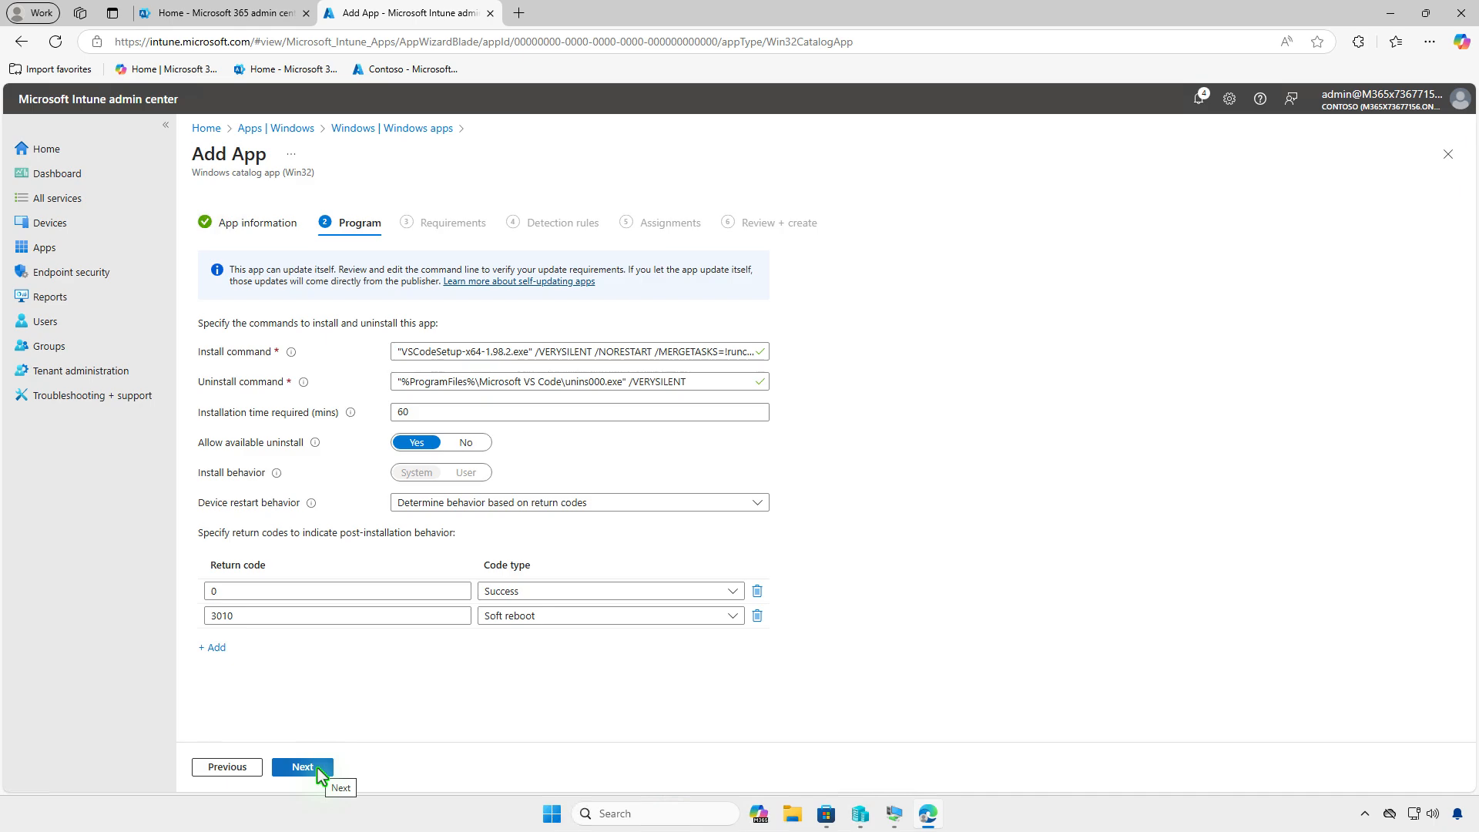
pyautogui.click(318, 769)
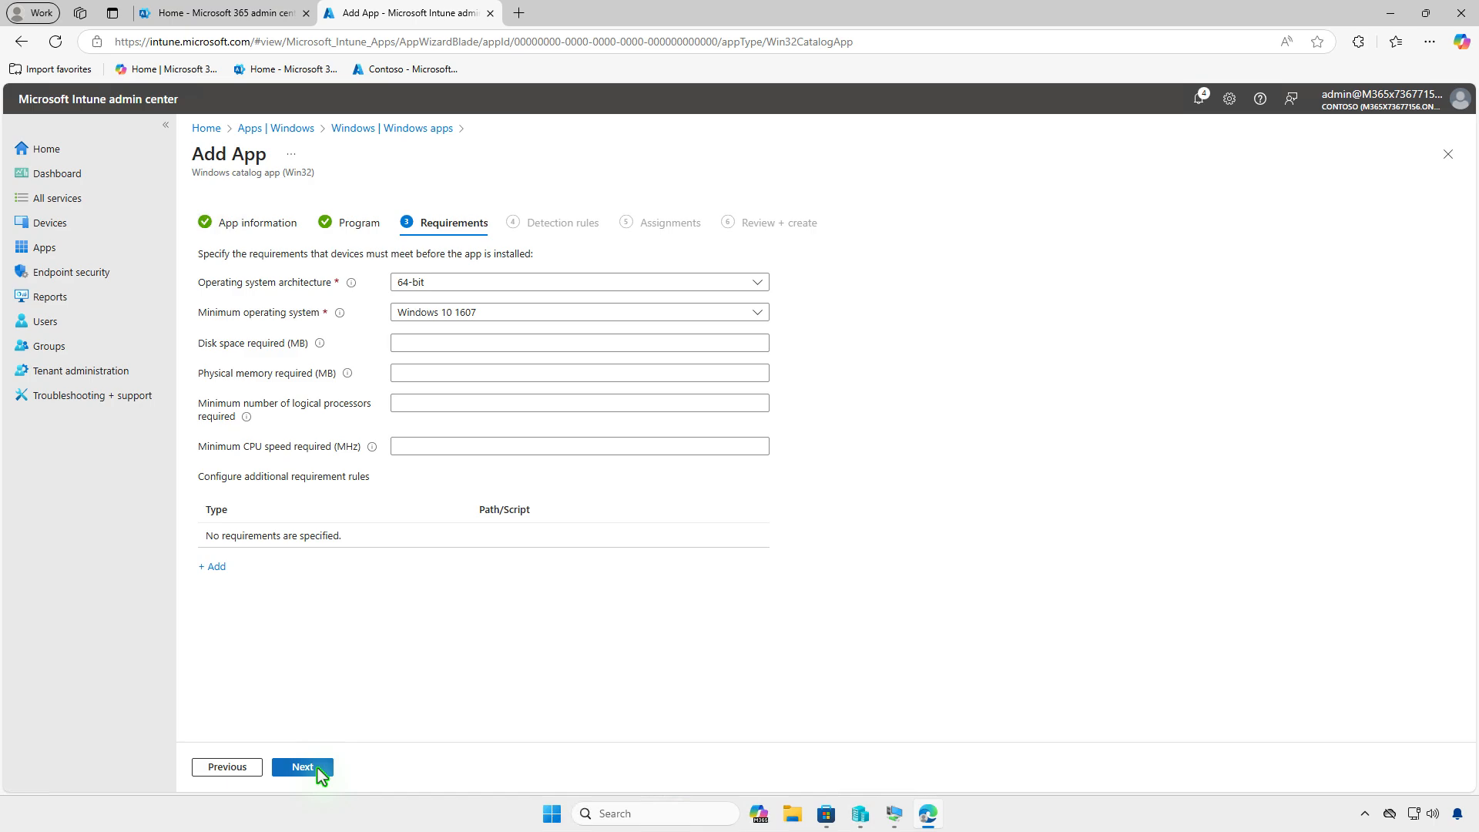
pyautogui.click(319, 769)
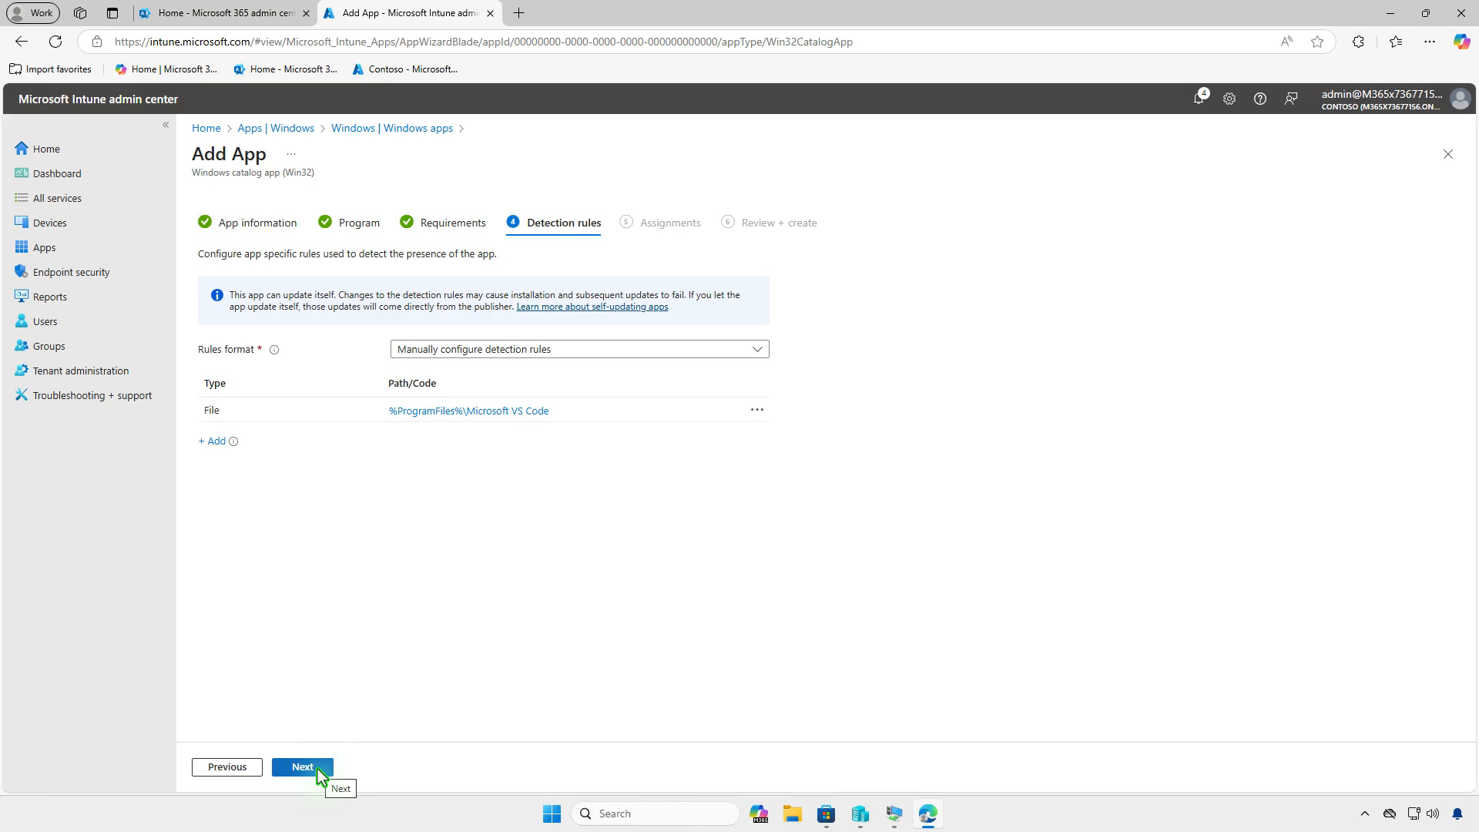
pyautogui.click(319, 773)
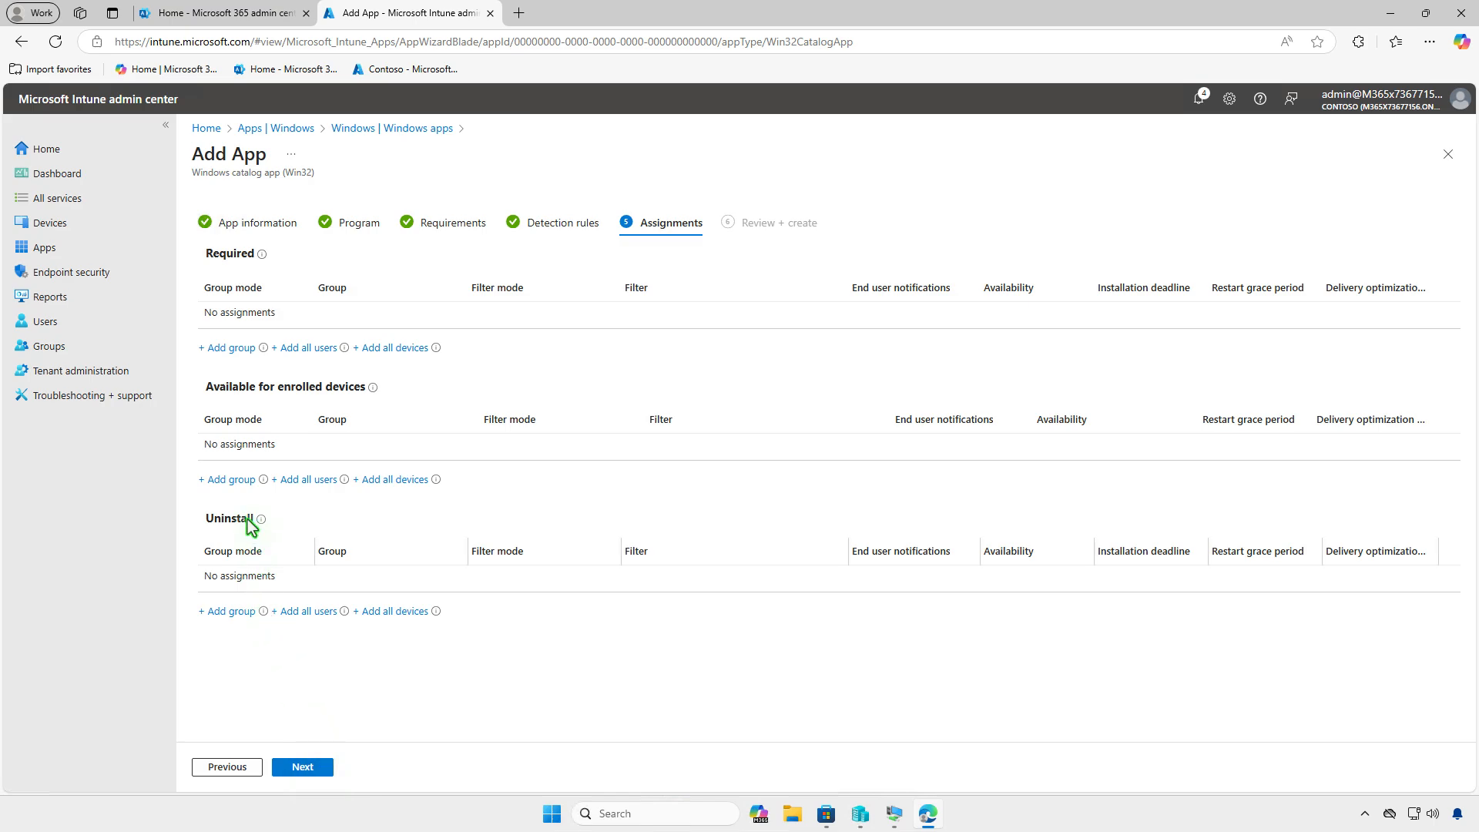
# Make the app available for enrolled devices to the Test_Users group and add the app to Intune.
pyautogui.click(242, 481)
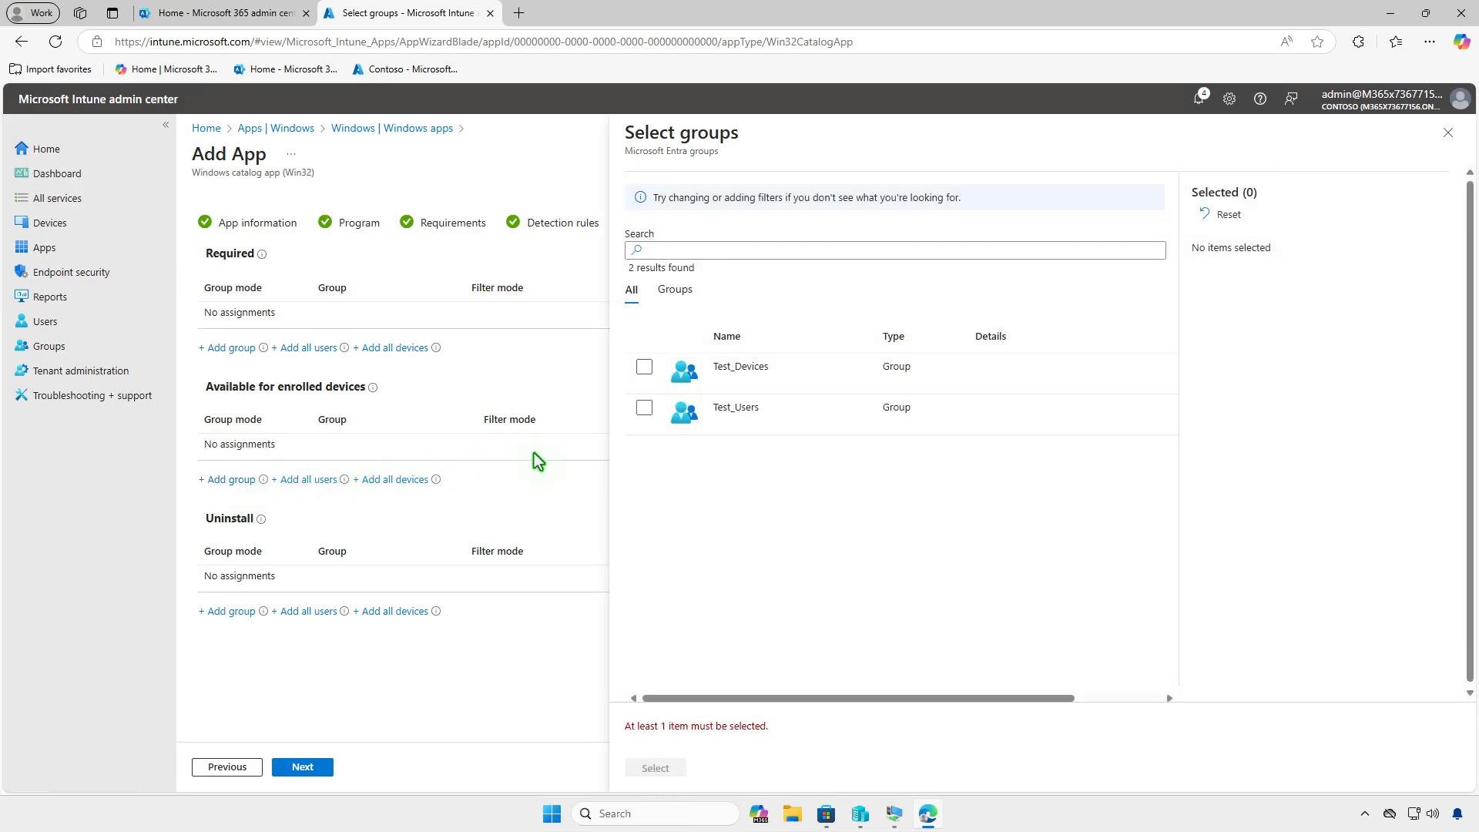
pyautogui.click(645, 409)
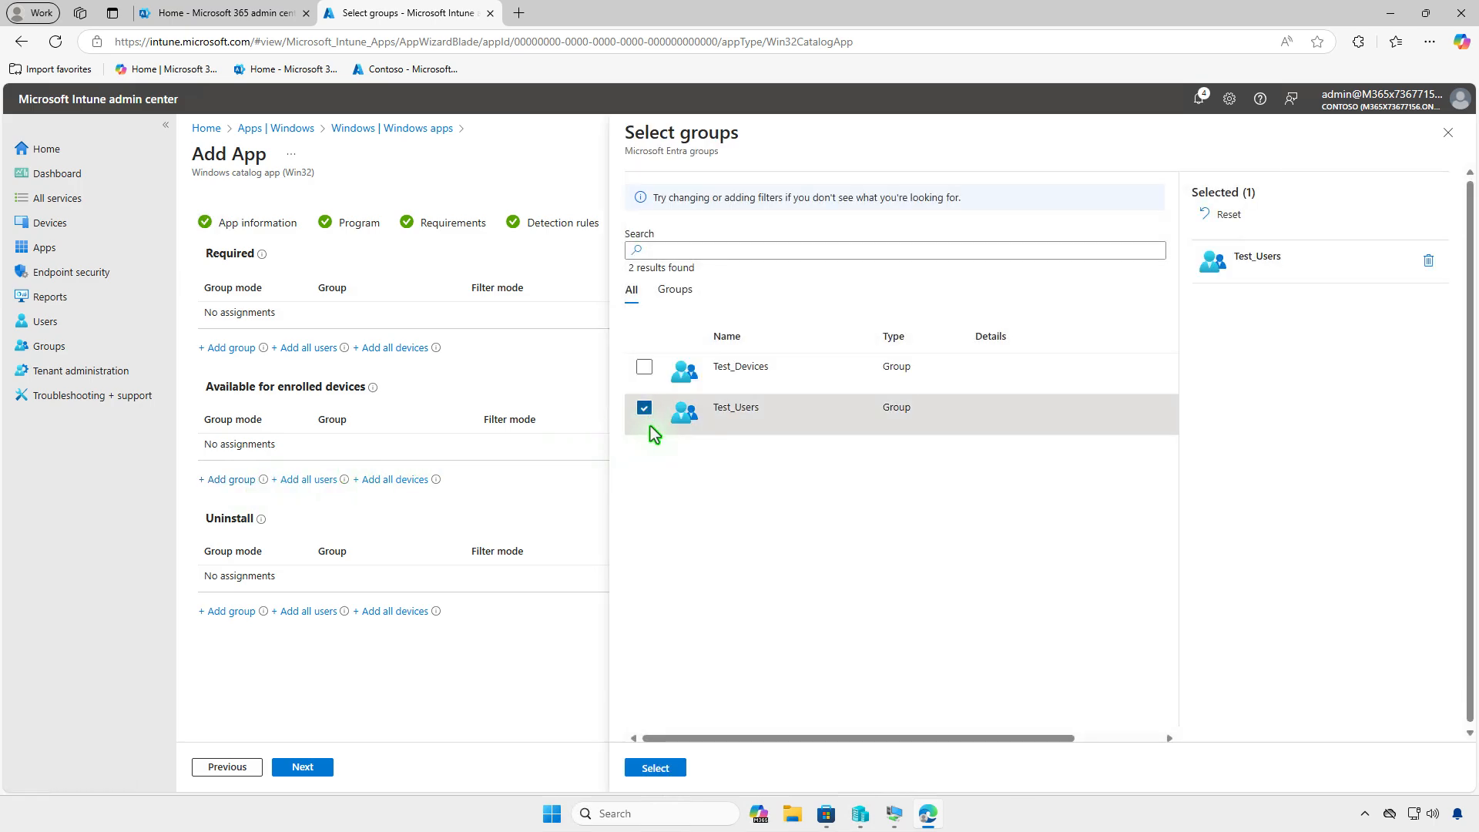
pyautogui.click(654, 768)
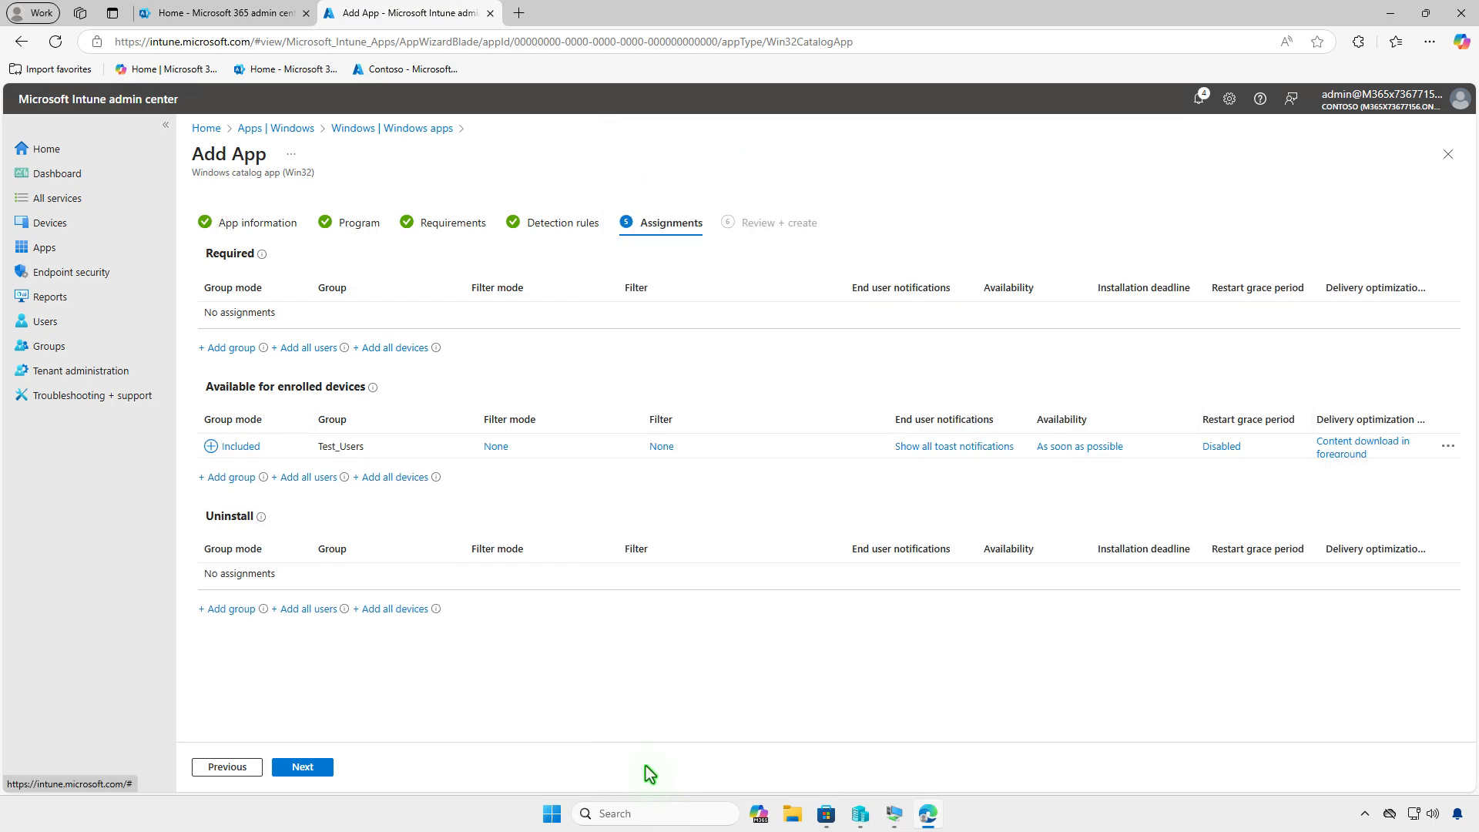
pyautogui.click(303, 767)
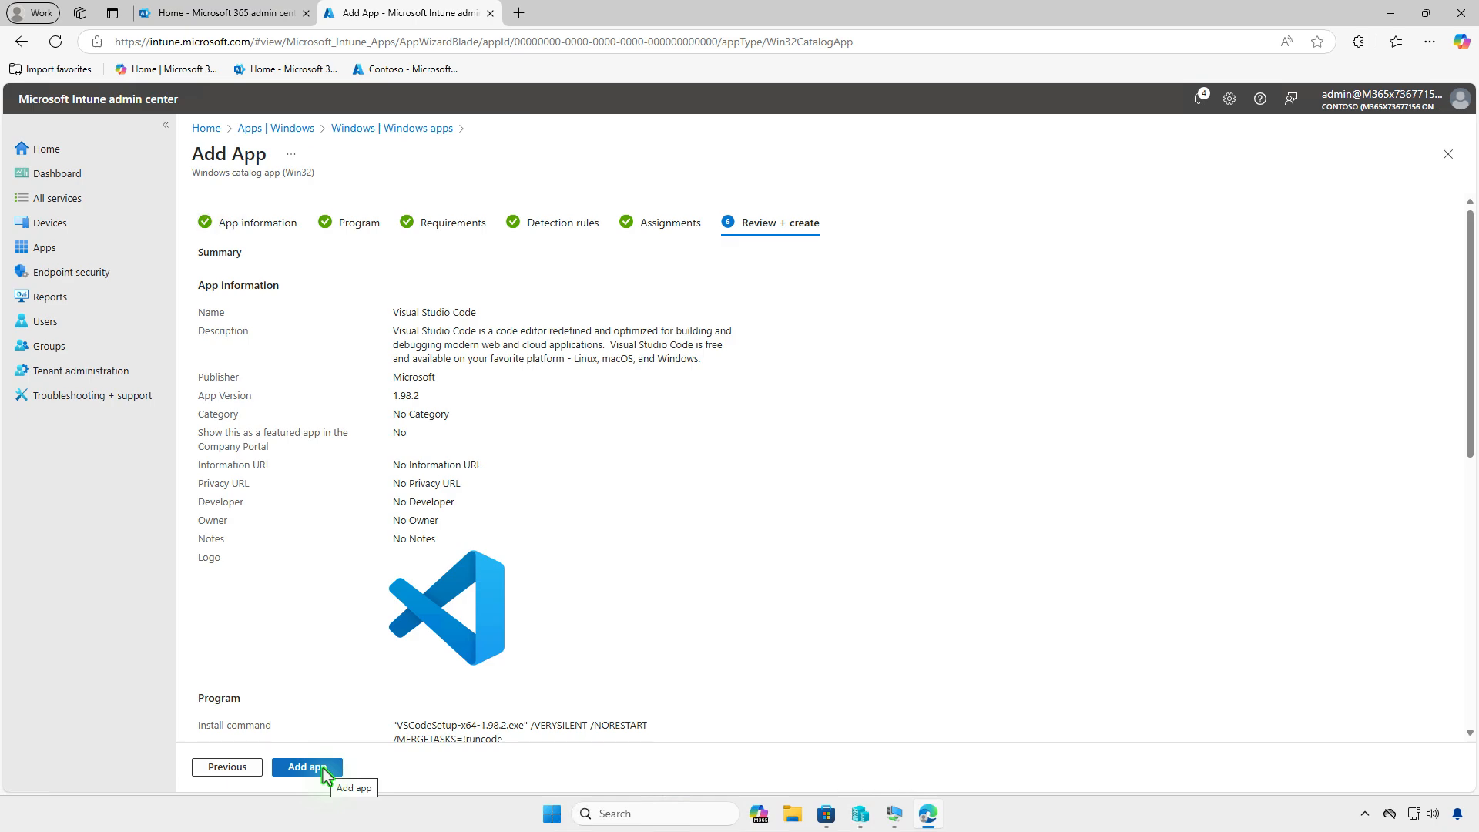
pyautogui.click(323, 769)
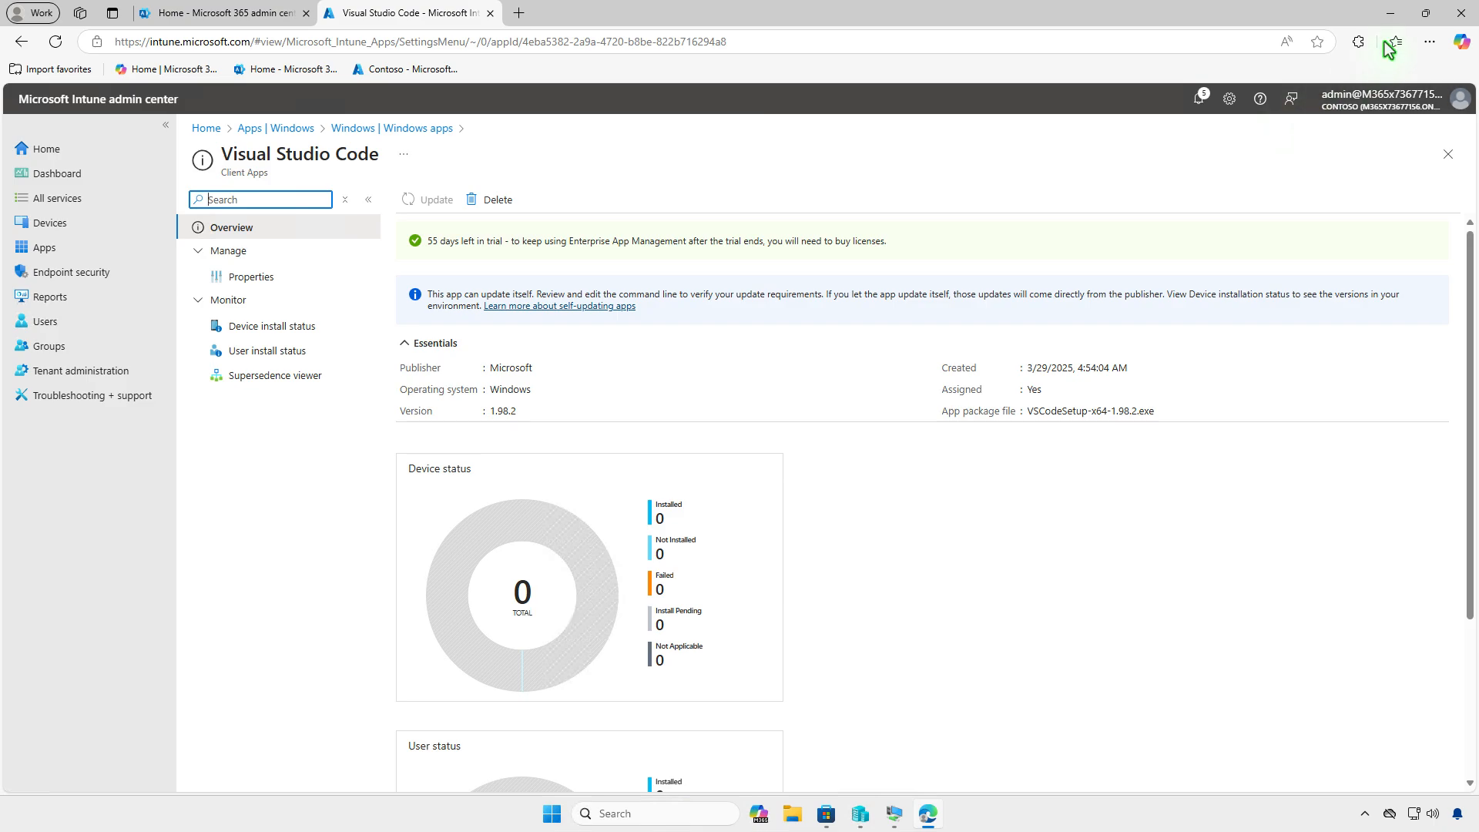
# Switch to the WIN10 virtual machine, install Visual Studio Code from the Company Portal, and check the installation notifications.
pyautogui.click(1390, 13)
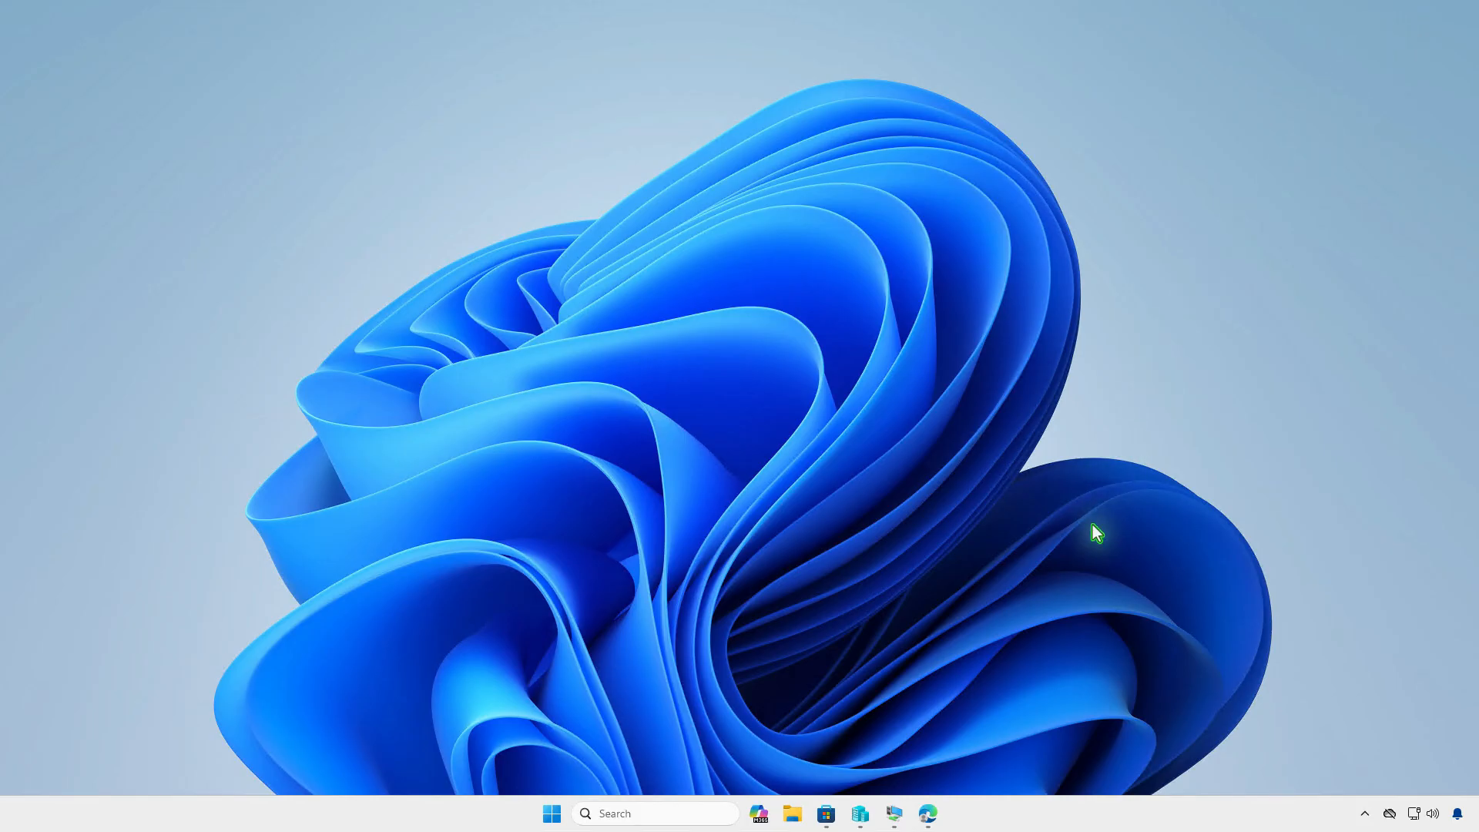
pyautogui.click(900, 812)
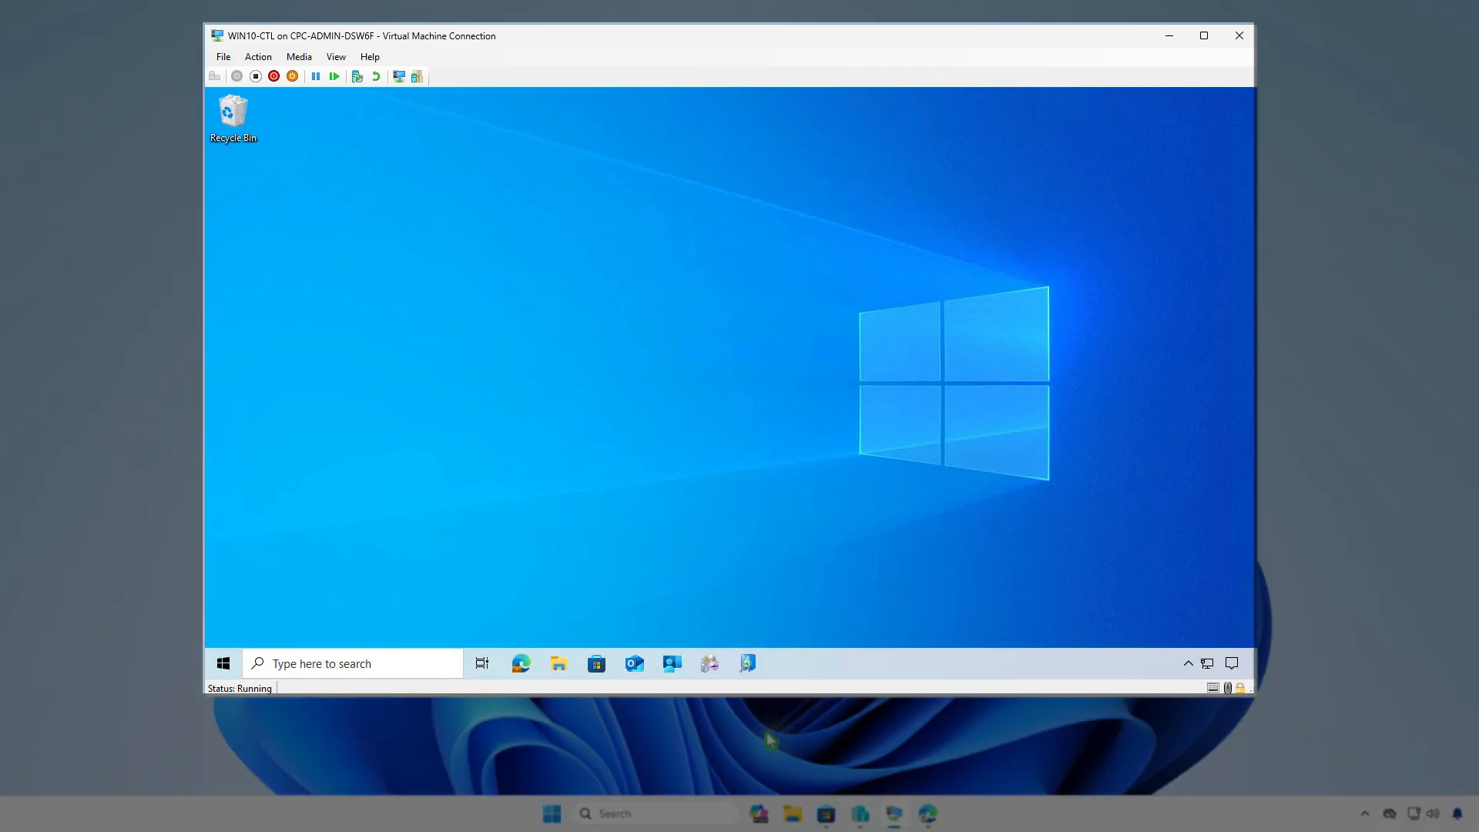
pyautogui.click(673, 672)
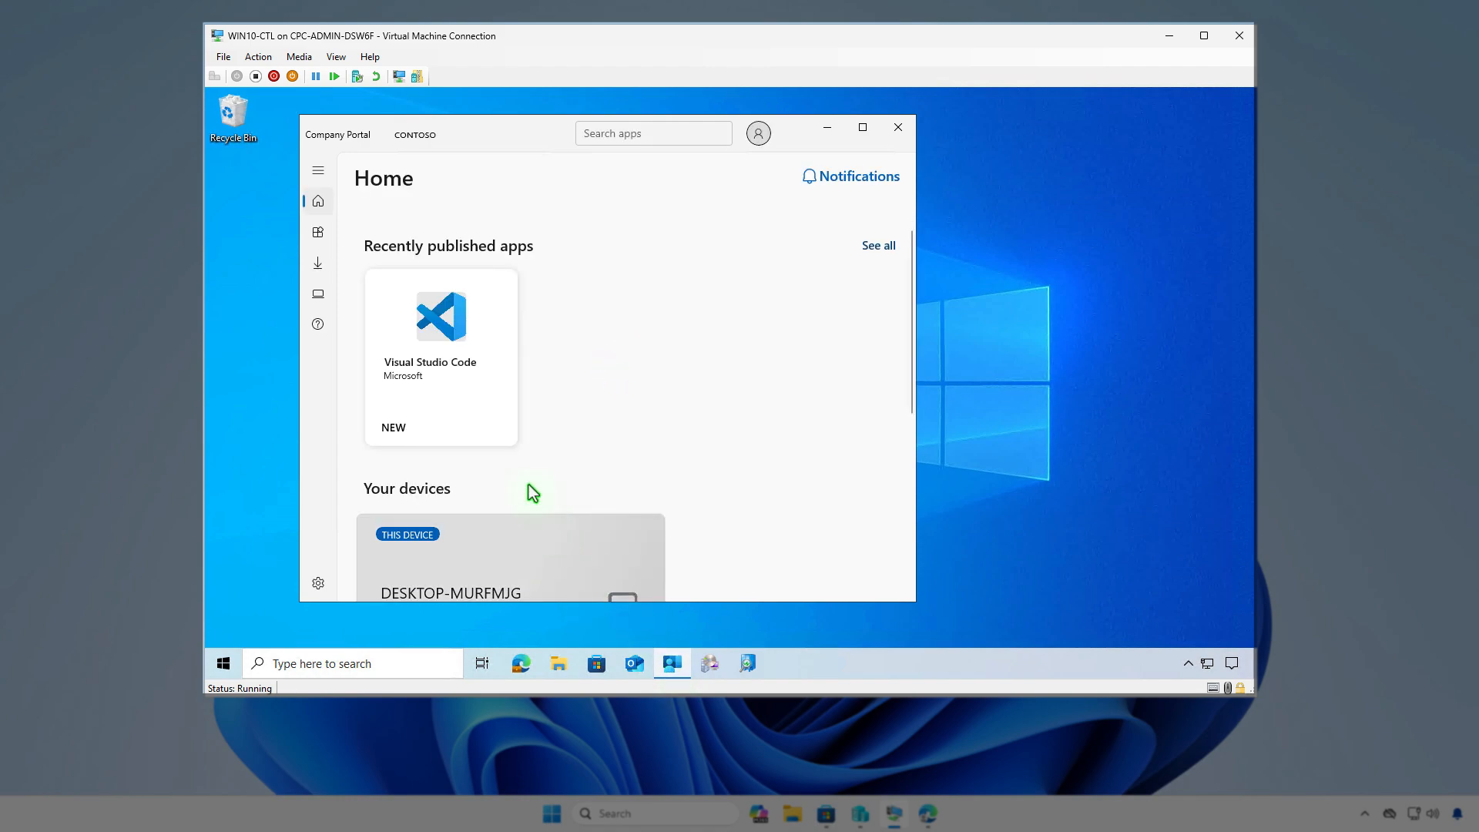
pyautogui.click(322, 239)
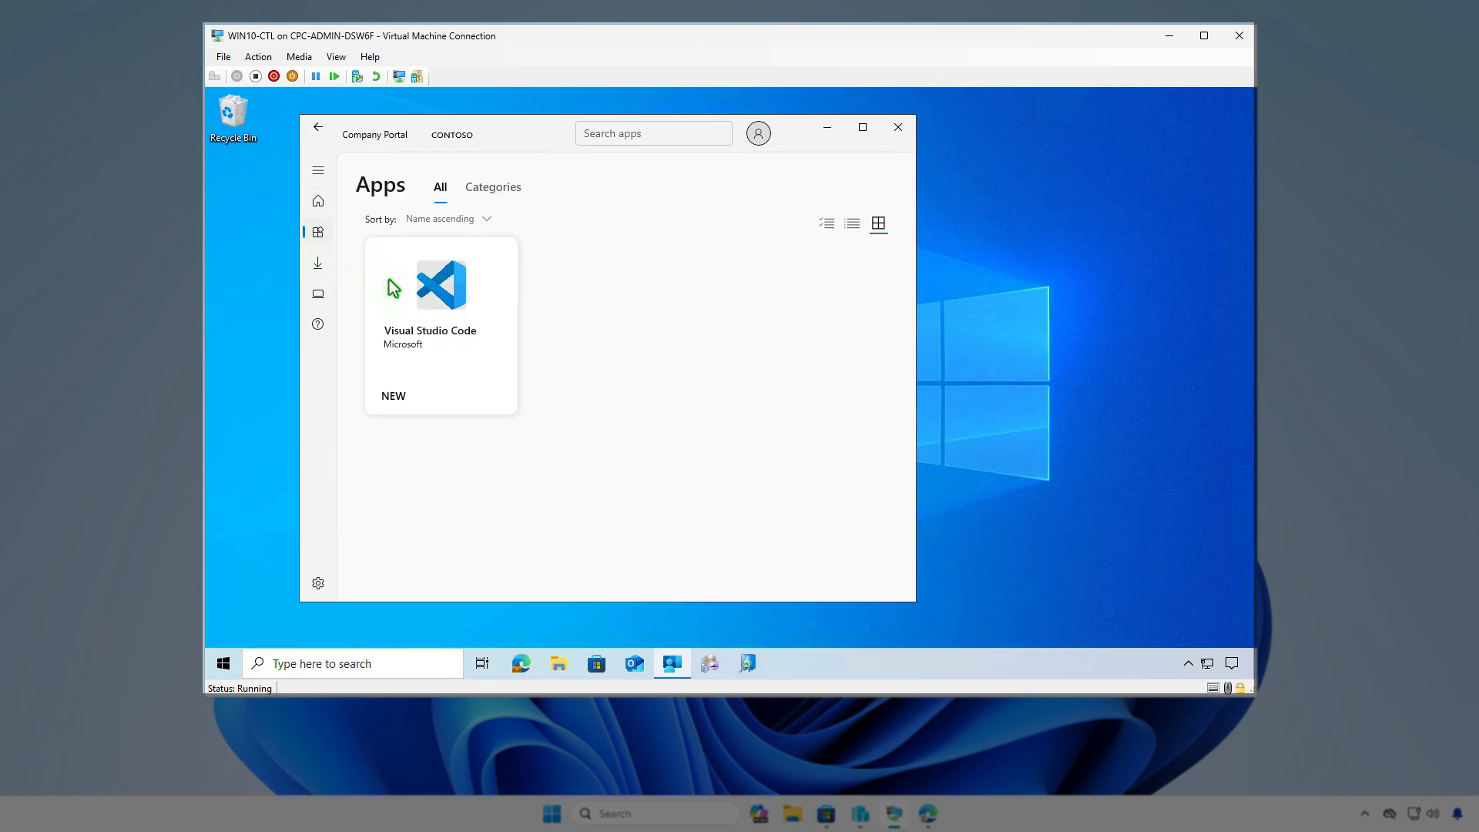
pyautogui.click(468, 354)
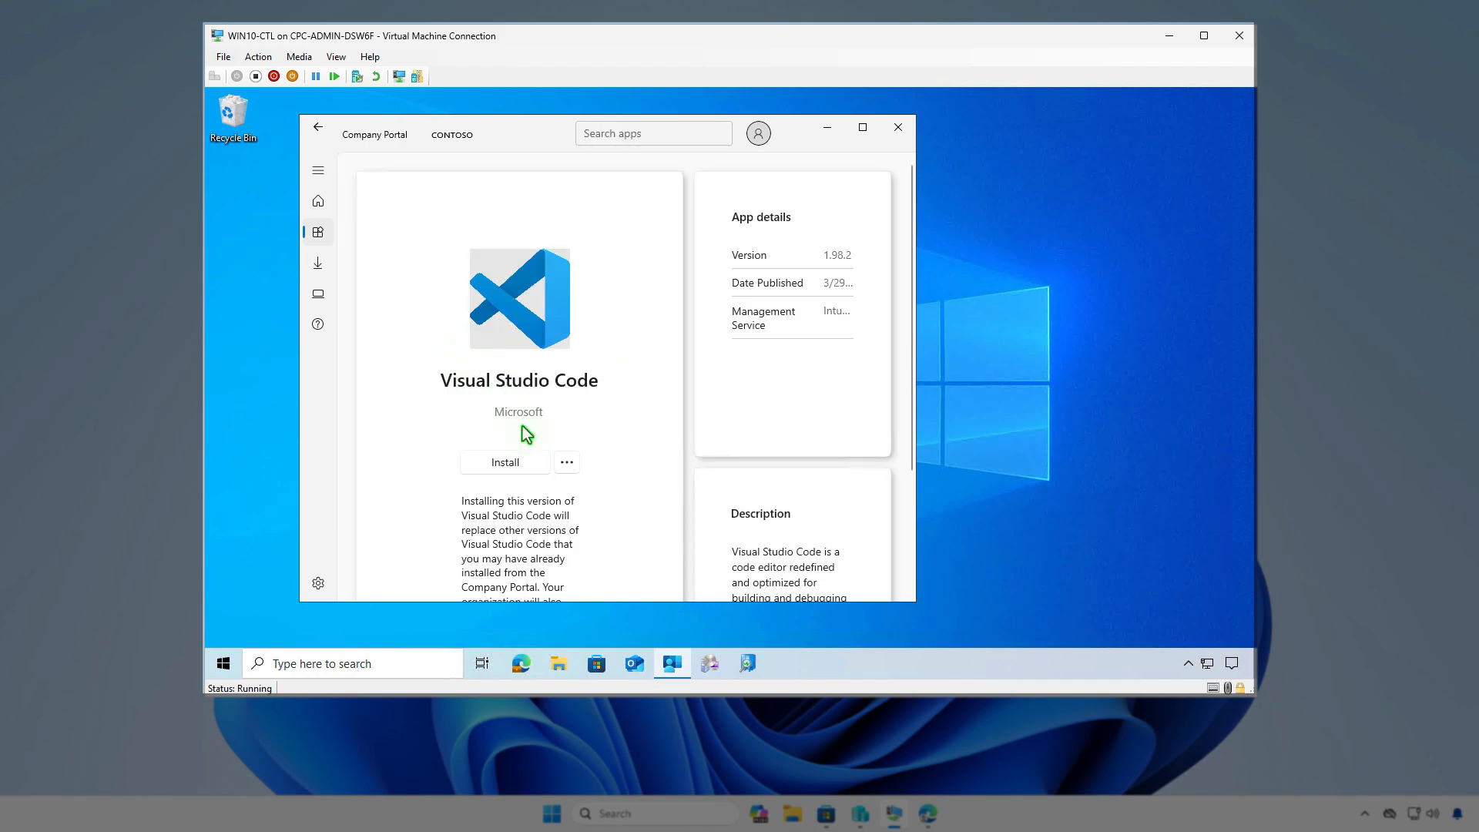
pyautogui.click(531, 464)
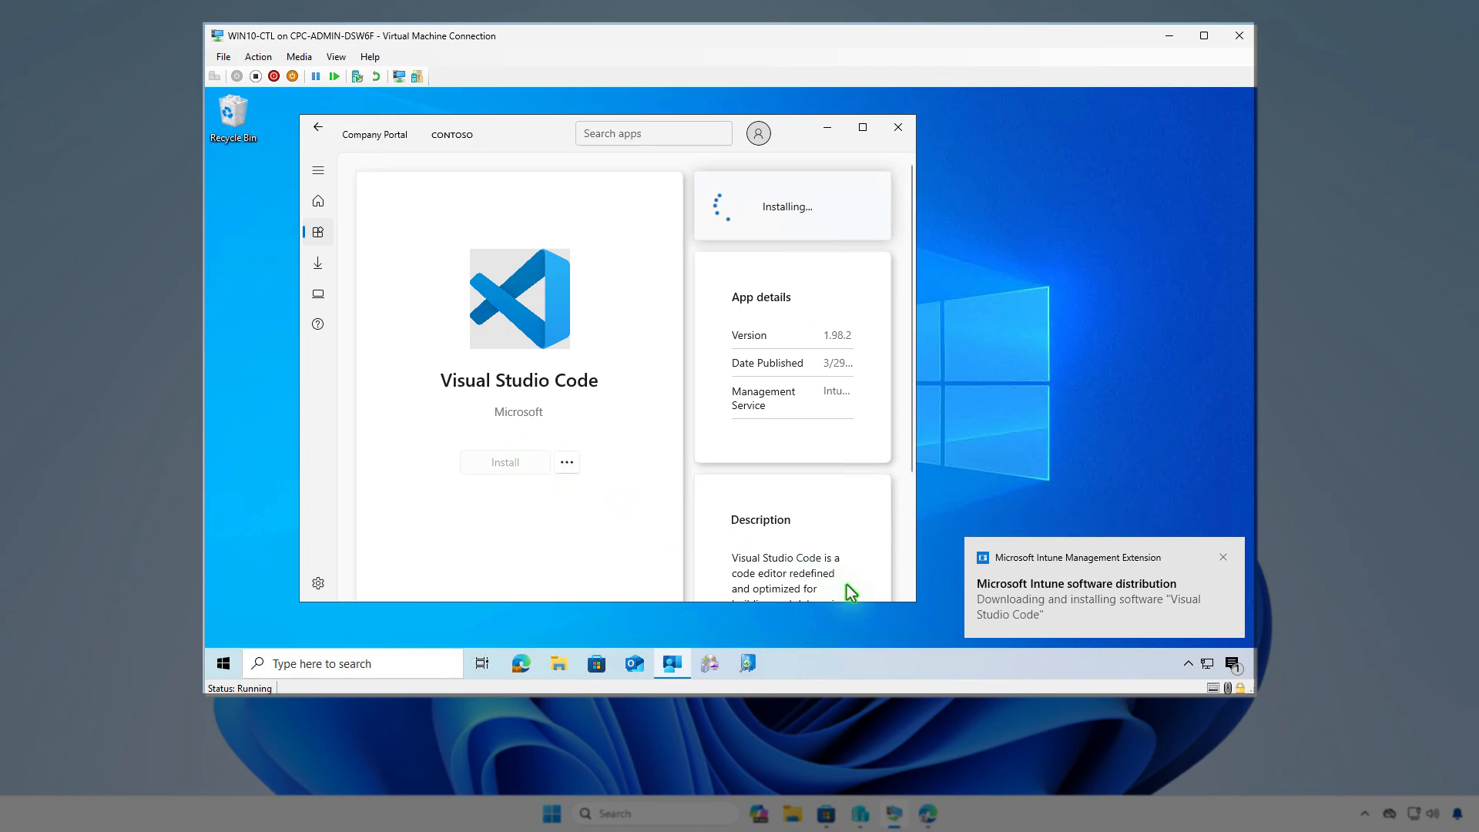
pyautogui.click(1223, 666)
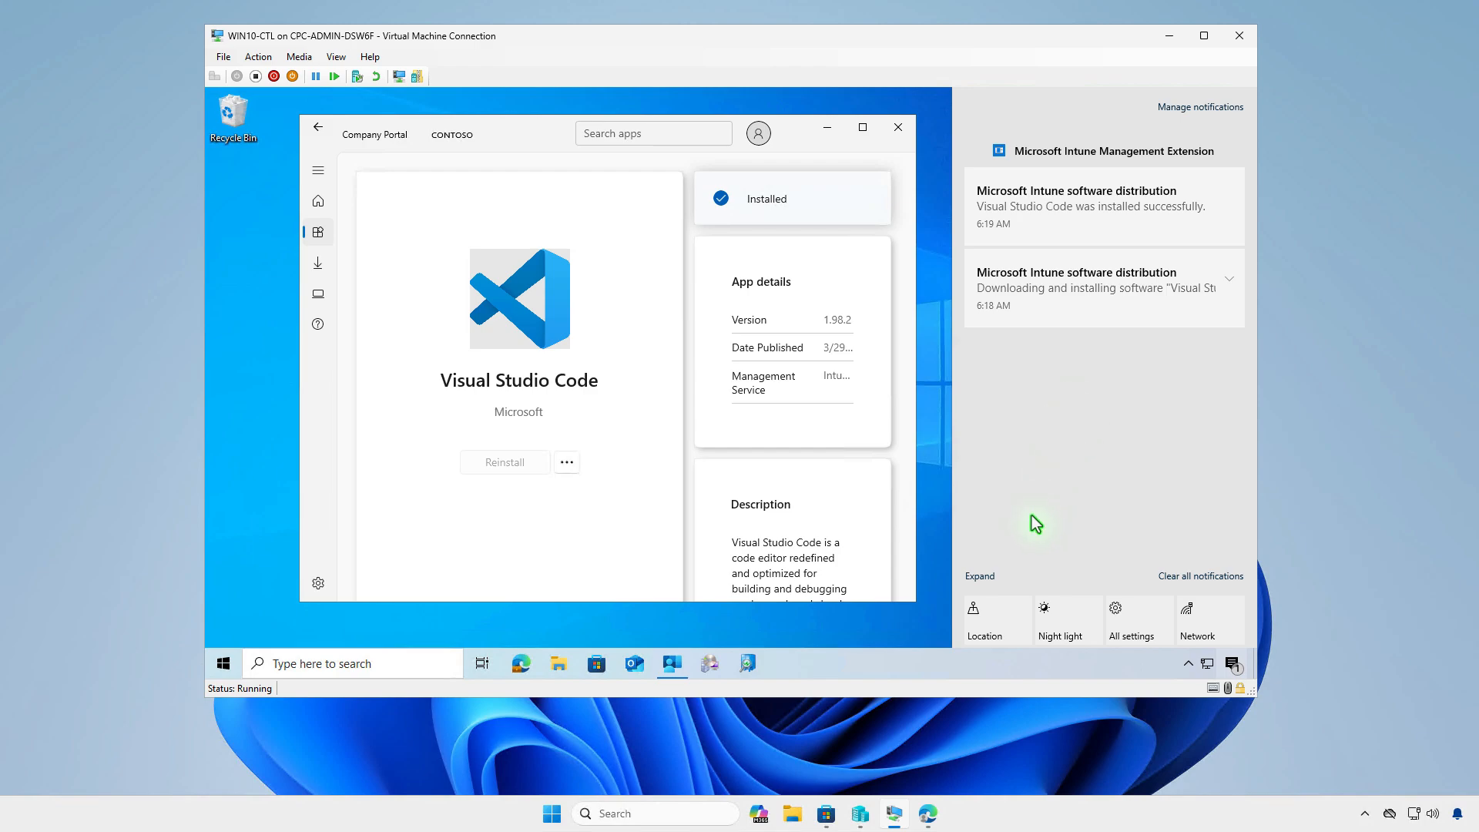
# Return to the Intune admin center and delete the Test_Users group from Visual Studio Code's Available for enrolled devices assignments.
pyautogui.click(935, 812)
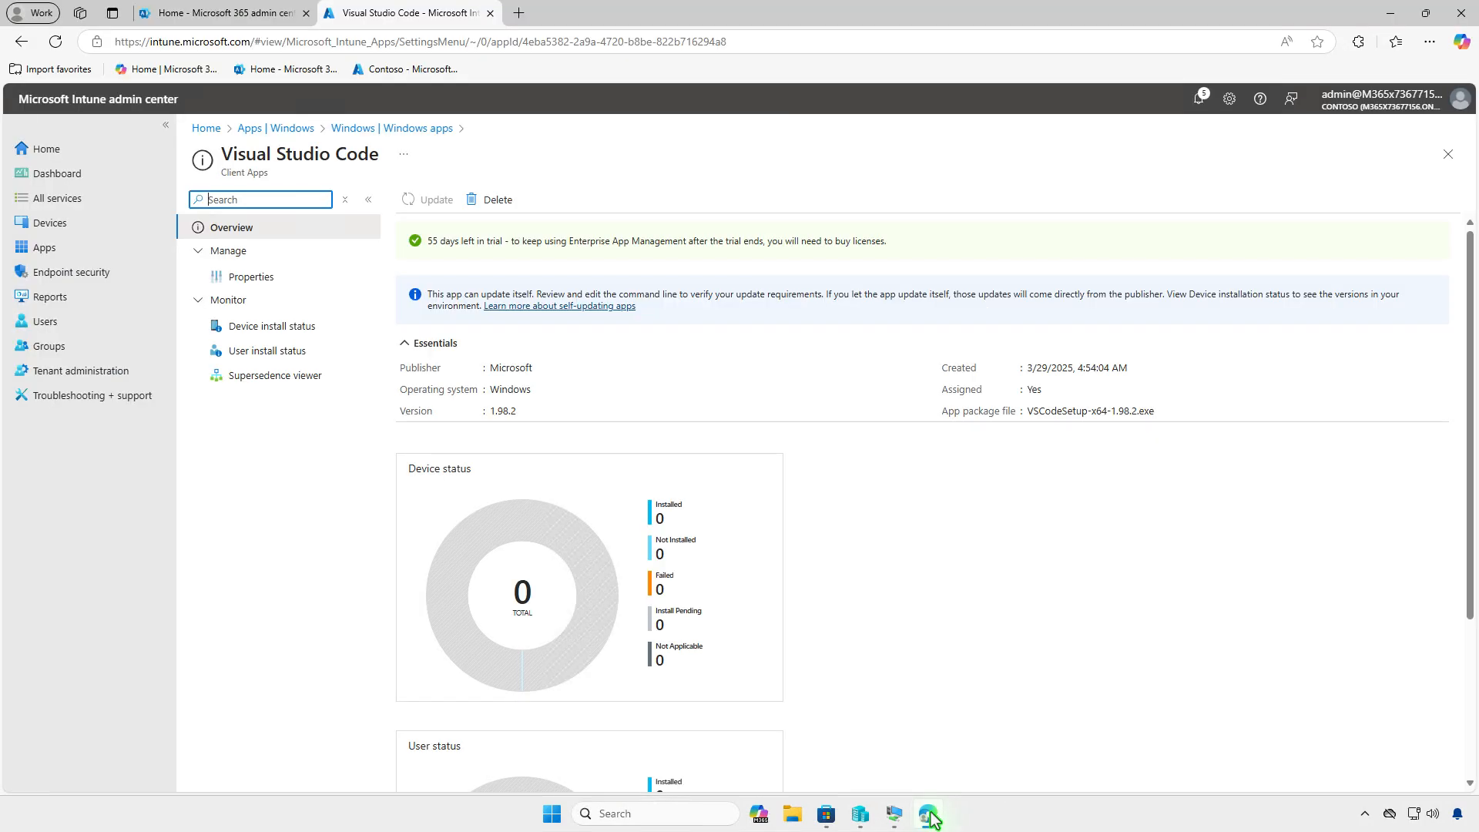
pyautogui.click(306, 282)
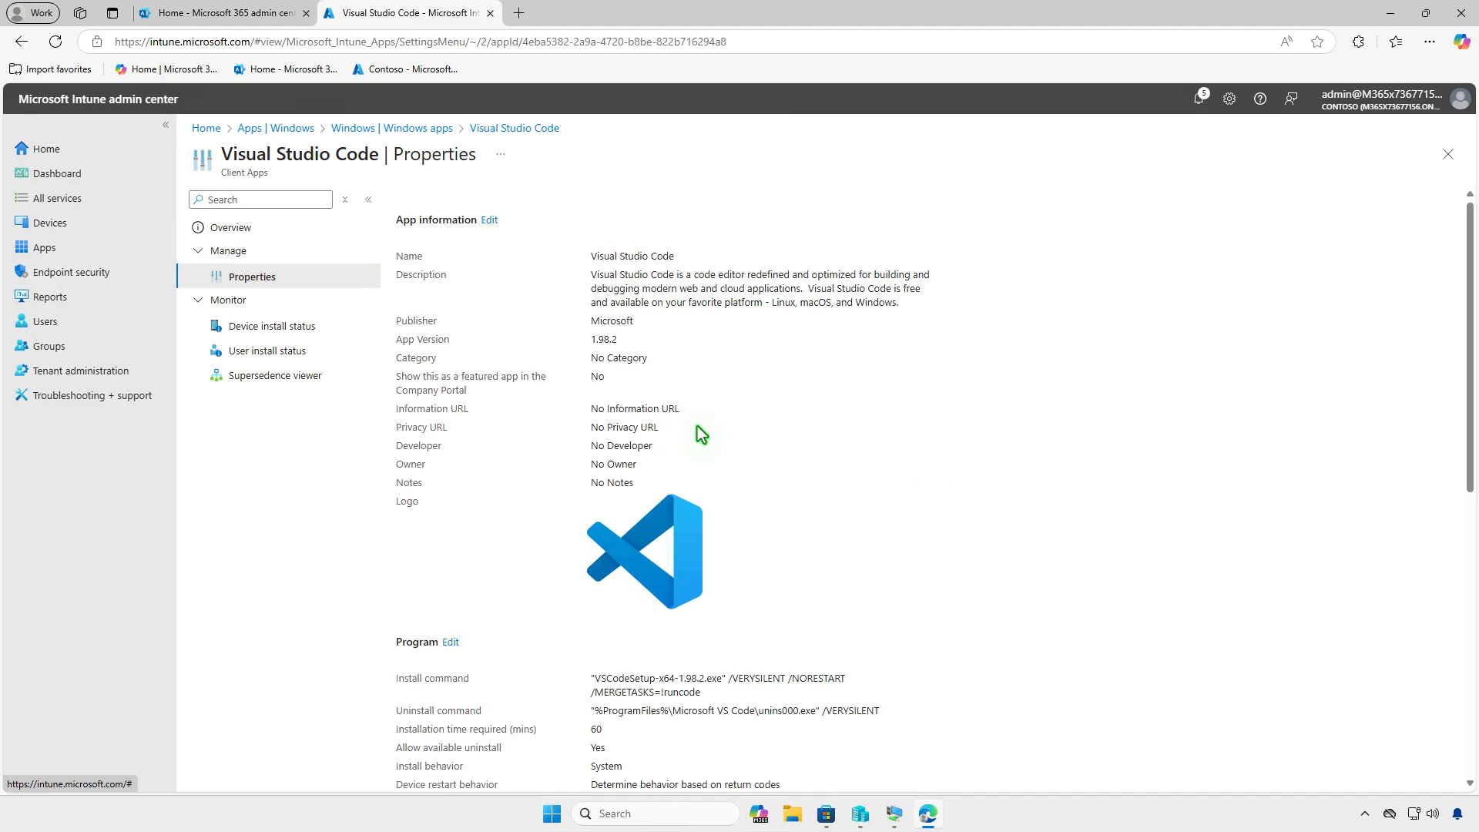
pyautogui.scroll(-8, 700, 428)
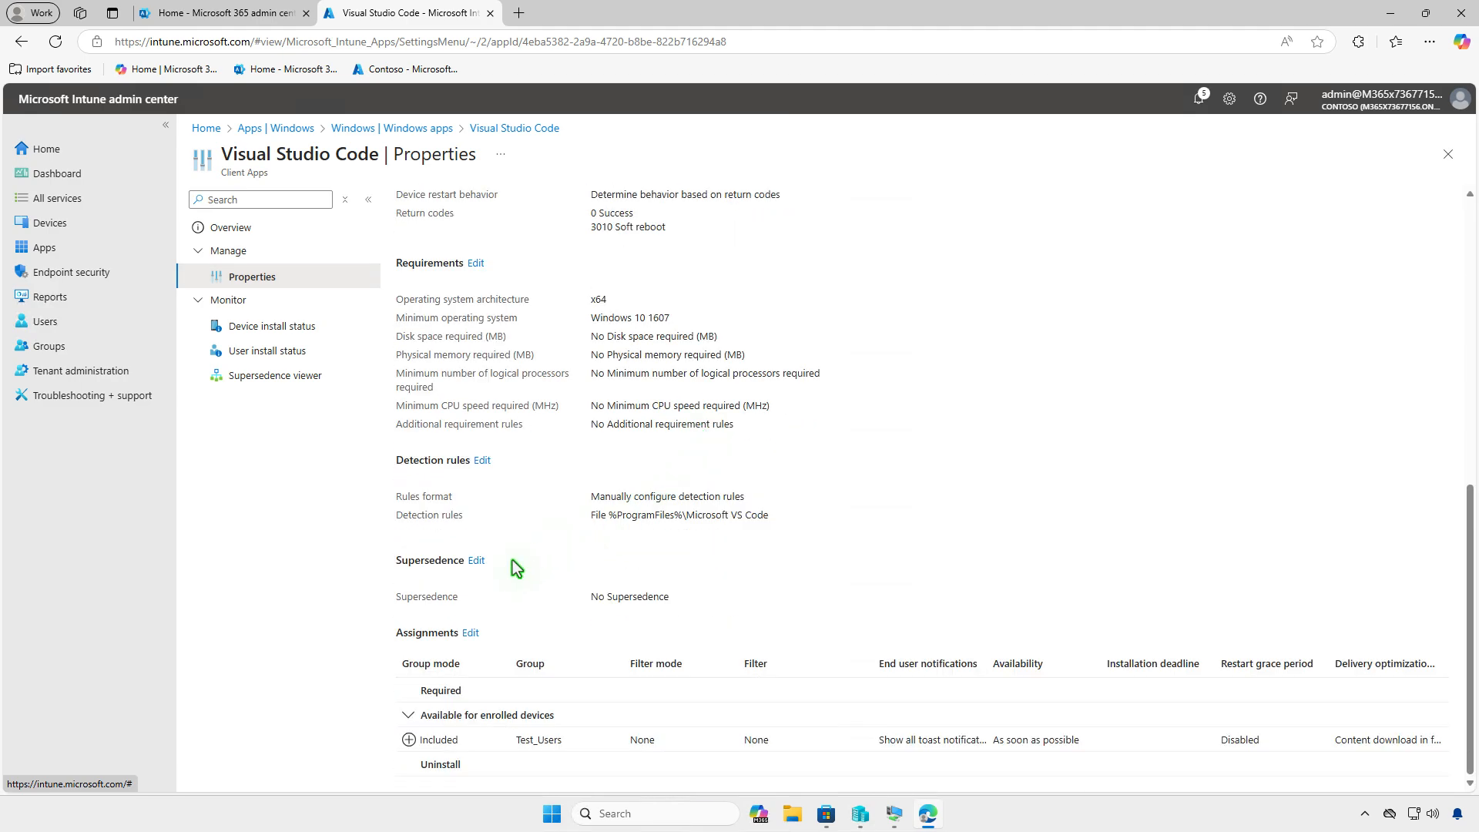
pyautogui.click(471, 633)
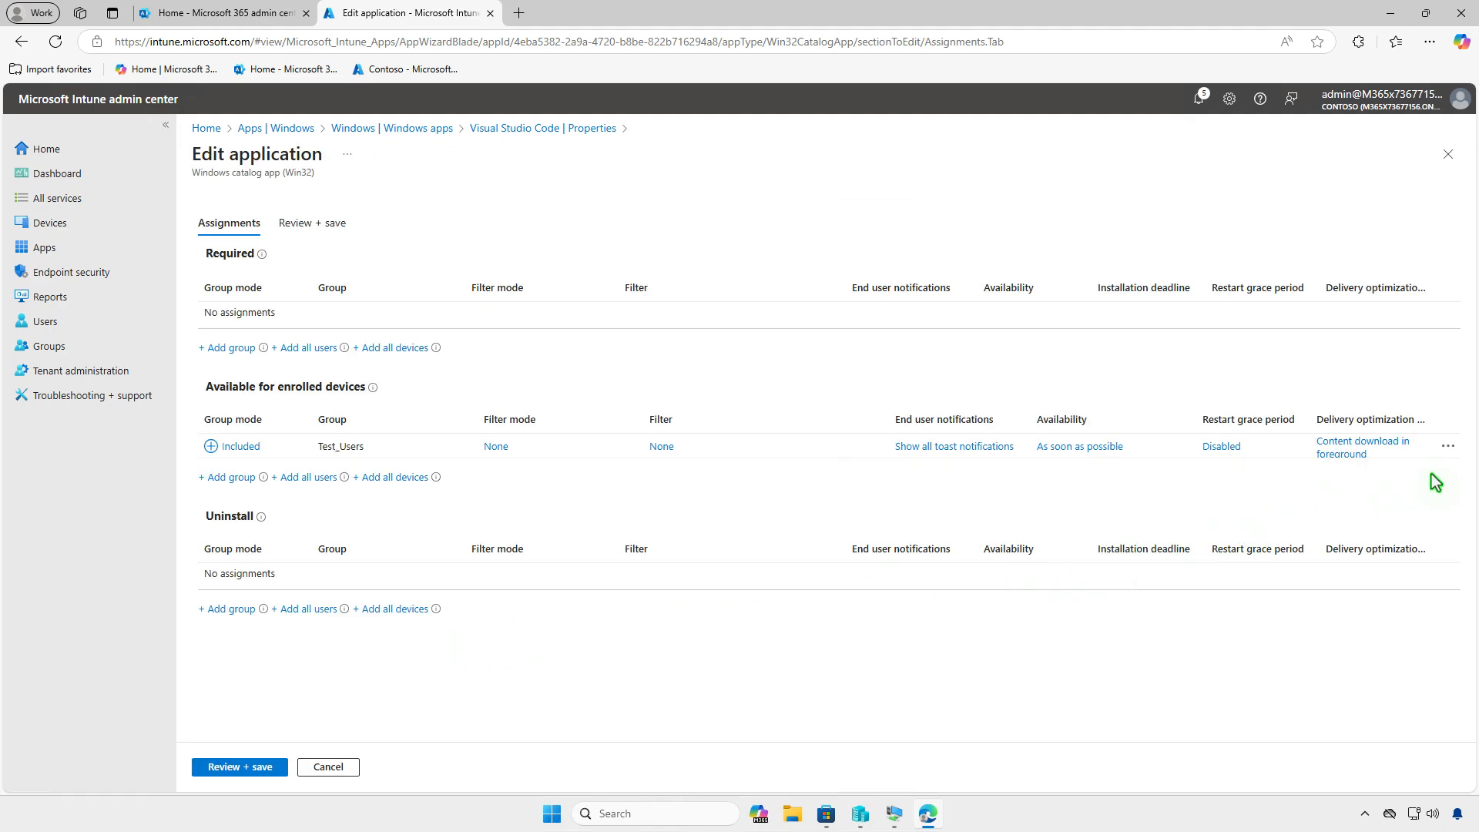
pyautogui.click(1448, 449)
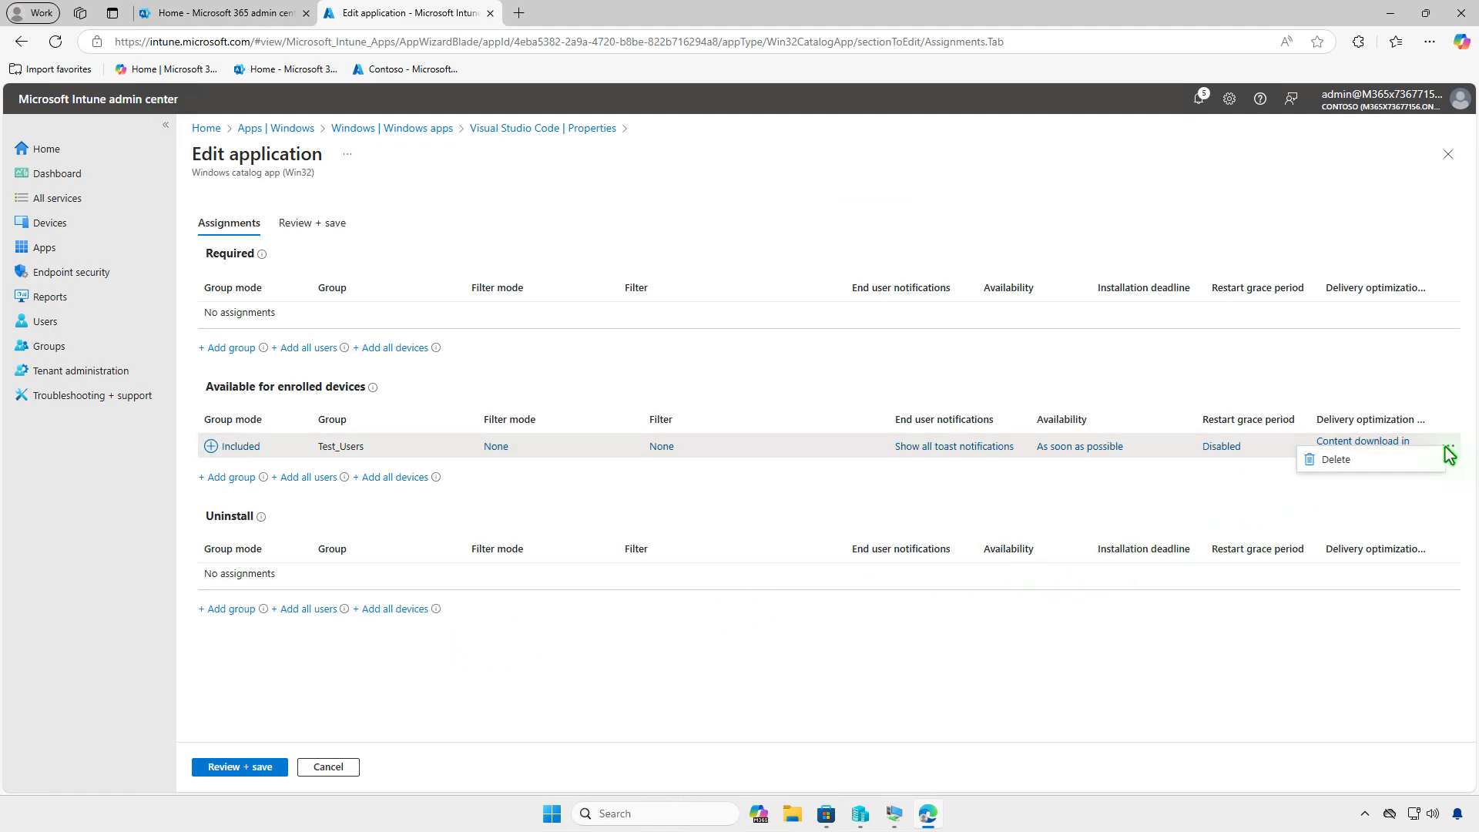
pyautogui.click(1384, 466)
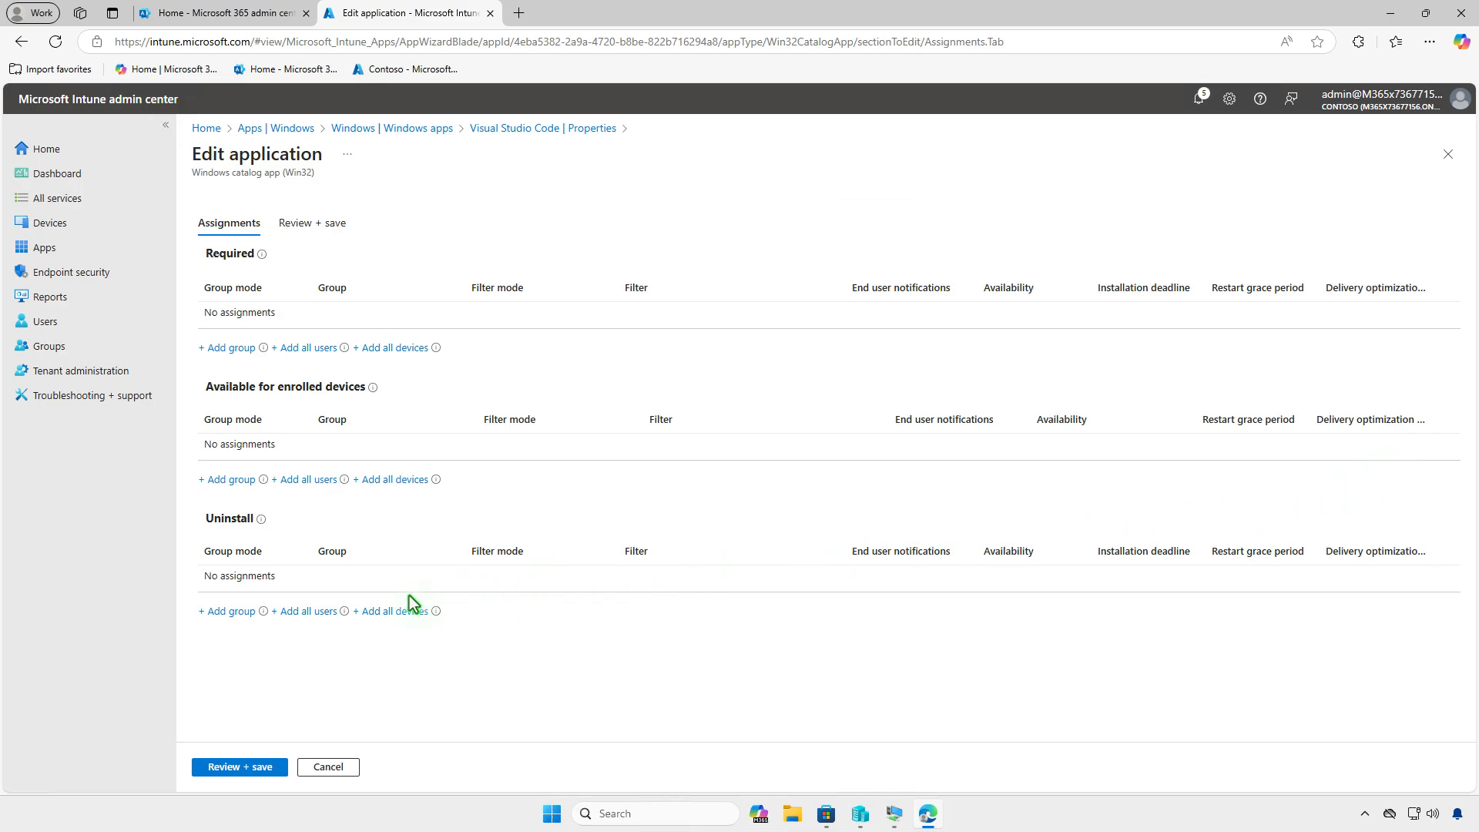
# Assign the catalog app's uninstall to the Test_Devices group and save the edited assignments.
pyautogui.click(247, 613)
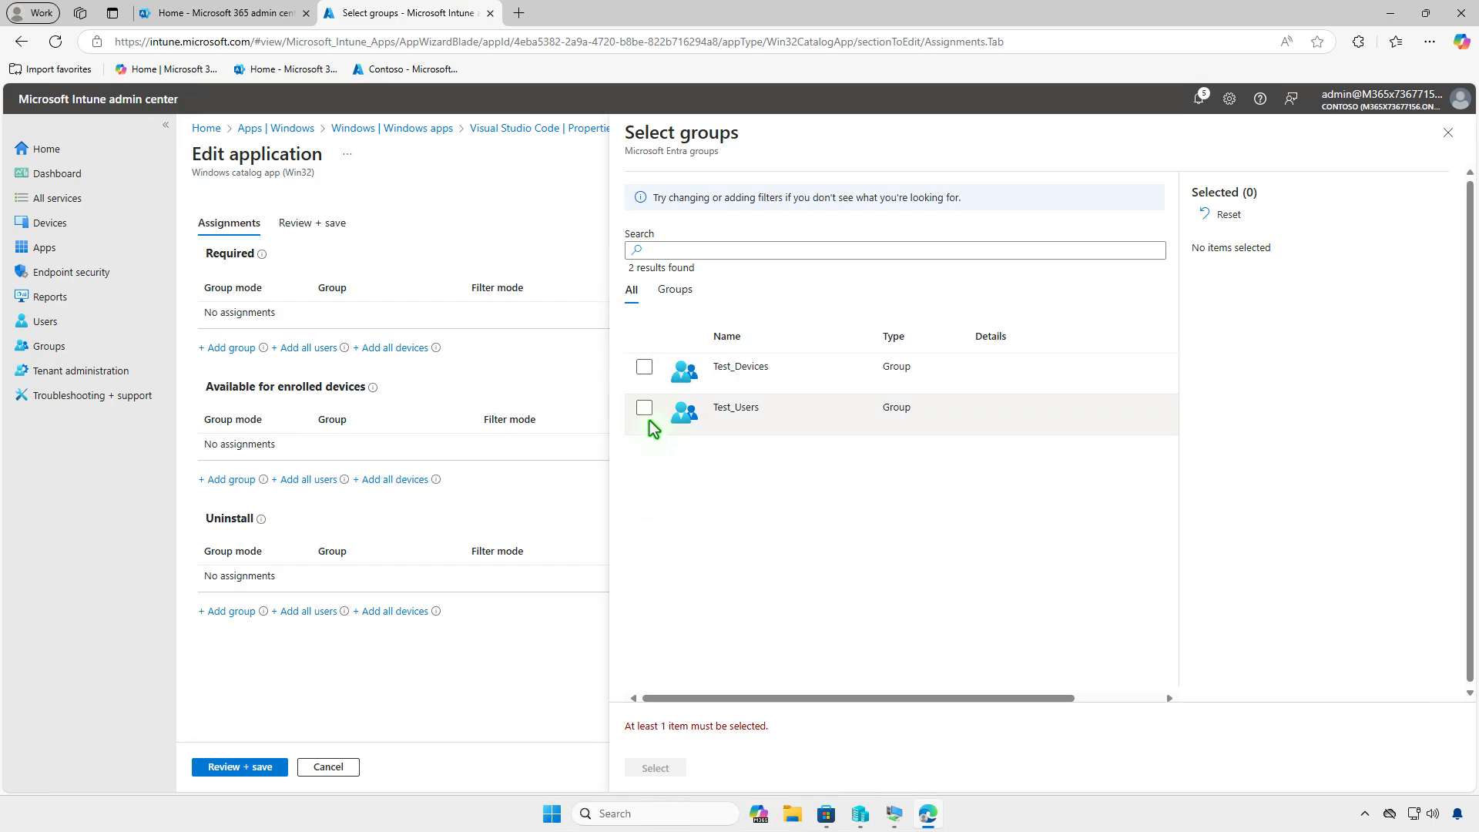
pyautogui.click(644, 367)
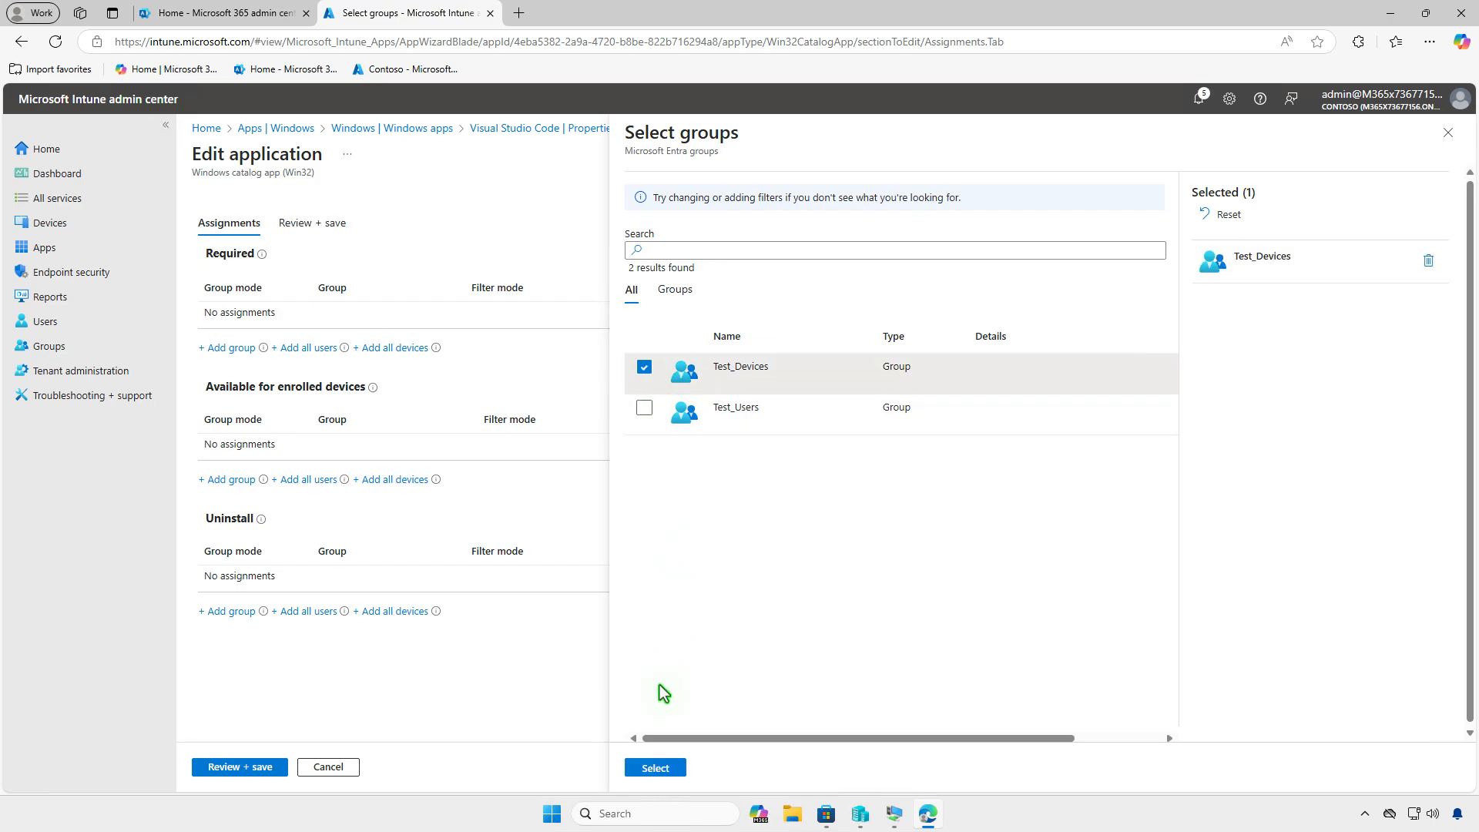
pyautogui.click(658, 768)
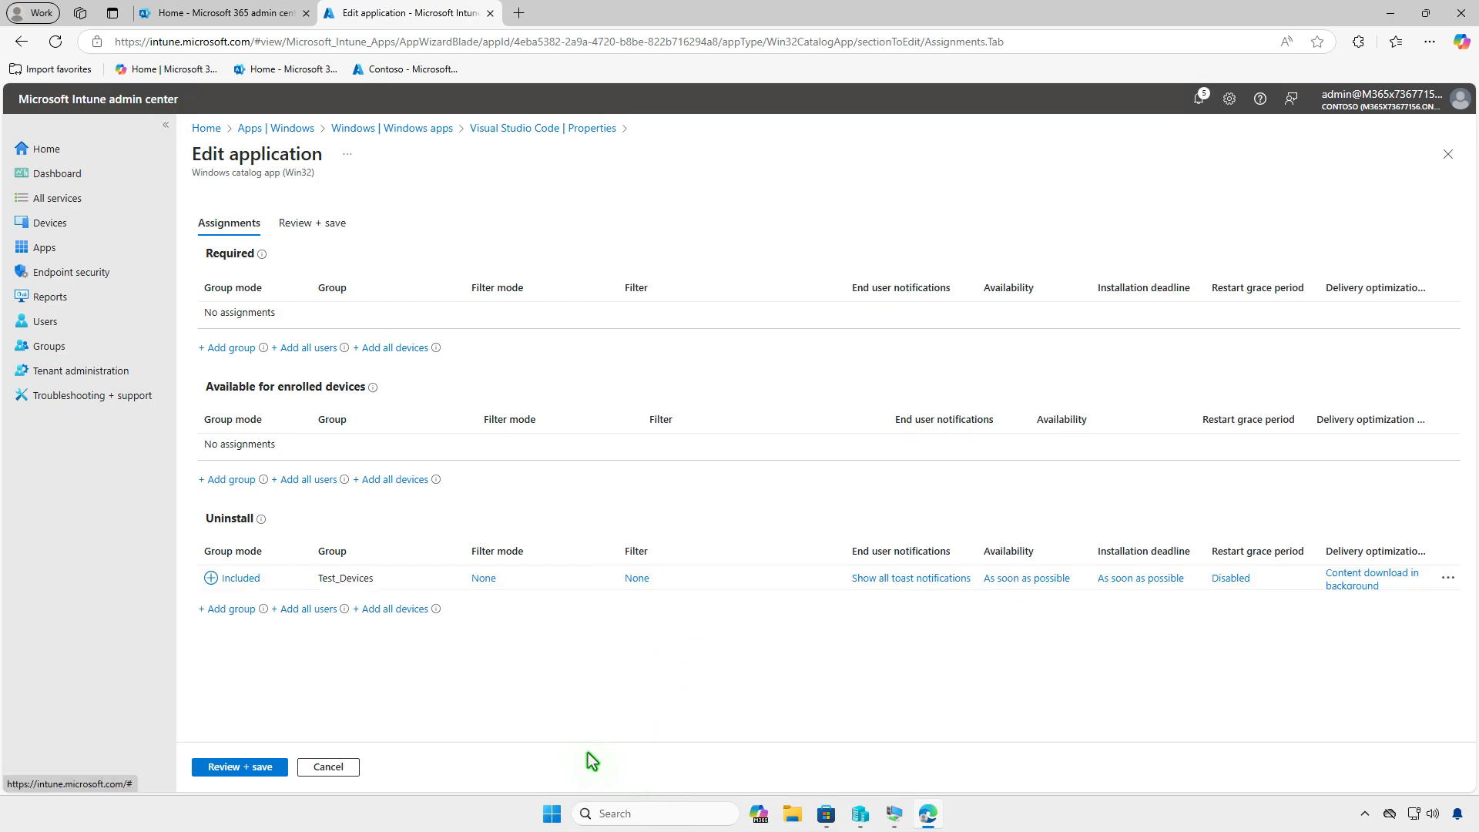
pyautogui.click(252, 766)
pyautogui.click(233, 768)
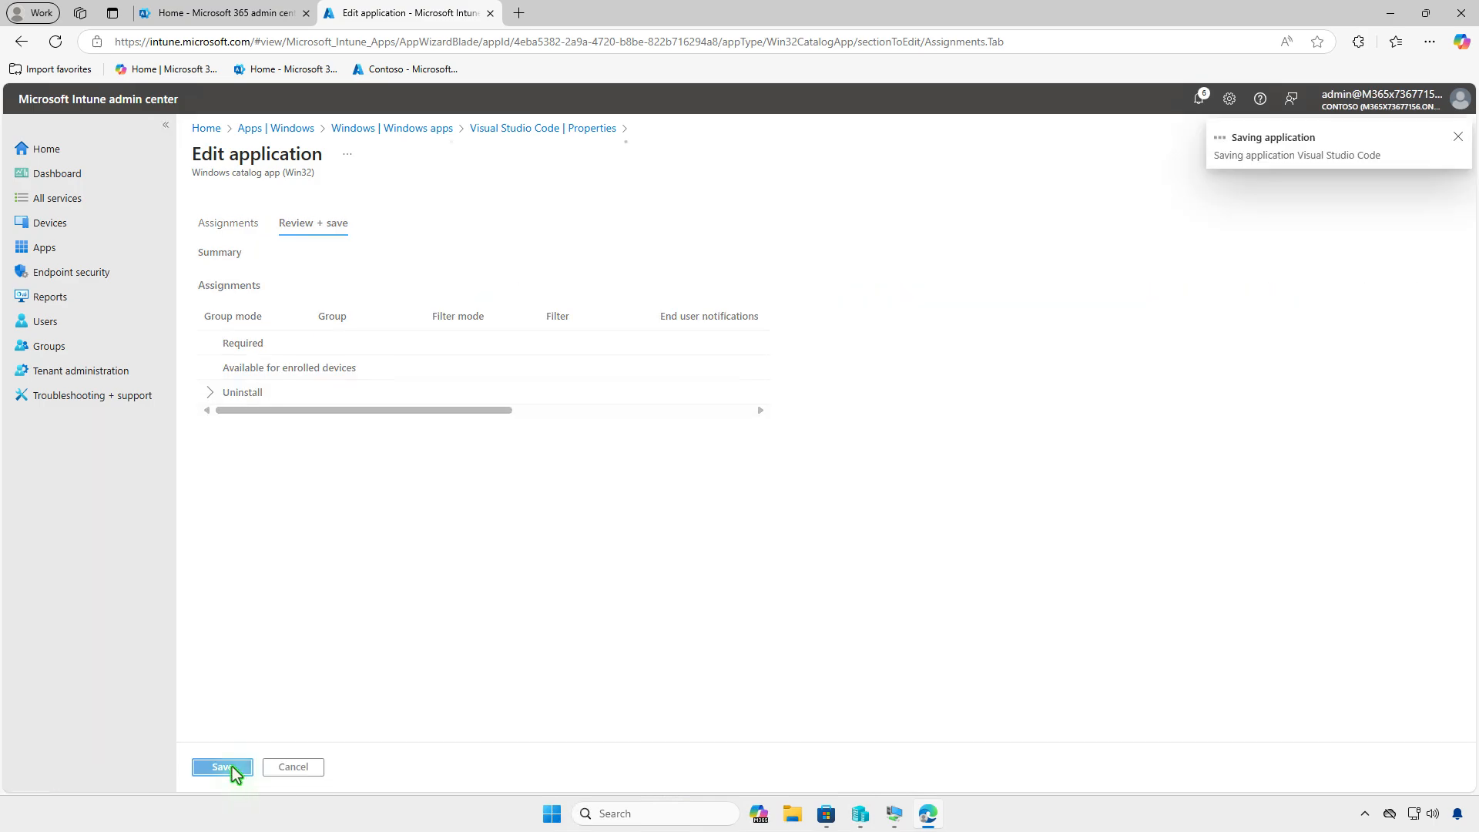